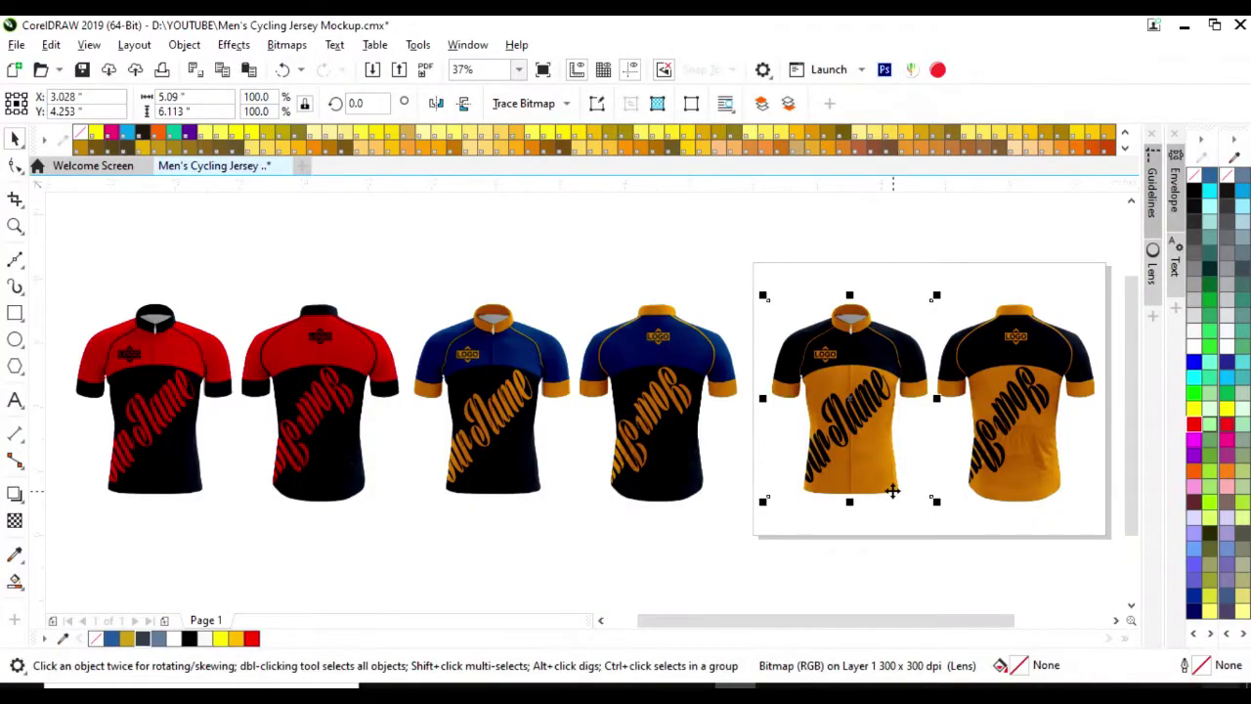
- Zoom onto the selected orange front jersey of the finished mockup
{"action": "key", "text": "shift+F2"}
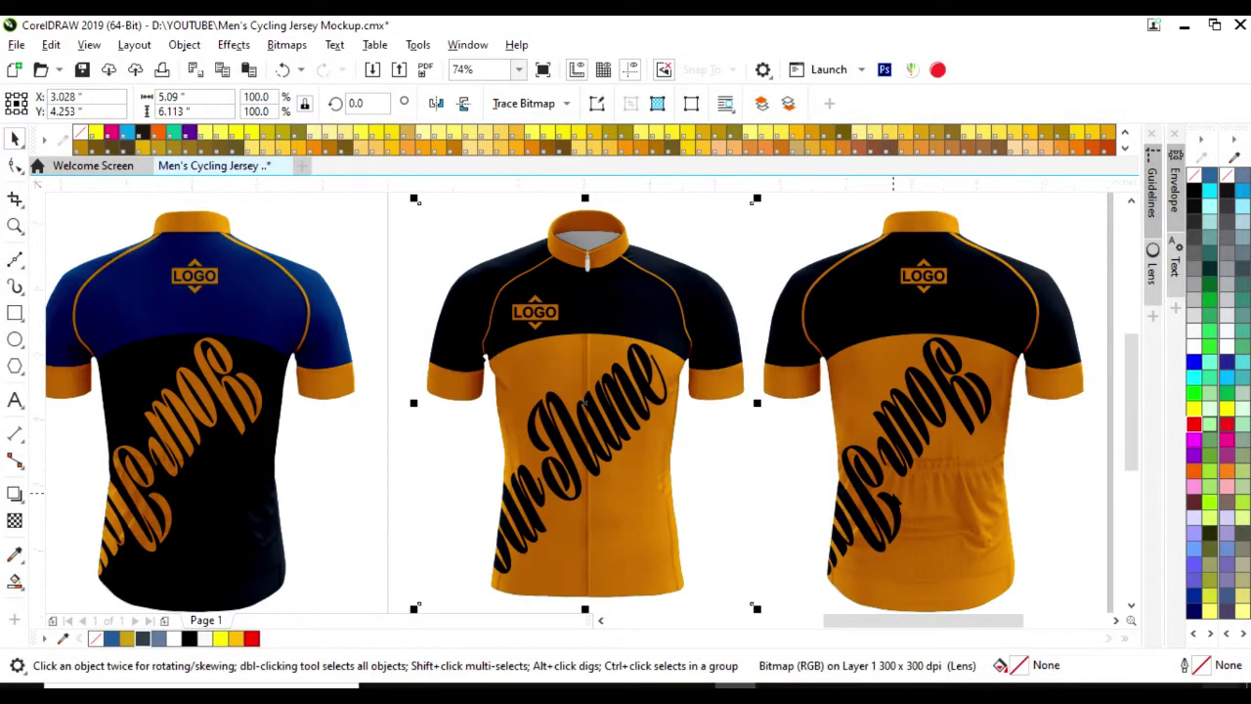
- Zoom out to all six jersey mockups and inspect the blue front jersey up close
{"action": "key", "text": "F4"}
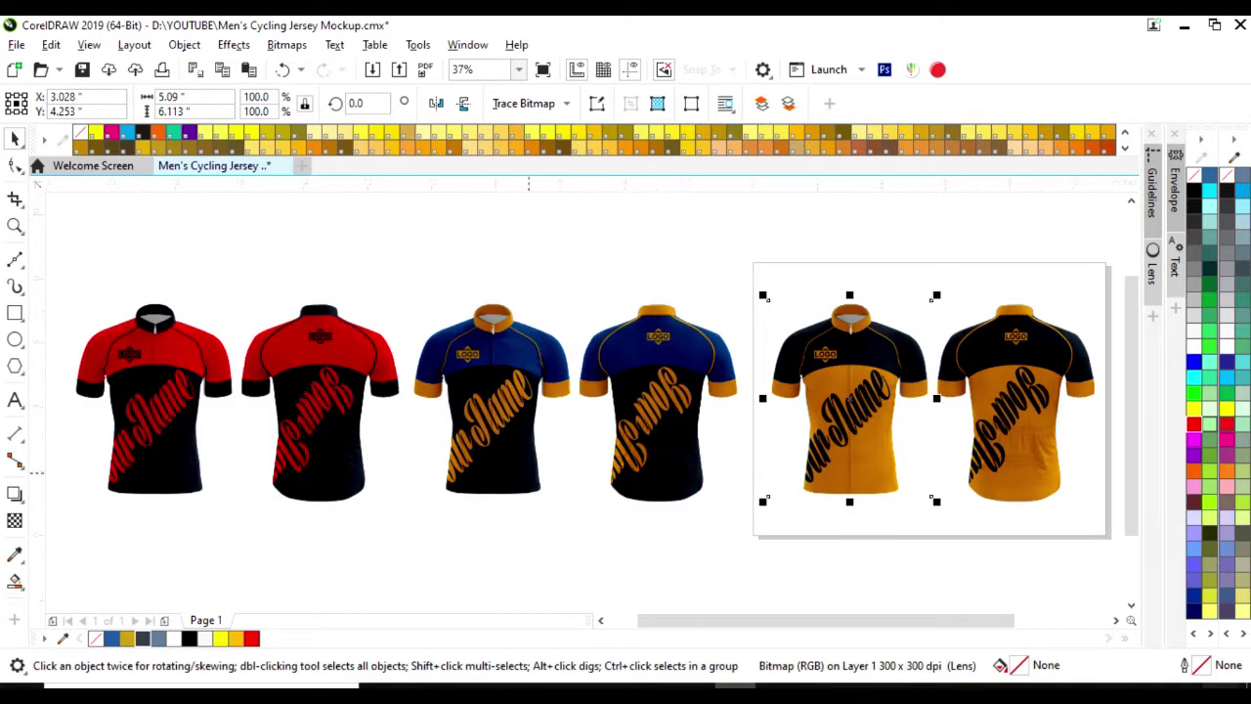
{"action": "left_click", "coordinate": [526, 474]}
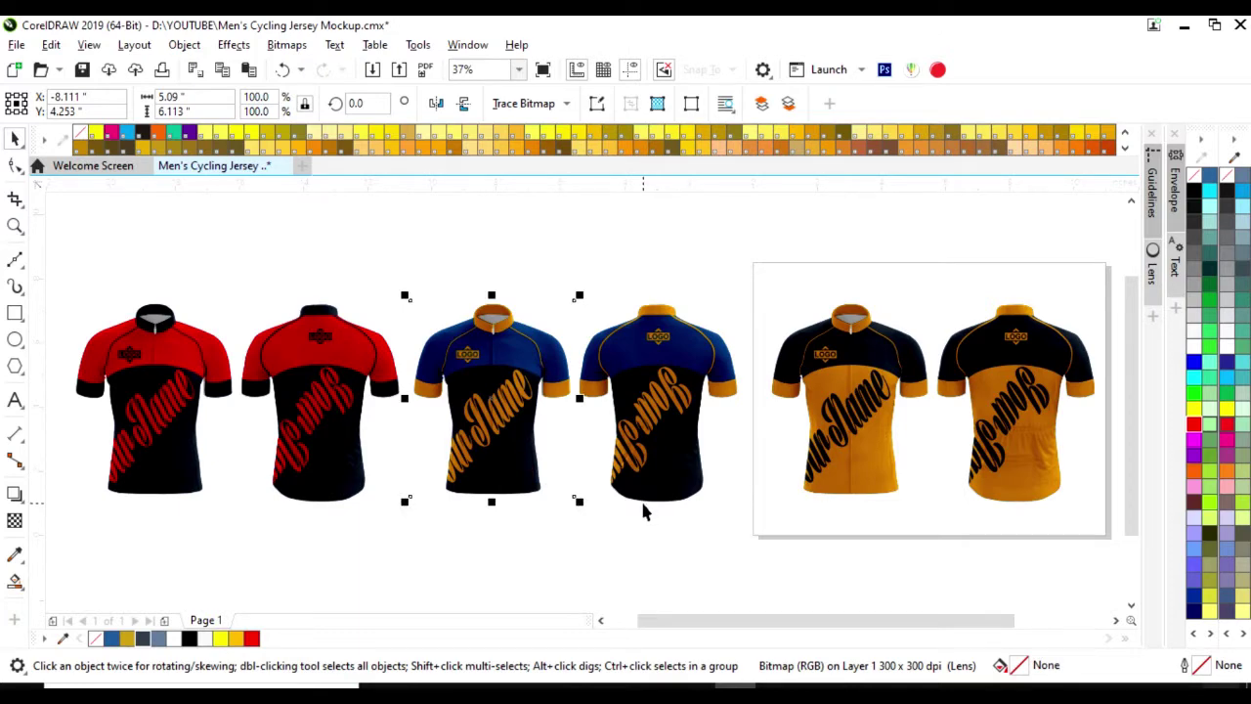
{"action": "key", "text": "shift+F2"}
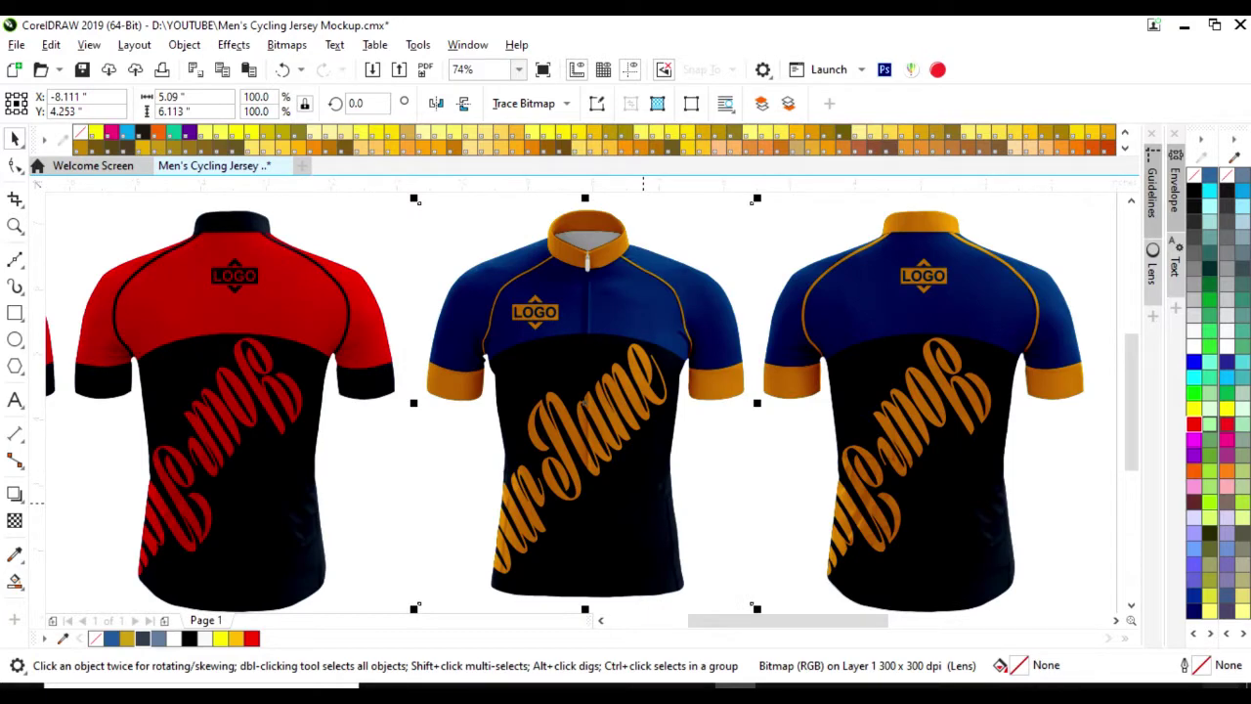
{"action": "key", "text": "F3"}
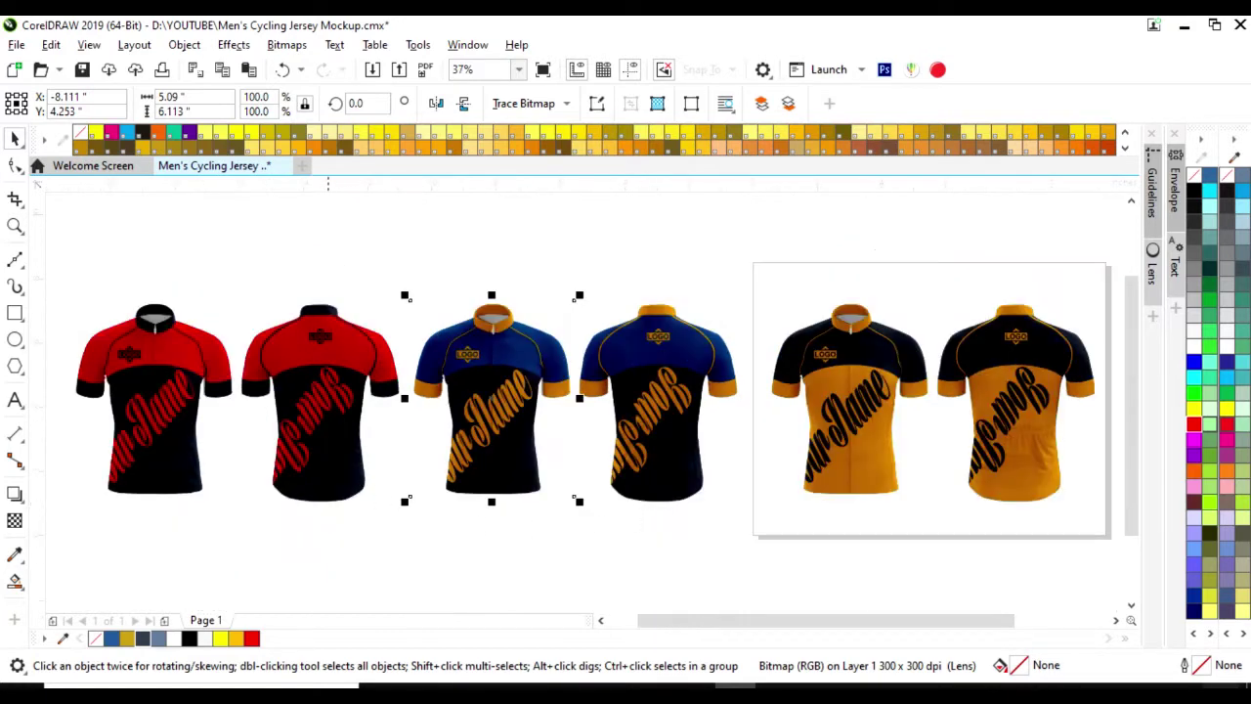
- Inspect the red back and red front jerseys up close, zooming out after each
{"action": "left_click", "coordinate": [330, 455]}
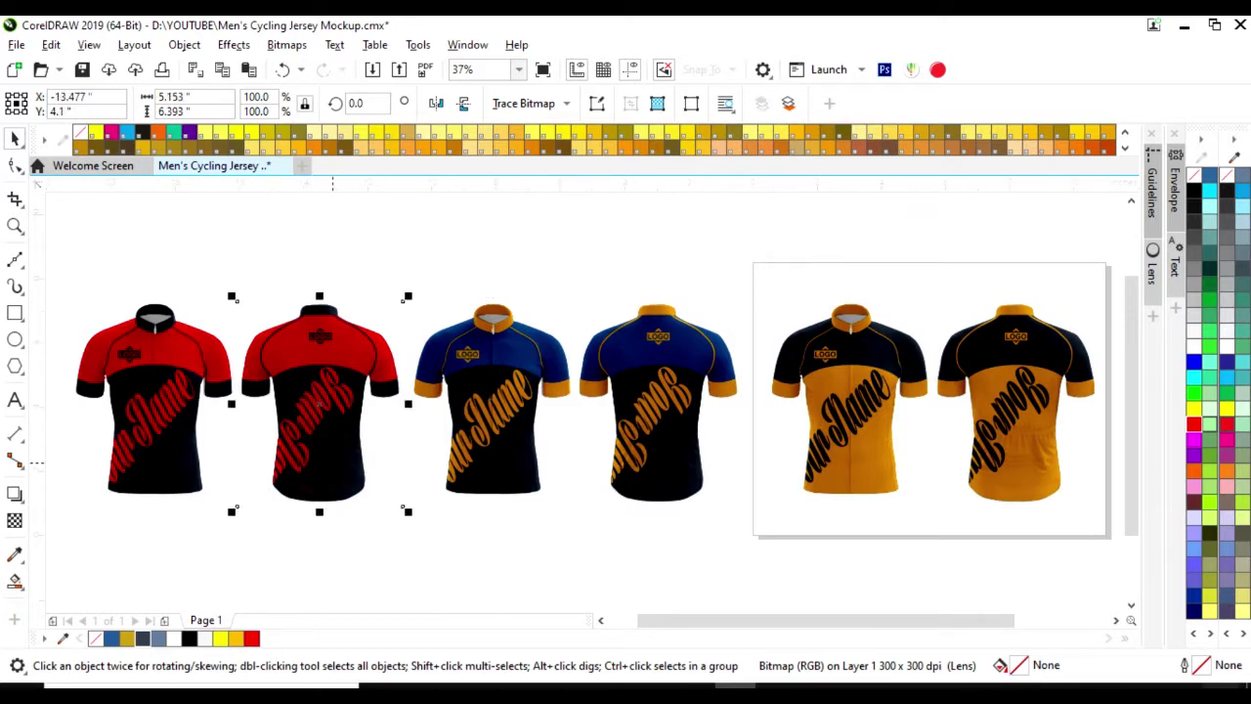
{"action": "key", "text": "shift+F2"}
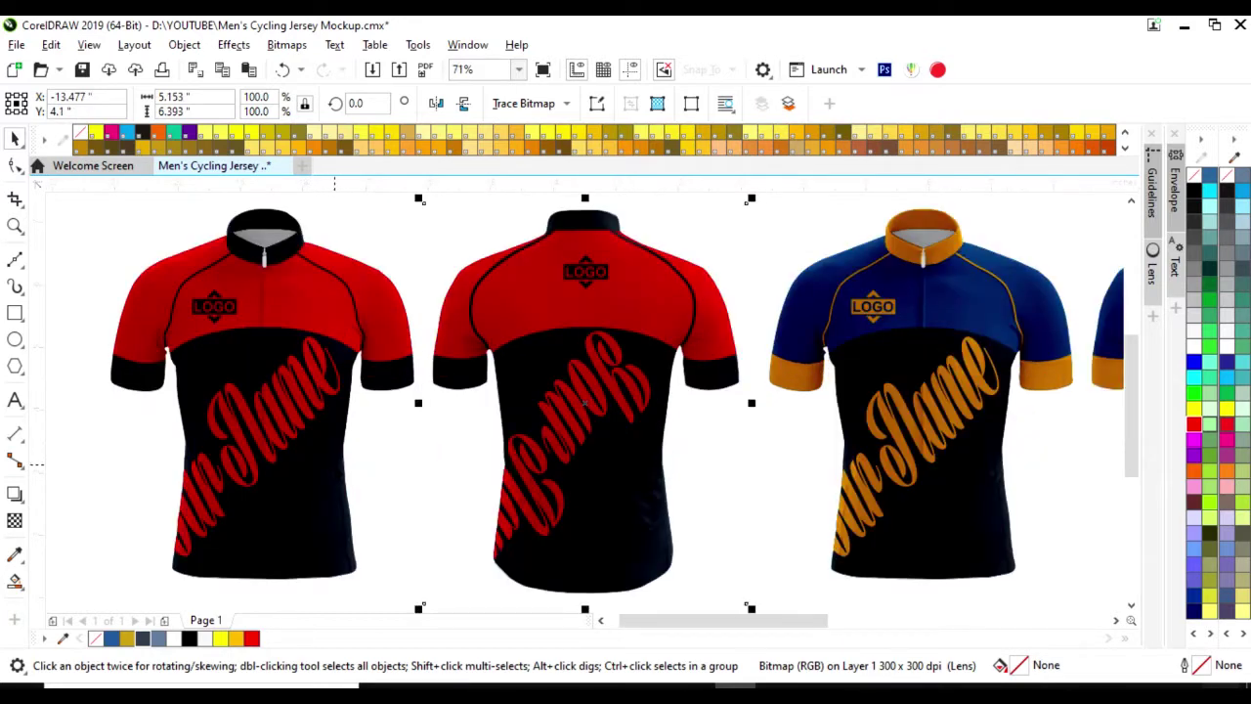
{"action": "key", "text": "F3"}
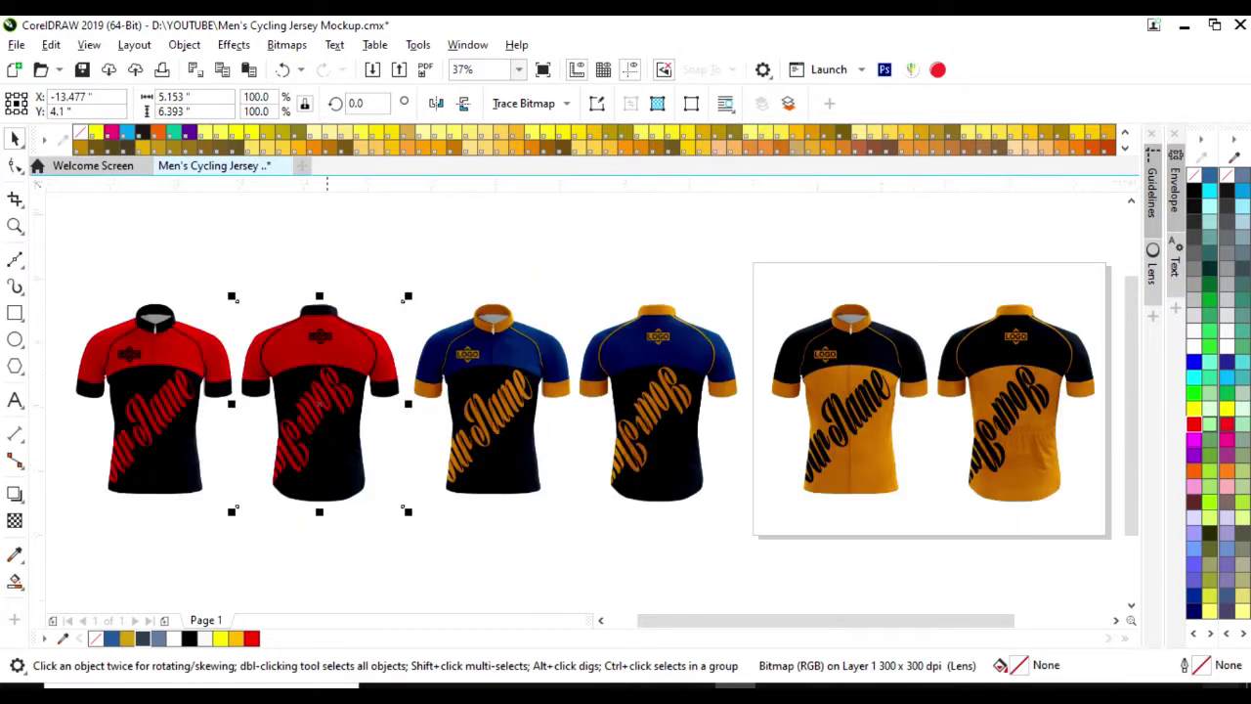
{"action": "left_click", "coordinate": [200, 494]}
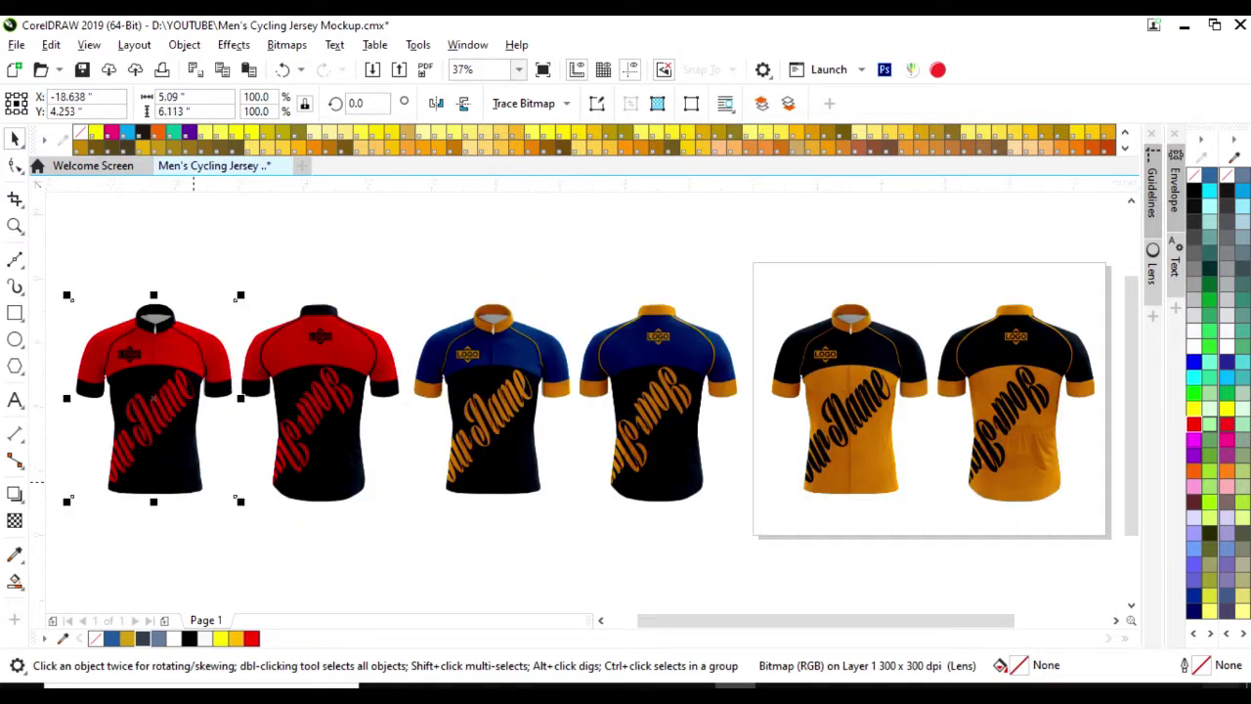
{"action": "key", "text": "shift+F2"}
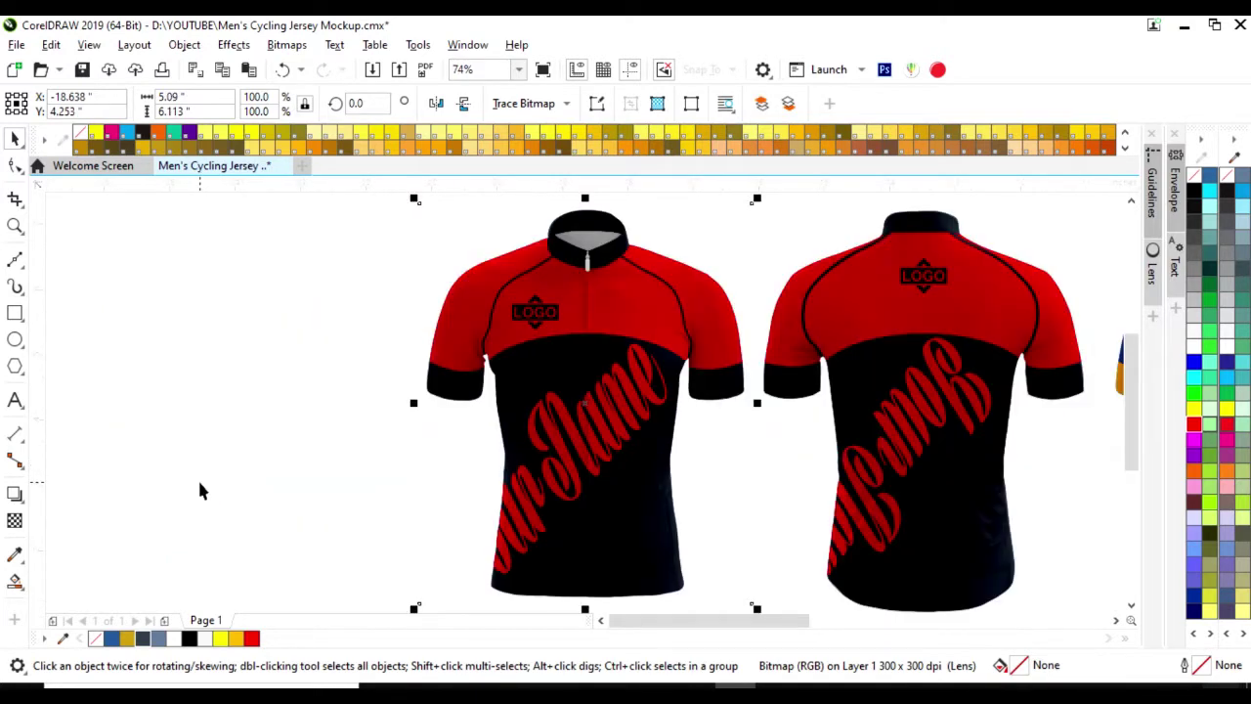
{"action": "key", "text": "F3"}
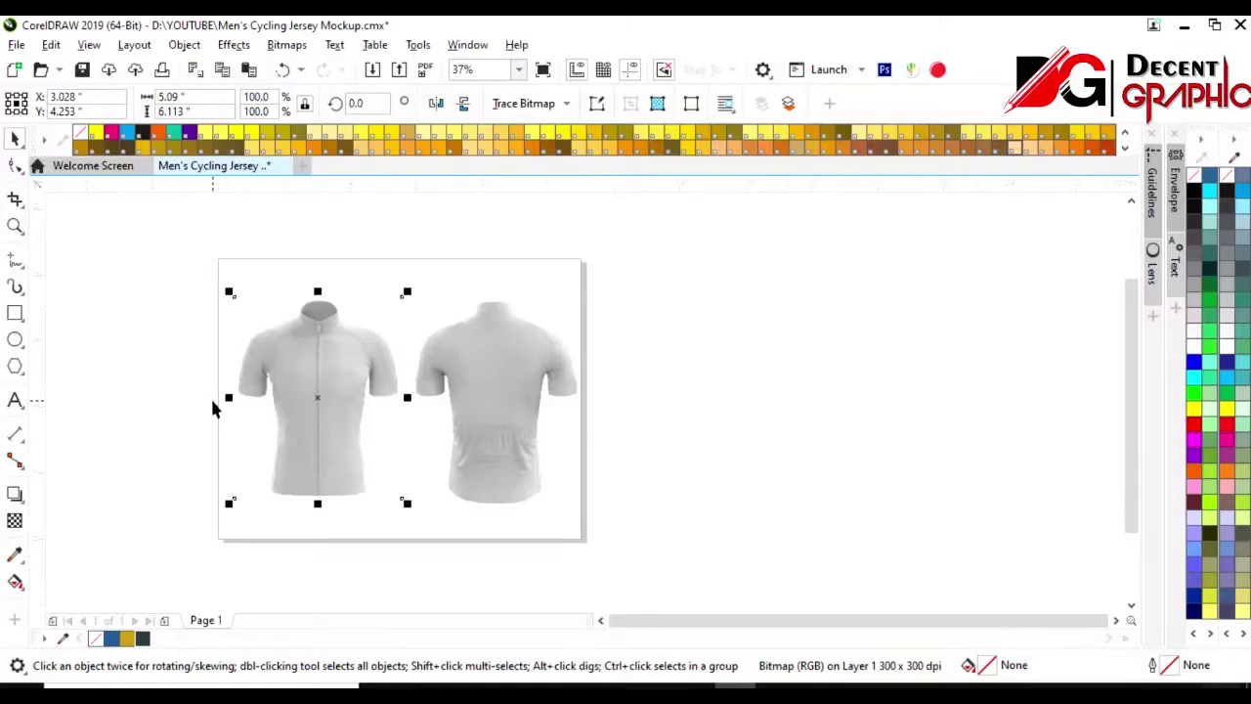
- Start a Detailed Logo outline trace of the white front jersey photo, reducing its bitmap size
{"action": "key", "text": "shift+F2"}
{"action": "left_click", "coordinate": [647, 455]}
{"action": "left_click", "coordinate": [566, 103]}
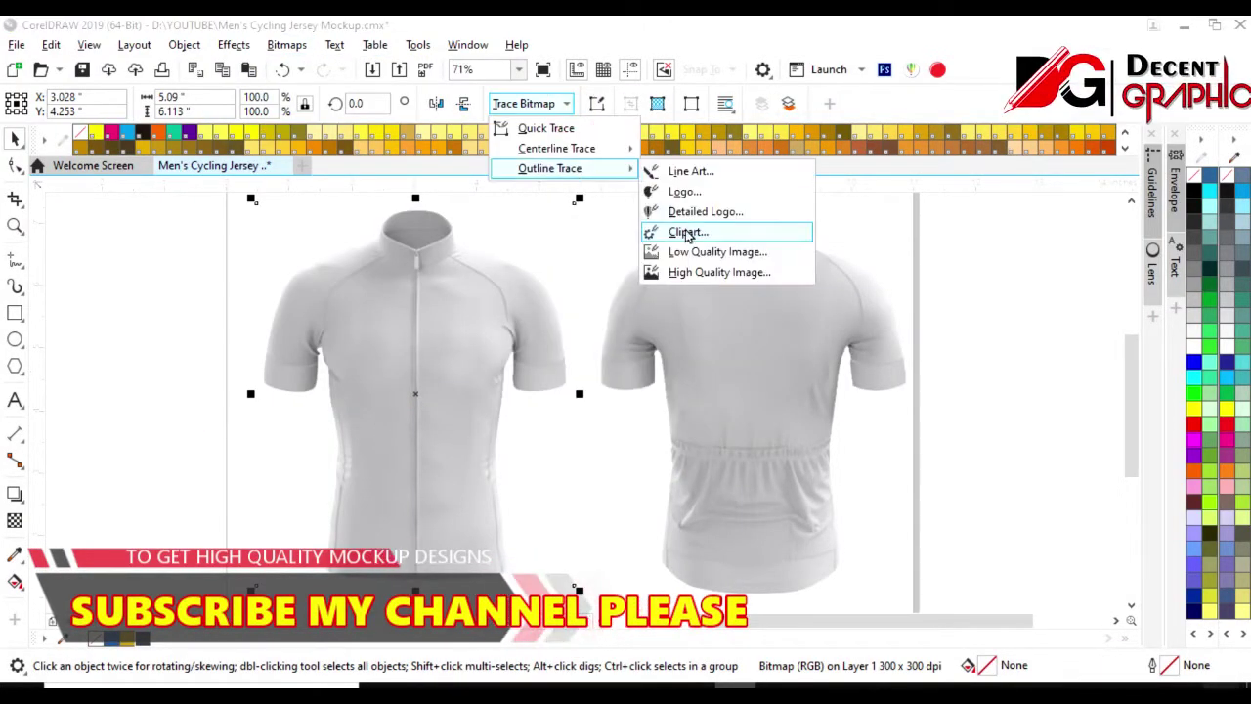
{"action": "mouse_move", "coordinate": [549, 168]}
{"action": "left_click", "coordinate": [712, 210]}
{"action": "left_click", "coordinate": [575, 396]}
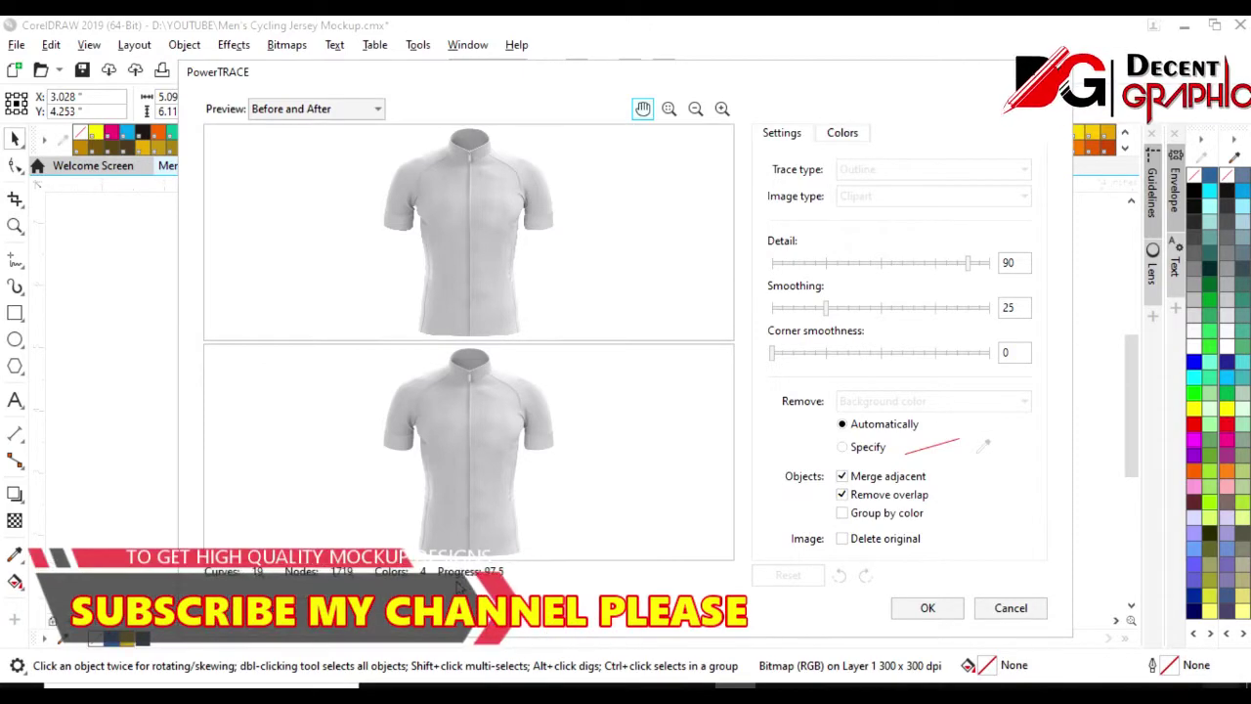
- Set the PowerTRACE colour mode to Black and White and place the trace
{"action": "left_click", "coordinate": [847, 134]}
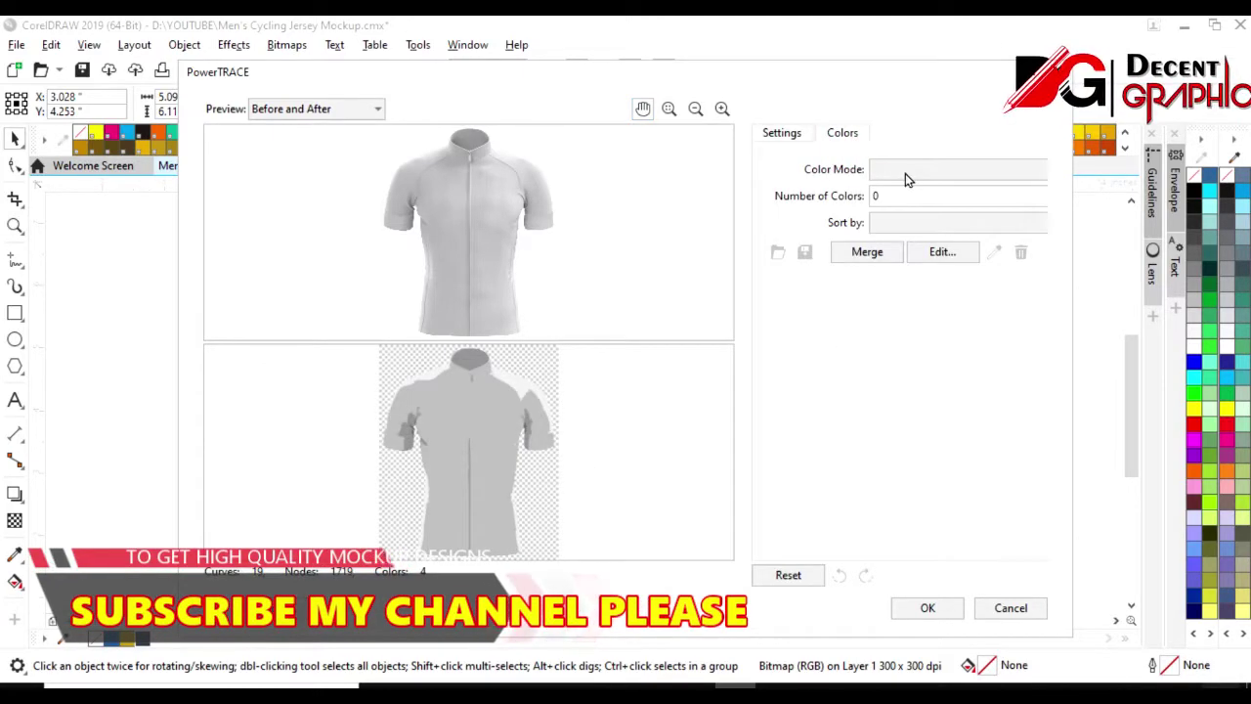
{"action": "left_click", "coordinate": [906, 173]}
{"action": "key", "text": "Return"}
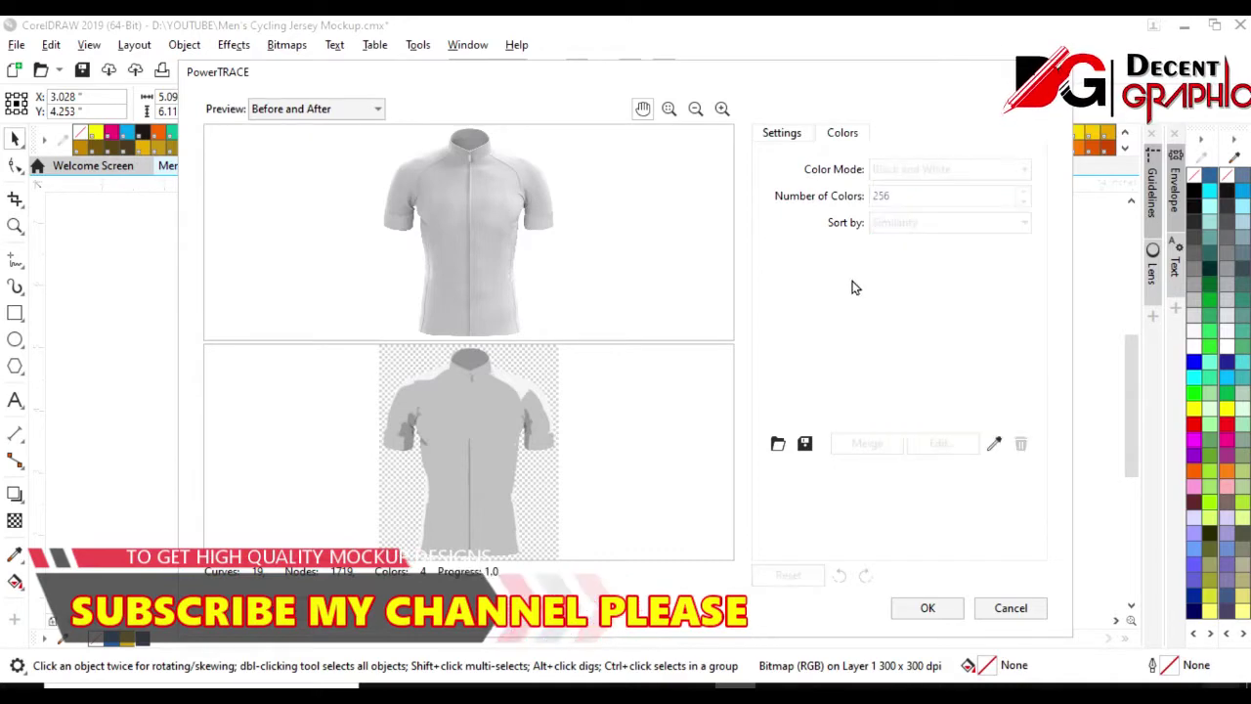
{"action": "left_click", "coordinate": [940, 609]}
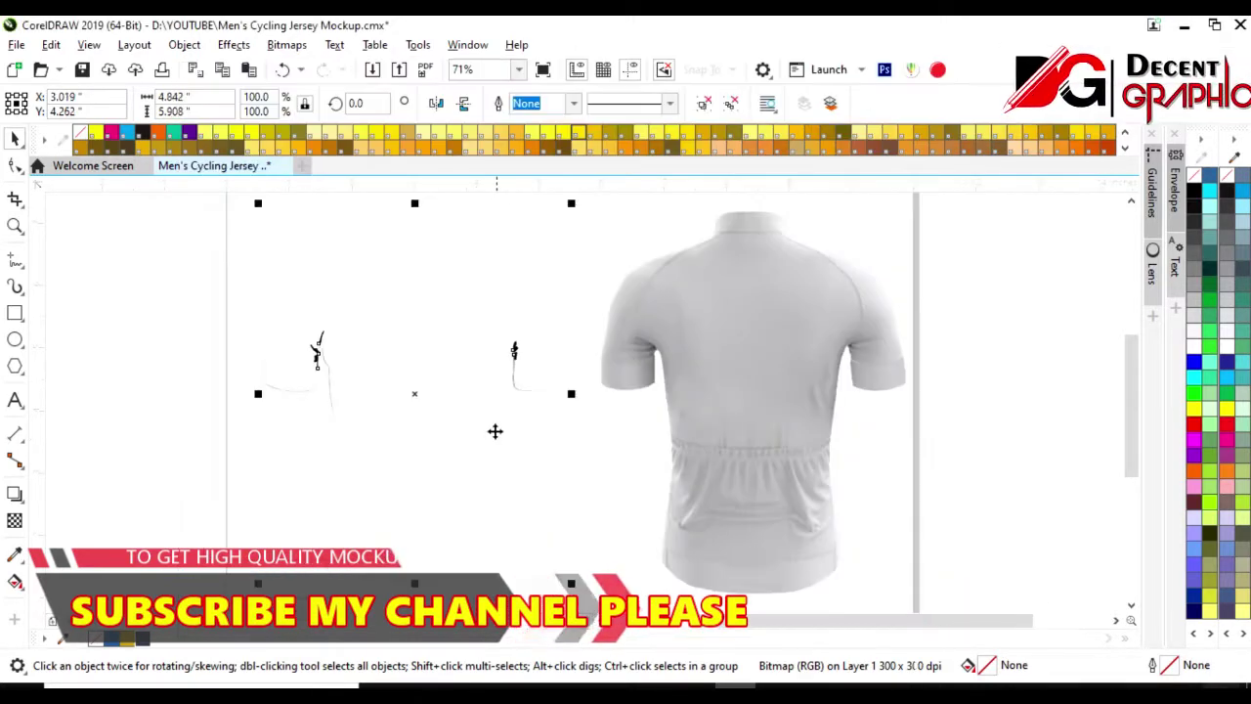
- Ungroup and combine the traced pieces into one curve filled blue #2A5E9A
{"action": "left_click", "coordinate": [732, 103]}
{"action": "left_click", "coordinate": [539, 103]}
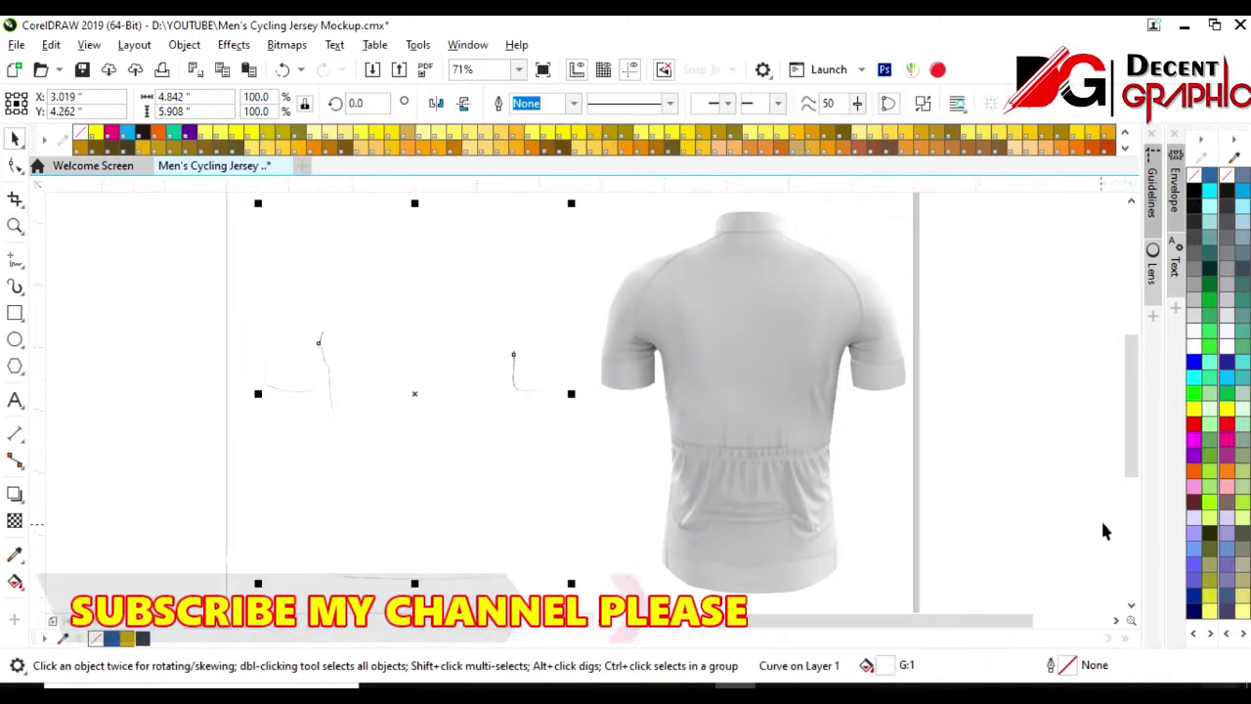
{"action": "left_click", "coordinate": [111, 638]}
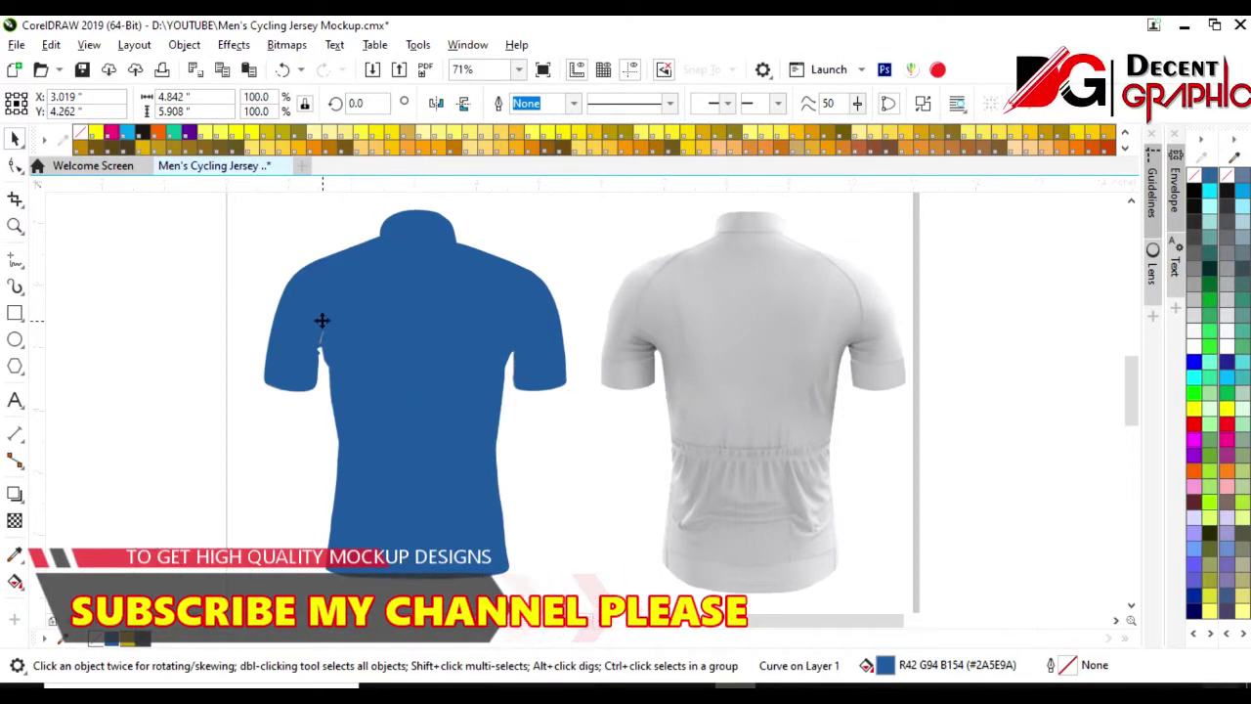
- Delete the stray nodes near the neck of the blue silhouette
{"action": "scroll", "coordinate": [318, 332], "scroll_direction": "up", "scroll_amount": 3}
{"action": "key", "text": "F10"}
{"action": "scroll", "coordinate": [299, 337], "scroll_direction": "up", "scroll_amount": 2}
{"action": "left_click_drag", "start_coordinate": [352, 298], "coordinate": [279, 396]}
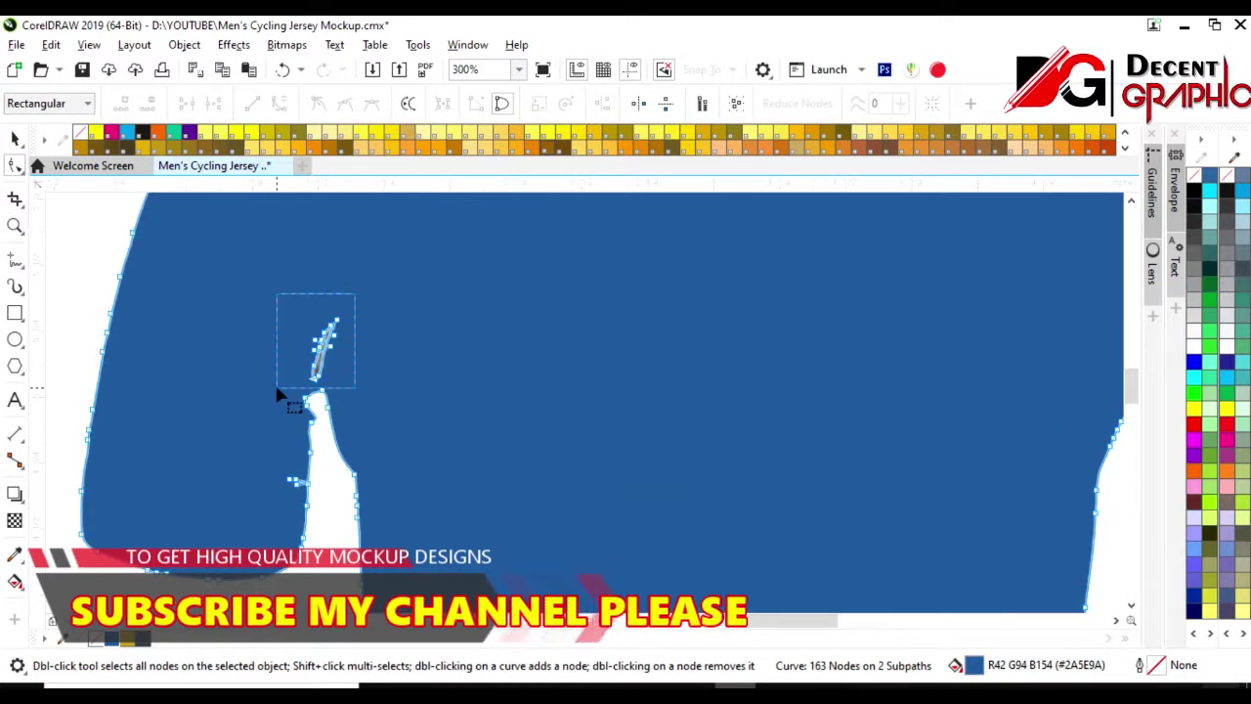
{"action": "key", "text": "Delete"}
{"action": "scroll", "coordinate": [223, 427], "scroll_direction": "down", "scroll_amount": 4}
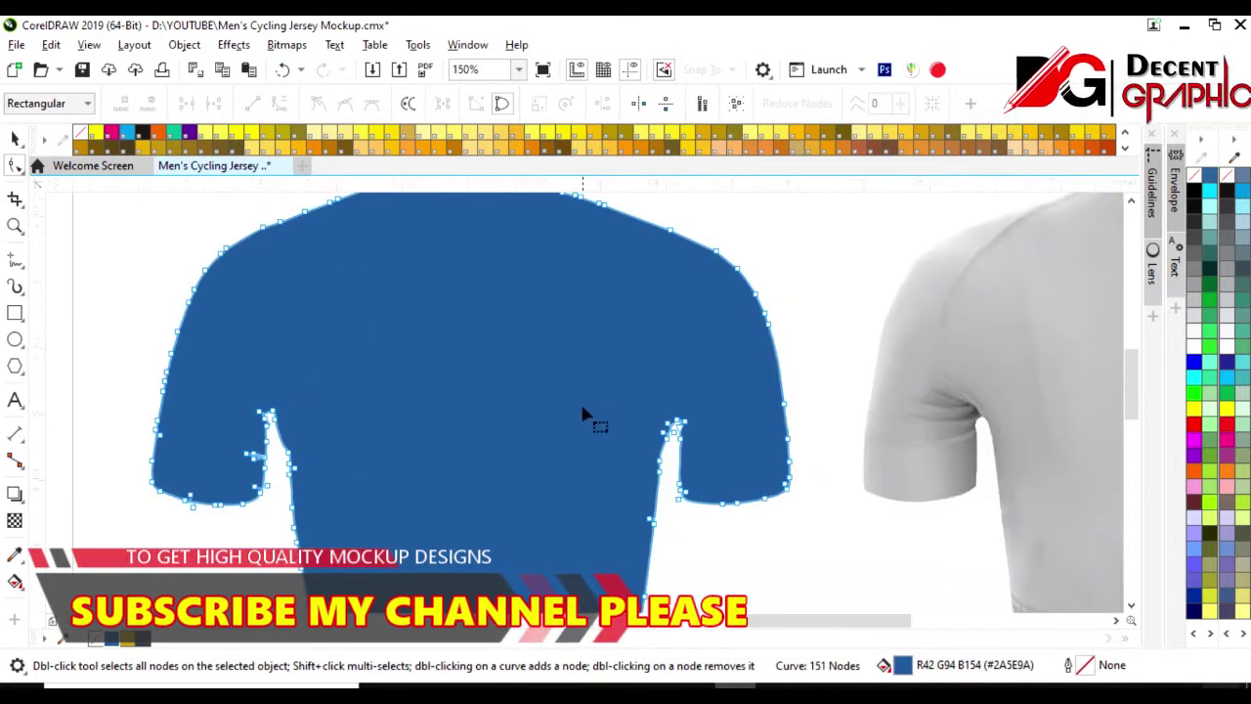
{"action": "scroll", "coordinate": [580, 400], "scroll_direction": "down", "scroll_amount": 2}
{"action": "scroll", "coordinate": [556, 315], "scroll_direction": "up", "scroll_amount": 2}
{"action": "scroll", "coordinate": [555, 315], "scroll_direction": "up", "scroll_amount": 1}
{"action": "key", "text": "space"}
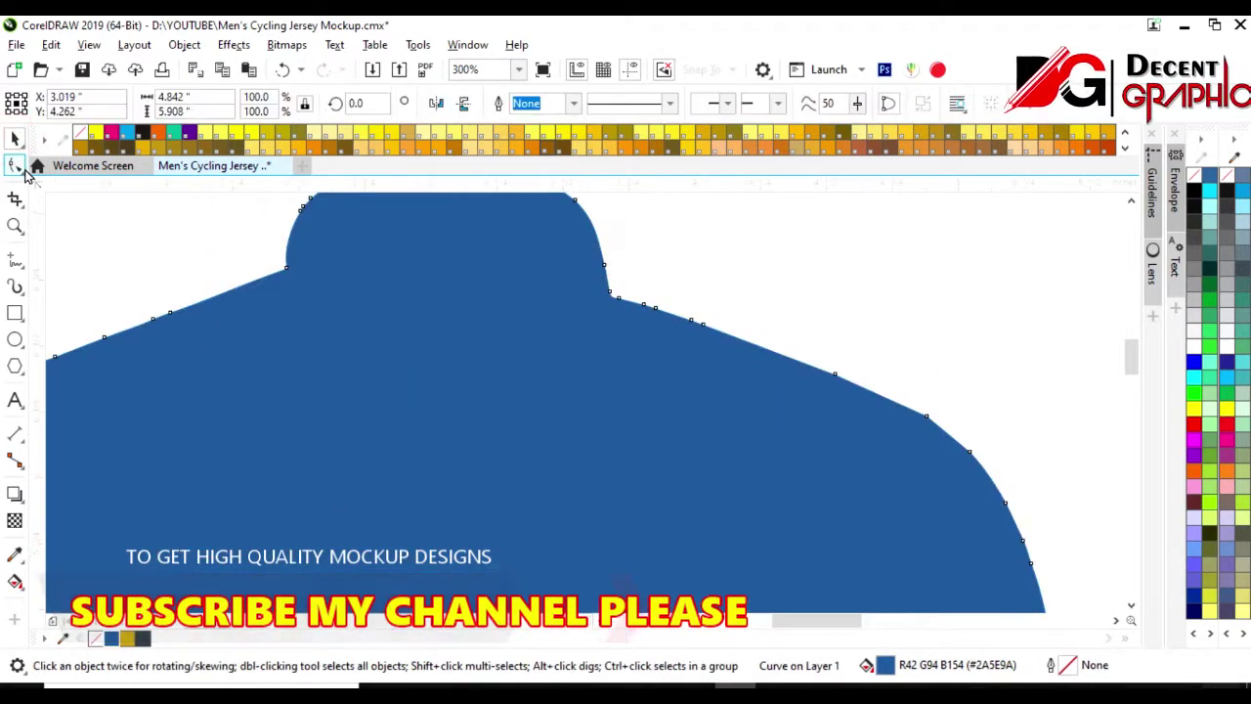
{"action": "key", "text": "F4"}
- Place the blue silhouette behind the white front jersey photo, leaving the photo selected
{"action": "key", "text": "shift+Page_Down"}
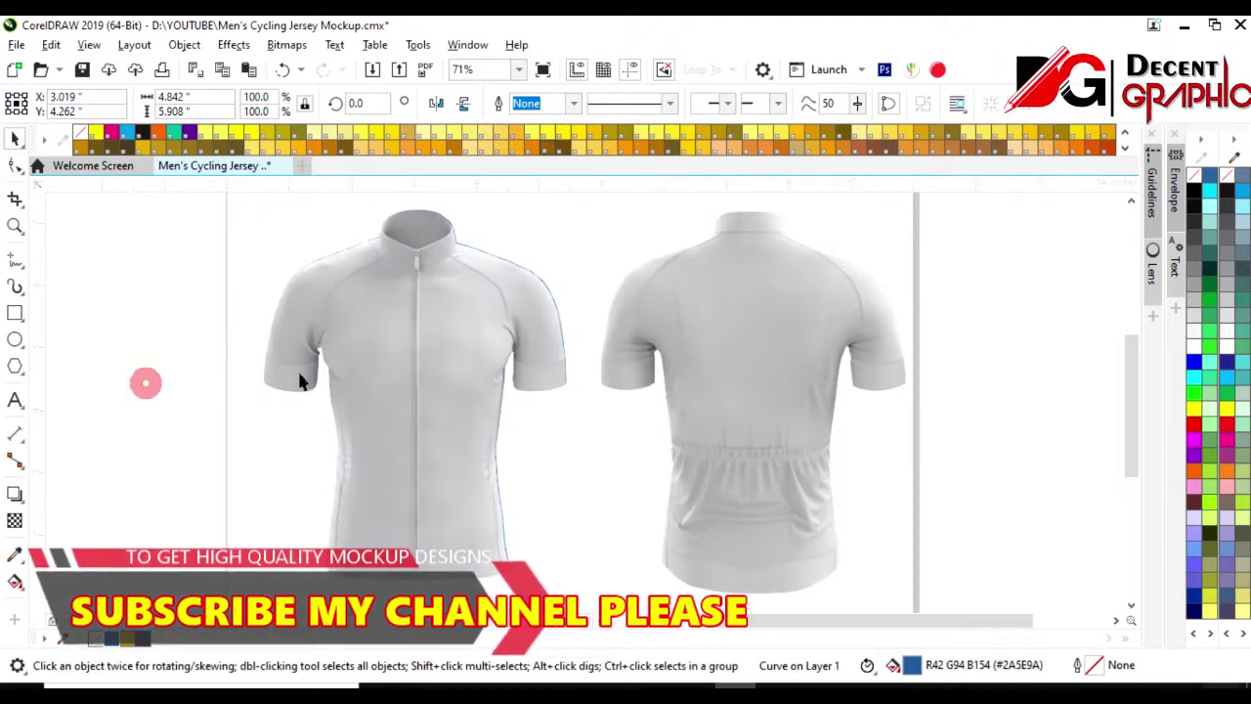
{"action": "left_click", "coordinate": [381, 388]}
{"action": "left_click_drag", "start_coordinate": [380, 388], "coordinate": [180, 389]}
{"action": "double_click", "coordinate": [468, 366]}
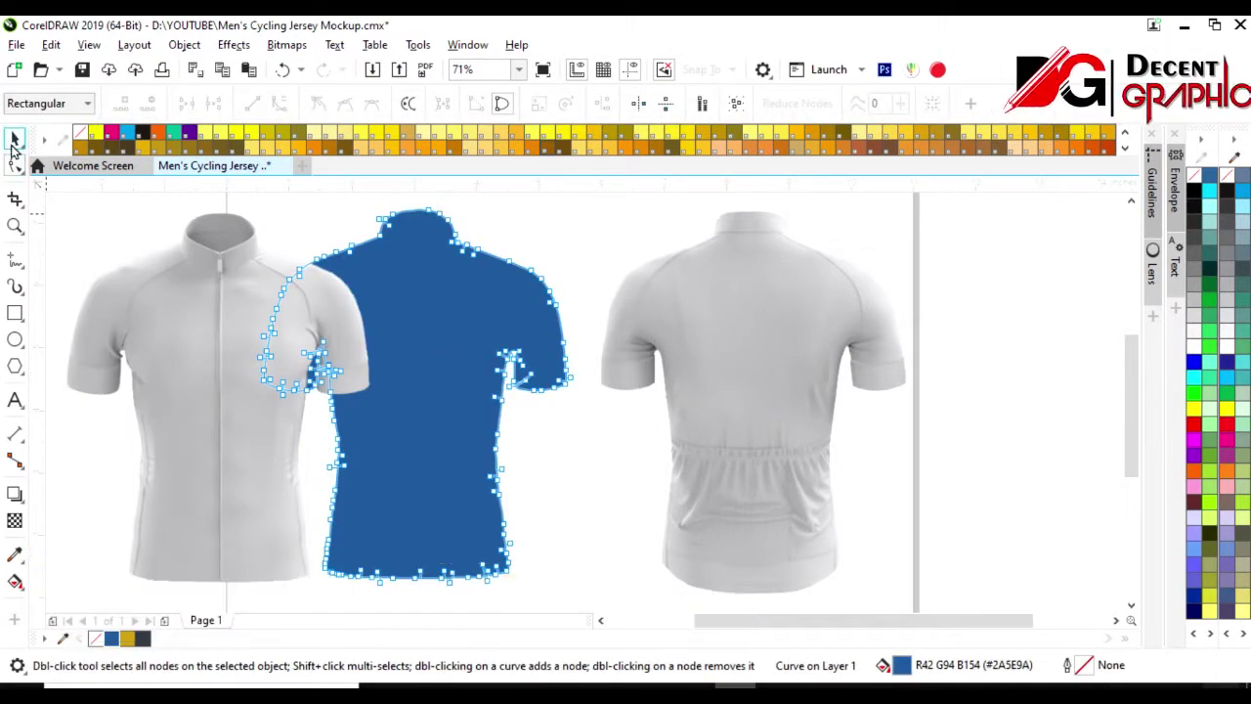
{"action": "key", "text": "space"}
{"action": "key", "text": "ctrl+z"}
{"action": "left_click", "coordinate": [399, 382]}
- Give the front jersey photo a Subtract transparency blend so it shades navy
{"action": "left_click", "coordinate": [15, 520]}
{"action": "left_click", "coordinate": [251, 103]}
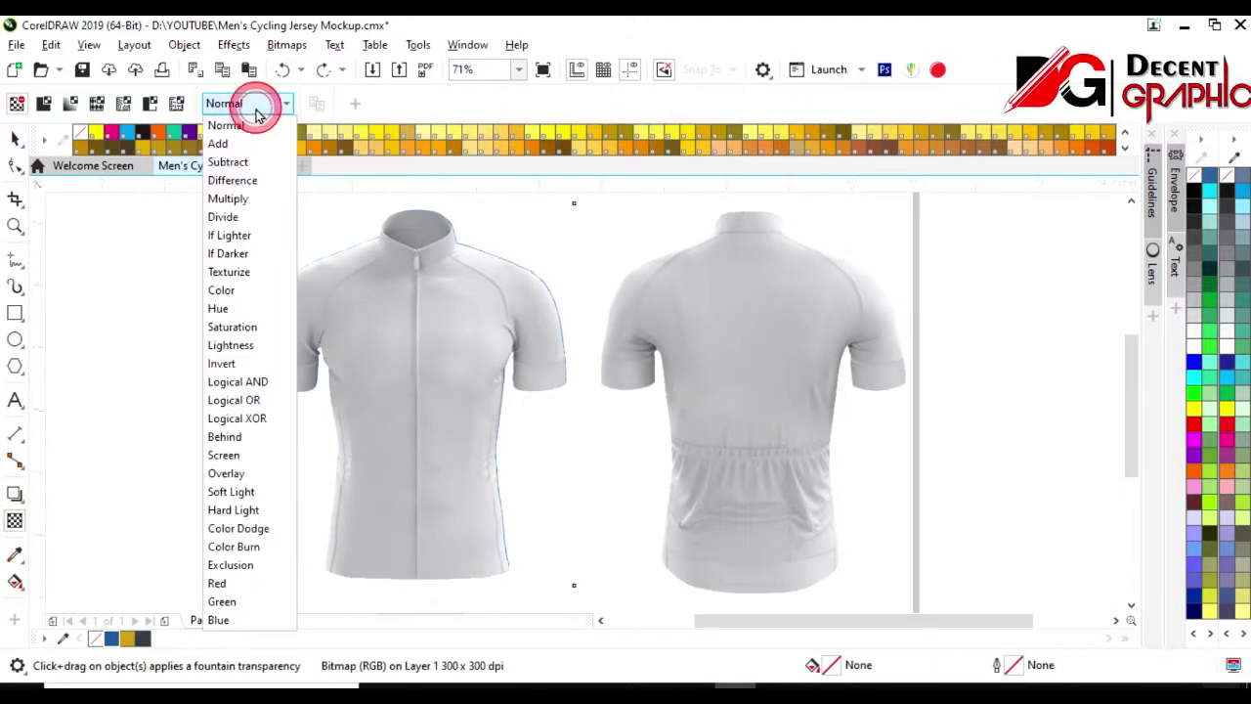
{"action": "left_click", "coordinate": [238, 162]}
{"action": "scroll", "coordinate": [372, 324], "scroll_direction": "up", "scroll_amount": 3}
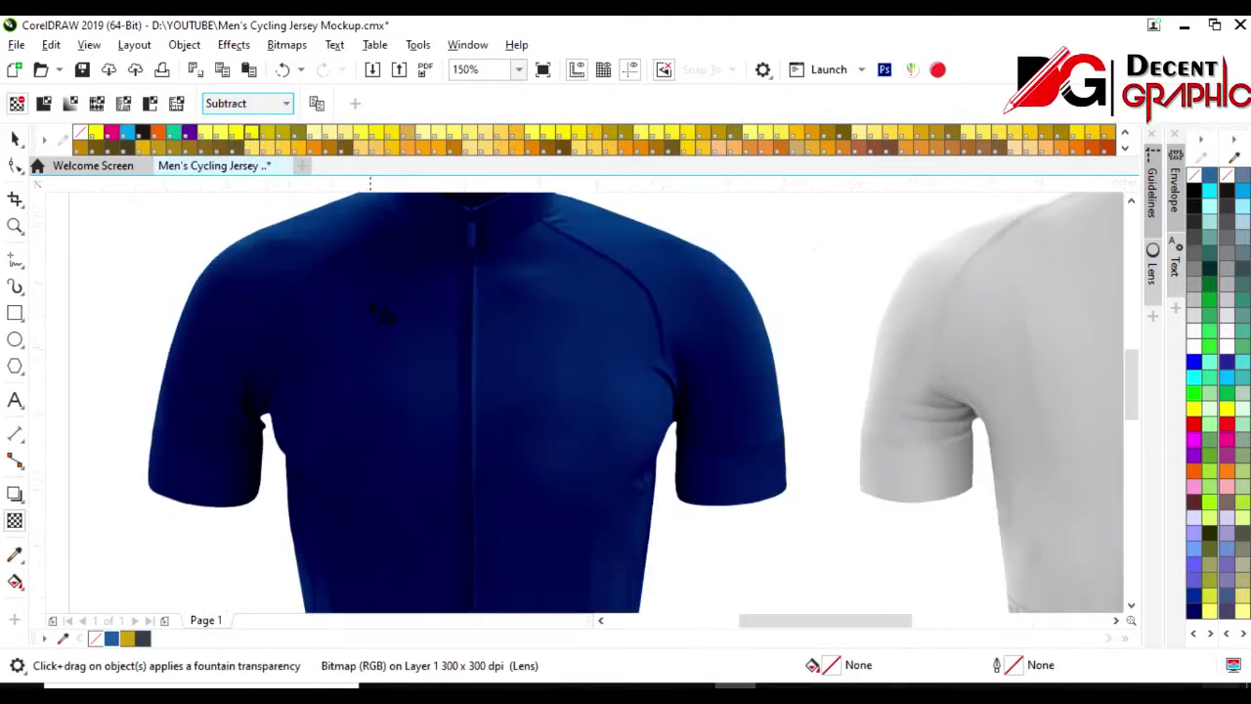
- Begin a Bézier cuff line at the right sleeve's inner edge
{"action": "left_click", "coordinate": [20, 265]}
{"action": "left_click", "coordinate": [68, 257]}
{"action": "scroll", "coordinate": [758, 486], "scroll_direction": "up", "scroll_amount": 2}
{"action": "left_click", "coordinate": [588, 397]}
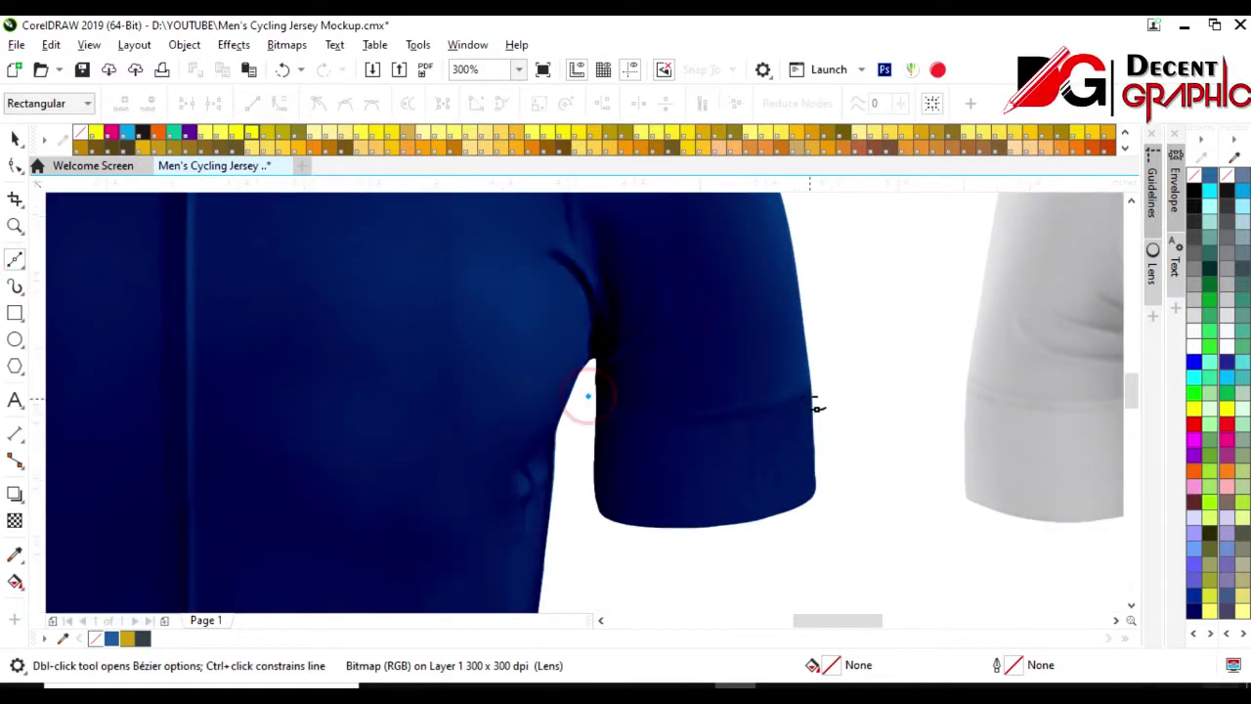
- Curve a line across the right sleeve and Smart Fill the cuff band below it blue
{"action": "left_click_drag", "start_coordinate": [823, 391], "coordinate": [991, 348]}
{"action": "key", "text": "ctrl+z"}
{"action": "left_click", "coordinate": [589, 394]}
{"action": "left_click_drag", "start_coordinate": [821, 369], "coordinate": [958, 305]}
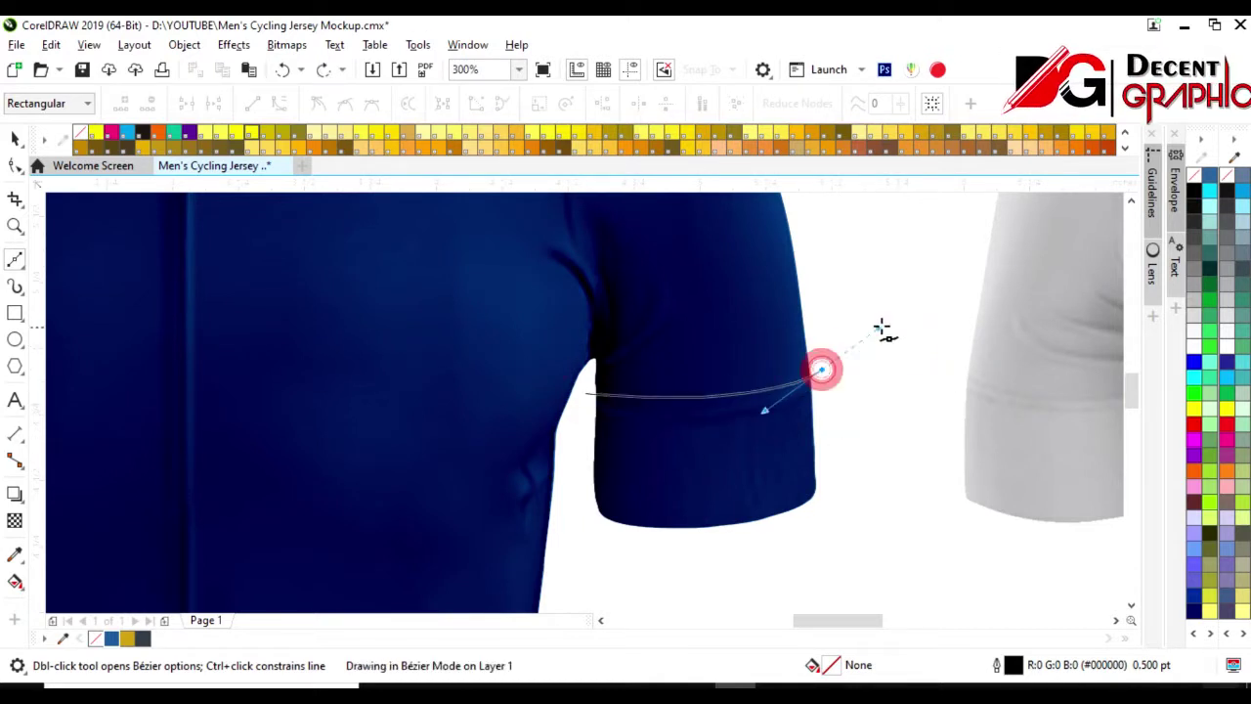
{"action": "left_click", "coordinate": [15, 582]}
{"action": "left_click", "coordinate": [59, 600]}
{"action": "left_click", "coordinate": [623, 488]}
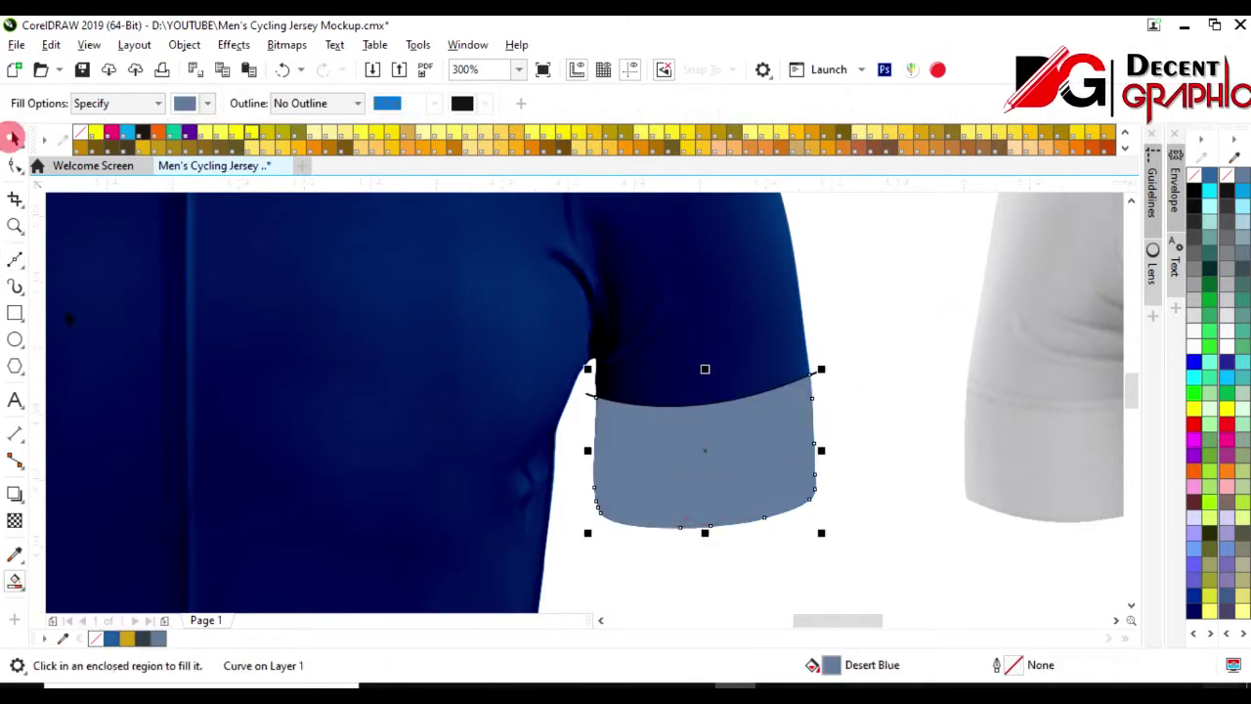
{"action": "key", "text": "space"}
{"action": "left_click", "coordinate": [110, 638]}
- Draw a curved cuff line across the left sleeve
{"action": "left_click", "coordinate": [846, 364]}
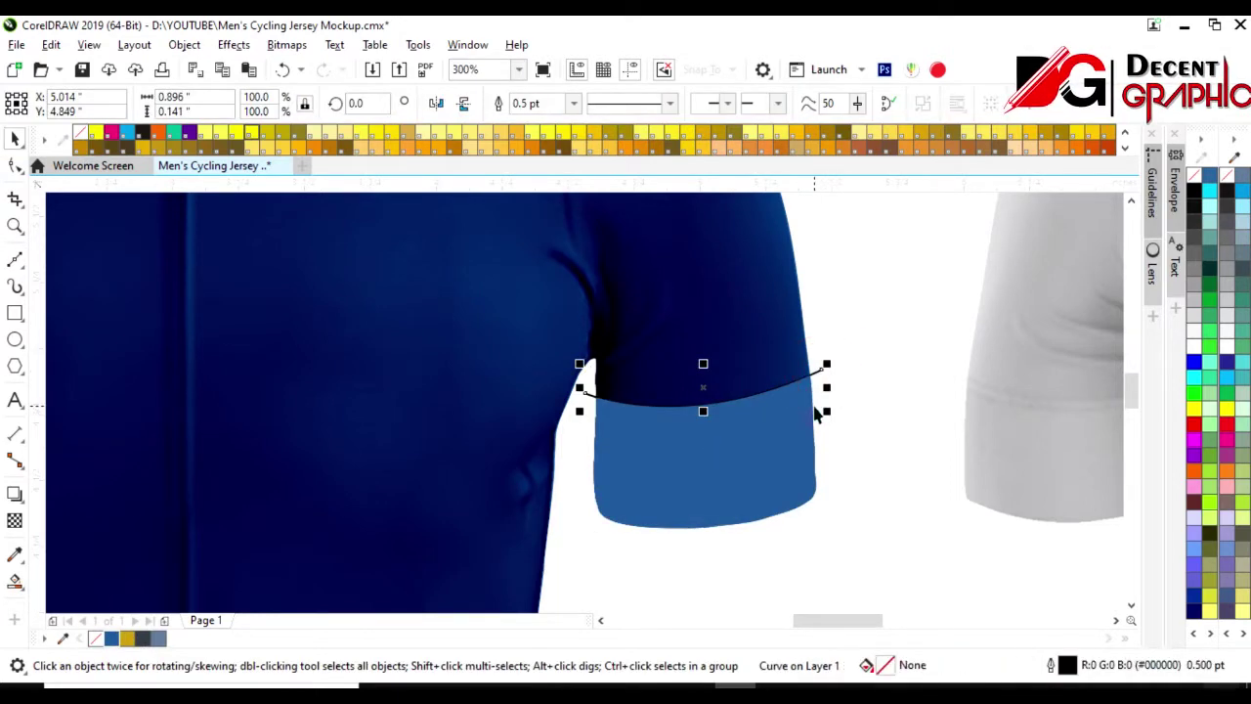
{"action": "key", "text": "Escape"}
{"action": "scroll", "coordinate": [816, 414], "scroll_direction": "down", "scroll_amount": 3}
{"action": "scroll", "coordinate": [531, 363], "scroll_direction": "up", "scroll_amount": 3}
{"action": "left_click", "coordinate": [15, 259]}
{"action": "left_click", "coordinate": [304, 356]}
{"action": "left_click_drag", "start_coordinate": [479, 417], "coordinate": [554, 404]}
{"action": "double_click", "coordinate": [549, 391]}
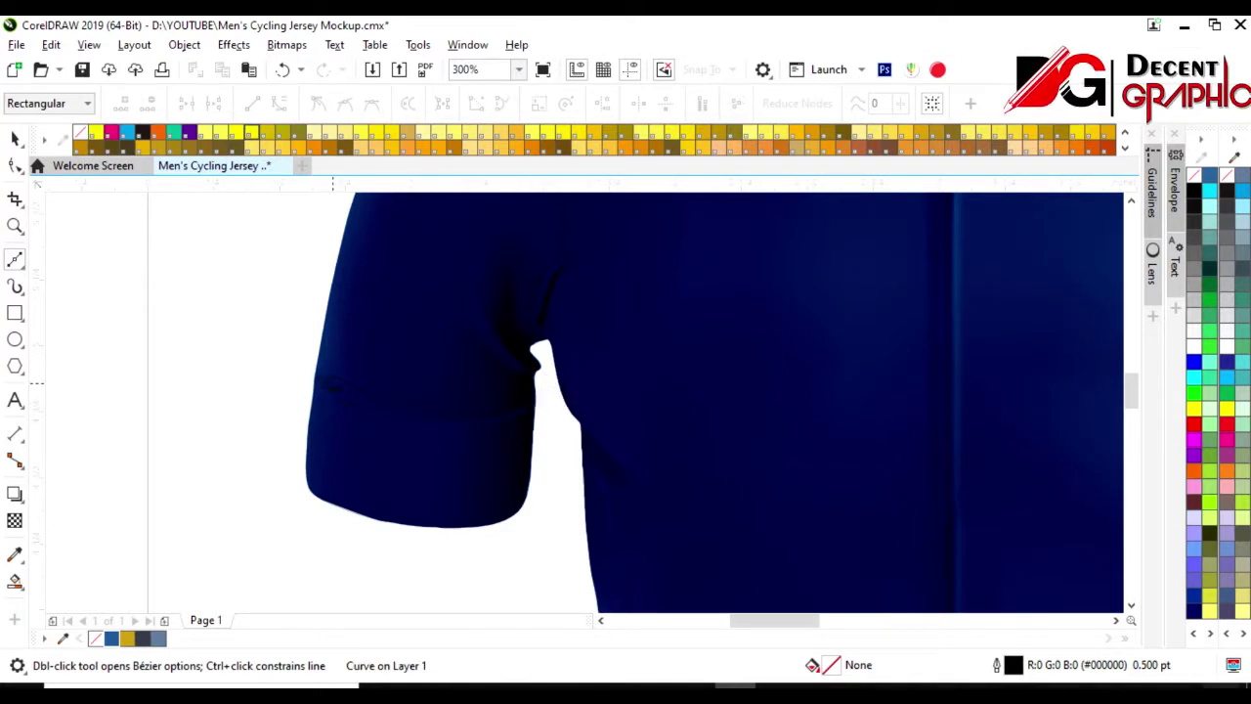
{"action": "left_click_drag", "start_coordinate": [543, 396], "coordinate": [651, 339]}
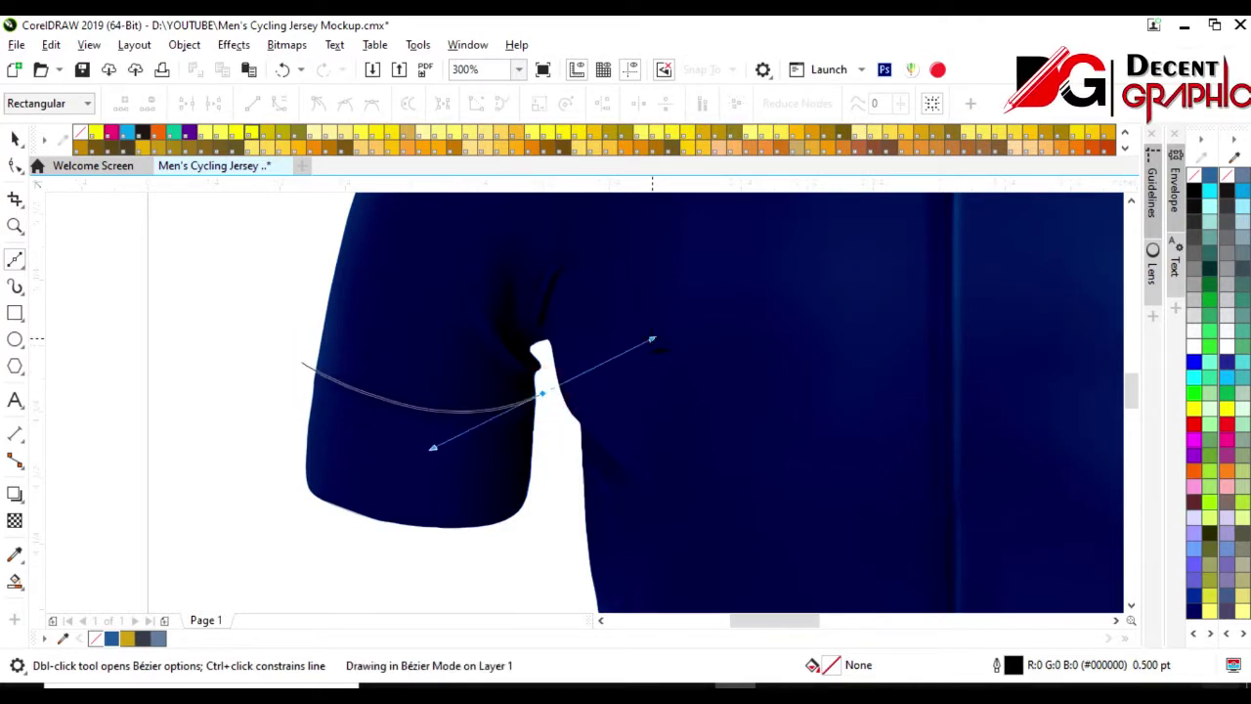
- Smart Fill the left cuff band blue and delete the black cutting line
{"action": "left_click", "coordinate": [15, 582]}
{"action": "left_click", "coordinate": [414, 442]}
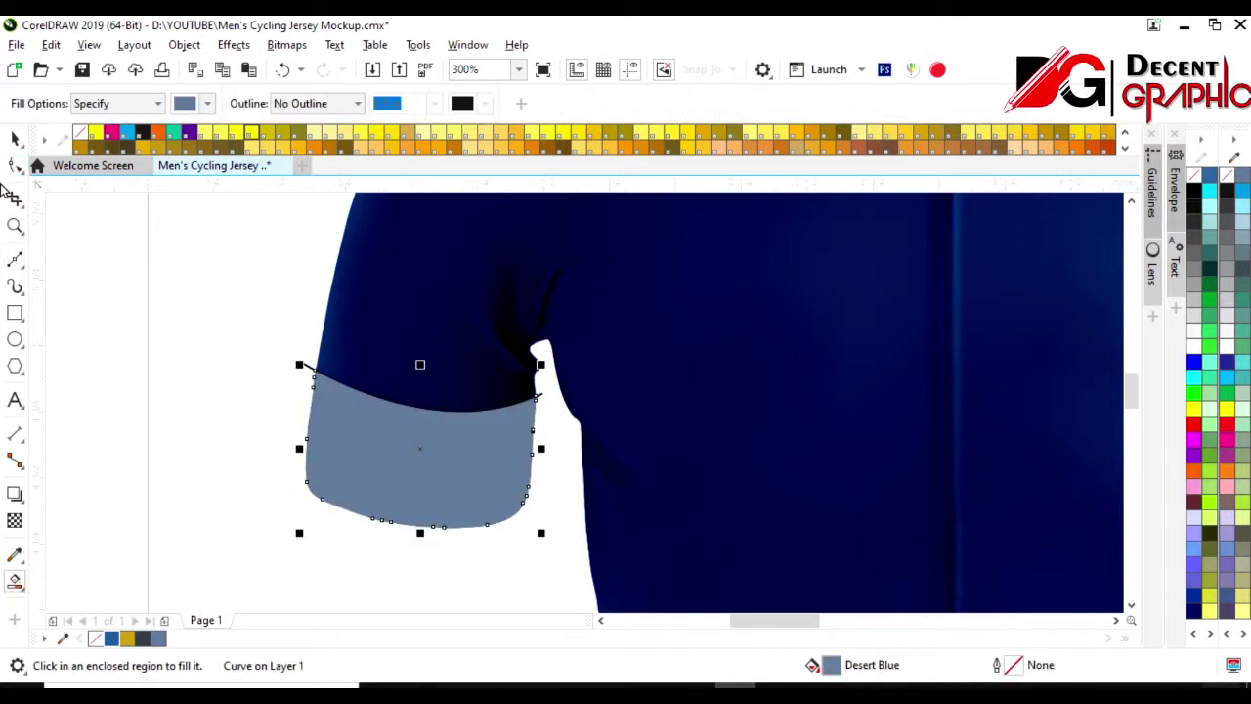
{"action": "key", "text": "space"}
{"action": "left_click", "coordinate": [110, 638]}
{"action": "left_click", "coordinate": [302, 360]}
{"action": "key", "text": "Delete"}
{"action": "scroll", "coordinate": [206, 323], "scroll_direction": "down", "scroll_amount": 2}
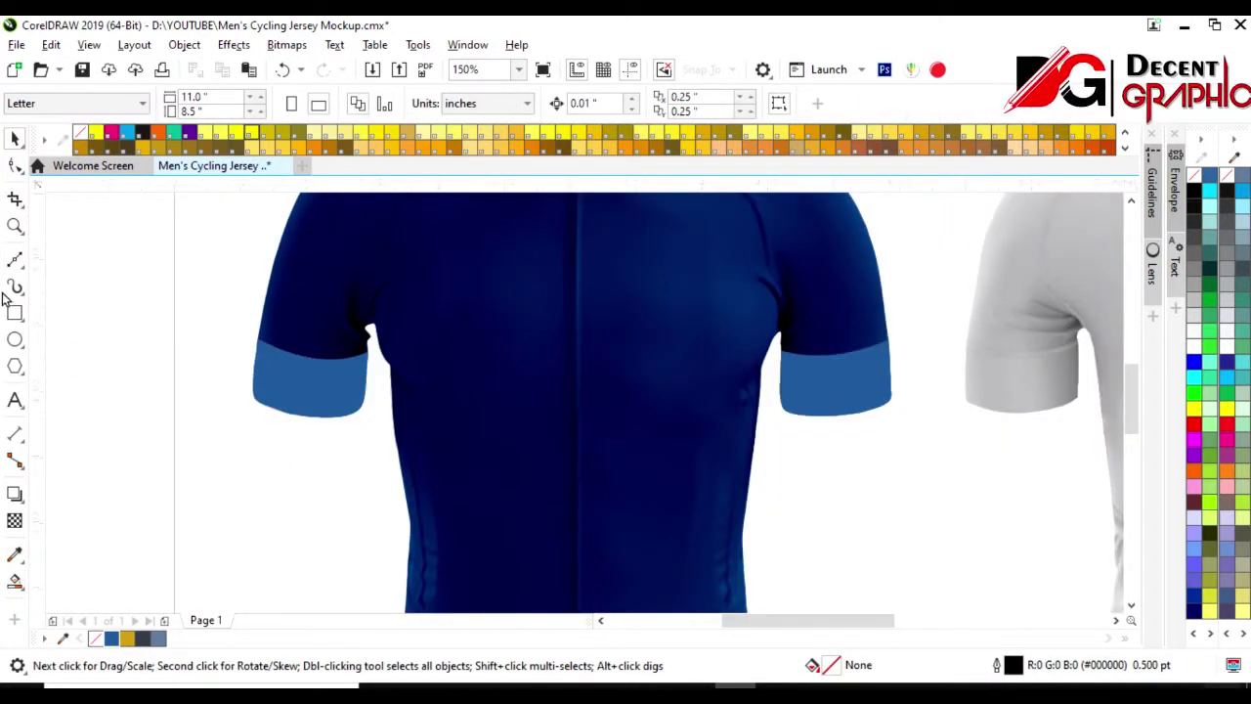
- Draw a straight line between the armpits, convert it to a curve and bend it upward
{"action": "left_click", "coordinate": [15, 259]}
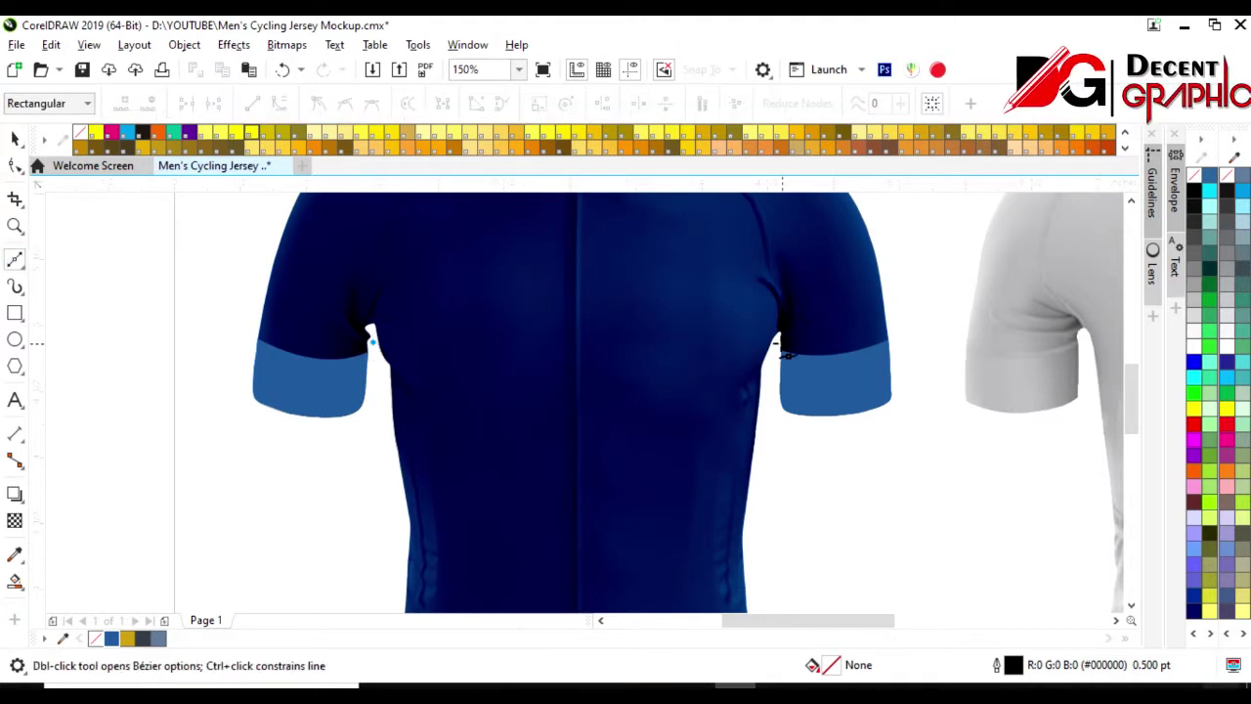
{"action": "left_click", "coordinate": [775, 342]}
{"action": "left_click", "coordinate": [14, 165]}
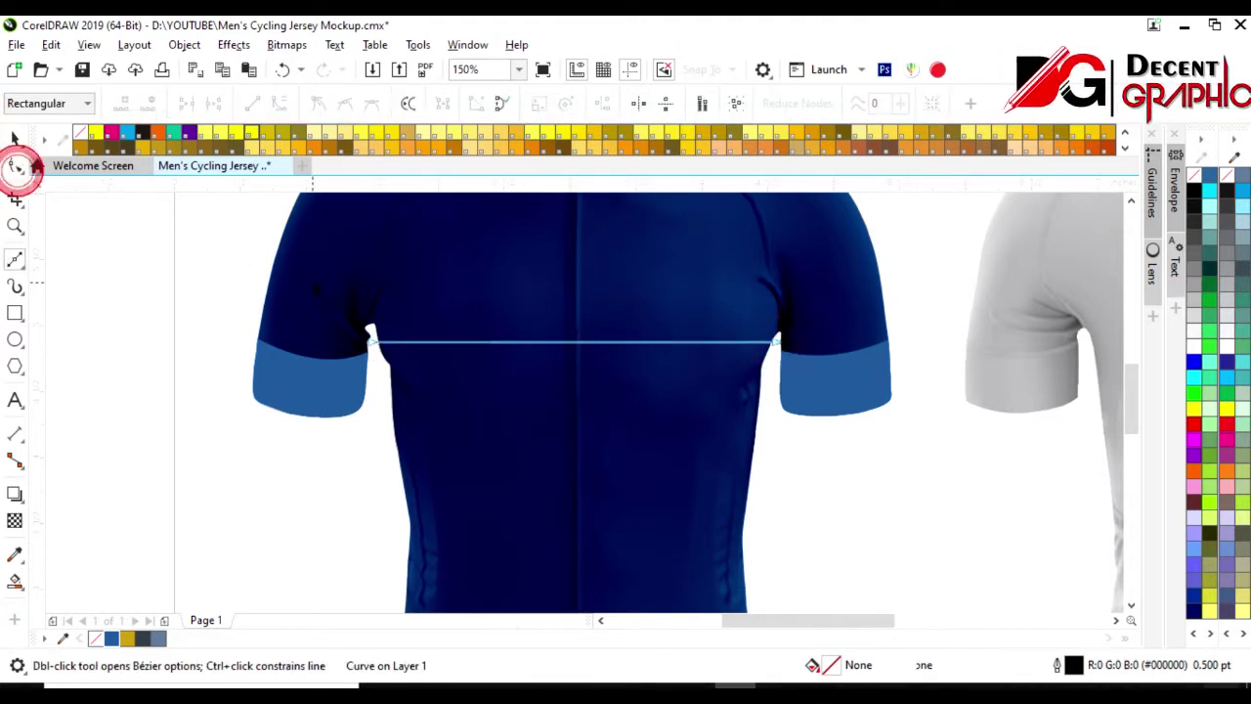
{"action": "left_click", "coordinate": [279, 103]}
{"action": "left_click_drag", "start_coordinate": [578, 342], "coordinate": [578, 293]}
- Adjust the chest arc's end handles to even out its curvature
{"action": "scroll", "coordinate": [578, 293], "scroll_direction": "down", "scroll_amount": 2}
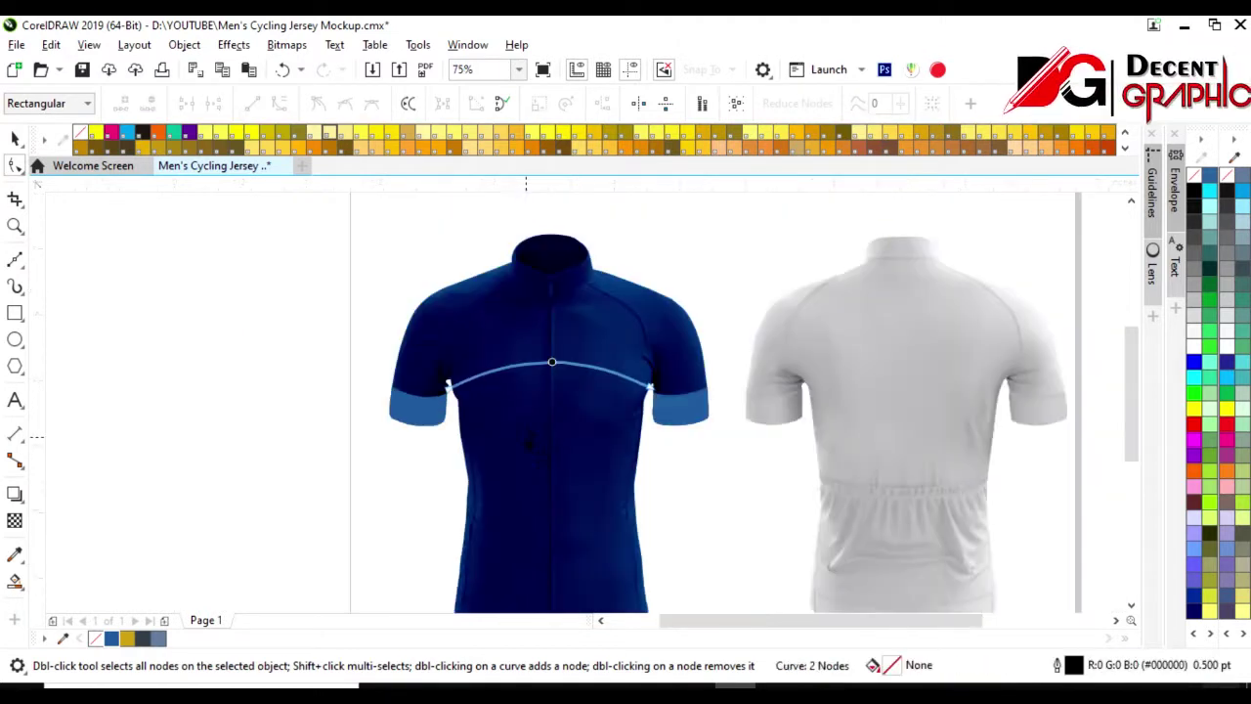
{"action": "scroll", "coordinate": [536, 362], "scroll_direction": "up", "scroll_amount": 2}
{"action": "left_click_drag", "start_coordinate": [411, 358], "coordinate": [354, 467]}
{"action": "left_click_drag", "start_coordinate": [497, 355], "coordinate": [453, 350]}
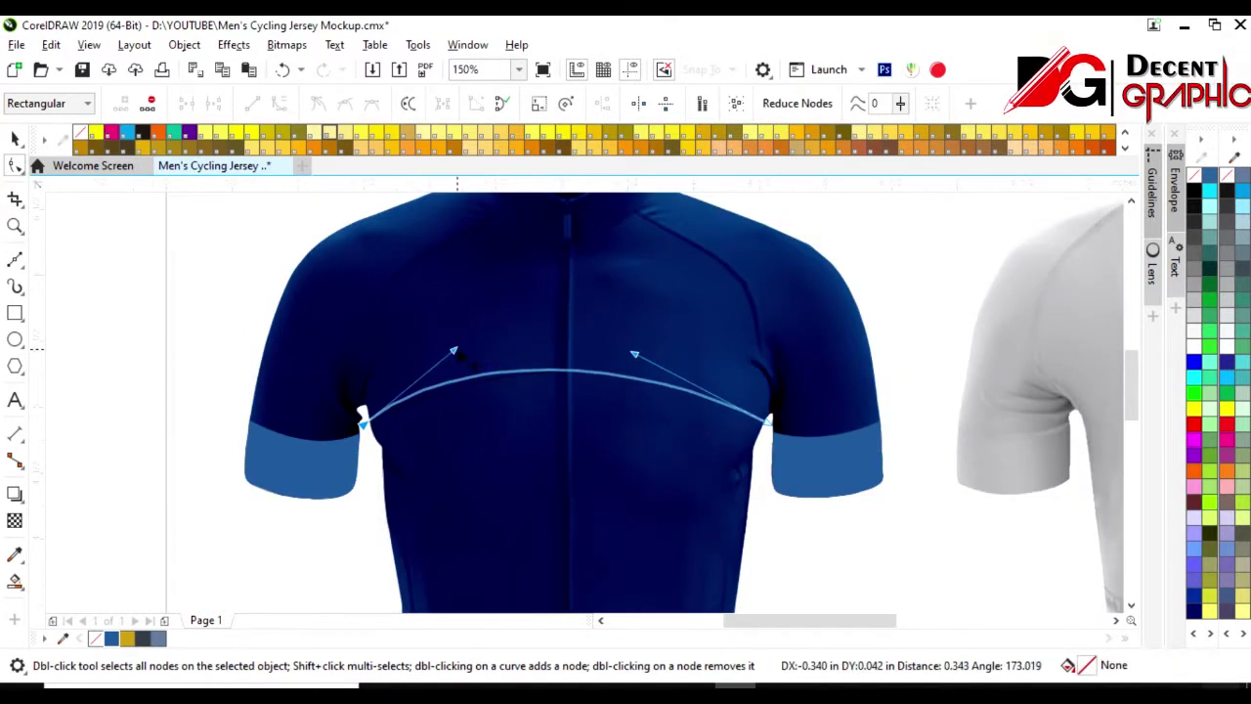
{"action": "left_click_drag", "start_coordinate": [635, 357], "coordinate": [690, 346]}
{"action": "left_click_drag", "start_coordinate": [454, 350], "coordinate": [433, 347]}
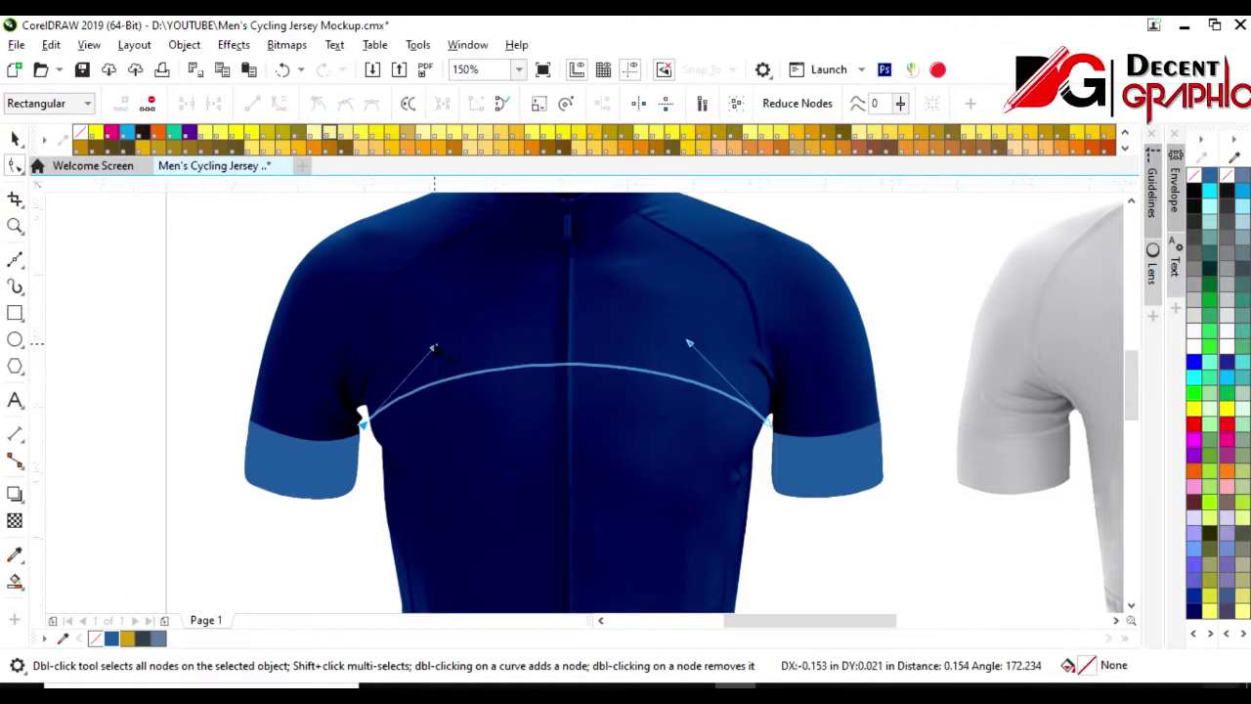
- Drag the chest curve over to the back jersey and then aside to the right
{"action": "left_click", "coordinate": [14, 138]}
{"action": "scroll", "coordinate": [234, 322], "scroll_direction": "down", "scroll_amount": 2}
{"action": "left_click_drag", "start_coordinate": [235, 313], "coordinate": [519, 326]}
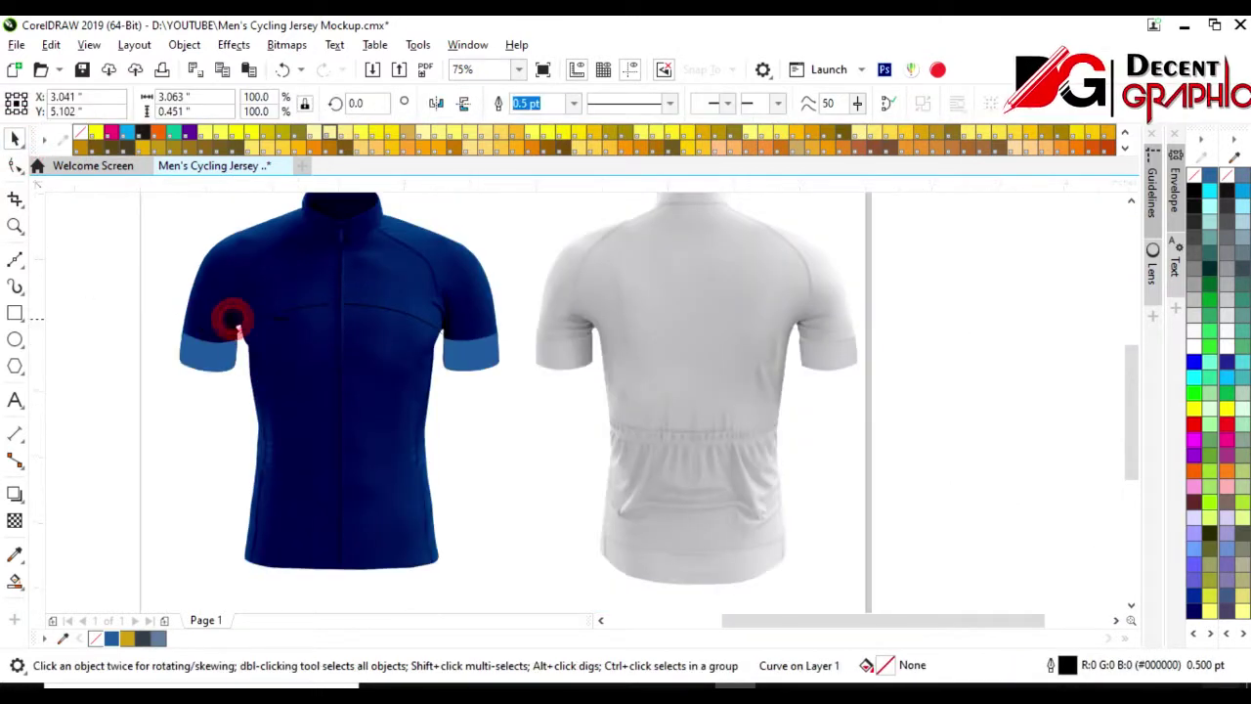
{"action": "left_click", "coordinate": [528, 310]}
{"action": "left_click_drag", "start_coordinate": [536, 315], "coordinate": [958, 322]}
{"action": "scroll", "coordinate": [316, 286], "scroll_direction": "up", "scroll_amount": 2}
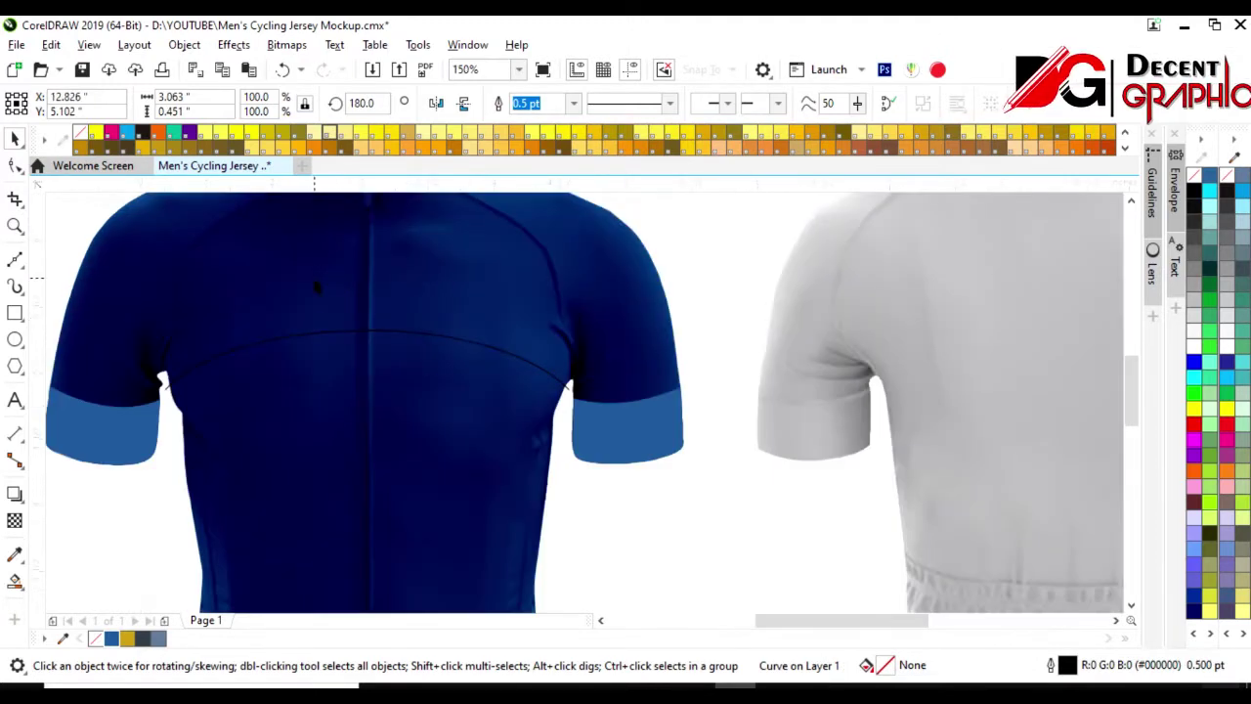
{"action": "scroll", "coordinate": [316, 286], "scroll_direction": "down", "scroll_amount": 2}
{"action": "scroll", "coordinate": [322, 281], "scroll_direction": "up", "scroll_amount": 2}
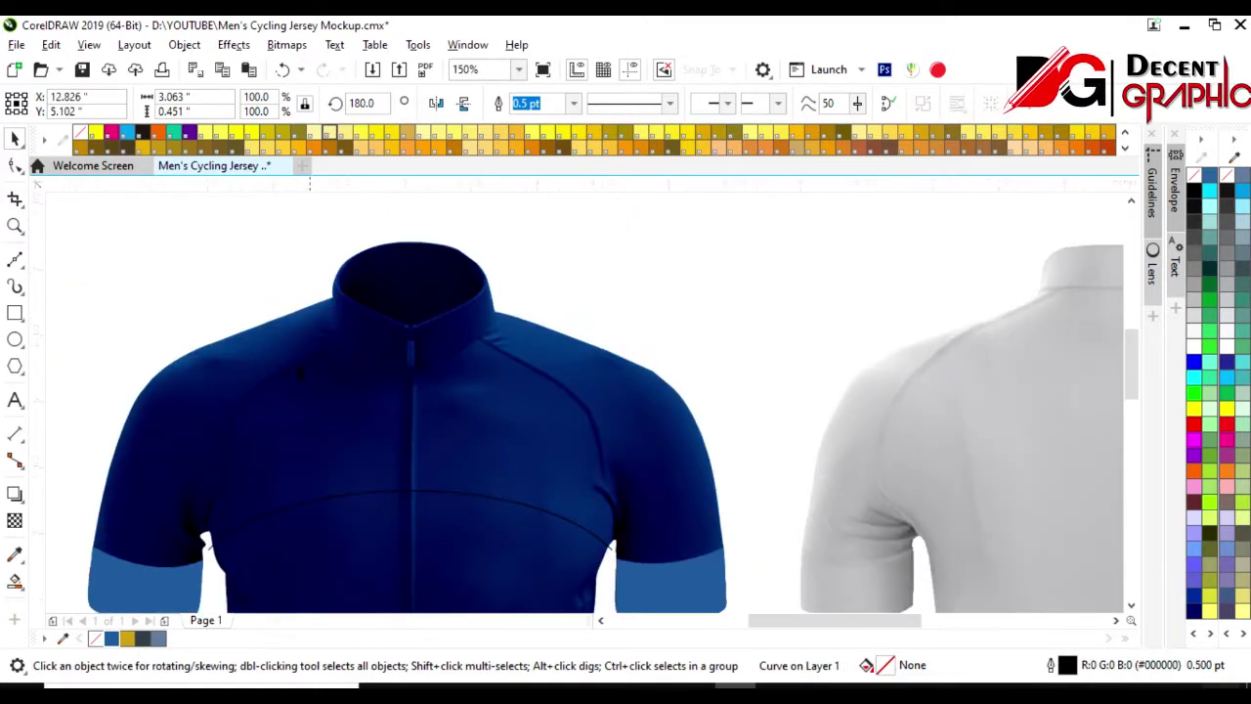
- Draw the collar base line from its left edge down toward the zipper tab
{"action": "left_click", "coordinate": [15, 259]}
{"action": "scroll", "coordinate": [337, 278], "scroll_direction": "up", "scroll_amount": 2}
{"action": "scroll", "coordinate": [342, 278], "scroll_direction": "down", "scroll_amount": 1}
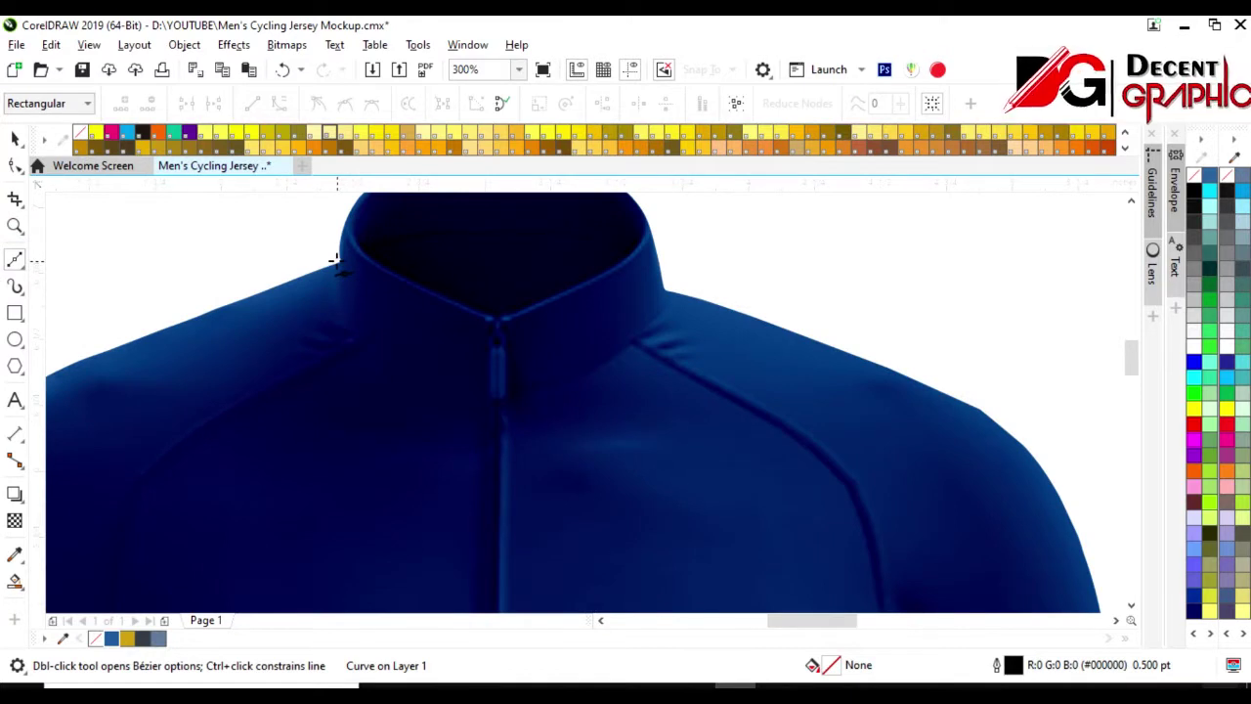
{"action": "scroll", "coordinate": [335, 259], "scroll_direction": "up", "scroll_amount": 2}
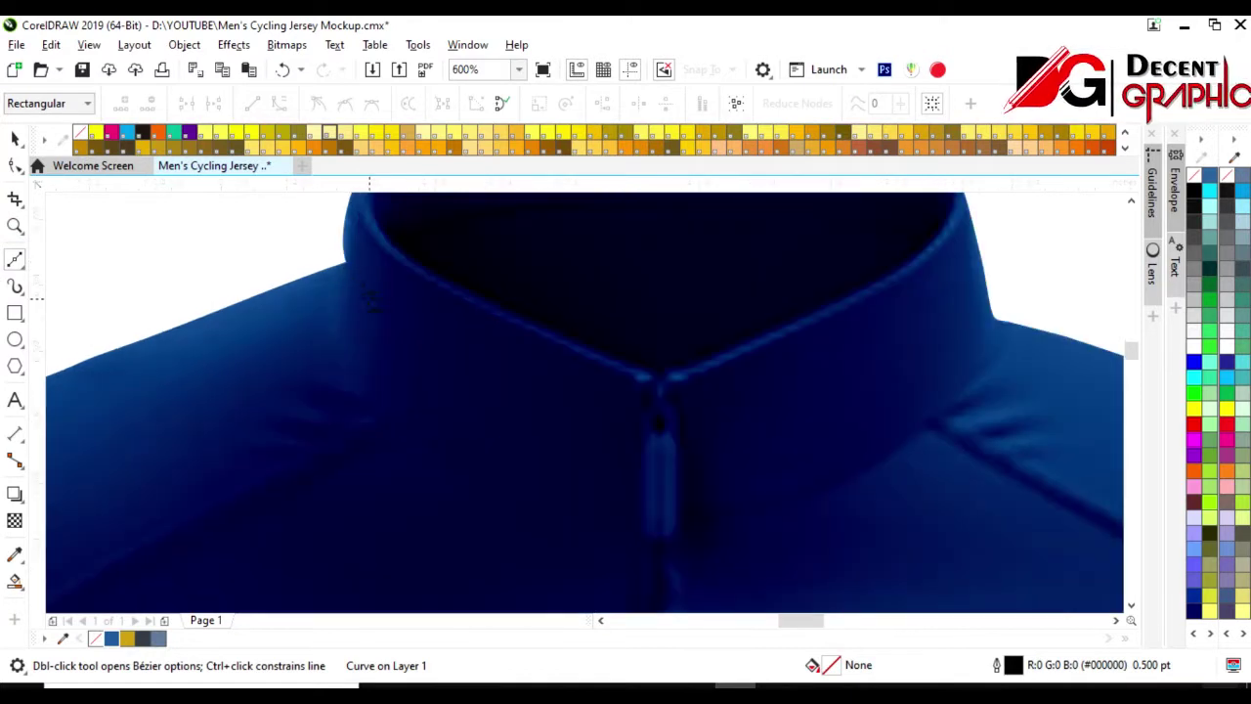
{"action": "left_click", "coordinate": [340, 257]}
{"action": "left_click_drag", "start_coordinate": [387, 416], "coordinate": [461, 470]}
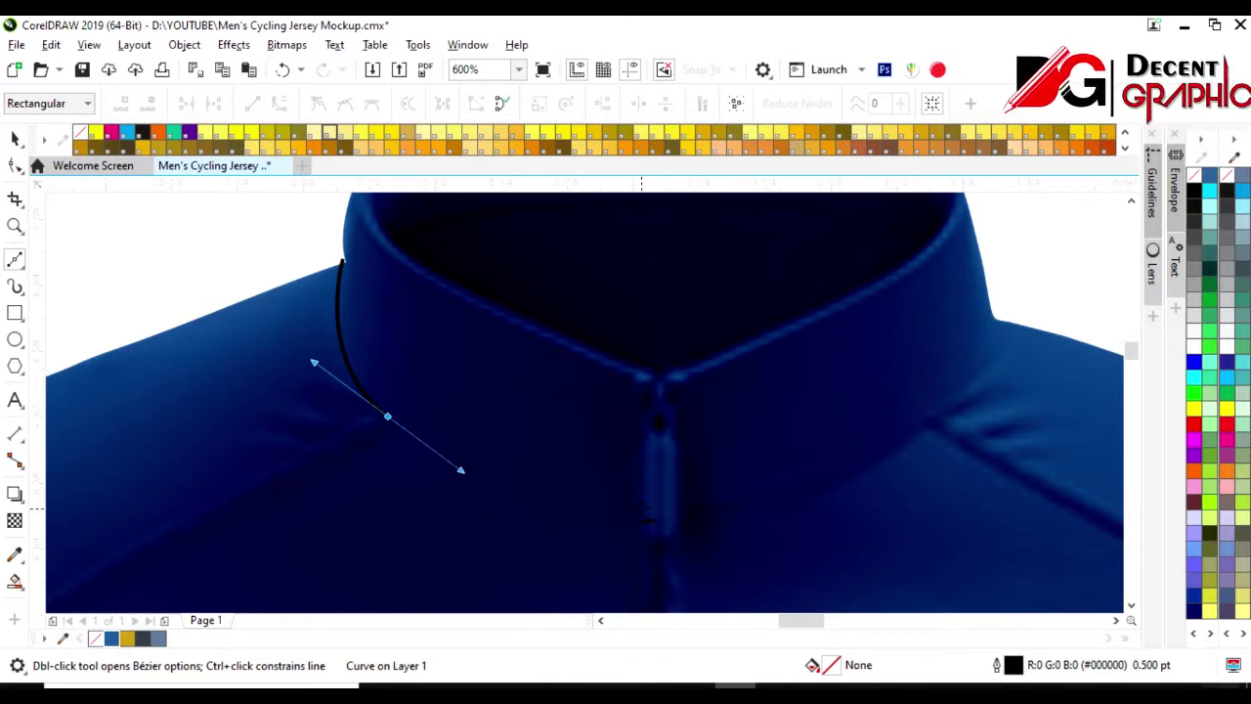
{"action": "left_click_drag", "start_coordinate": [641, 508], "coordinate": [678, 508]}
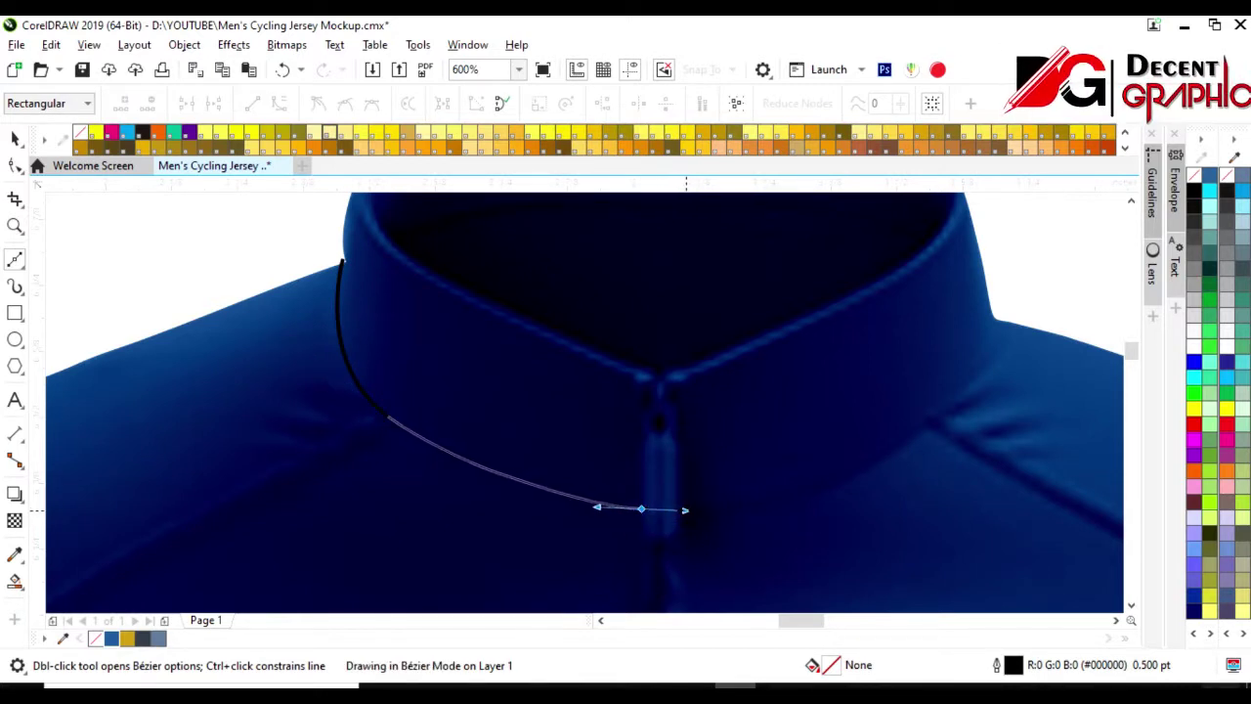
{"action": "left_click", "coordinate": [641, 508]}
- Continue the collar line around the zipper tab up to the collar's right edge
{"action": "scroll", "coordinate": [662, 585], "scroll_direction": "up", "scroll_amount": 1}
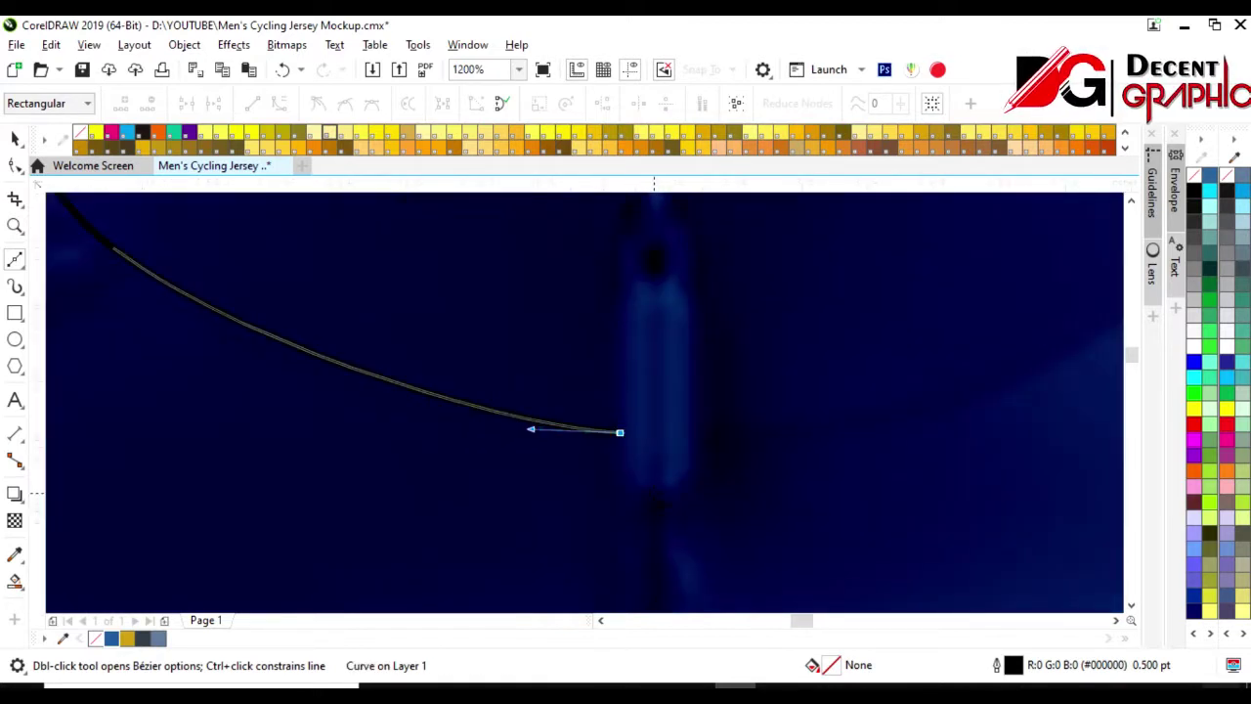
{"action": "left_click", "coordinate": [620, 432]}
{"action": "left_click_drag", "start_coordinate": [653, 493], "coordinate": [688, 497]}
{"action": "left_click_drag", "start_coordinate": [697, 439], "coordinate": [699, 458]}
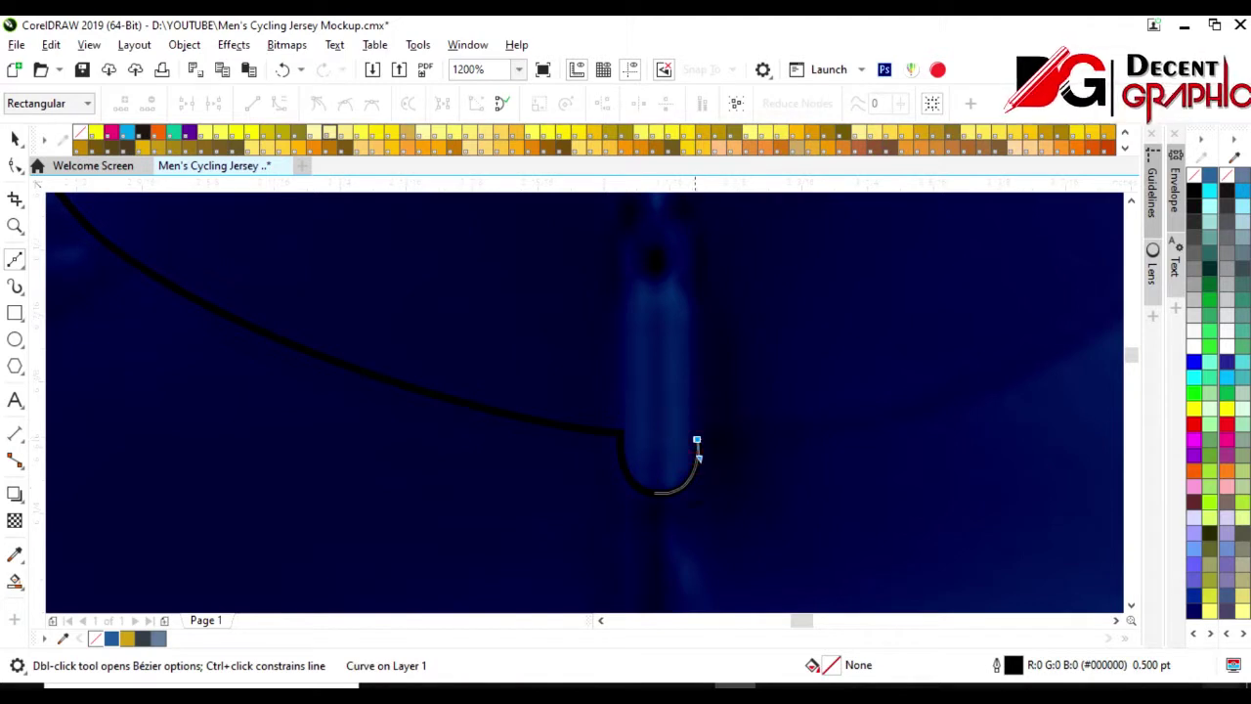
{"action": "scroll", "coordinate": [697, 440], "scroll_direction": "down", "scroll_amount": 1}
{"action": "scroll", "coordinate": [717, 427], "scroll_direction": "up", "scroll_amount": 1}
{"action": "left_click_drag", "start_coordinate": [718, 425], "coordinate": [790, 407]}
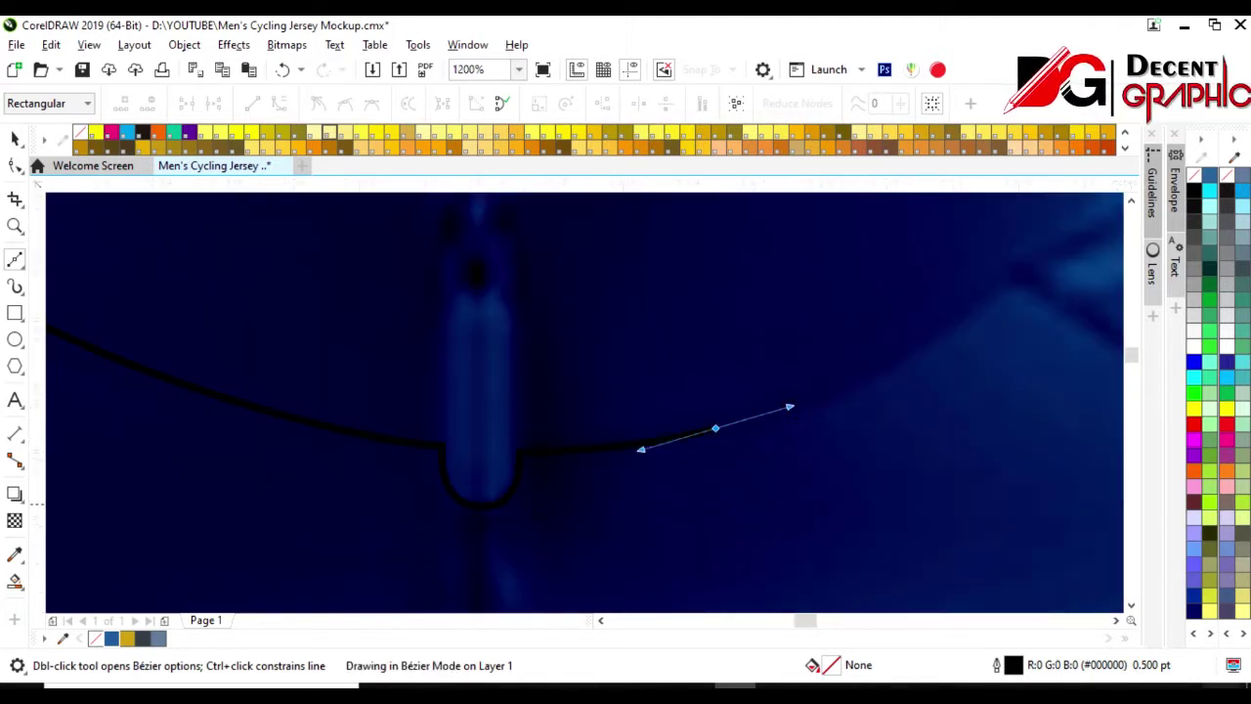
{"action": "scroll", "coordinate": [789, 408], "scroll_direction": "down", "scroll_amount": 1}
{"action": "left_click_drag", "start_coordinate": [848, 277], "coordinate": [861, 240]}
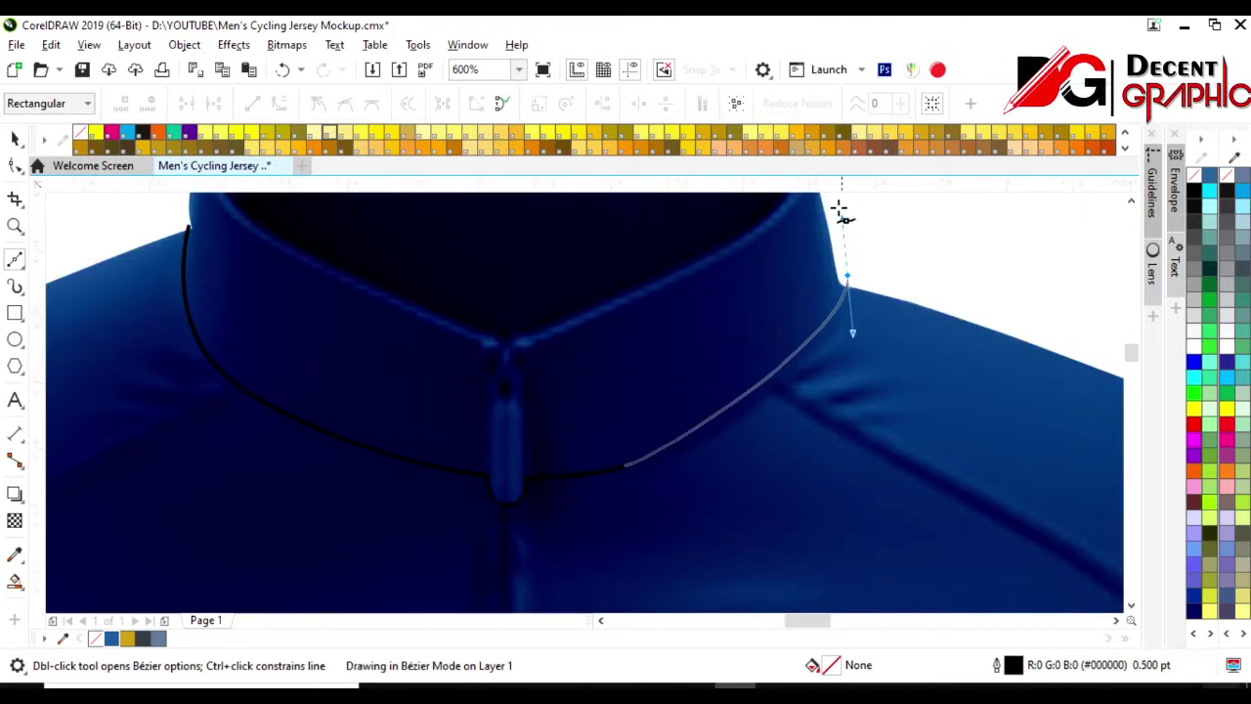
{"action": "scroll", "coordinate": [858, 229], "scroll_direction": "up", "scroll_amount": 1}
{"action": "scroll", "coordinate": [572, 361], "scroll_direction": "down", "scroll_amount": 2}
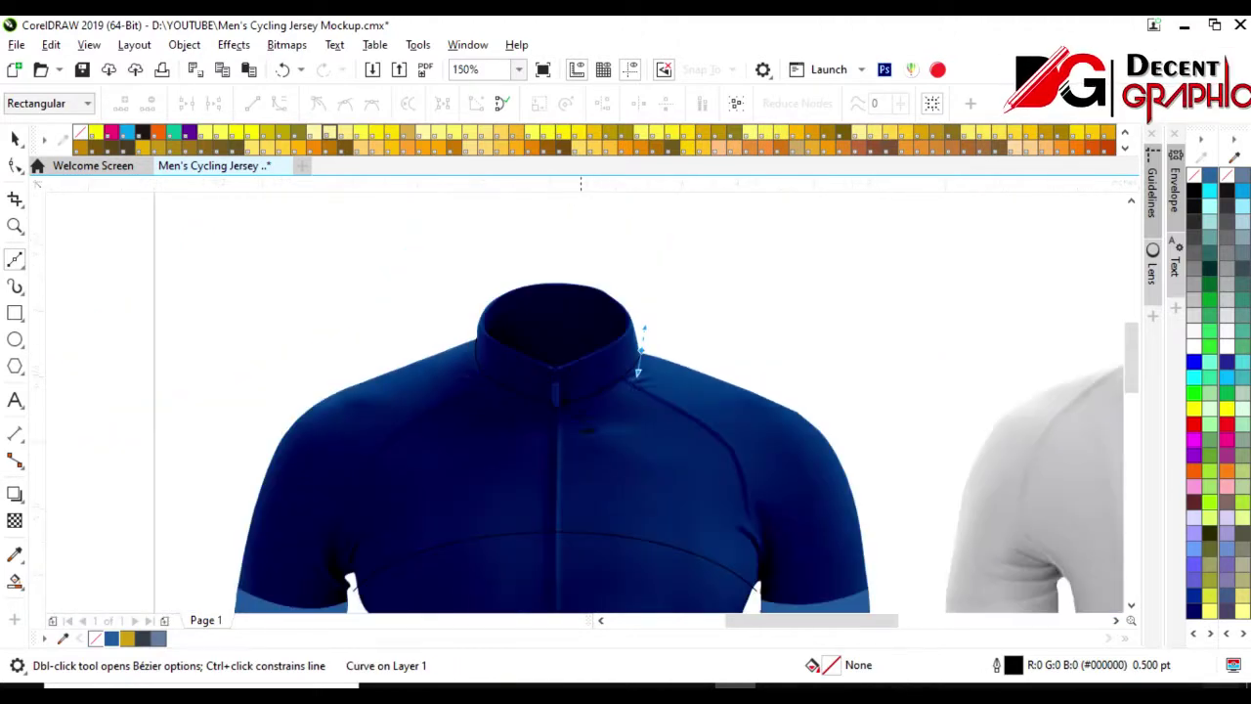
{"action": "scroll", "coordinate": [614, 430], "scroll_direction": "up", "scroll_amount": 1}
{"action": "scroll", "coordinate": [504, 332], "scroll_direction": "down", "scroll_amount": 1}
{"action": "scroll", "coordinate": [518, 352], "scroll_direction": "up", "scroll_amount": 2}
- Trace the neck opening's outline with corner points at the right corner, front V and left edge
{"action": "left_click_drag", "start_coordinate": [542, 306], "coordinate": [608, 306]}
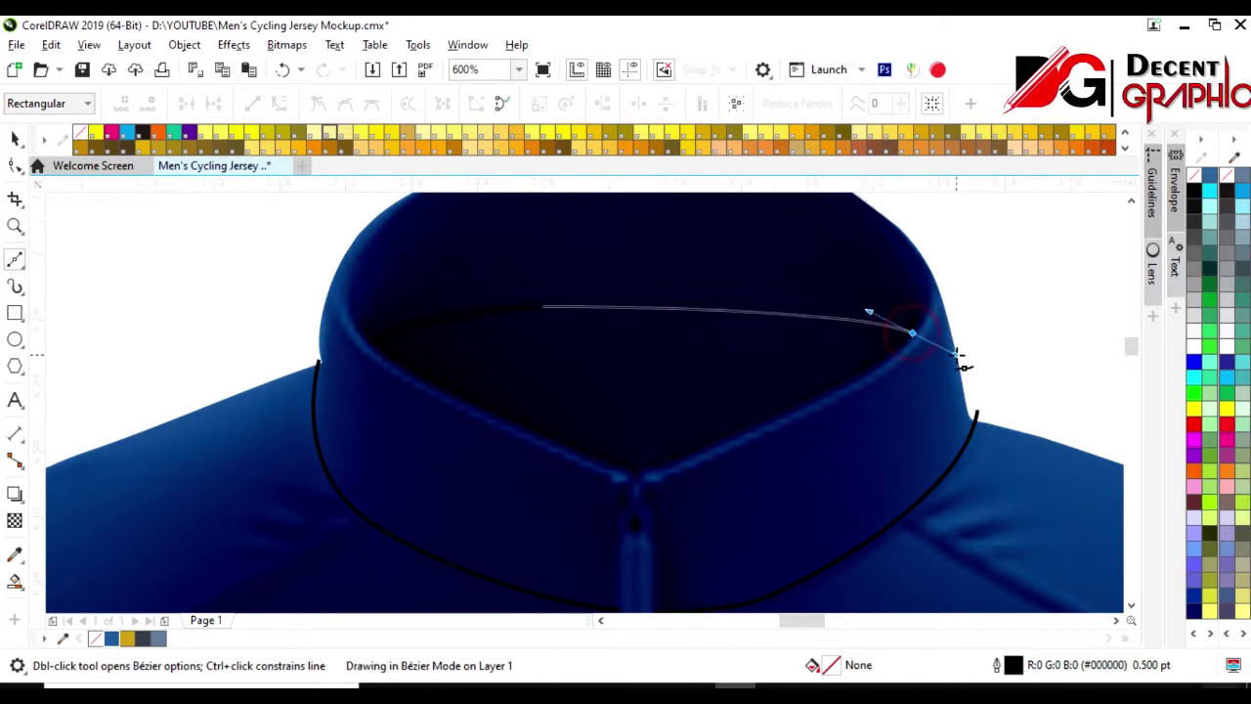
{"action": "left_click", "coordinate": [911, 334]}
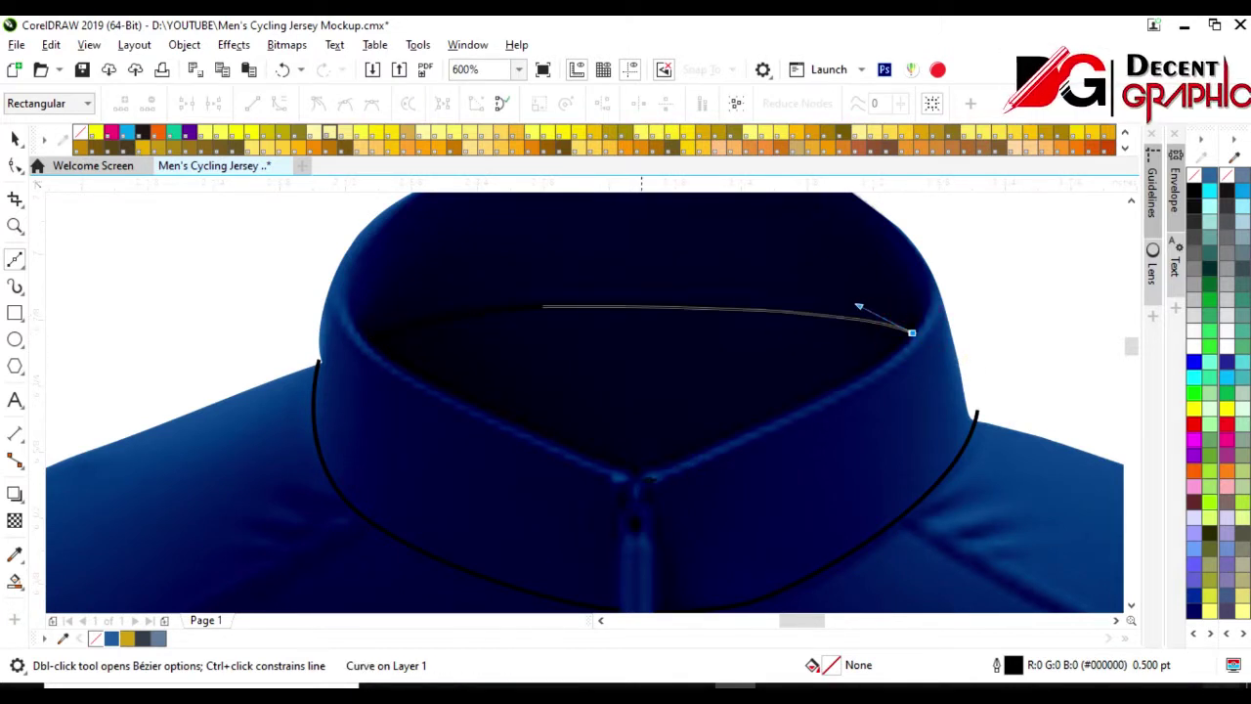
{"action": "left_click_drag", "start_coordinate": [642, 471], "coordinate": [389, 565]}
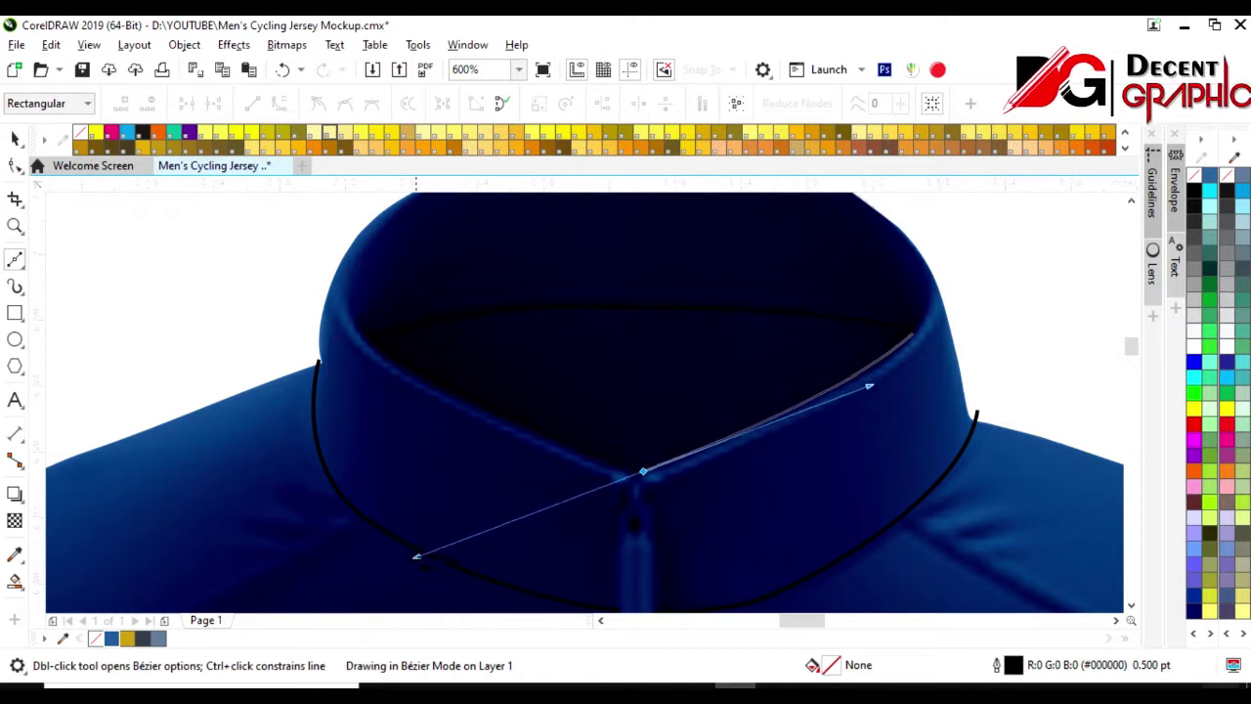
{"action": "left_click", "coordinate": [642, 471]}
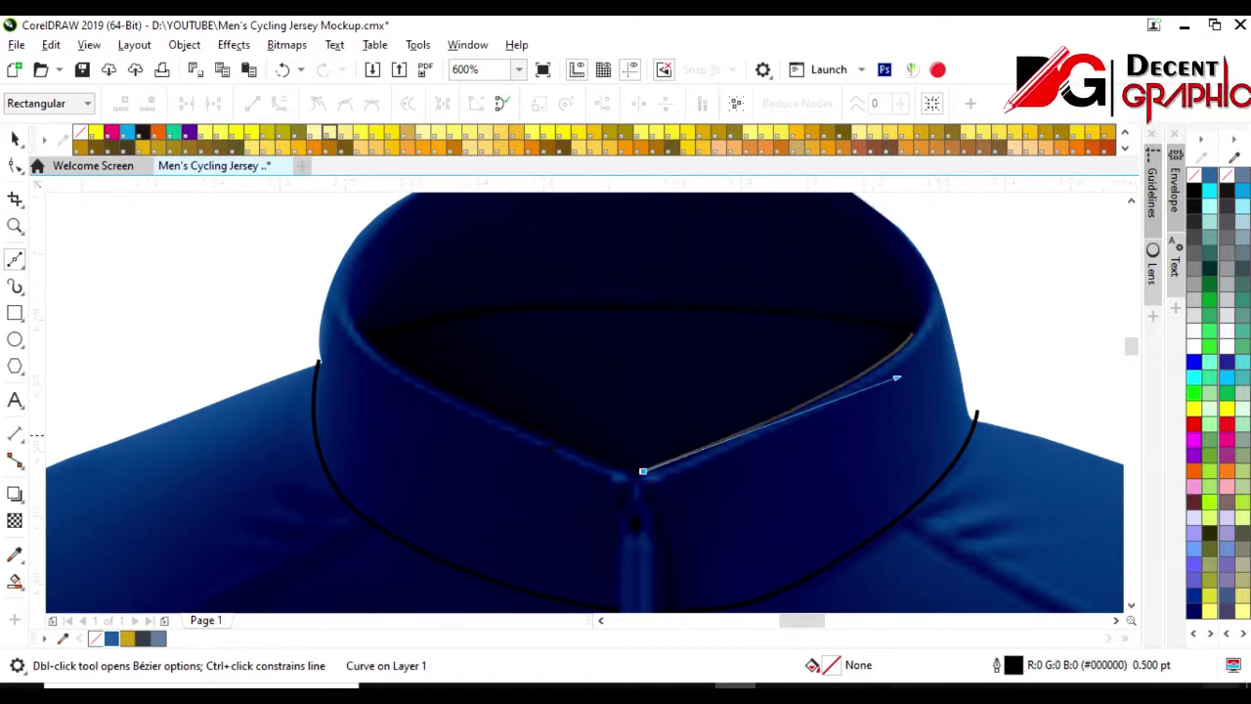
{"action": "left_click_drag", "start_coordinate": [453, 393], "coordinate": [360, 341]}
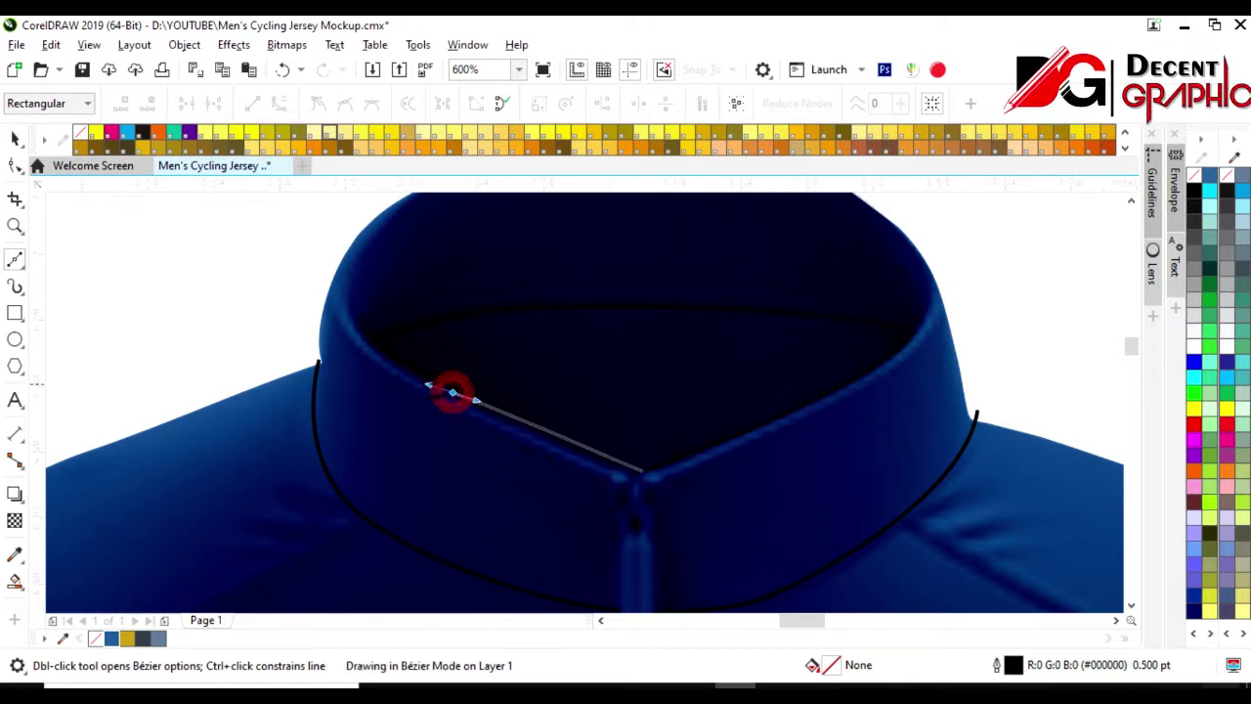
{"action": "left_click", "coordinate": [453, 393]}
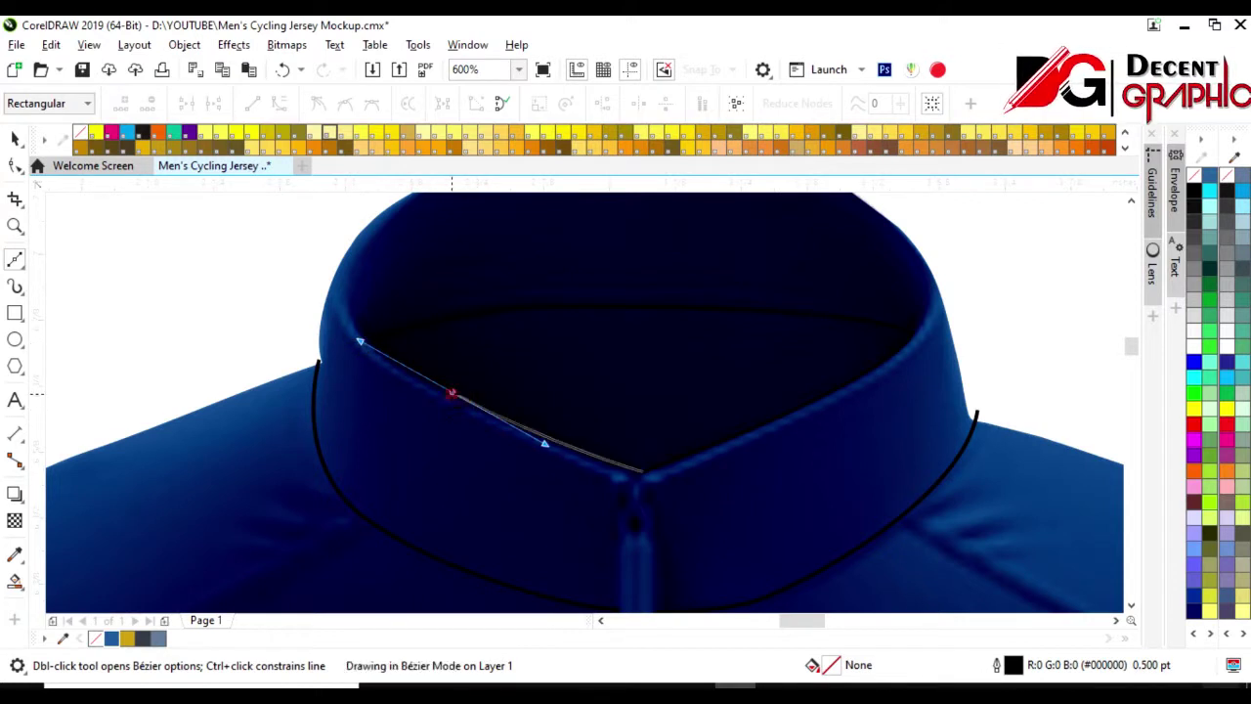
{"action": "scroll", "coordinate": [383, 347], "scroll_direction": "up", "scroll_amount": 2}
{"action": "left_click", "coordinate": [371, 325]}
{"action": "left_click_drag", "start_coordinate": [371, 325], "coordinate": [323, 265]}
- Join the outline's end node to its start and fill the neck opening white
{"action": "key", "text": "F10"}
{"action": "left_click_drag", "start_coordinate": [371, 326], "coordinate": [359, 327]}
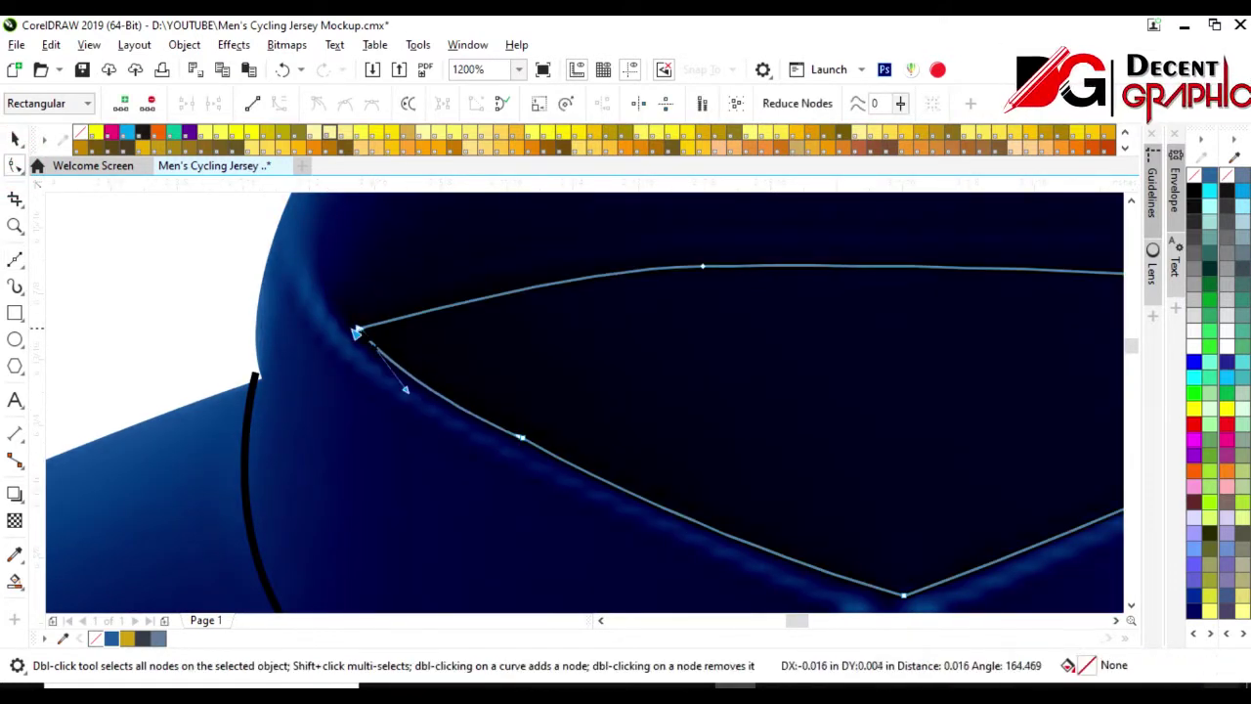
{"action": "scroll", "coordinate": [364, 326], "scroll_direction": "up", "scroll_amount": 1}
{"action": "scroll", "coordinate": [409, 304], "scroll_direction": "up", "scroll_amount": 2}
{"action": "scroll", "coordinate": [409, 303], "scroll_direction": "down", "scroll_amount": 1}
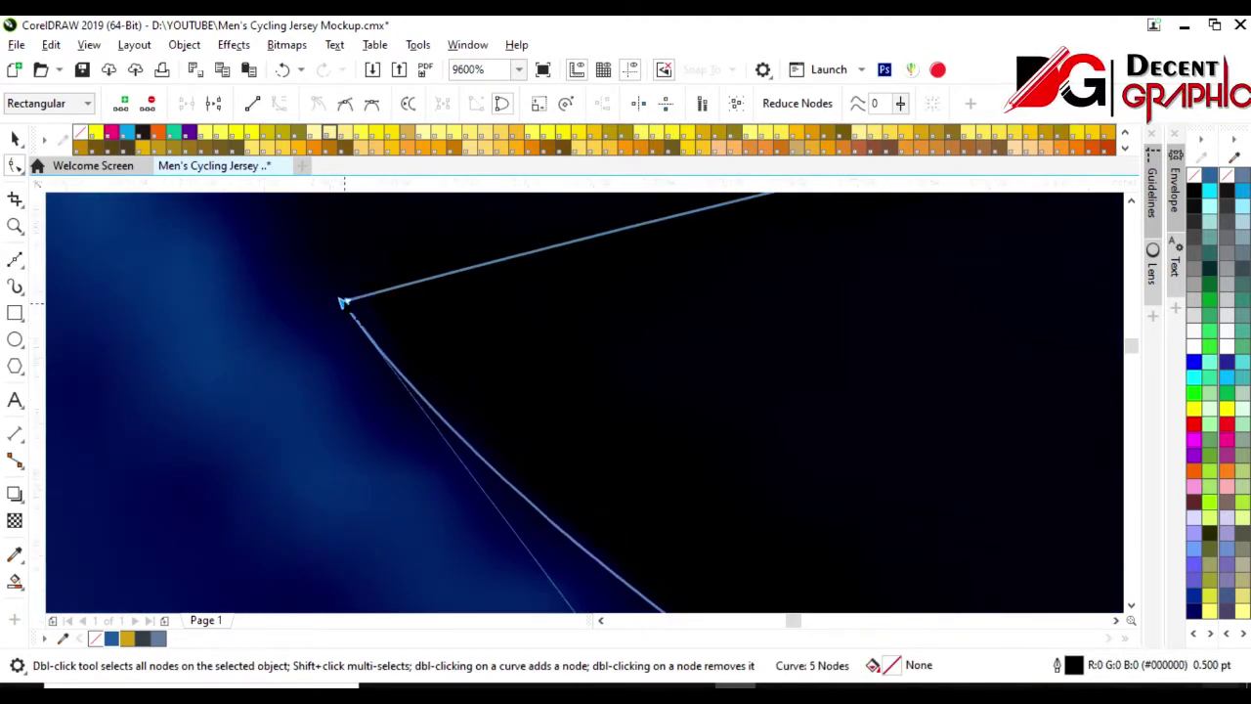
{"action": "scroll", "coordinate": [343, 302], "scroll_direction": "down", "scroll_amount": 2}
{"action": "scroll", "coordinate": [315, 302], "scroll_direction": "down", "scroll_amount": 2}
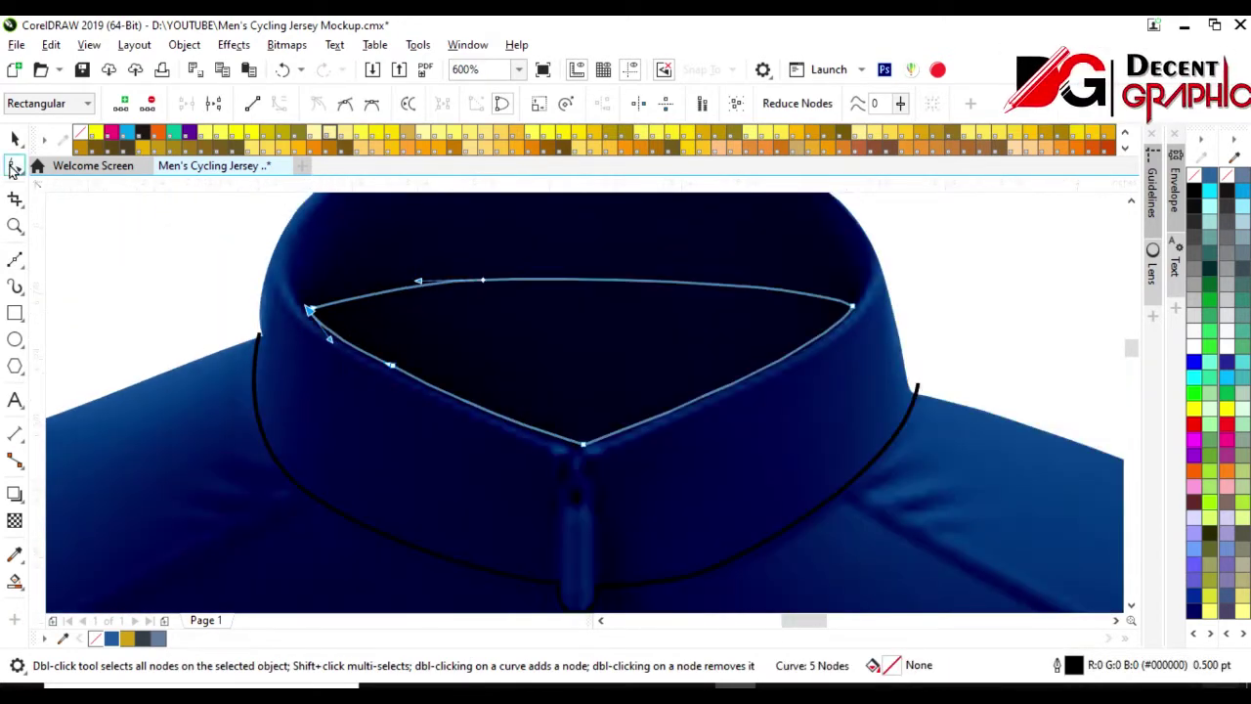
{"action": "left_click", "coordinate": [15, 138]}
{"action": "left_click", "coordinate": [1194, 337]}
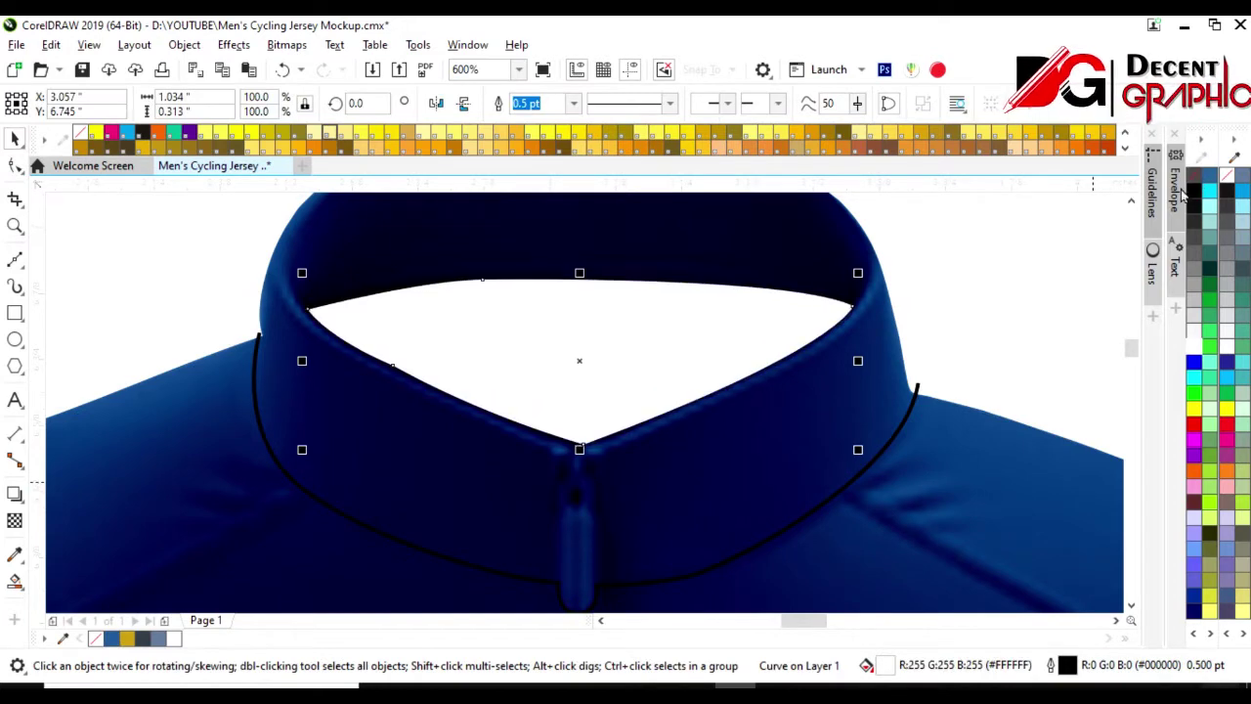
- Remove the neck shape's outline and Smart Fill the collar region in gold
{"action": "right_click", "coordinate": [1195, 179]}
{"action": "scroll", "coordinate": [564, 288], "scroll_direction": "down", "scroll_amount": 2}
{"action": "left_click", "coordinate": [15, 581]}
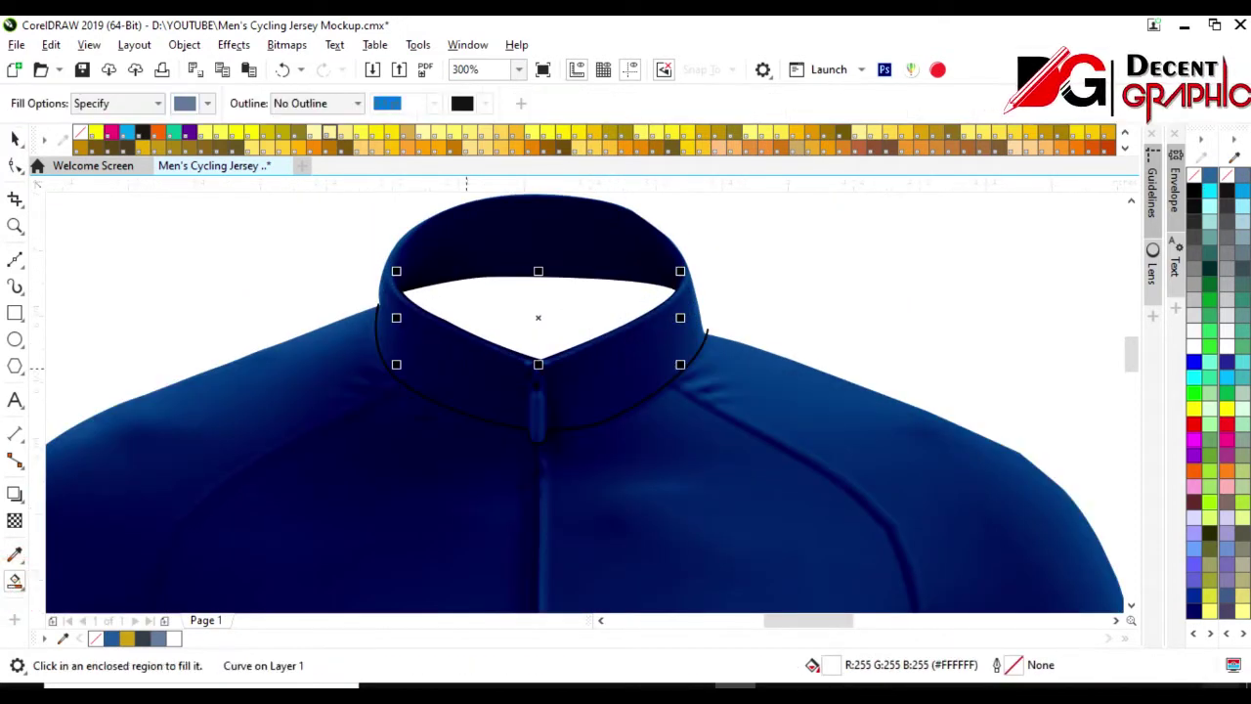
{"action": "left_click", "coordinate": [461, 366]}
{"action": "left_click", "coordinate": [15, 138]}
{"action": "left_click", "coordinate": [131, 638]}
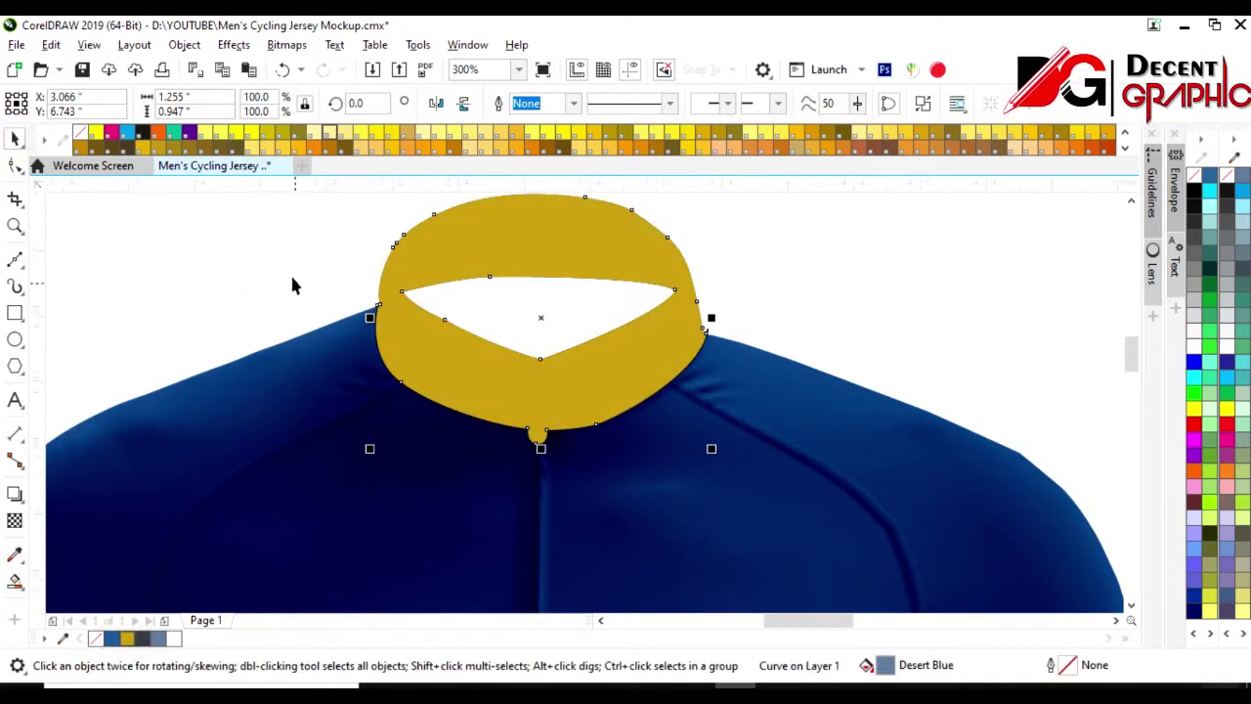
- Bring the shaded jersey image in front of the gold collar with Shift+PageUp
{"action": "left_click", "coordinate": [293, 279]}
{"action": "scroll", "coordinate": [726, 322], "scroll_direction": "up", "scroll_amount": 1}
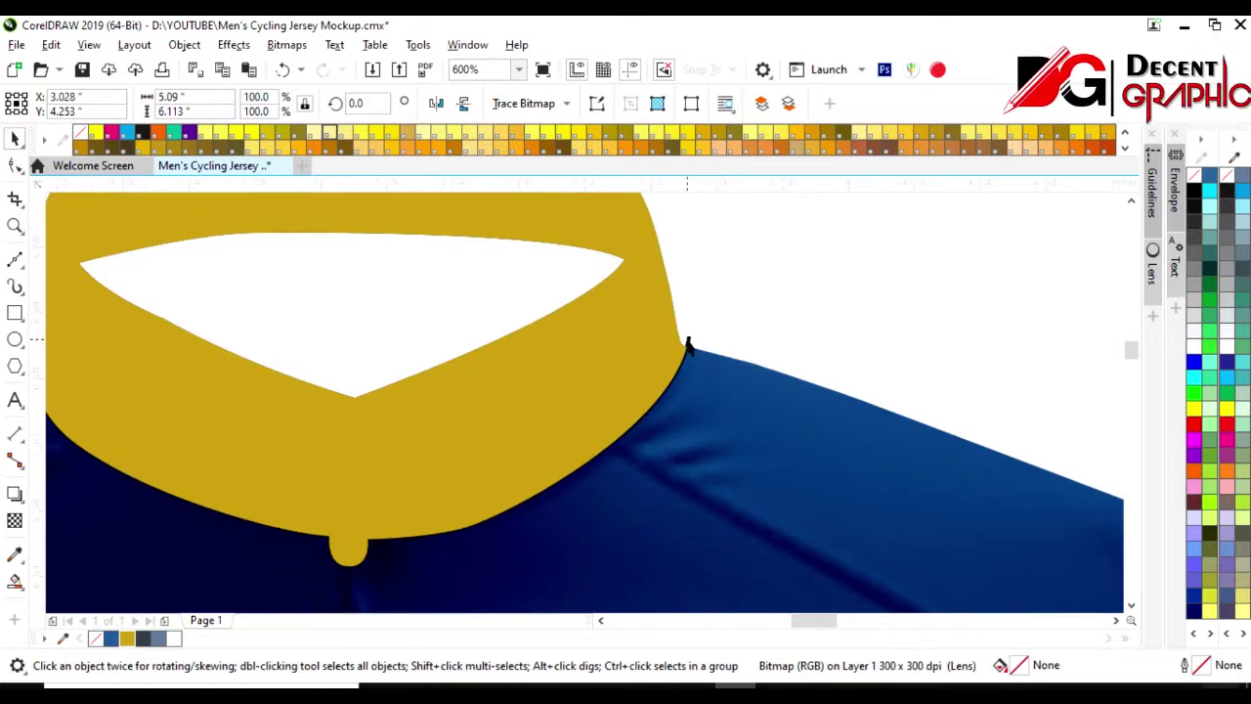
{"action": "left_click", "coordinate": [689, 345]}
{"action": "left_click", "coordinate": [754, 328]}
{"action": "left_click", "coordinate": [709, 480]}
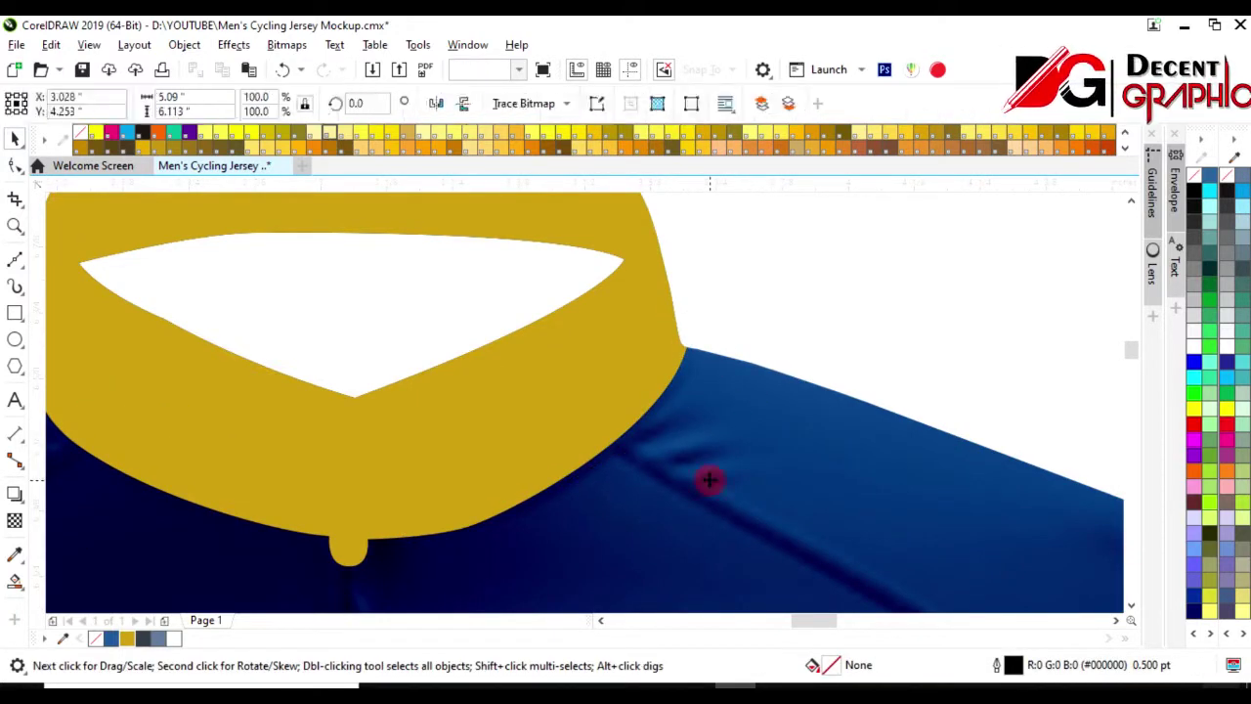
{"action": "key", "text": "shift+Page_Up"}
{"action": "scroll", "coordinate": [709, 480], "scroll_direction": "down", "scroll_amount": 1}
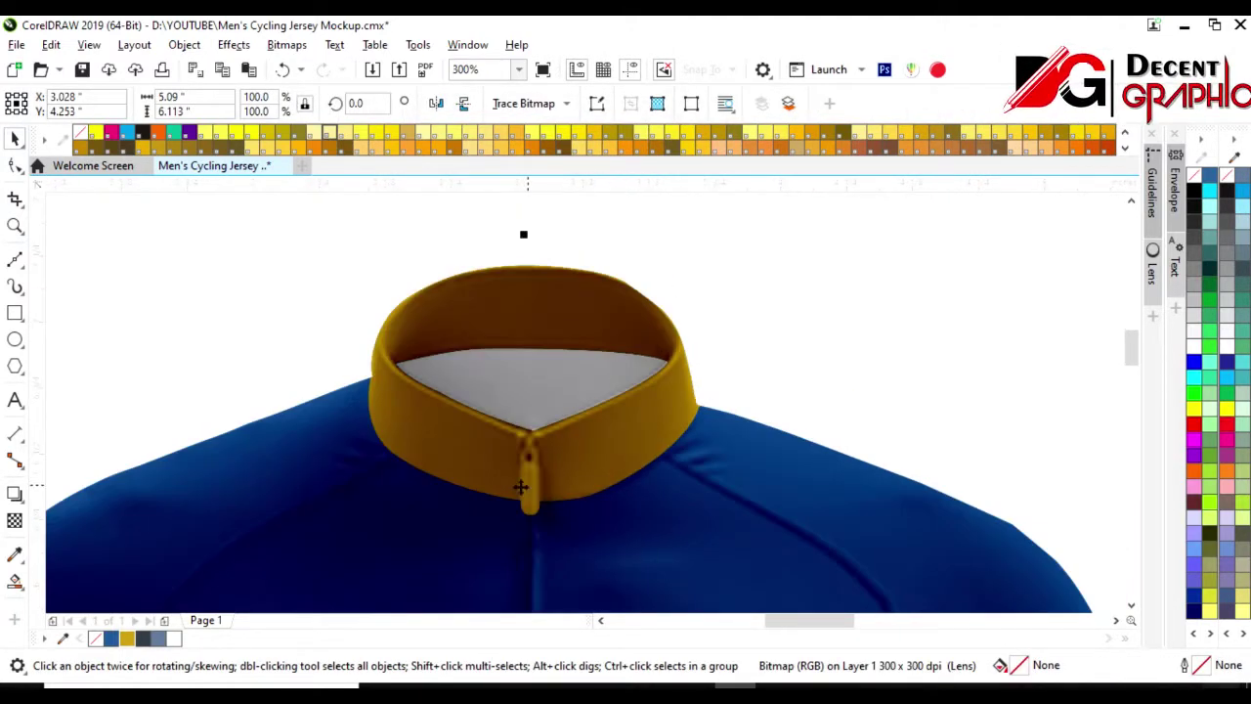
{"action": "scroll", "coordinate": [521, 485], "scroll_direction": "up", "scroll_amount": 1}
{"action": "left_click", "coordinate": [17, 260]}
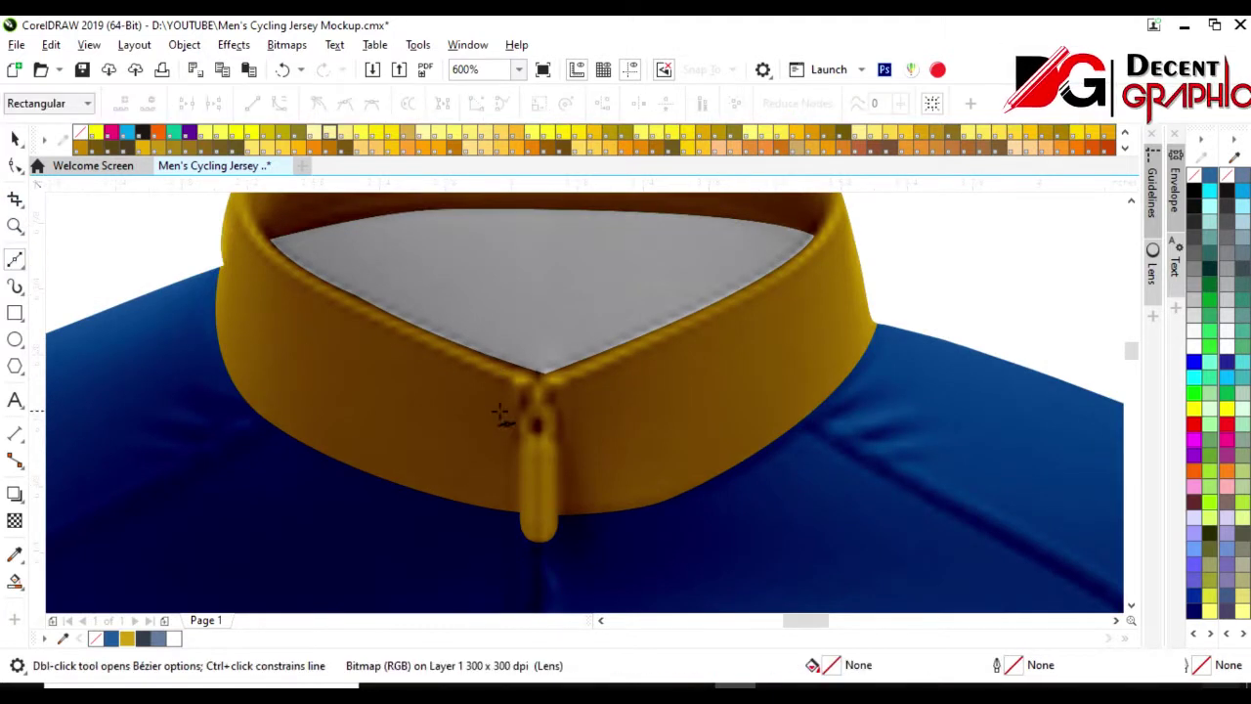
{"action": "scroll", "coordinate": [541, 386], "scroll_direction": "up", "scroll_amount": 1}
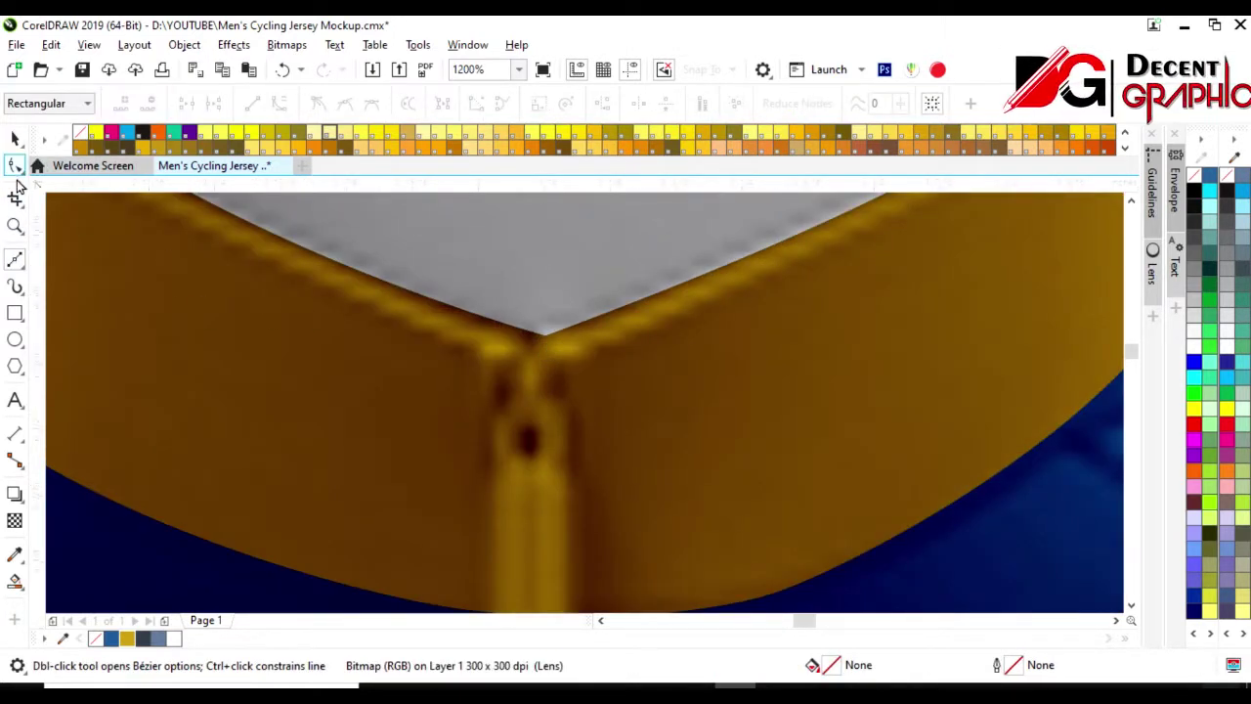
{"action": "left_click", "coordinate": [15, 166]}
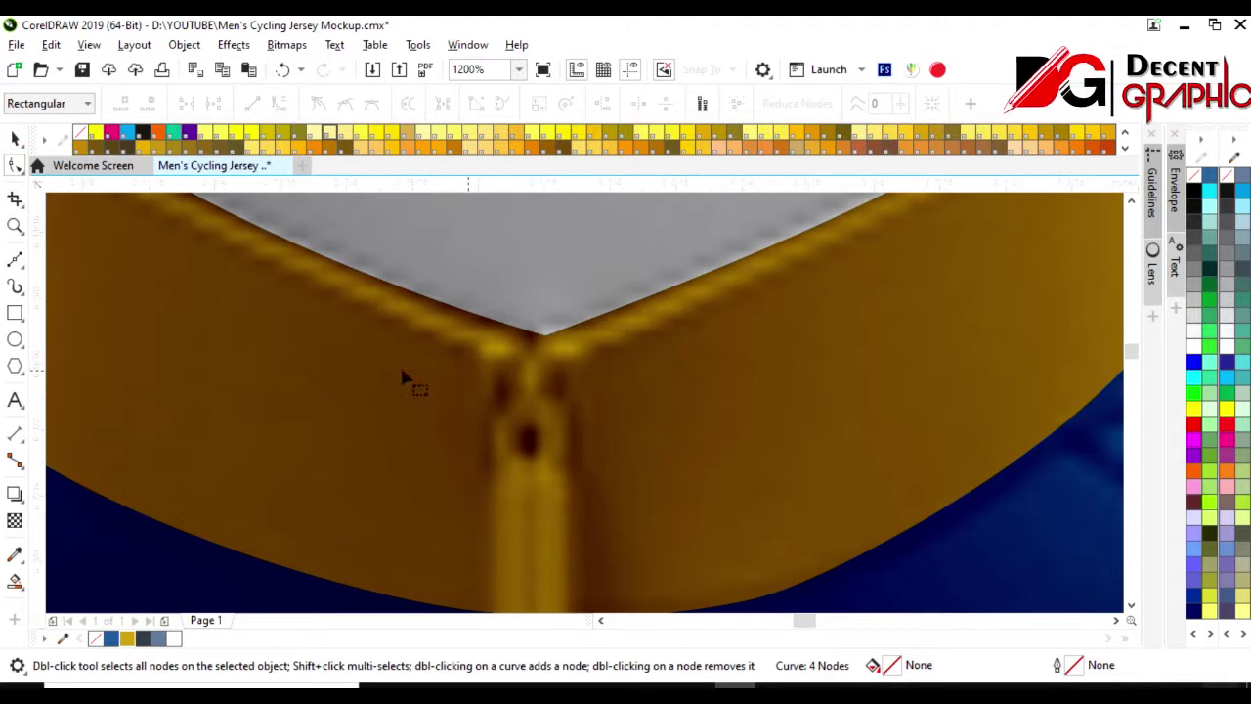
{"action": "left_click", "coordinate": [15, 260]}
{"action": "left_click", "coordinate": [541, 334]}
{"action": "left_click", "coordinate": [540, 391]}
{"action": "left_click_drag", "start_coordinate": [559, 463], "coordinate": [538, 523]}
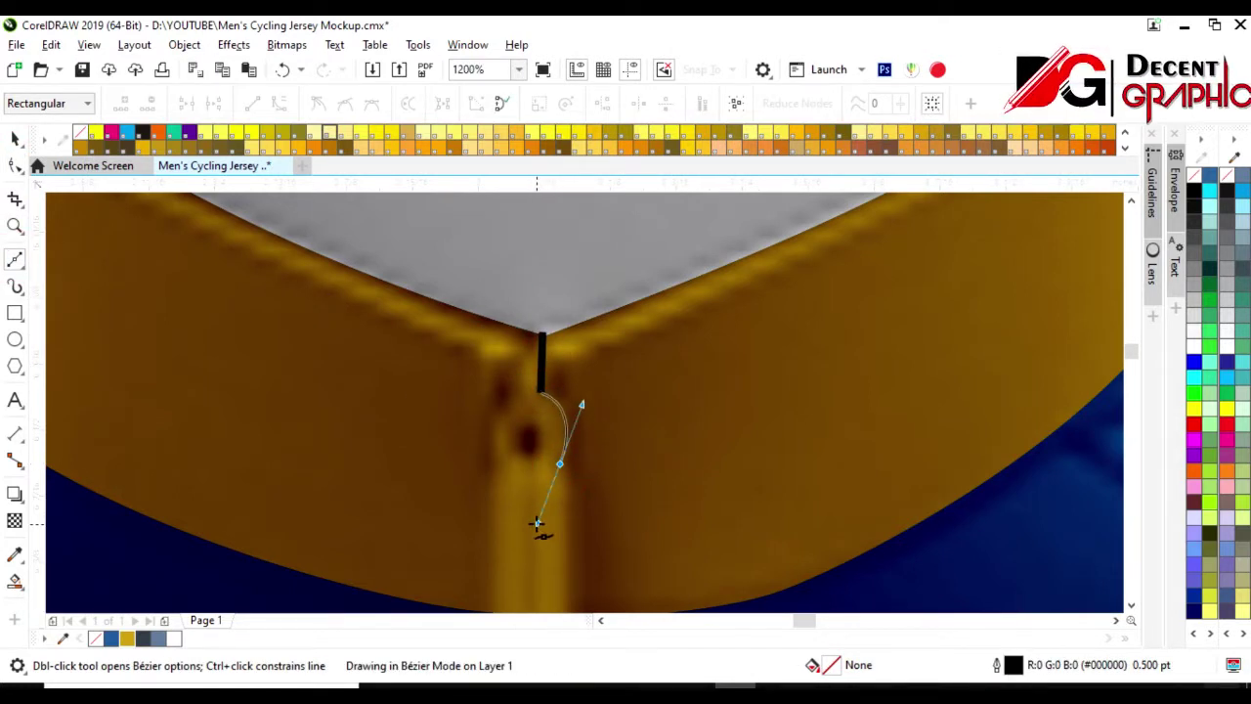
{"action": "scroll", "coordinate": [629, 399], "scroll_direction": "down", "scroll_amount": 2}
{"action": "scroll", "coordinate": [586, 420], "scroll_direction": "up", "scroll_amount": 2}
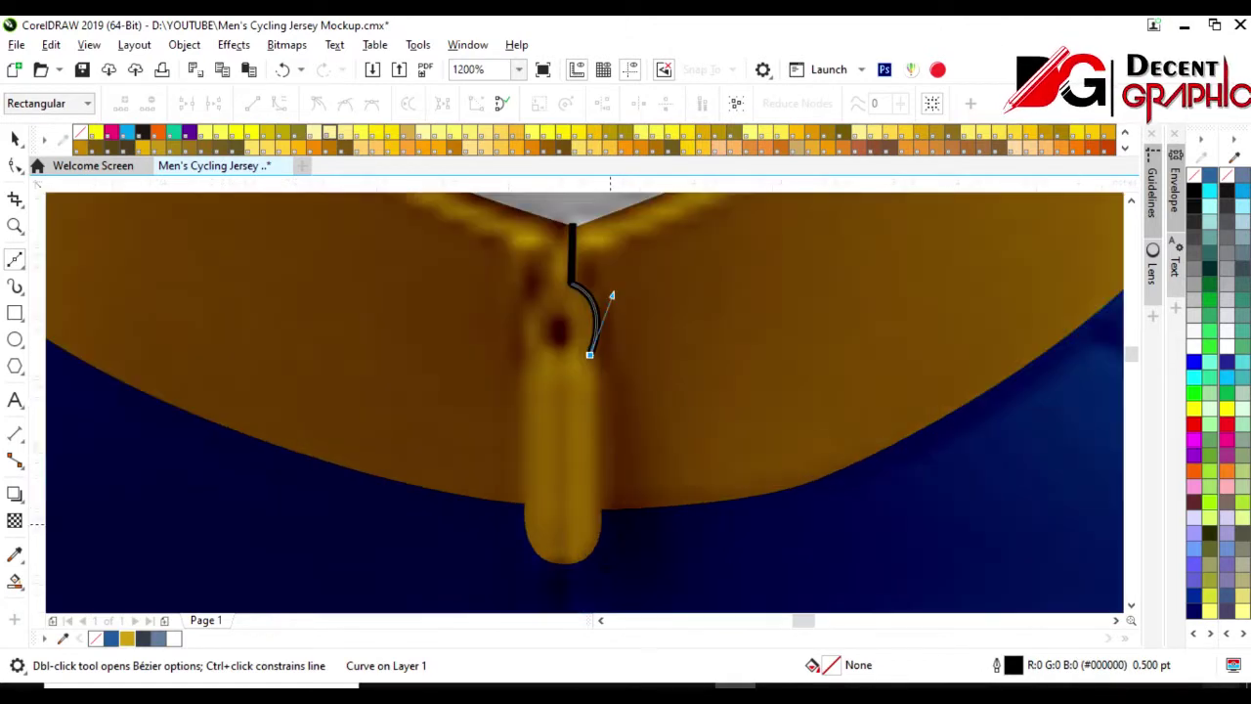
{"action": "left_click", "coordinate": [600, 509]}
{"action": "key", "text": "space"}
{"action": "key", "text": "space"}
{"action": "left_click", "coordinate": [557, 223]}
{"action": "left_click", "coordinate": [544, 291]}
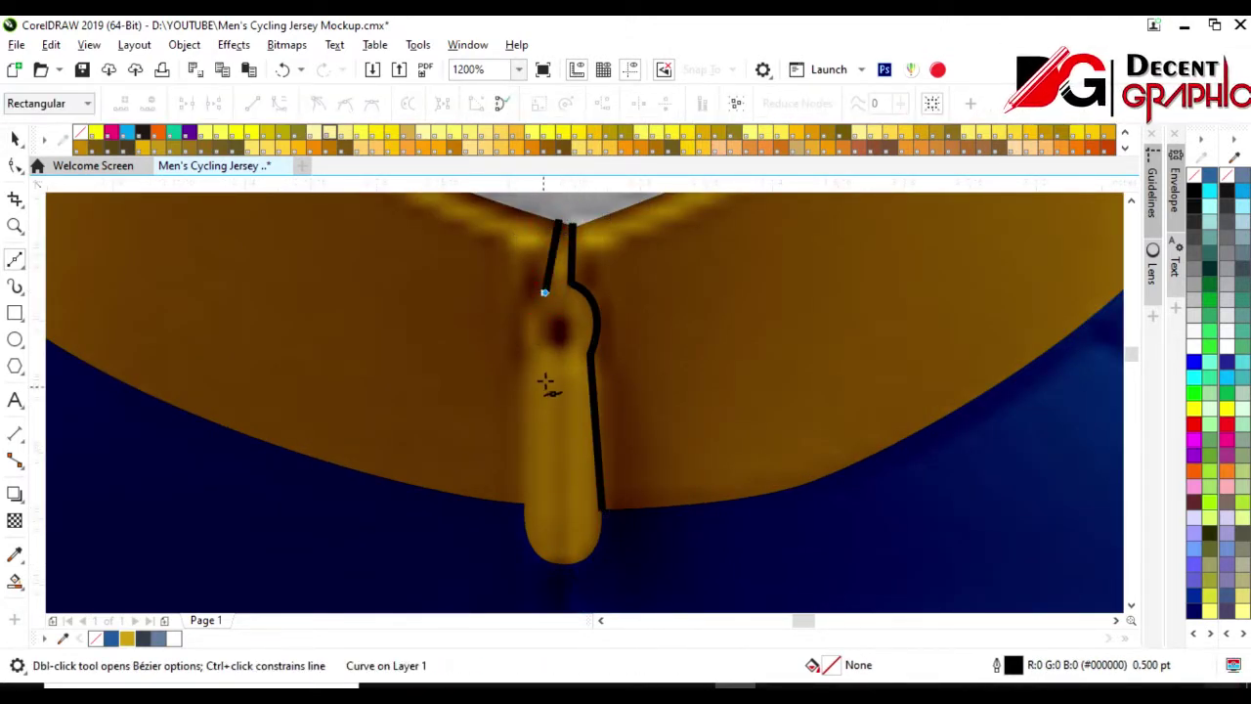
{"action": "left_click_drag", "start_coordinate": [534, 357], "coordinate": [560, 393]}
{"action": "left_click_drag", "start_coordinate": [525, 508], "coordinate": [529, 564]}
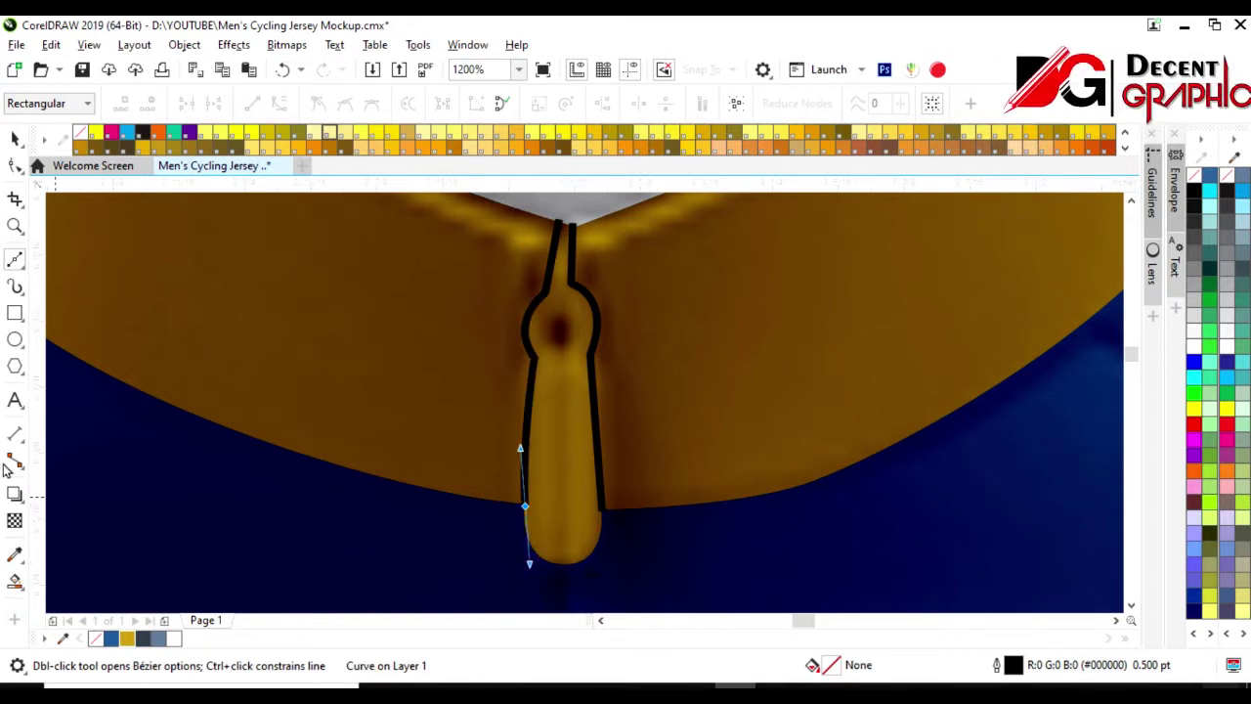
{"action": "left_click", "coordinate": [16, 585]}
{"action": "left_click", "coordinate": [565, 496]}
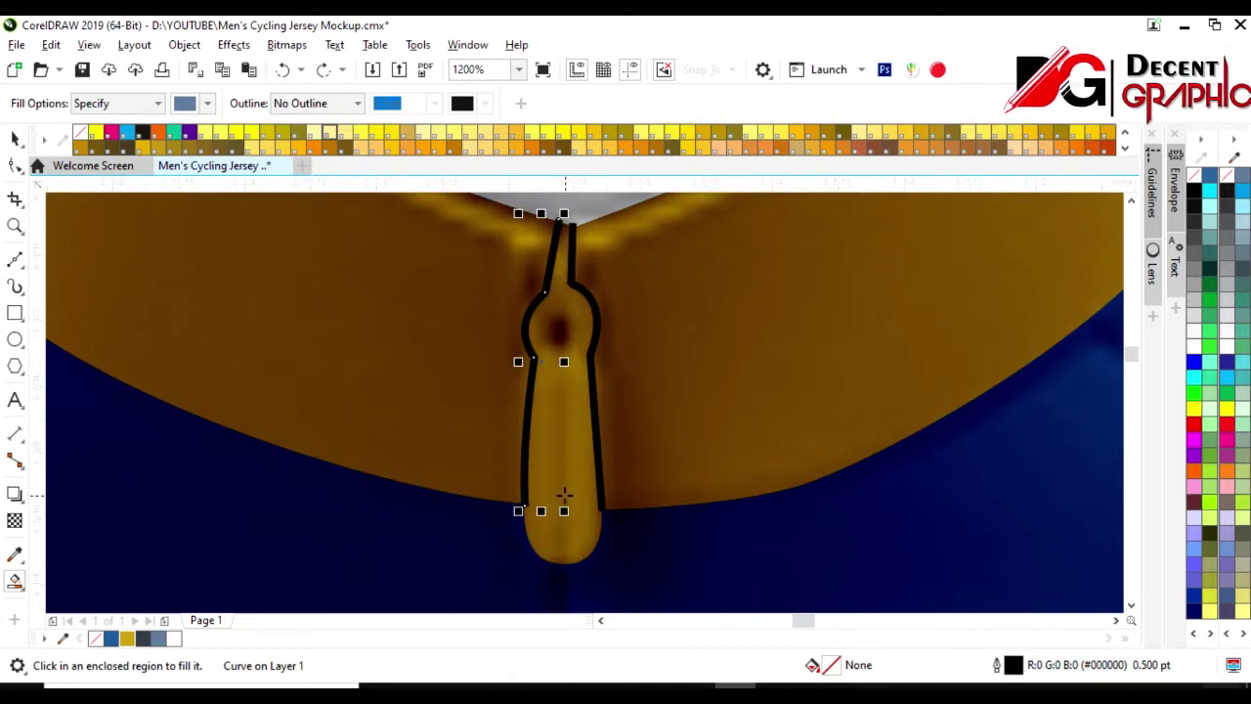
{"action": "left_click", "coordinate": [17, 140]}
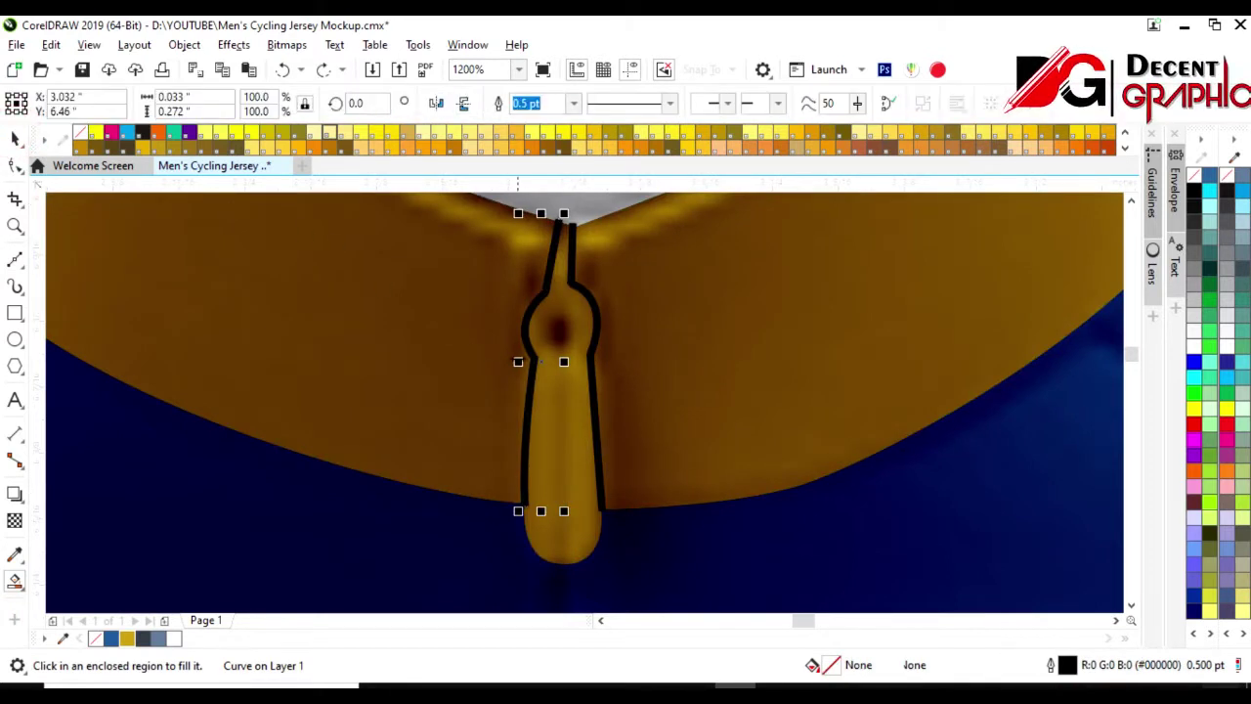
{"action": "key", "text": "Escape"}
{"action": "left_click", "coordinate": [588, 399]}
{"action": "key", "text": "Delete"}
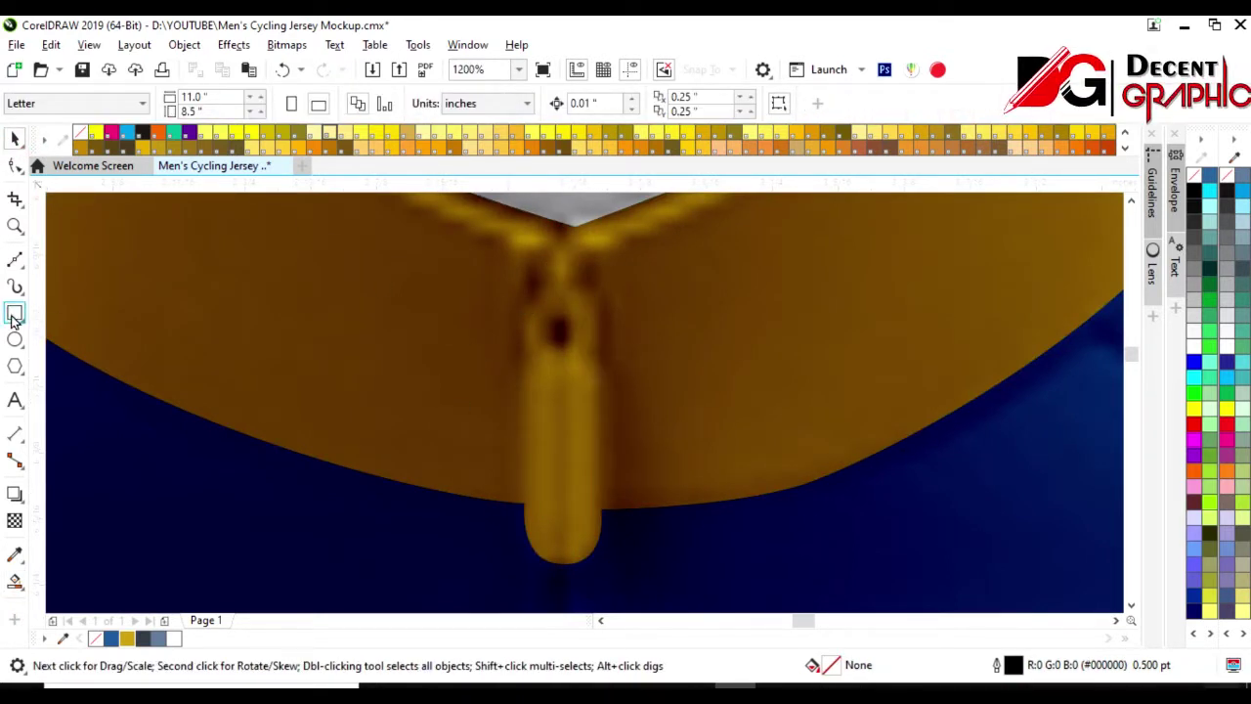
- Draw a narrow rectangle for the pull's strap and a circle for its ring
{"action": "left_click", "coordinate": [14, 315]}
{"action": "mouse_move", "coordinate": [539, 215]}
{"action": "left_mouse_down"}
{"action": "mouse_move", "coordinate": [577, 290]}
{"action": "mouse_move", "coordinate": [564, 270]}
{"action": "left_mouse_up"}
{"action": "key", "text": "space"}
{"action": "scroll", "coordinate": [535, 244], "scroll_direction": "up", "scroll_amount": 2}
{"action": "scroll", "coordinate": [538, 246], "scroll_direction": "up", "scroll_amount": 1}
{"action": "scroll", "coordinate": [415, 269], "scroll_direction": "down", "scroll_amount": 3}
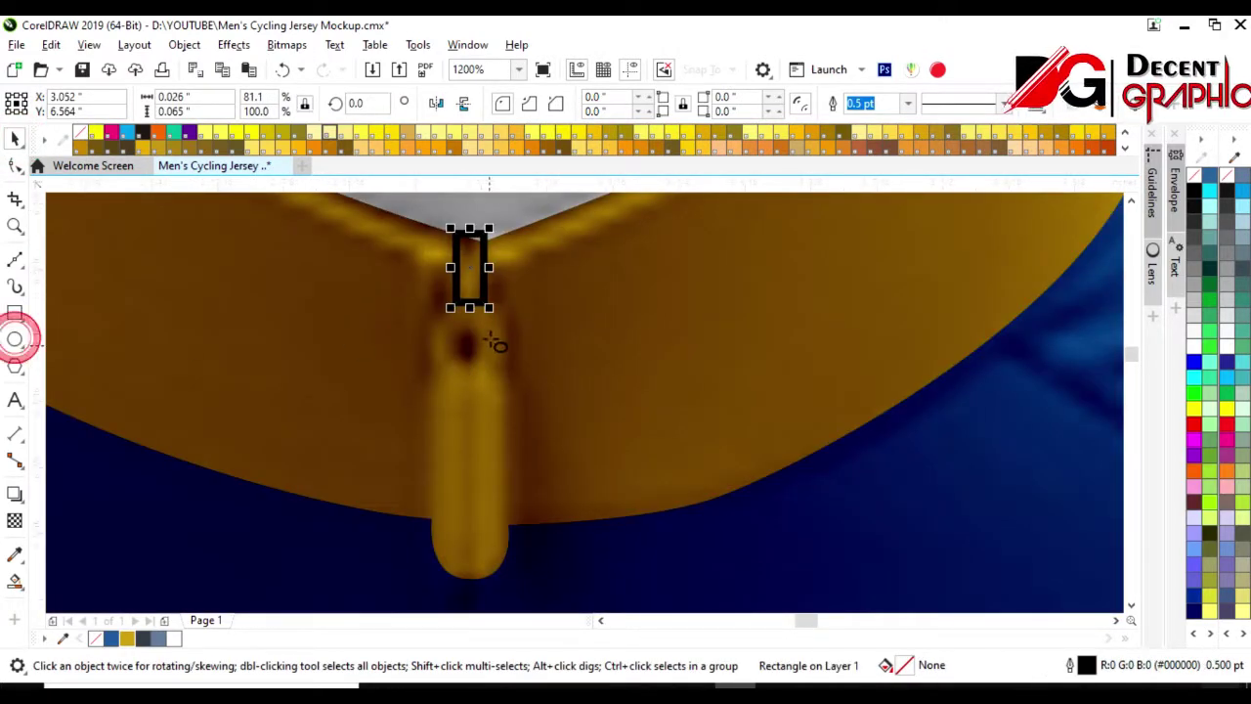
{"action": "left_click", "coordinate": [14, 339]}
{"action": "left_click_drag", "start_coordinate": [428, 292], "coordinate": [510, 375]}
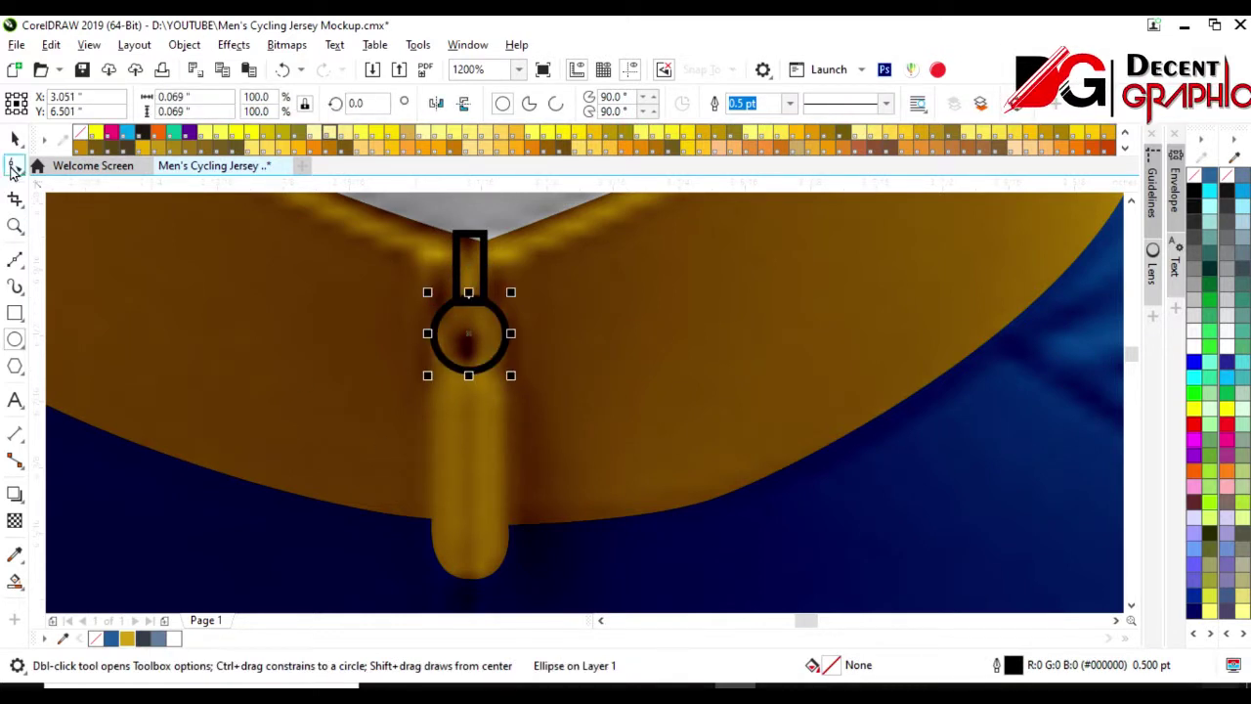
- Draw a tall rectangle over the pull's tab, widening and stretching it over the tab's end
{"action": "left_click", "coordinate": [15, 139]}
{"action": "left_click", "coordinate": [15, 313]}
{"action": "left_click_drag", "start_coordinate": [430, 352], "coordinate": [514, 544]}
{"action": "left_click", "coordinate": [15, 139]}
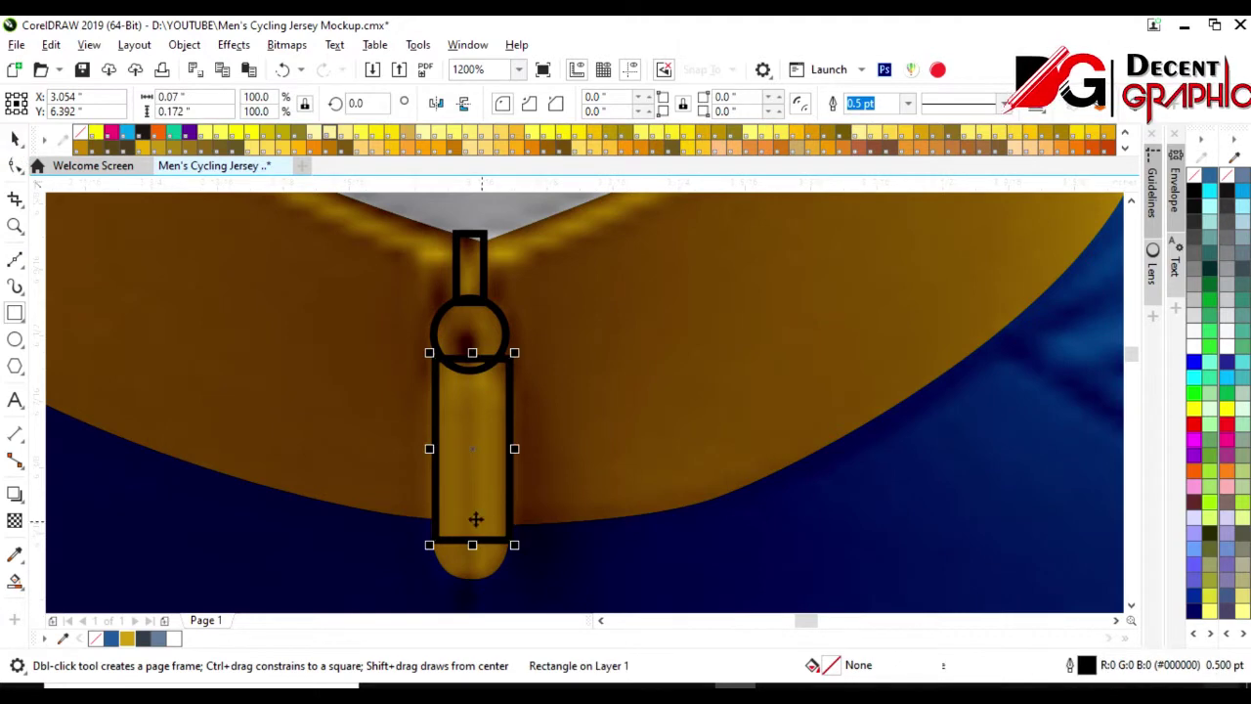
{"action": "scroll", "coordinate": [430, 476], "scroll_direction": "up", "scroll_amount": 2}
{"action": "left_click_drag", "start_coordinate": [434, 411], "coordinate": [422, 413]}
{"action": "scroll", "coordinate": [539, 371], "scroll_direction": "down", "scroll_amount": 3}
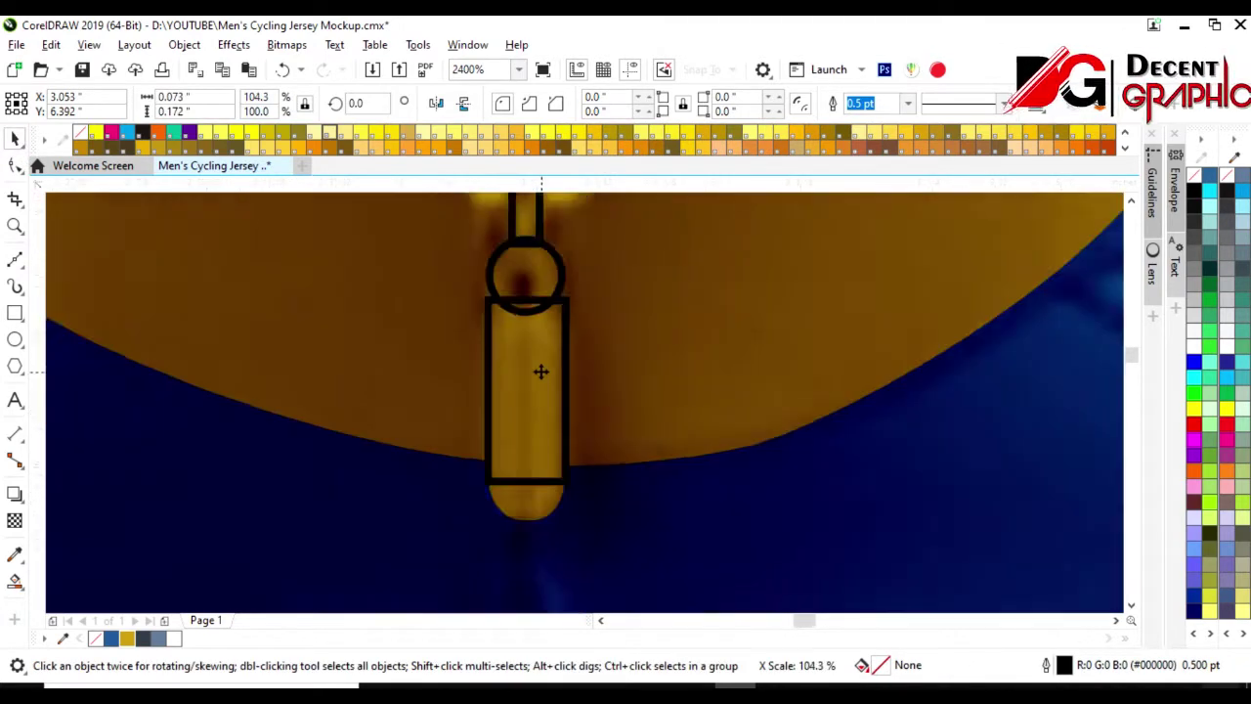
{"action": "left_click_drag", "start_coordinate": [540, 415], "coordinate": [540, 447]}
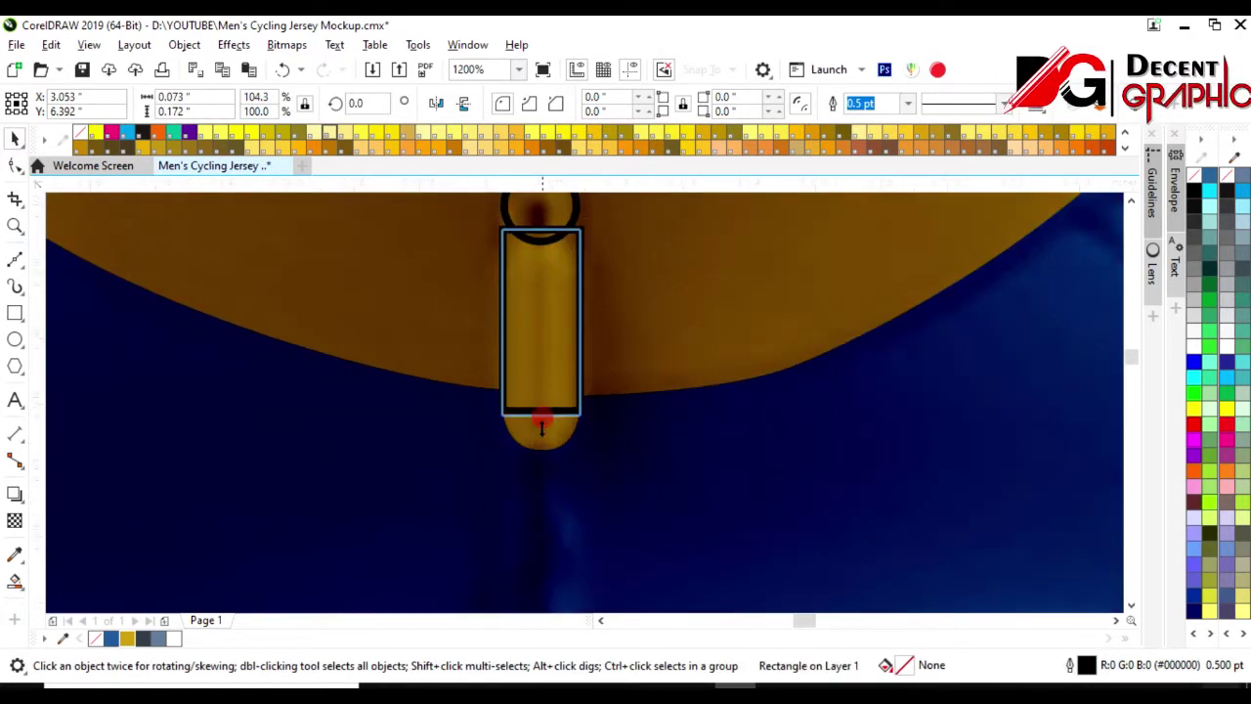
- Round the tall rectangle's corners and select the pull's parts together
{"action": "left_click", "coordinate": [14, 166]}
{"action": "left_click_drag", "start_coordinate": [512, 247], "coordinate": [520, 276]}
{"action": "left_click", "coordinate": [15, 137]}
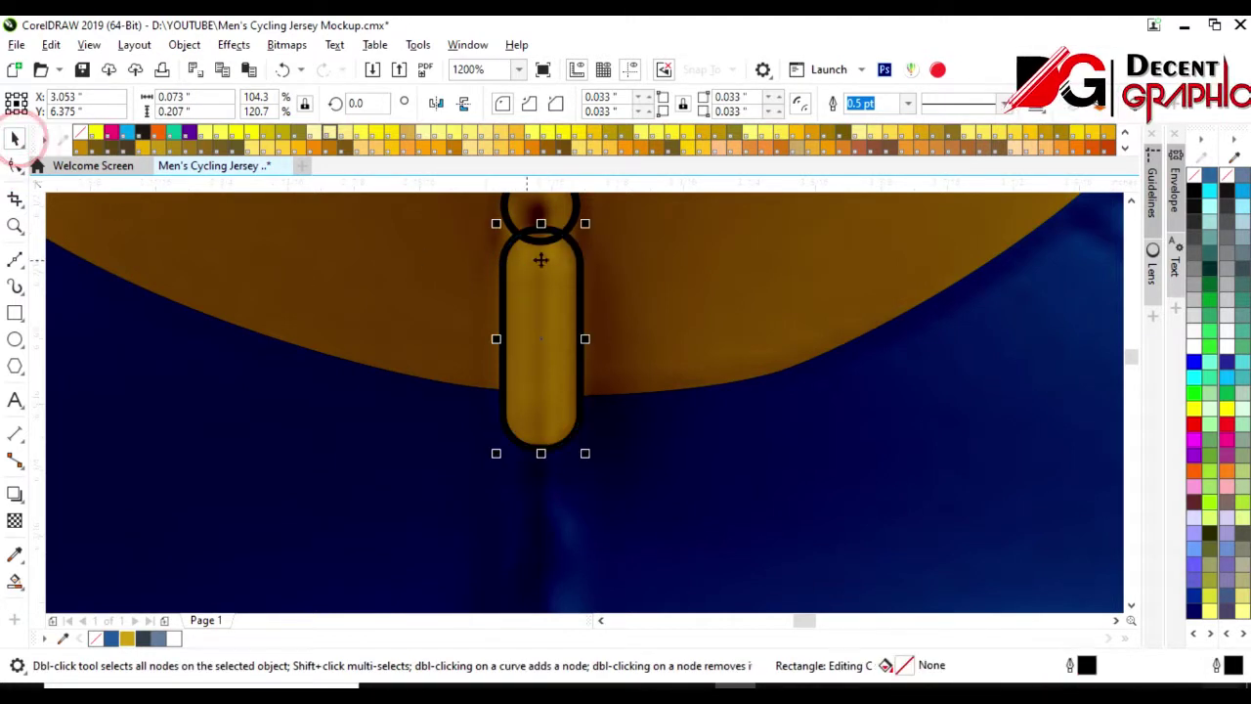
{"action": "scroll", "coordinate": [536, 355], "scroll_direction": "down", "scroll_amount": 3}
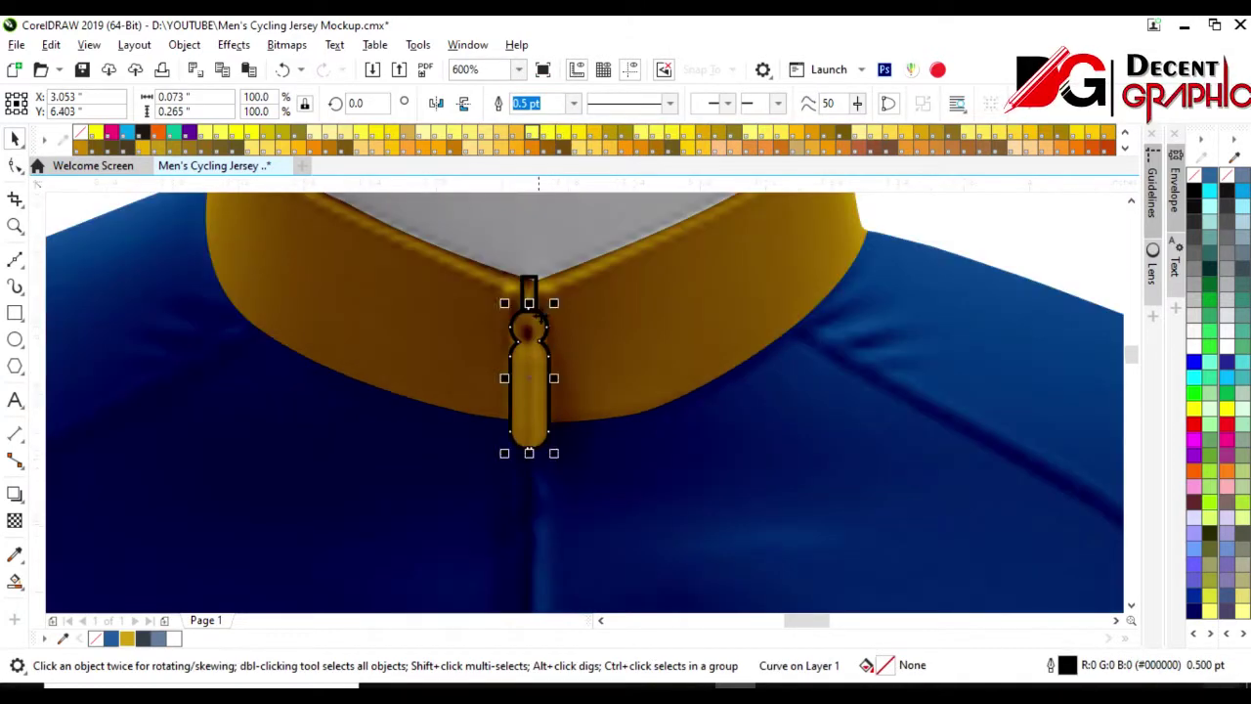
{"action": "scroll", "coordinate": [509, 293], "scroll_direction": "up", "scroll_amount": 5}
{"action": "scroll", "coordinate": [433, 290], "scroll_direction": "down", "scroll_amount": 2}
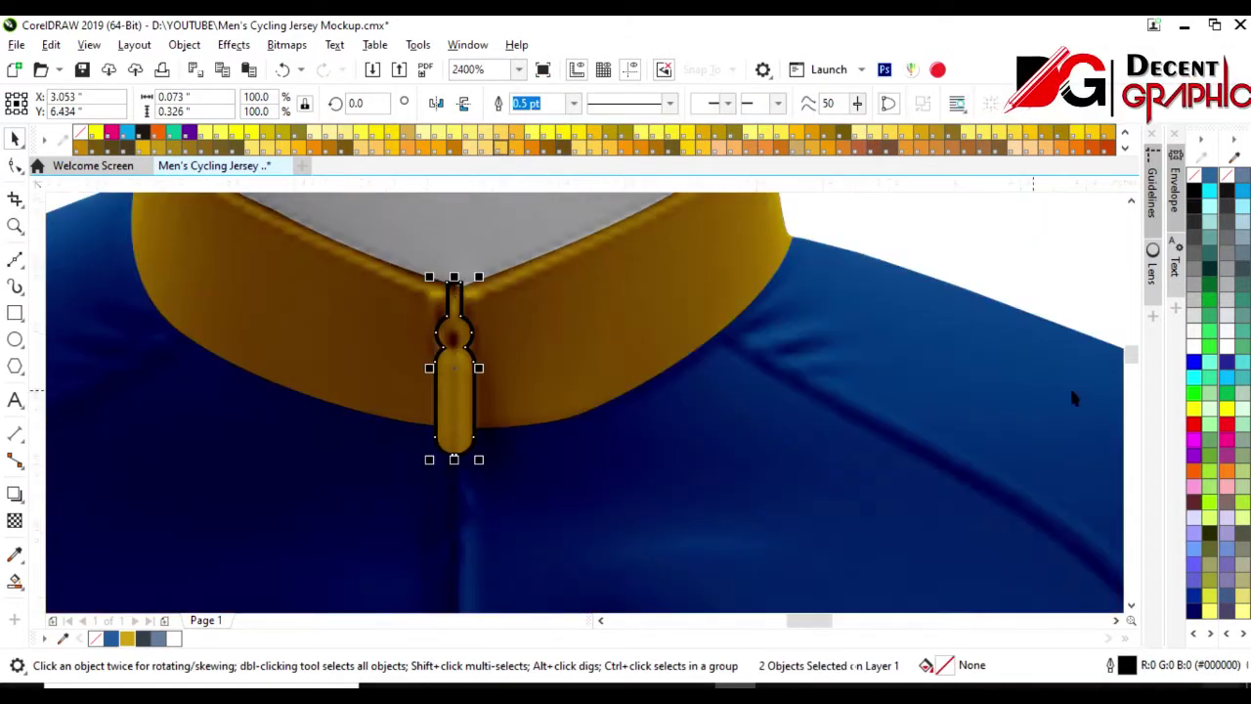
- Weld the strap, ring and tab into one shape, fill it white and remove its outline
{"action": "key", "text": "ctrl+l"}
{"action": "left_click", "coordinate": [1194, 337]}
{"action": "right_click", "coordinate": [1193, 175]}
{"action": "left_click", "coordinate": [770, 503]}
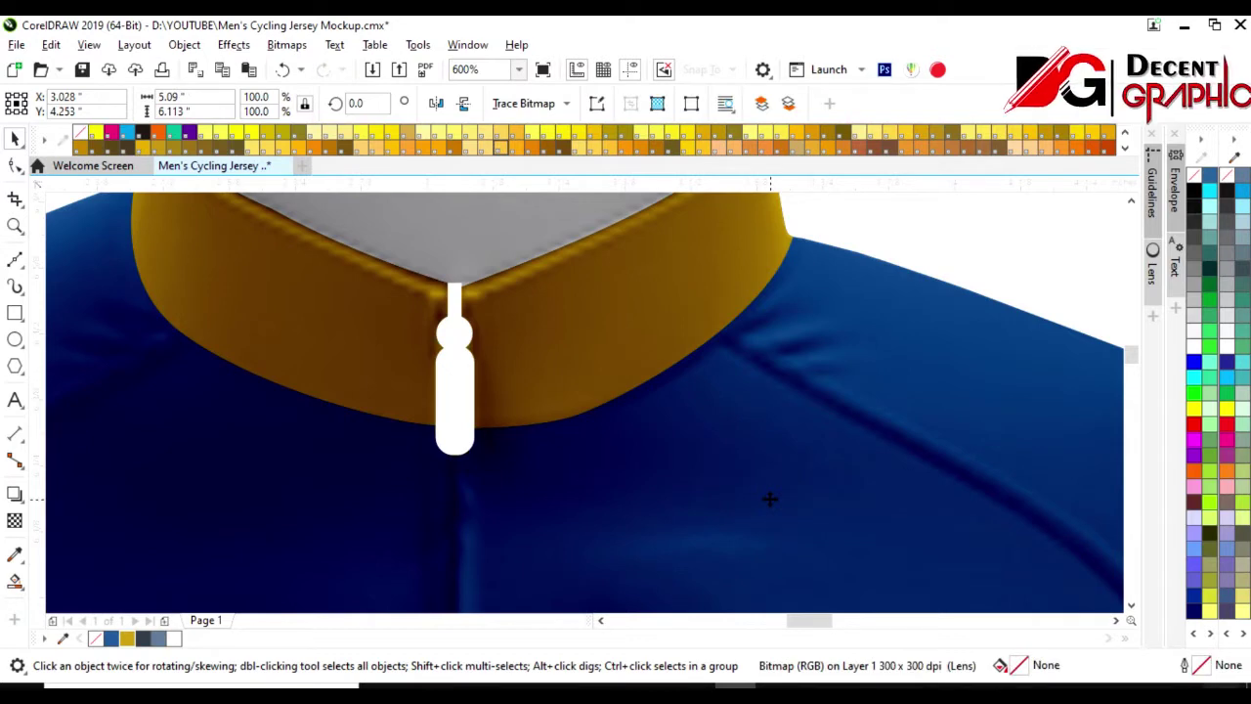
{"action": "scroll", "coordinate": [596, 351], "scroll_direction": "down", "scroll_amount": 1}
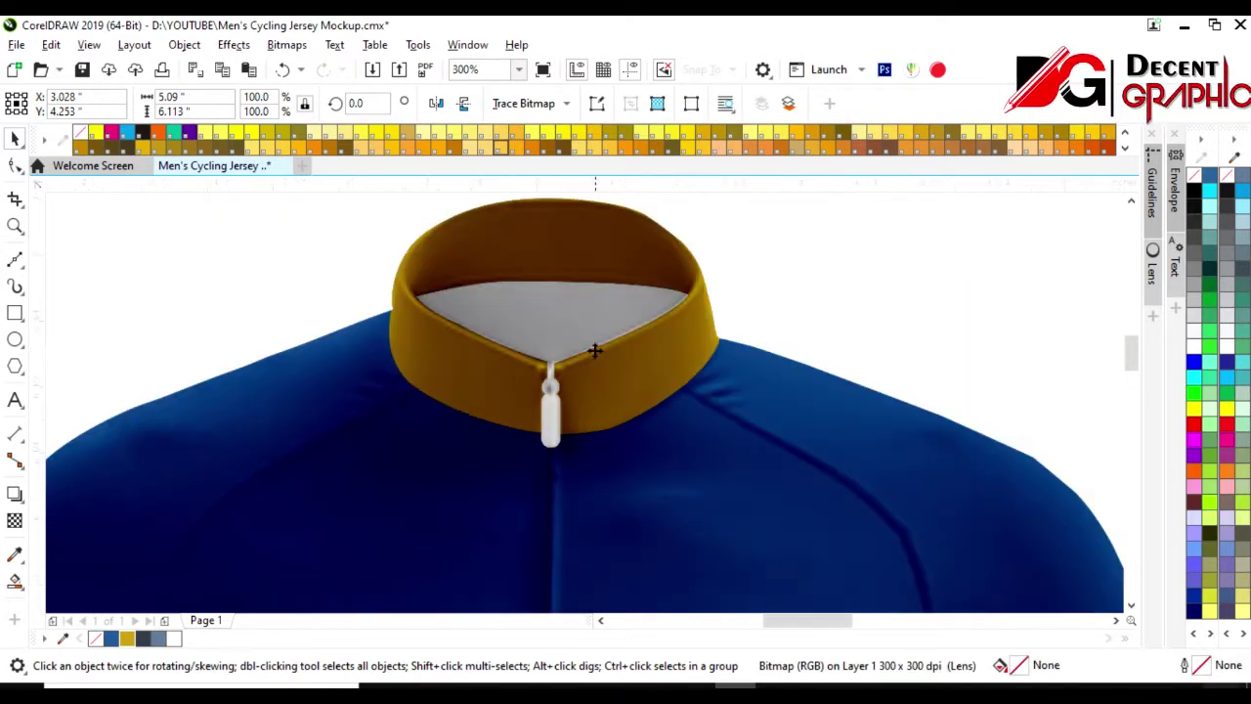
{"action": "scroll", "coordinate": [582, 290], "scroll_direction": "down", "scroll_amount": 1}
{"action": "scroll", "coordinate": [557, 292], "scroll_direction": "down", "scroll_amount": 1}
{"action": "scroll", "coordinate": [603, 339], "scroll_direction": "up", "scroll_amount": 1}
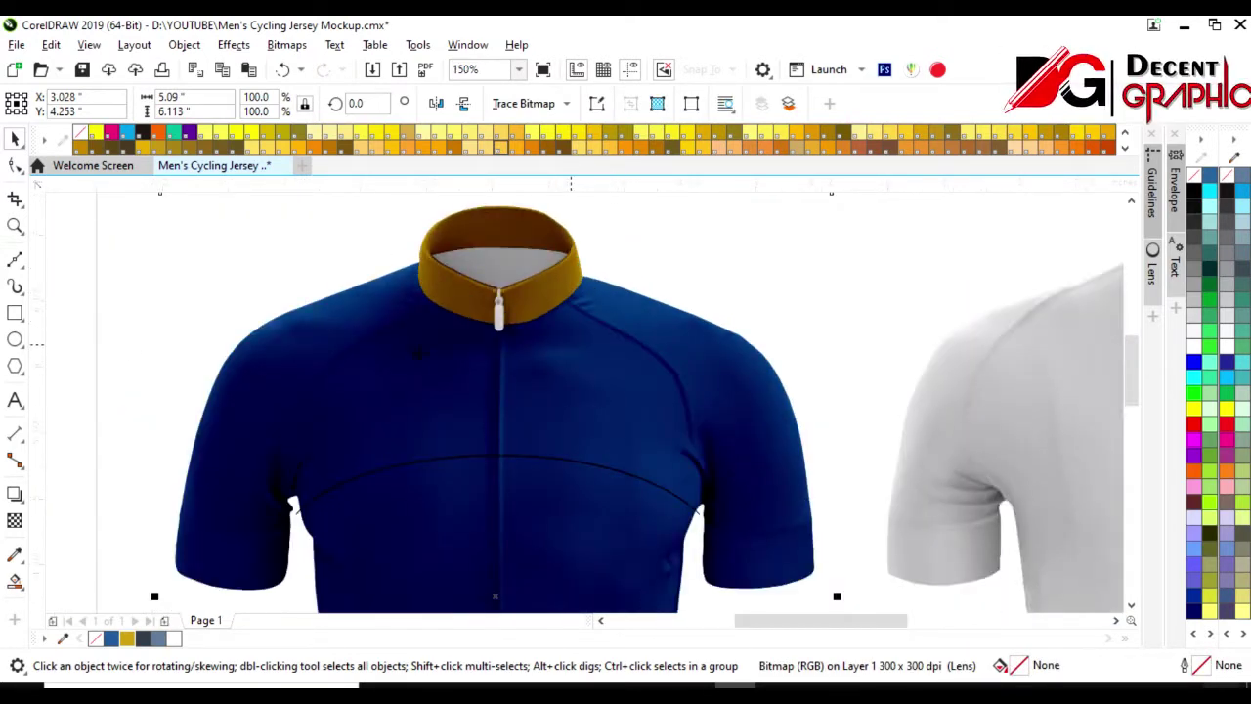
{"action": "left_click", "coordinate": [15, 258]}
{"action": "scroll", "coordinate": [525, 246], "scroll_direction": "up", "scroll_amount": 1}
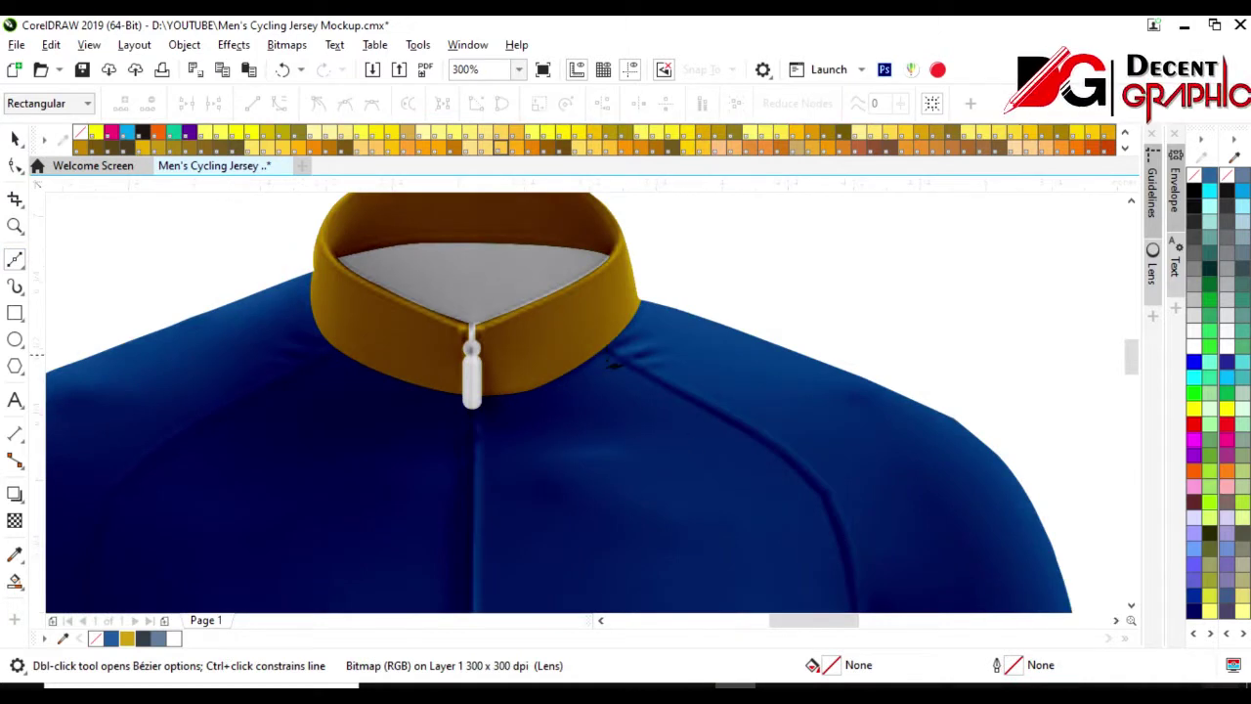
- Trace a Bézier curve along the right shoulder seam from the collar to the armpit
{"action": "left_click", "coordinate": [605, 343]}
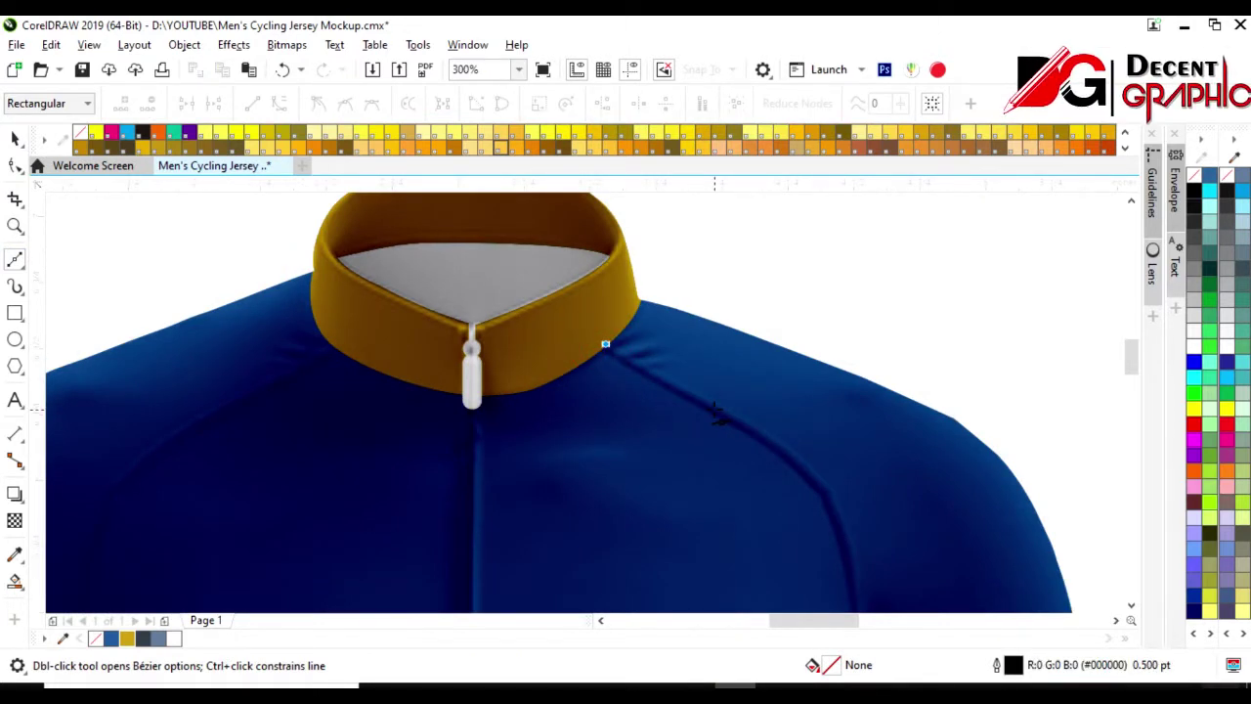
{"action": "left_click_drag", "start_coordinate": [715, 405], "coordinate": [743, 418]}
{"action": "scroll", "coordinate": [719, 416], "scroll_direction": "down", "scroll_amount": 1}
{"action": "scroll", "coordinate": [702, 396], "scroll_direction": "up", "scroll_amount": 1}
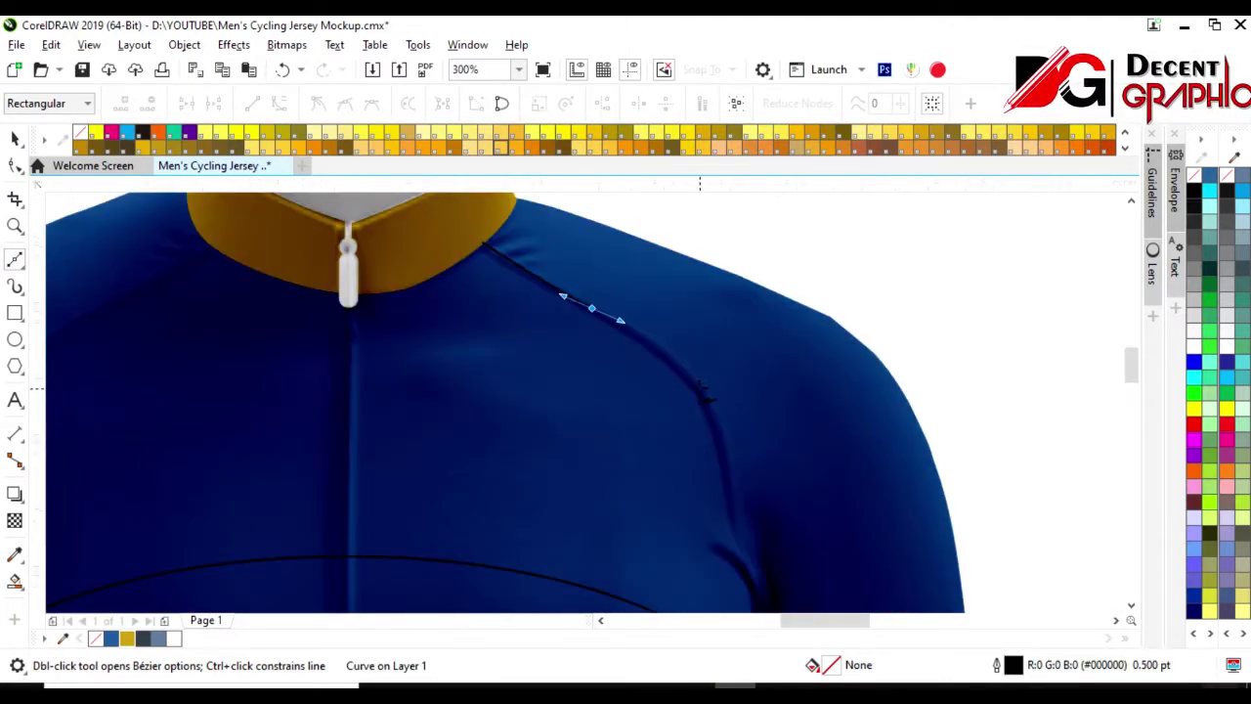
{"action": "scroll", "coordinate": [606, 451], "scroll_direction": "down", "scroll_amount": 1}
{"action": "scroll", "coordinate": [667, 483], "scroll_direction": "up", "scroll_amount": 1}
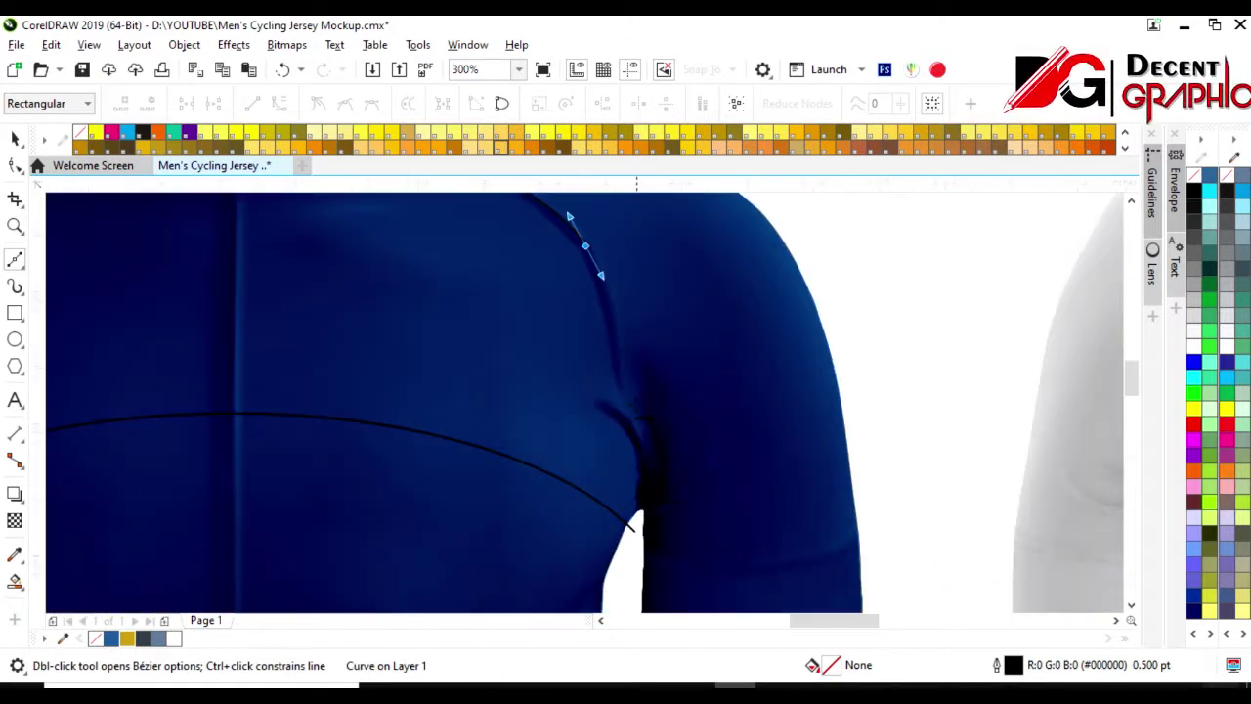
{"action": "left_click_drag", "start_coordinate": [625, 386], "coordinate": [632, 442]}
{"action": "scroll", "coordinate": [624, 494], "scroll_direction": "up", "scroll_amount": 1}
{"action": "left_click_drag", "start_coordinate": [659, 382], "coordinate": [684, 425]}
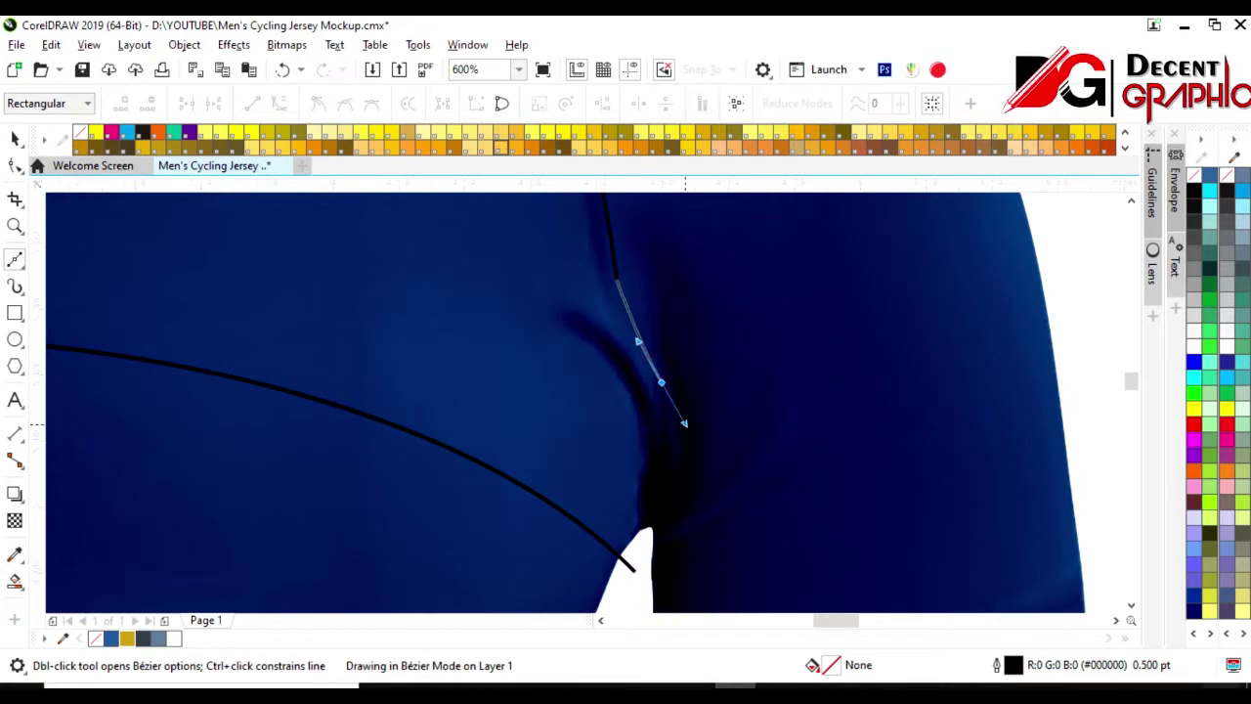
{"action": "left_click", "coordinate": [645, 522]}
{"action": "scroll", "coordinate": [642, 457], "scroll_direction": "down", "scroll_amount": 1}
{"action": "scroll", "coordinate": [633, 471], "scroll_direction": "down", "scroll_amount": 2}
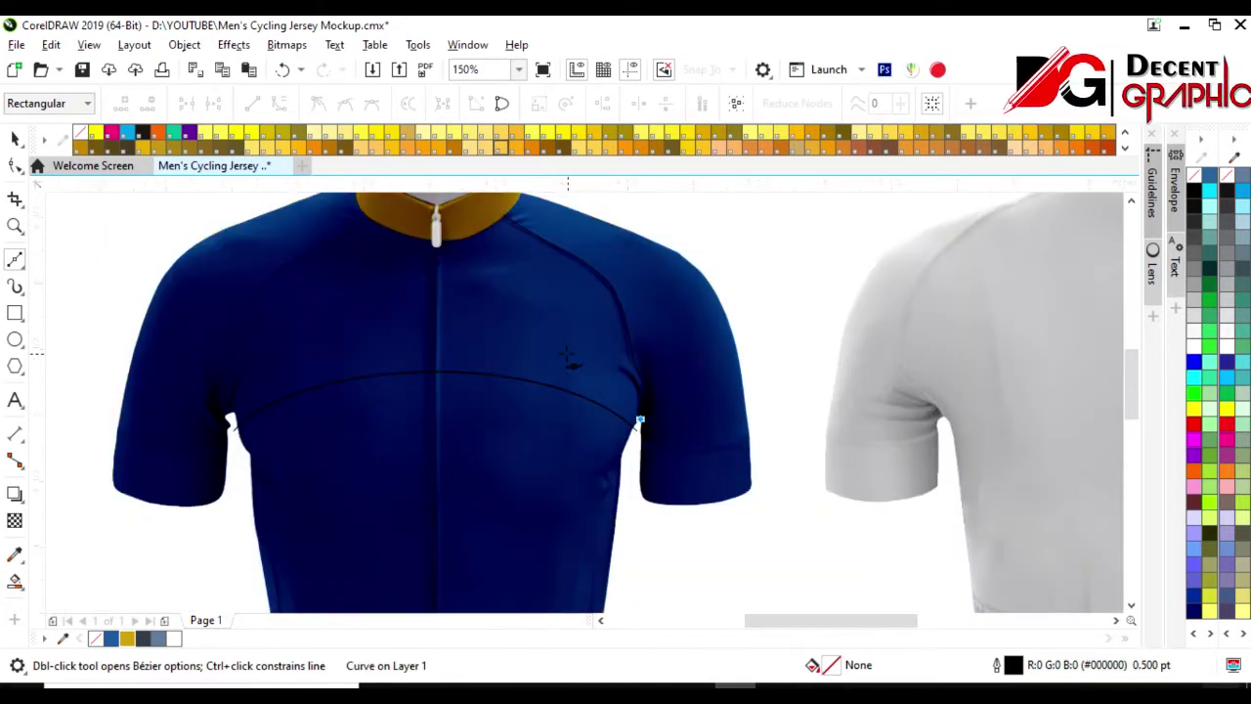
- Smart Fill the right sleeve region and marquee-select it
{"action": "left_click", "coordinate": [13, 141]}
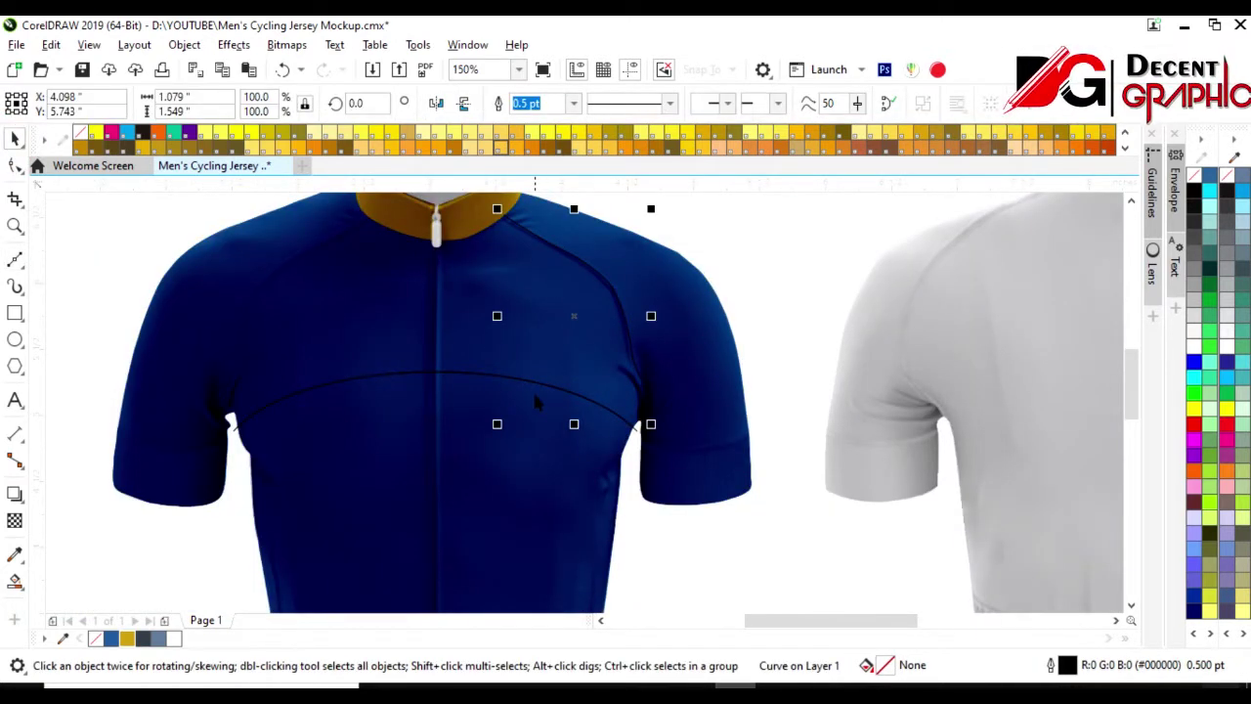
{"action": "left_click", "coordinate": [16, 581]}
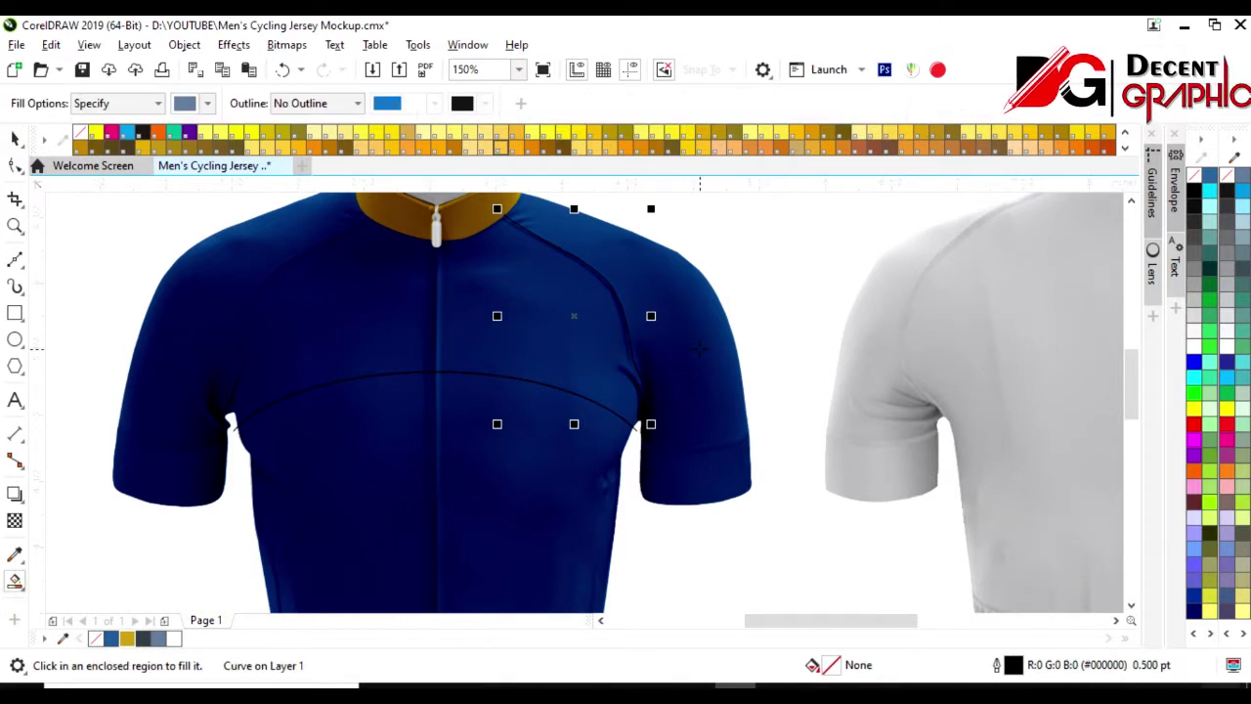
{"action": "left_click", "coordinate": [14, 139]}
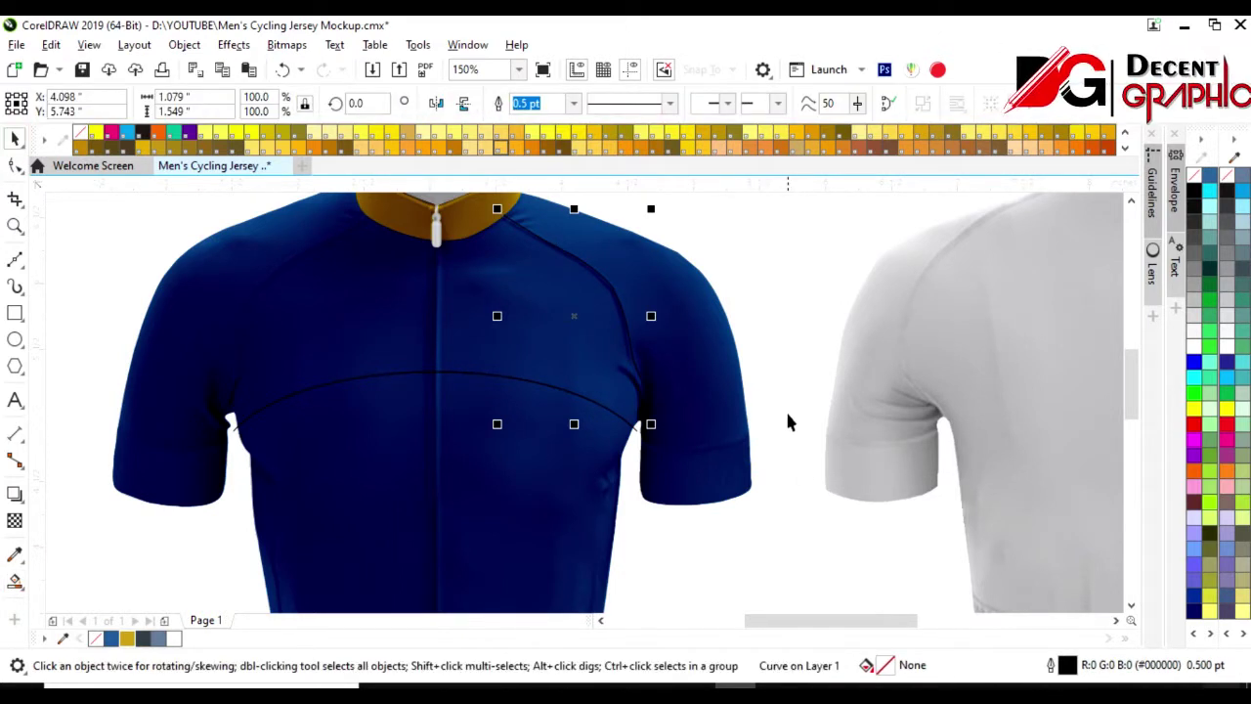
{"action": "left_click_drag", "start_coordinate": [789, 421], "coordinate": [613, 563]}
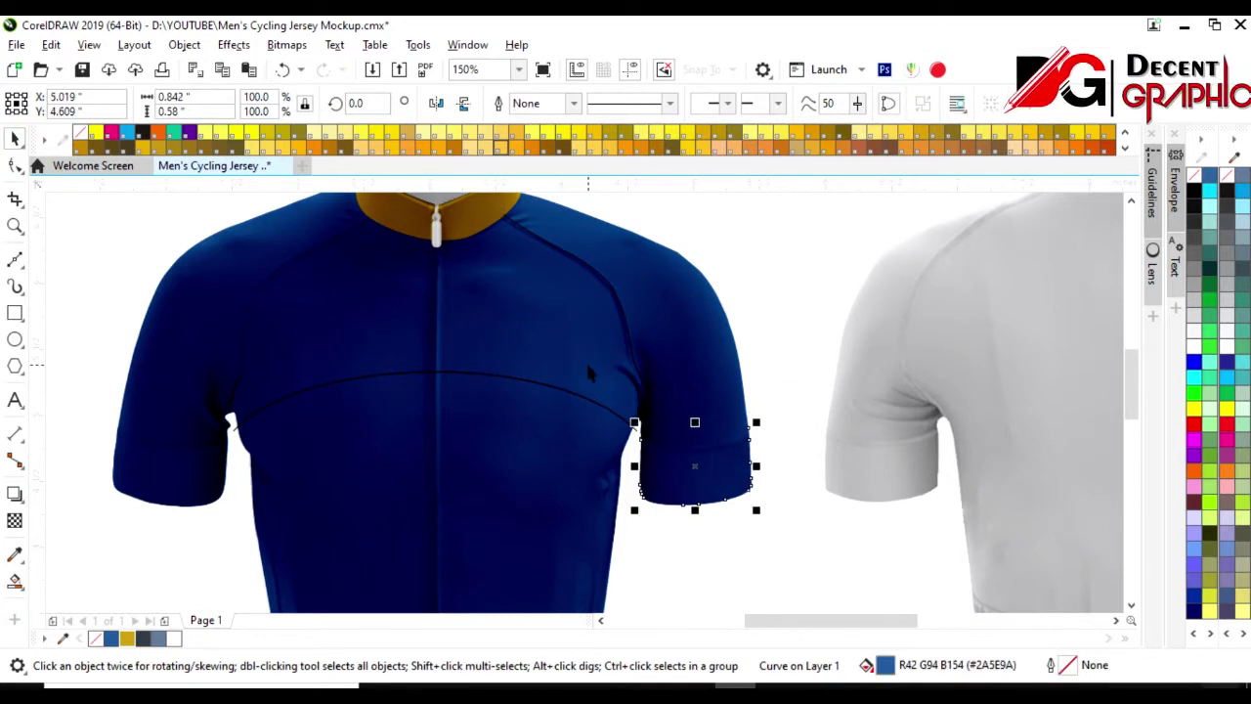
- Smart Fill the upper jersey above the chest seam in dark grey
{"action": "left_click", "coordinate": [628, 339]}
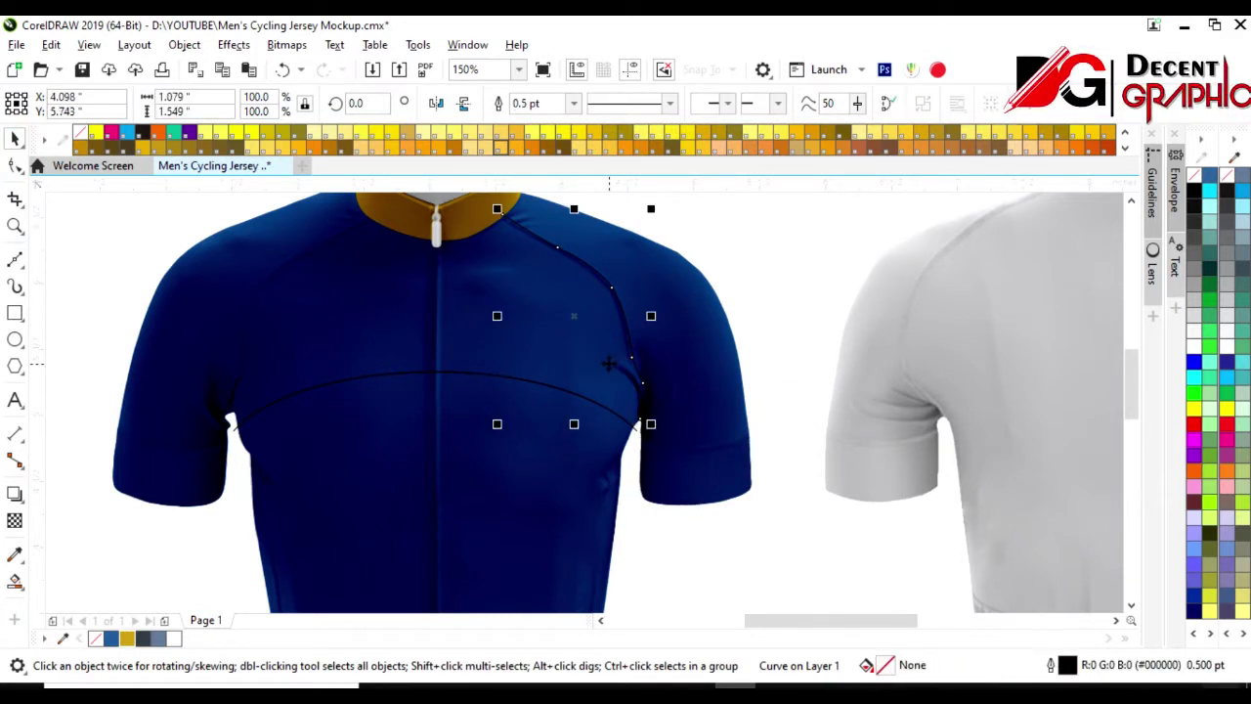
{"action": "key", "text": "Escape"}
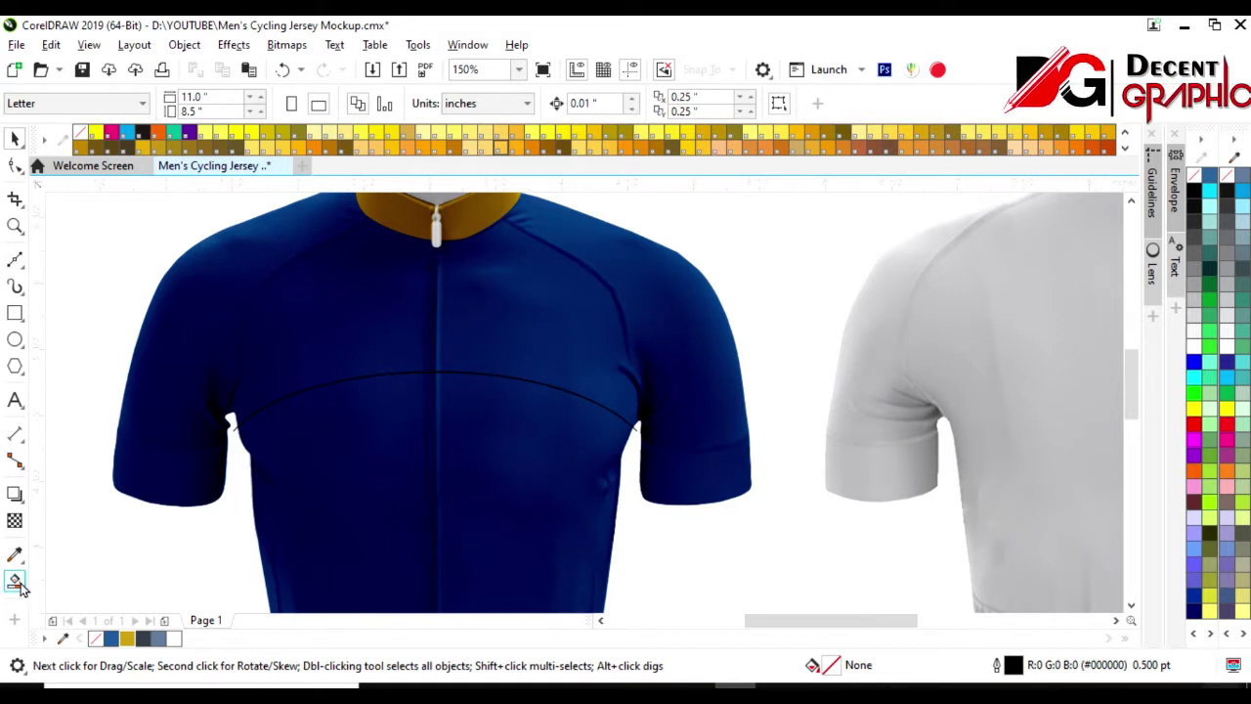
{"action": "left_click", "coordinate": [14, 580]}
{"action": "left_click", "coordinate": [343, 320]}
{"action": "left_click", "coordinate": [14, 138]}
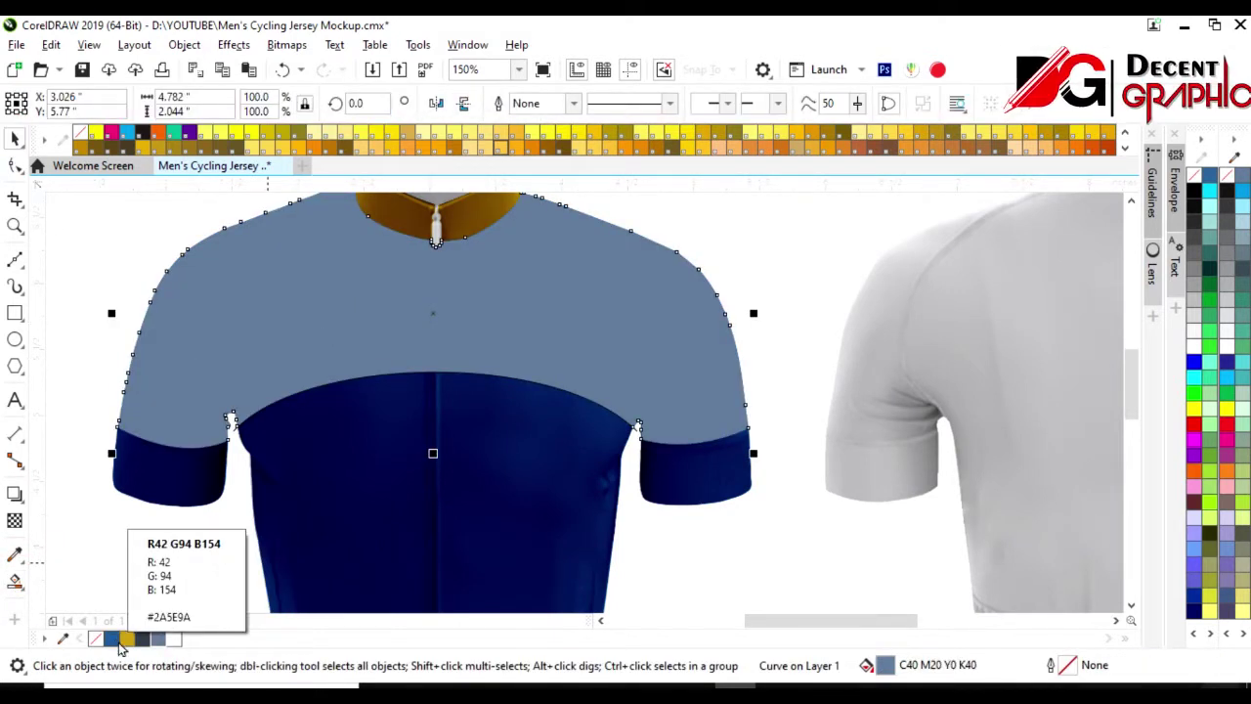
{"action": "left_click", "coordinate": [142, 639]}
- Bring the jersey photo in front of the dark grey yoke fill
{"action": "left_click", "coordinate": [361, 498]}
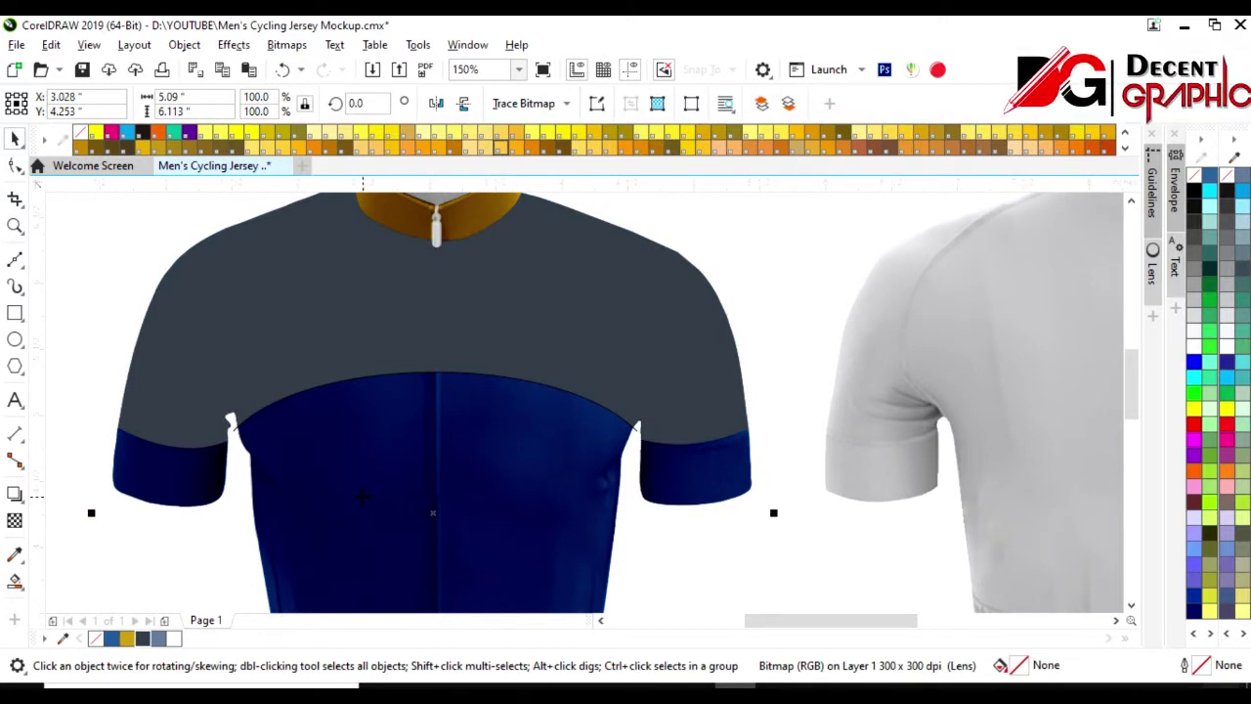
{"action": "key", "text": "shift+Page_Up"}
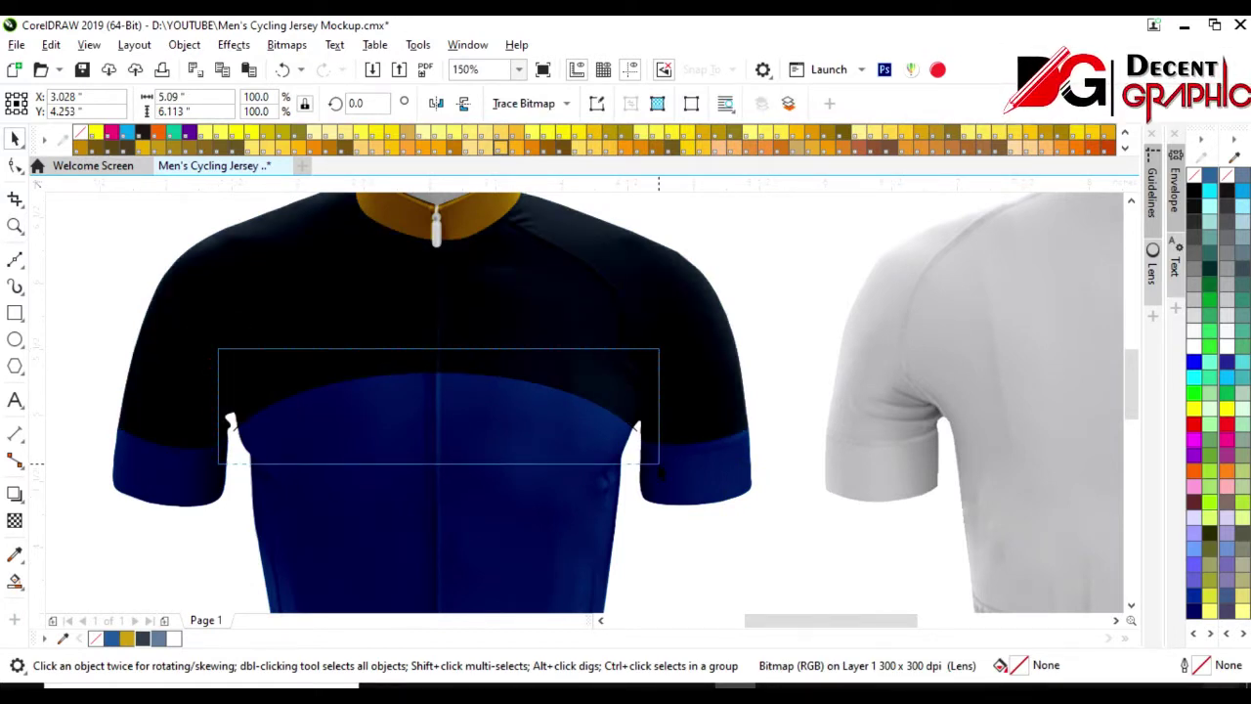
{"action": "key", "text": "Escape"}
{"action": "left_click", "coordinate": [589, 417]}
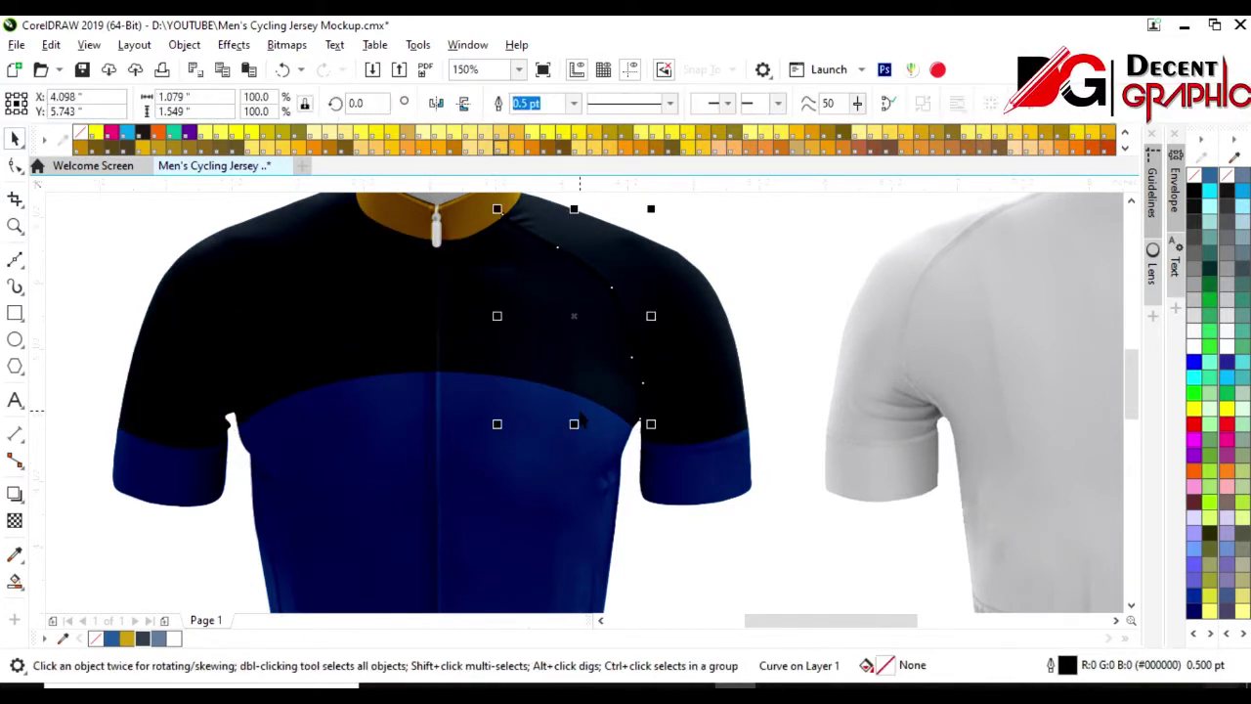
- Give the right shoulder seam curve a gold 2.0 pt outline
{"action": "right_click", "coordinate": [127, 638]}
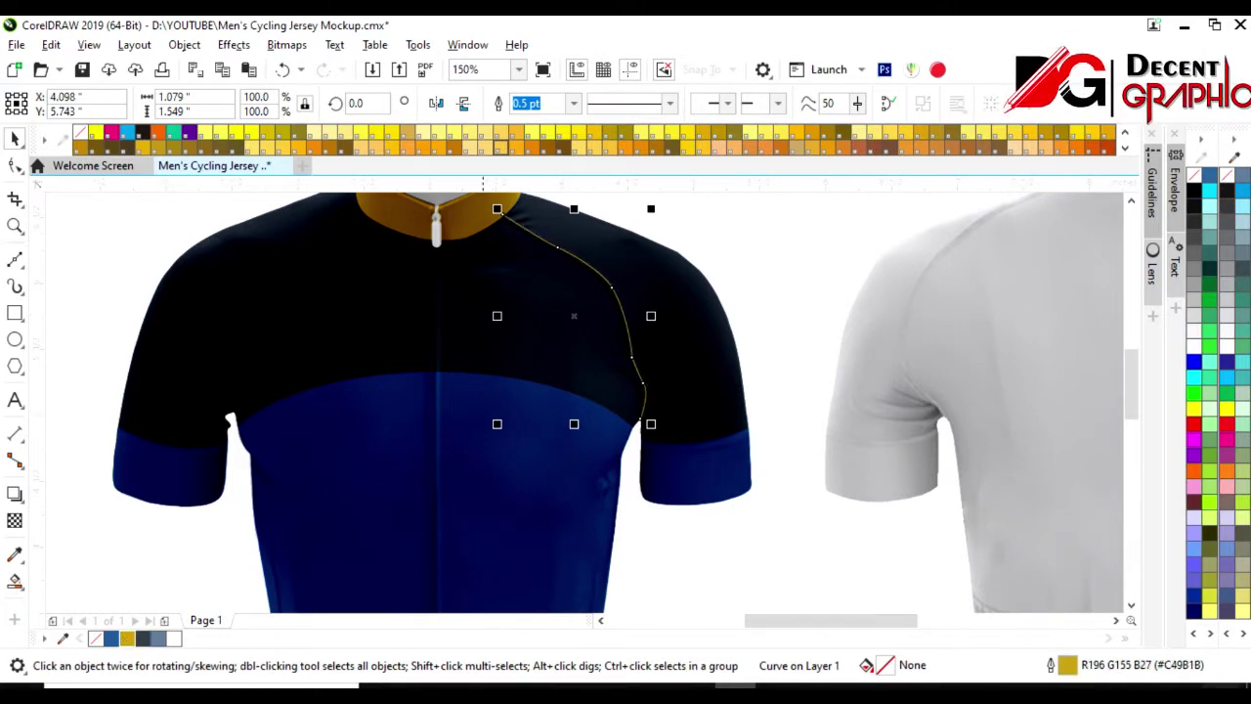
{"action": "scroll", "coordinate": [540, 223], "scroll_direction": "up", "scroll_amount": 2}
{"action": "left_click", "coordinate": [573, 103]}
{"action": "left_click", "coordinate": [533, 217]}
{"action": "scroll", "coordinate": [646, 195], "scroll_direction": "down", "scroll_amount": 2}
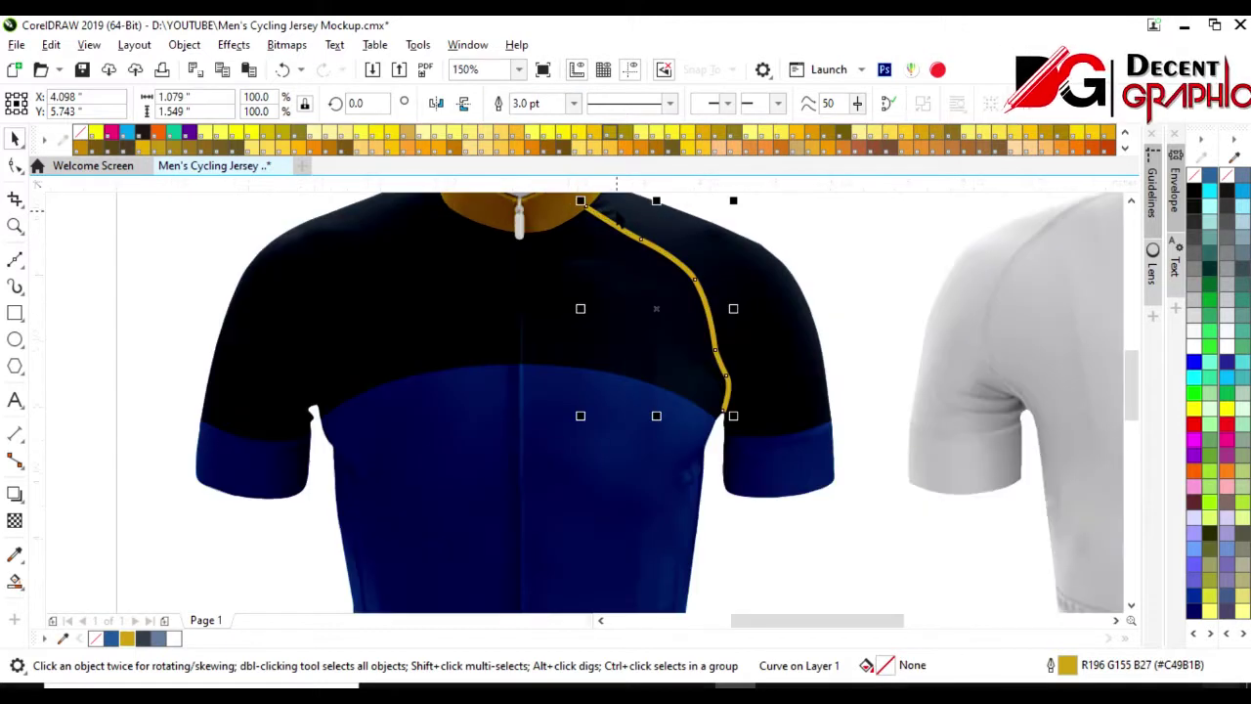
{"action": "left_click", "coordinate": [573, 102]}
{"action": "left_click", "coordinate": [533, 204]}
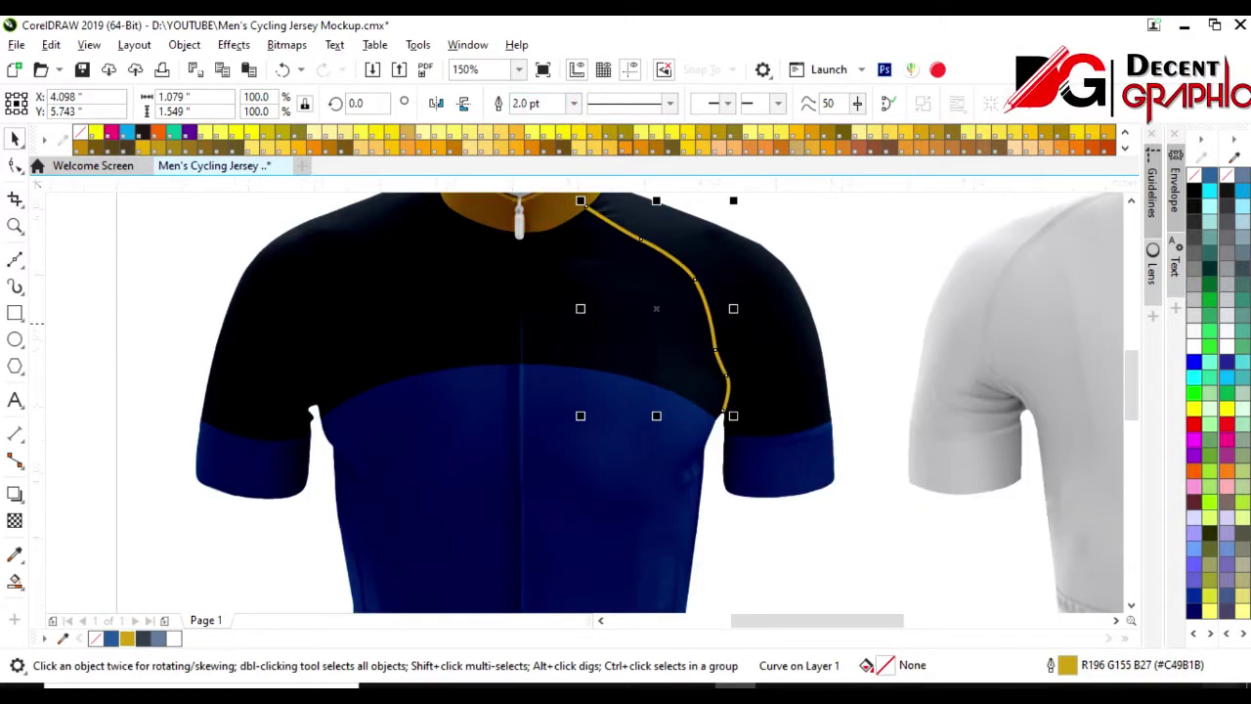
- Mirror a copy of the gold piping onto the left shoulder seam
{"action": "left_click_drag", "start_coordinate": [733, 308], "coordinate": [430, 308]}
{"action": "left_click_drag", "start_coordinate": [517, 308], "coordinate": [383, 338]}
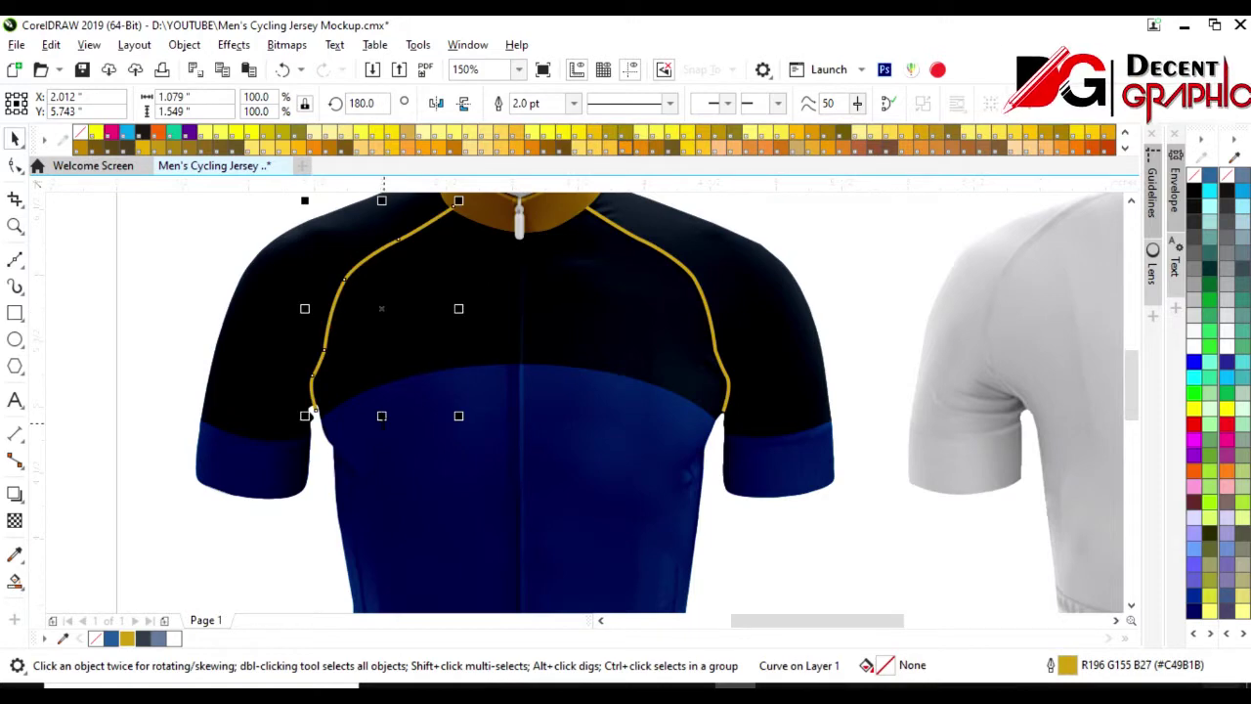
{"action": "scroll", "coordinate": [384, 423], "scroll_direction": "up", "scroll_amount": 2}
{"action": "scroll", "coordinate": [633, 525], "scroll_direction": "down", "scroll_amount": 2}
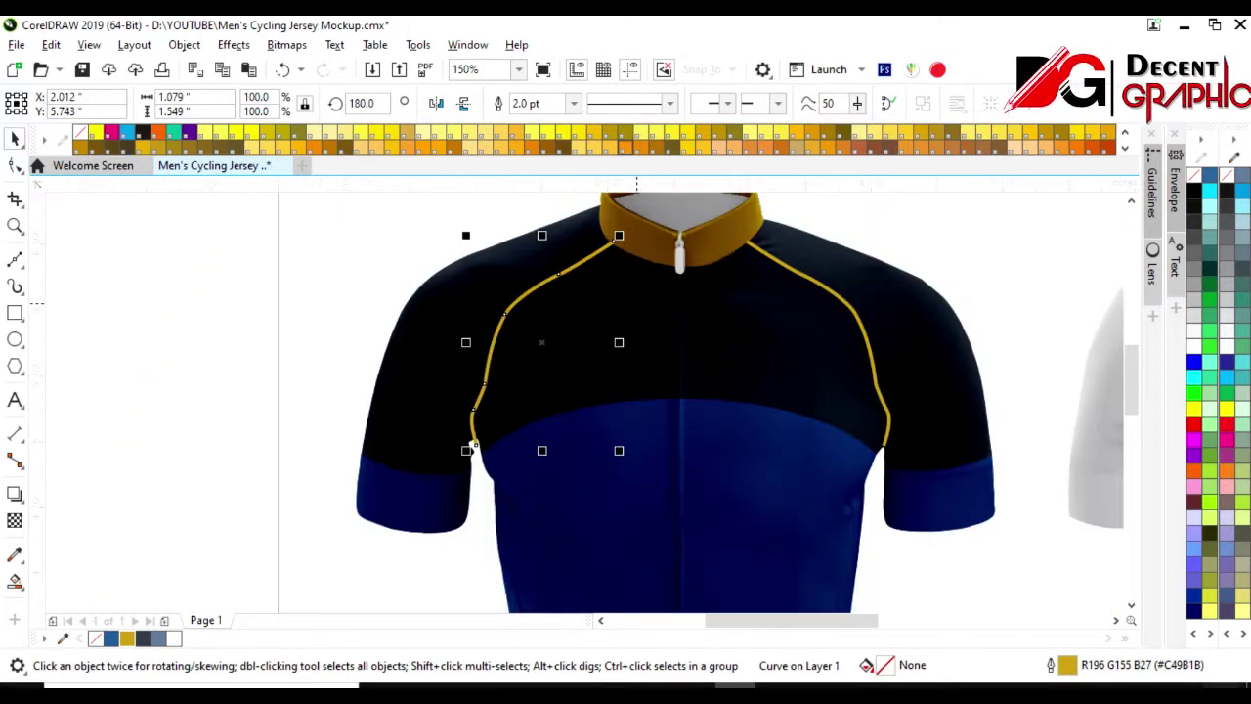
{"action": "scroll", "coordinate": [213, 325], "scroll_direction": "down", "scroll_amount": 2}
{"action": "left_click", "coordinate": [213, 326]}
{"action": "scroll", "coordinate": [479, 381], "scroll_direction": "up", "scroll_amount": 2}
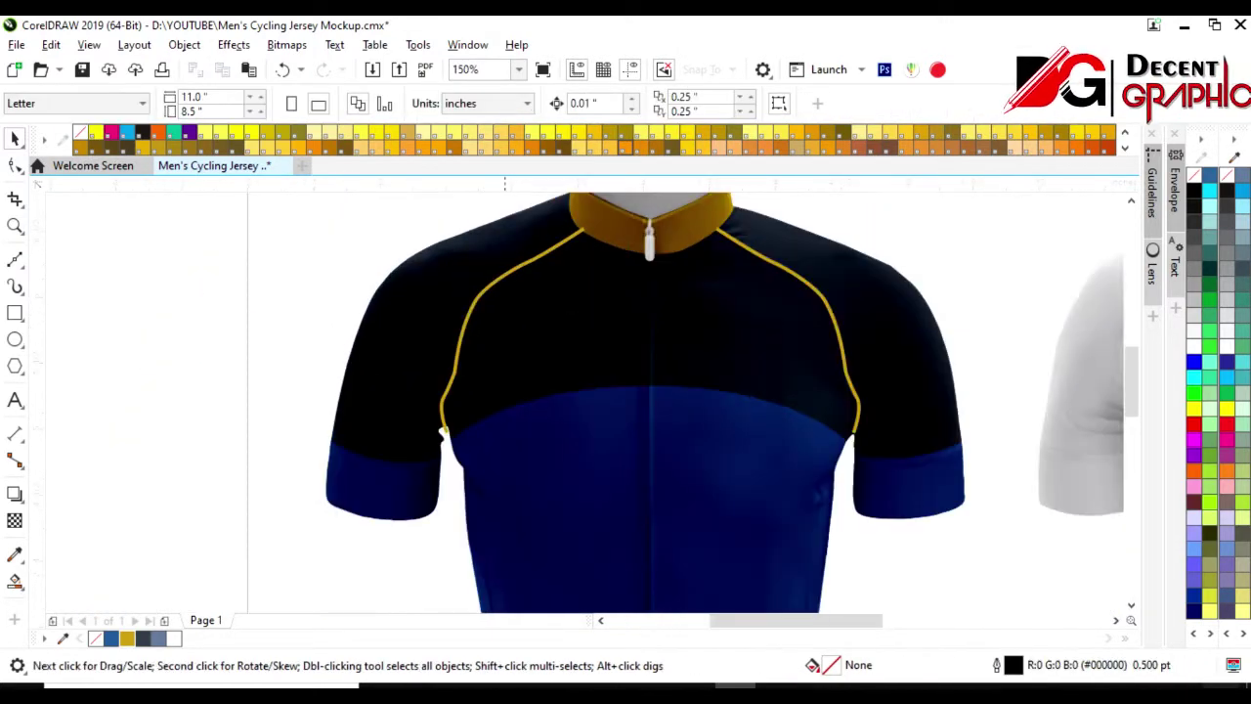
- Nudge the left piping onto its seam and turn it into an outline-only shape
{"action": "left_click", "coordinate": [455, 357]}
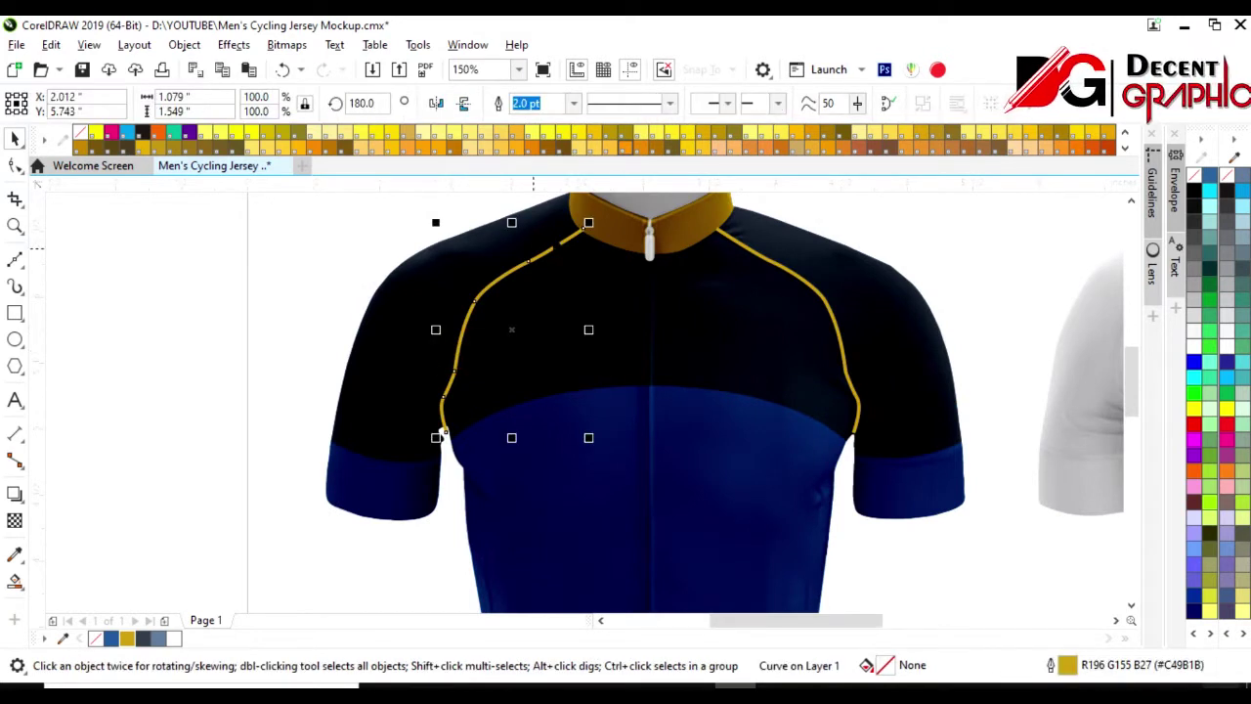
{"action": "scroll", "coordinate": [562, 234], "scroll_direction": "up", "scroll_amount": 2}
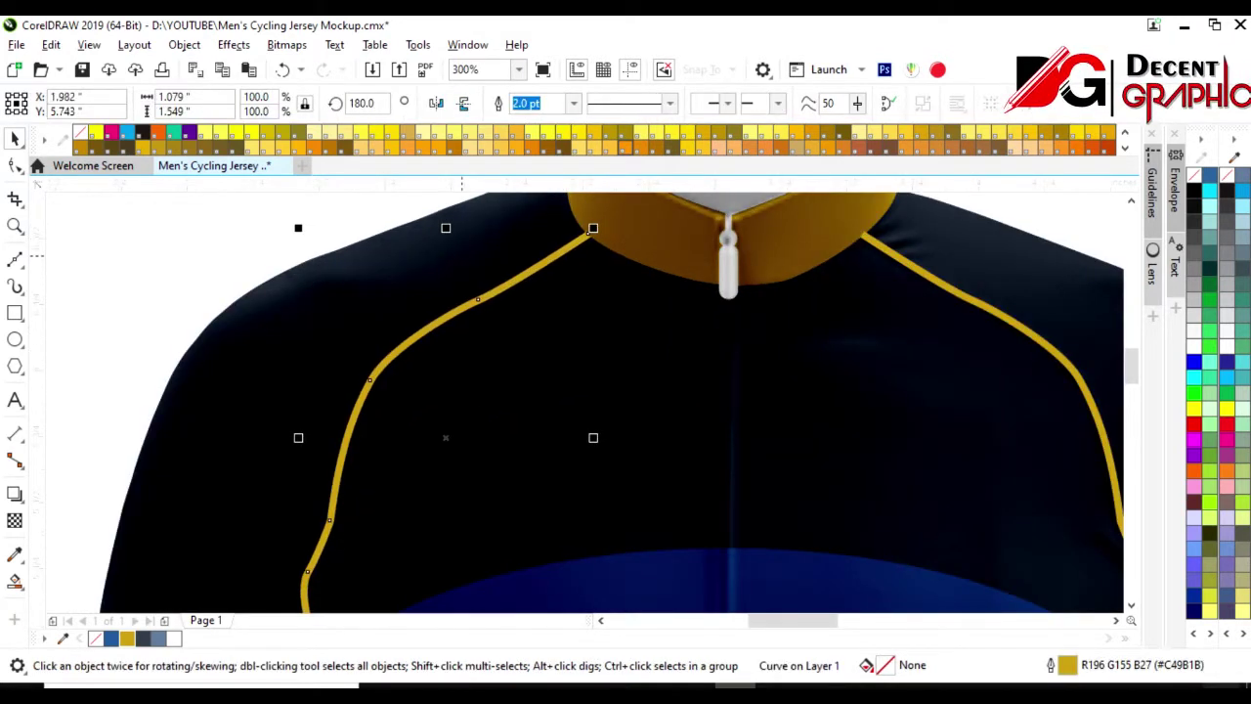
{"action": "scroll", "coordinate": [443, 257], "scroll_direction": "down", "scroll_amount": 2}
{"action": "left_click_drag", "start_coordinate": [376, 448], "coordinate": [378, 450]}
{"action": "left_click", "coordinate": [90, 457]}
{"action": "left_click", "coordinate": [377, 430]}
{"action": "right_click", "coordinate": [1199, 186]}
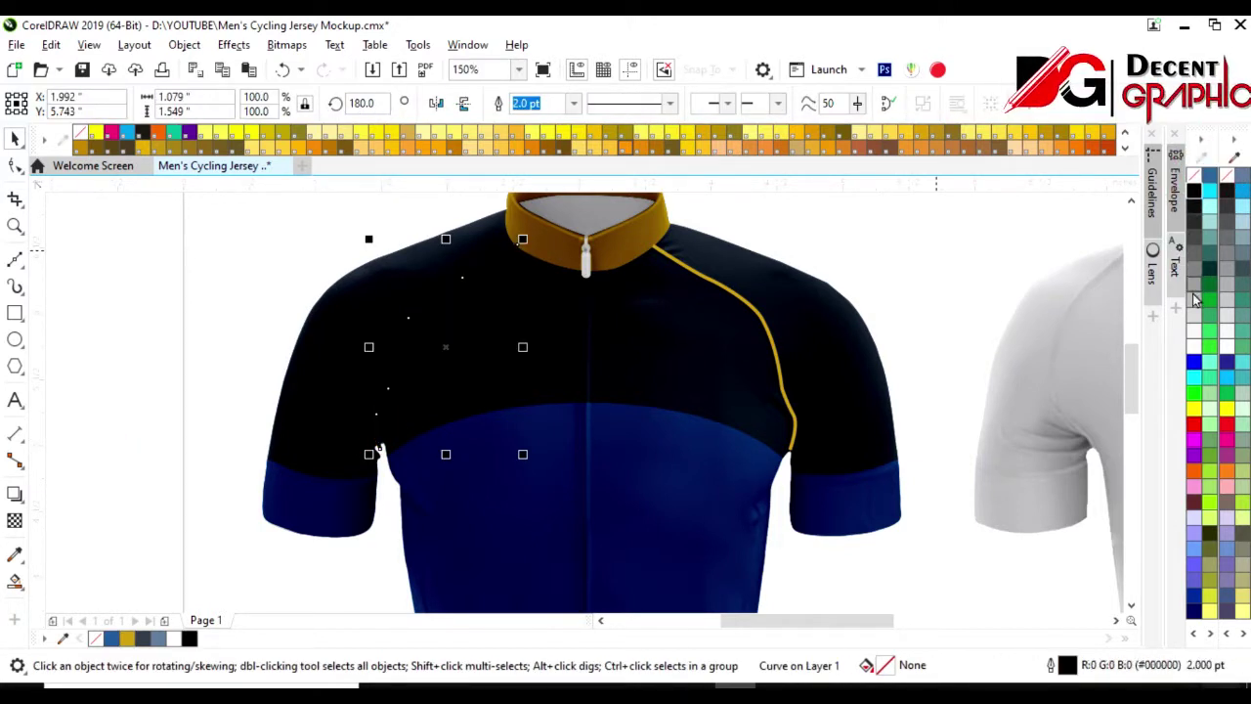
{"action": "right_click", "coordinate": [1195, 335]}
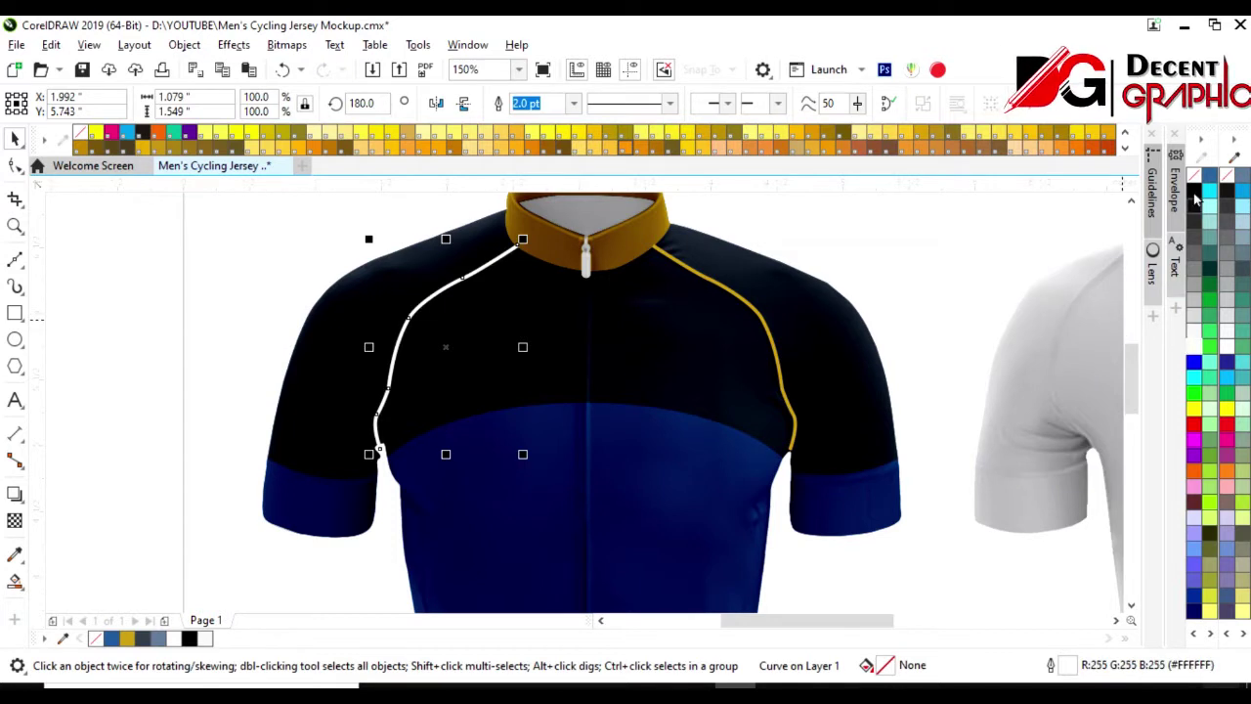
{"action": "scroll", "coordinate": [433, 325], "scroll_direction": "up", "scroll_amount": 2}
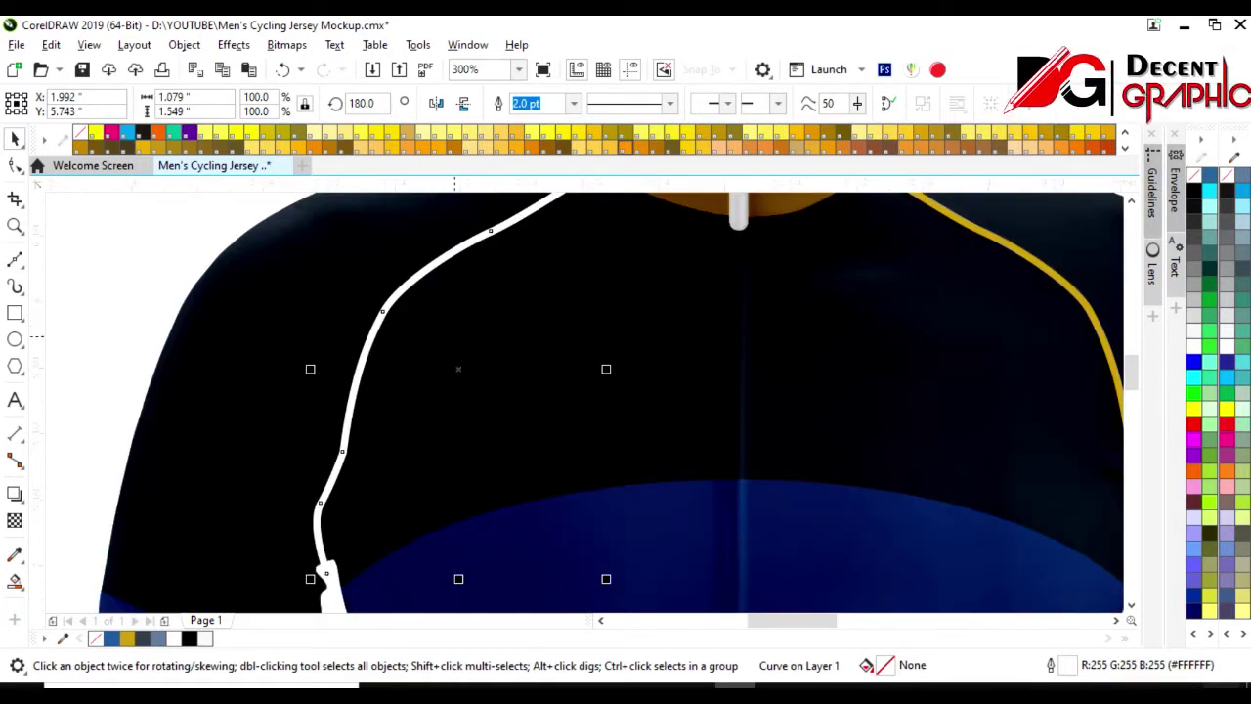
{"action": "right_click", "coordinate": [1195, 175]}
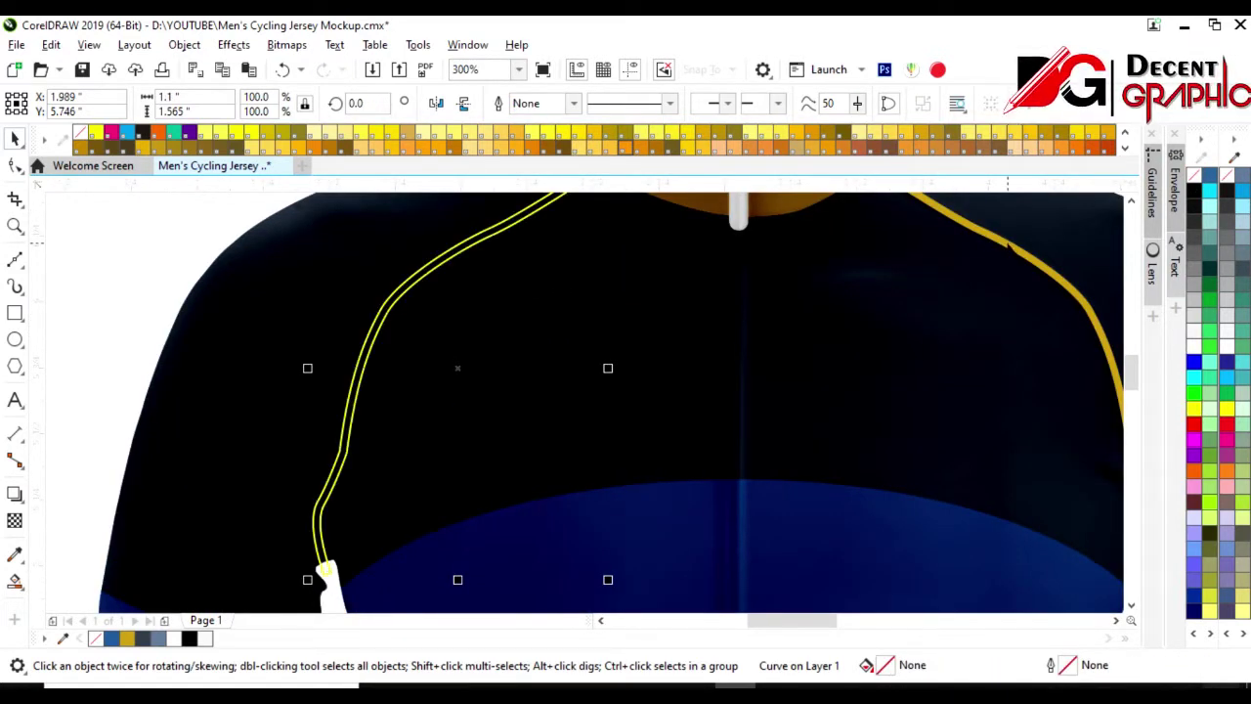
- Convert the right piping stroke to an object with a thin yellow outline
{"action": "left_click", "coordinate": [1006, 245]}
{"action": "key", "text": "ctrl+shift+q"}
{"action": "left_click", "coordinate": [1194, 175]}
{"action": "right_click", "coordinate": [1194, 409]}
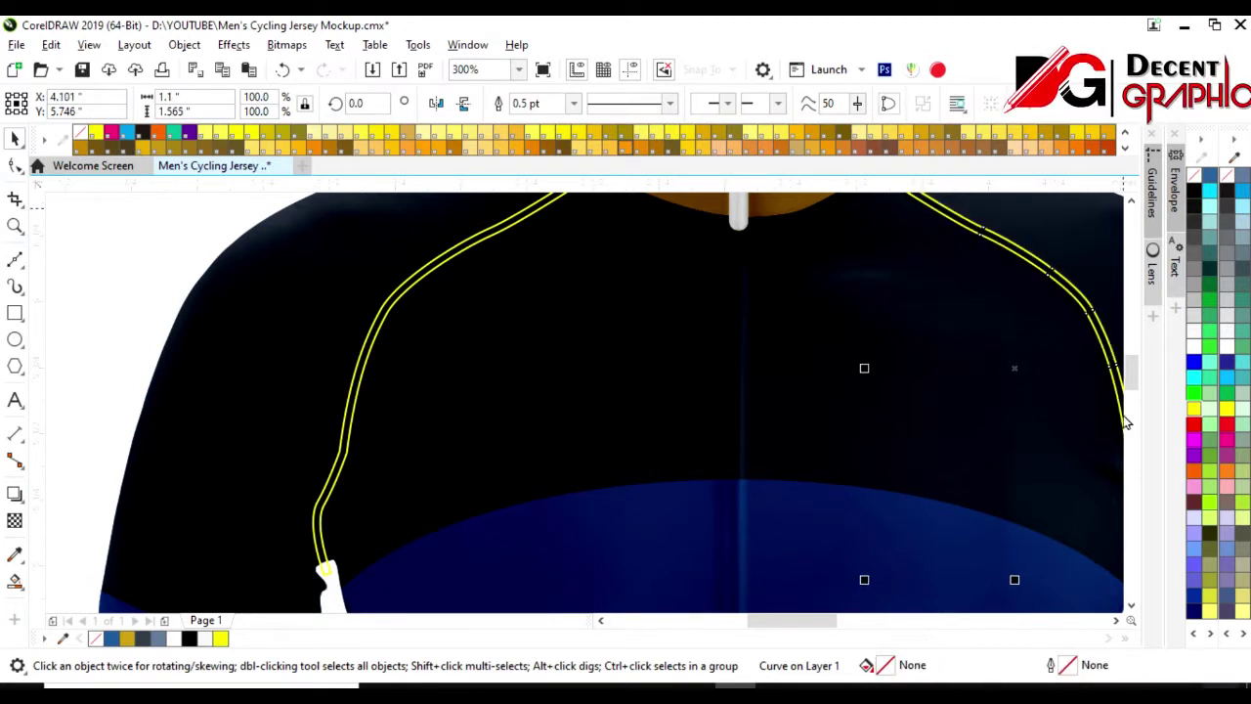
- Smart Fill the area inside both pipings and colour each fill gold
{"action": "left_click", "coordinate": [15, 582]}
{"action": "left_click", "coordinate": [329, 475]}
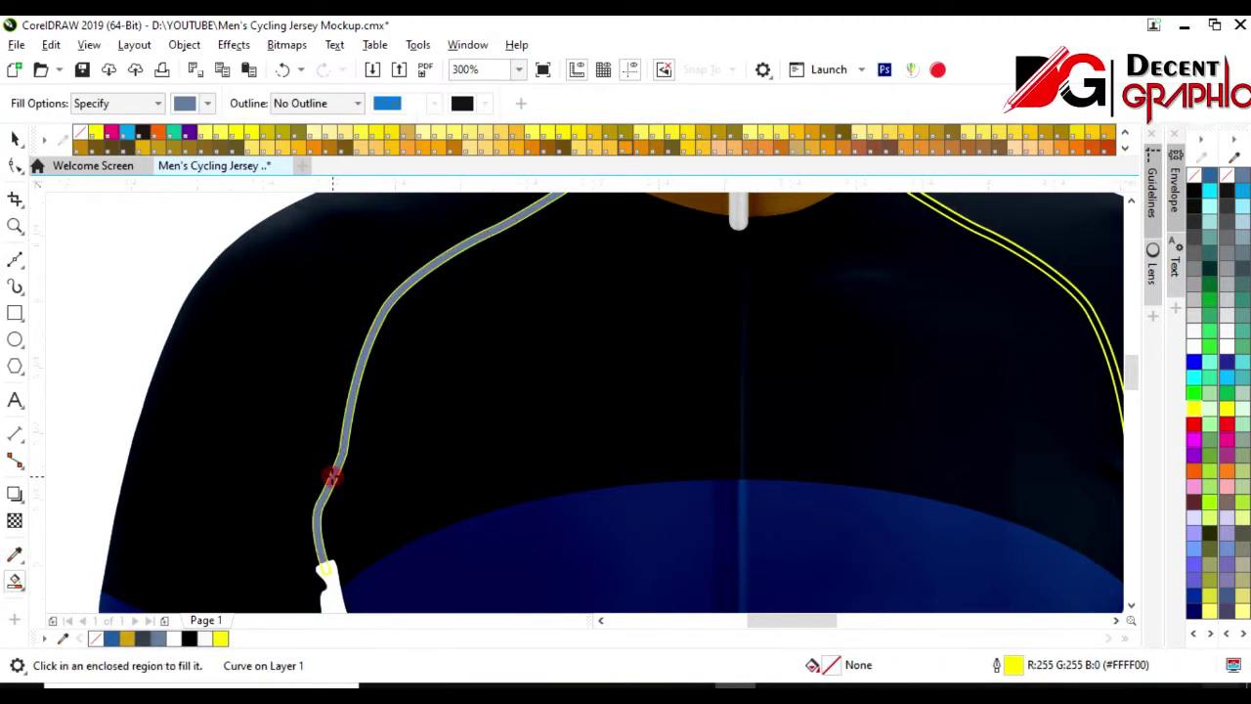
{"action": "left_click", "coordinate": [126, 638]}
{"action": "left_click", "coordinate": [1039, 269]}
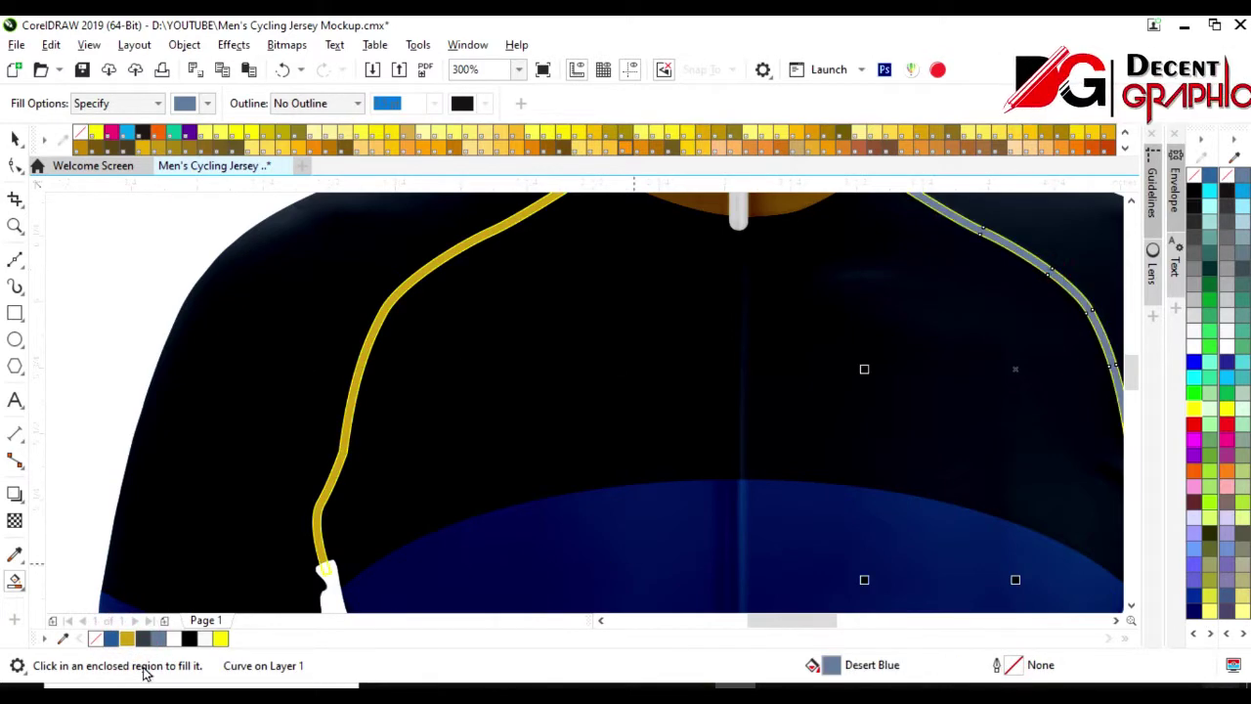
{"action": "left_click", "coordinate": [126, 638]}
{"action": "left_click", "coordinate": [14, 138]}
{"action": "key", "text": "F3"}
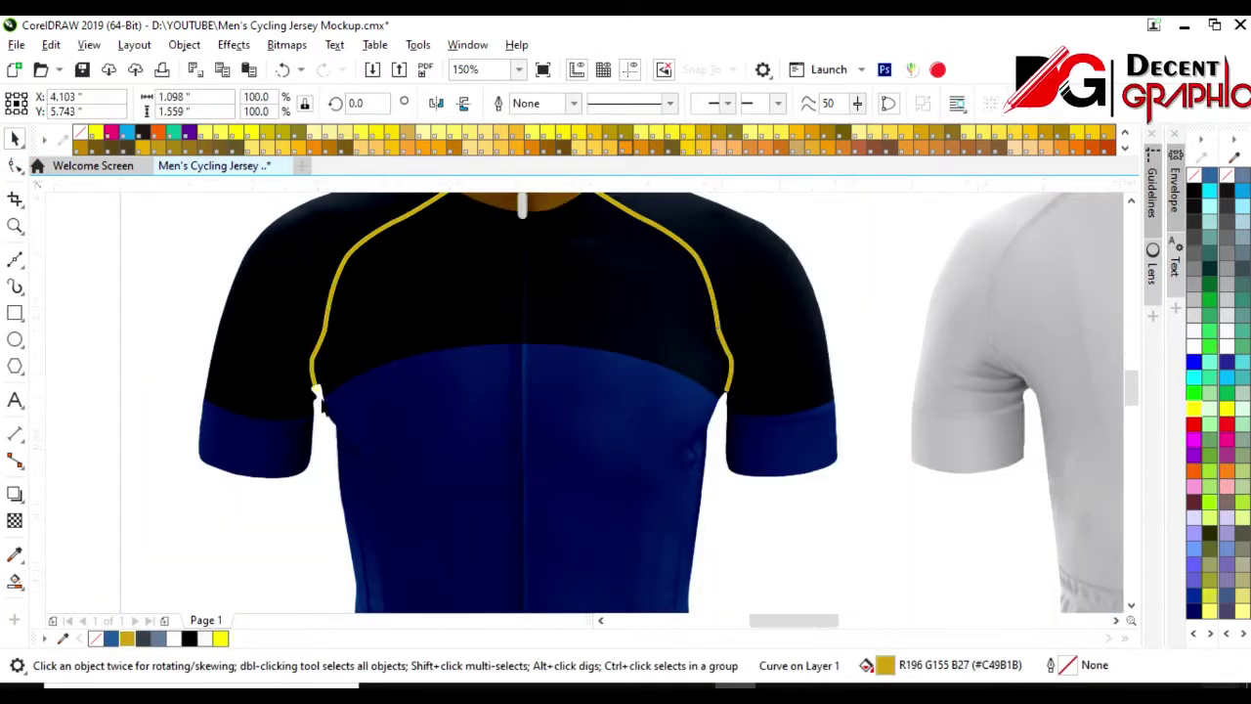
- Clear away the leftover yellow outlines at both piping ends
{"action": "scroll", "coordinate": [315, 392], "scroll_direction": "up", "scroll_amount": 3}
{"action": "left_click", "coordinate": [332, 392]}
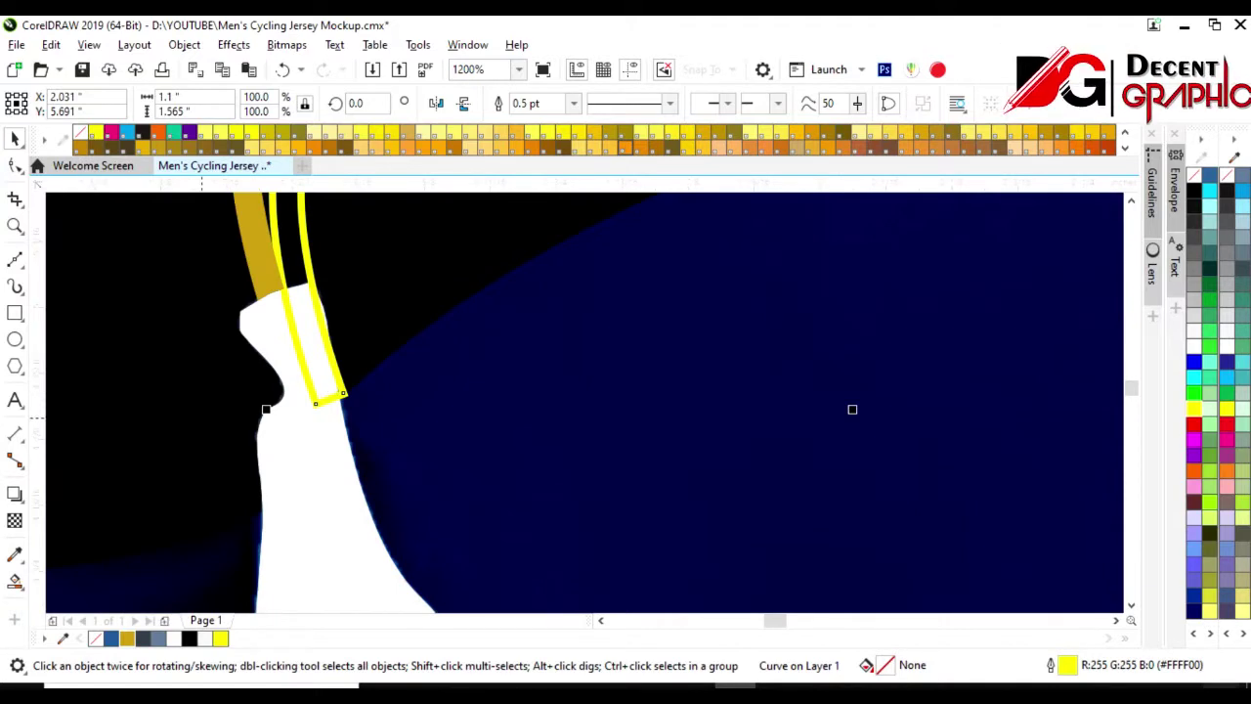
{"action": "key", "text": "Escape"}
{"action": "scroll", "coordinate": [853, 409], "scroll_direction": "down", "scroll_amount": 1}
{"action": "scroll", "coordinate": [755, 409], "scroll_direction": "down", "scroll_amount": 1}
{"action": "scroll", "coordinate": [1008, 412], "scroll_direction": "up", "scroll_amount": 3}
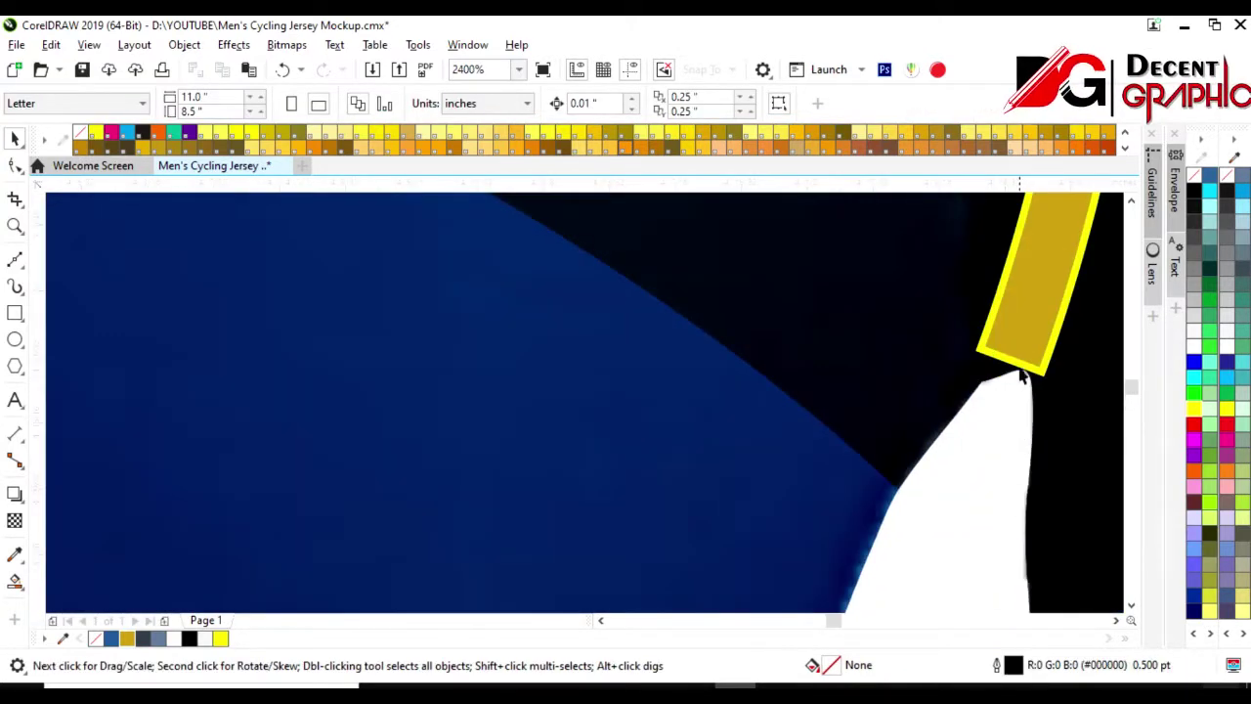
{"action": "left_click", "coordinate": [1012, 406]}
{"action": "key", "text": "Escape"}
- Zoom back out and select the shaded jersey photo
{"action": "scroll", "coordinate": [977, 446], "scroll_direction": "down", "scroll_amount": 1}
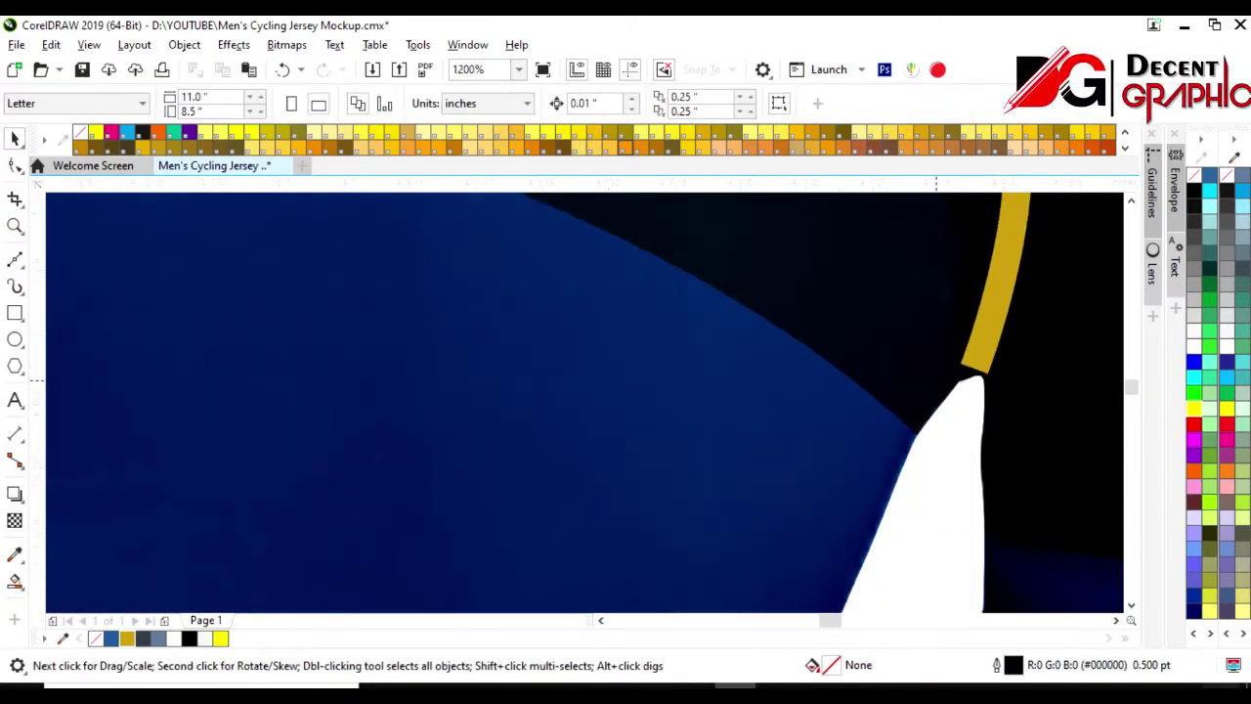
{"action": "scroll", "coordinate": [934, 381], "scroll_direction": "down", "scroll_amount": 4}
{"action": "scroll", "coordinate": [482, 320], "scroll_direction": "up", "scroll_amount": 1}
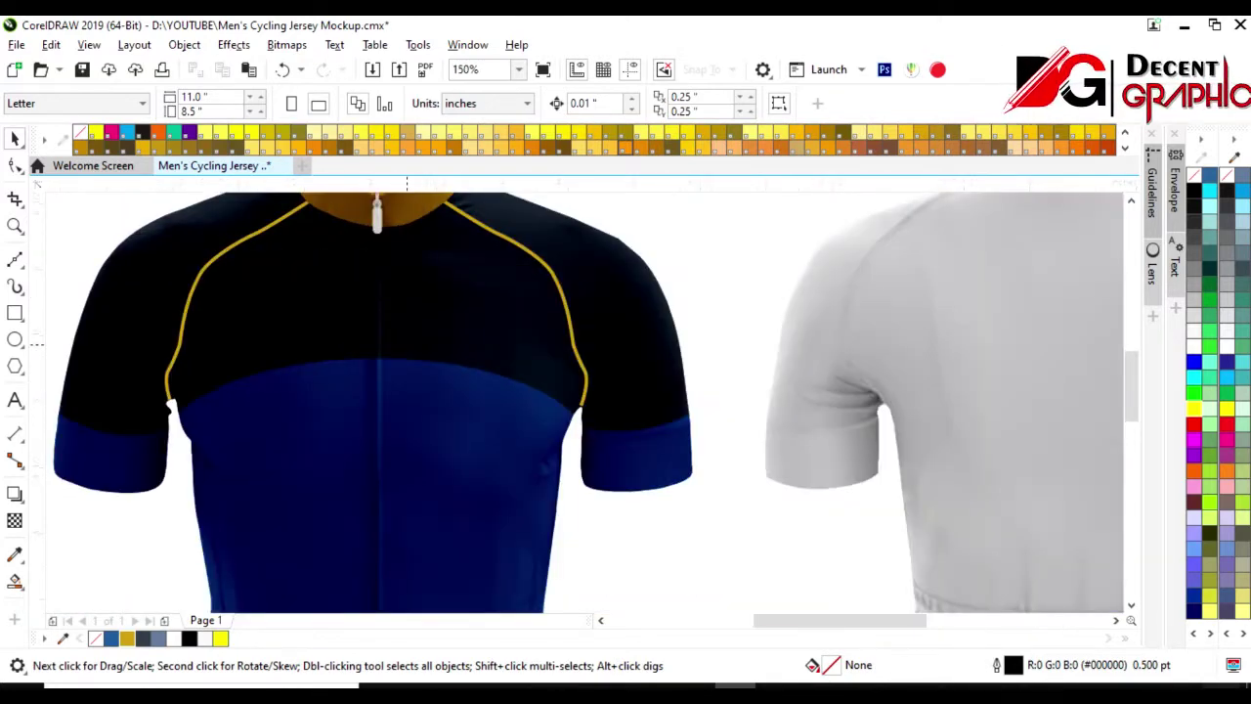
{"action": "scroll", "coordinate": [482, 320], "scroll_direction": "down", "scroll_amount": 1}
{"action": "scroll", "coordinate": [446, 288], "scroll_direction": "up", "scroll_amount": 1}
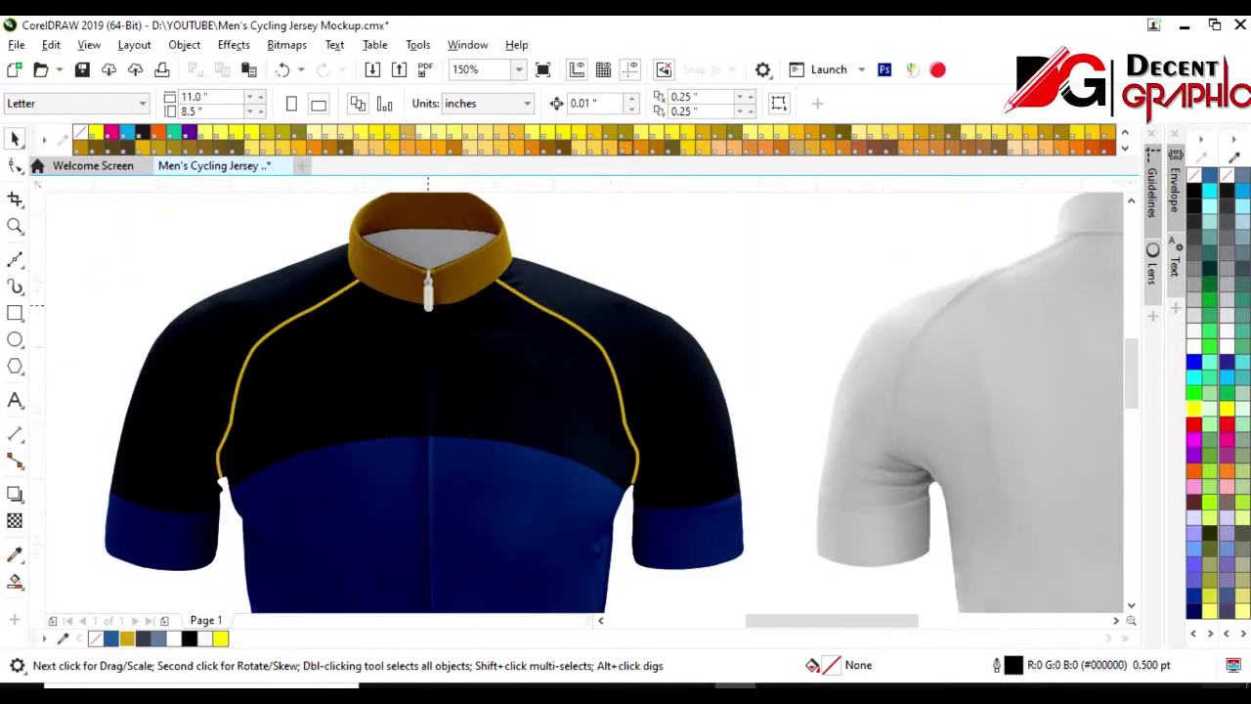
{"action": "left_click", "coordinate": [381, 567]}
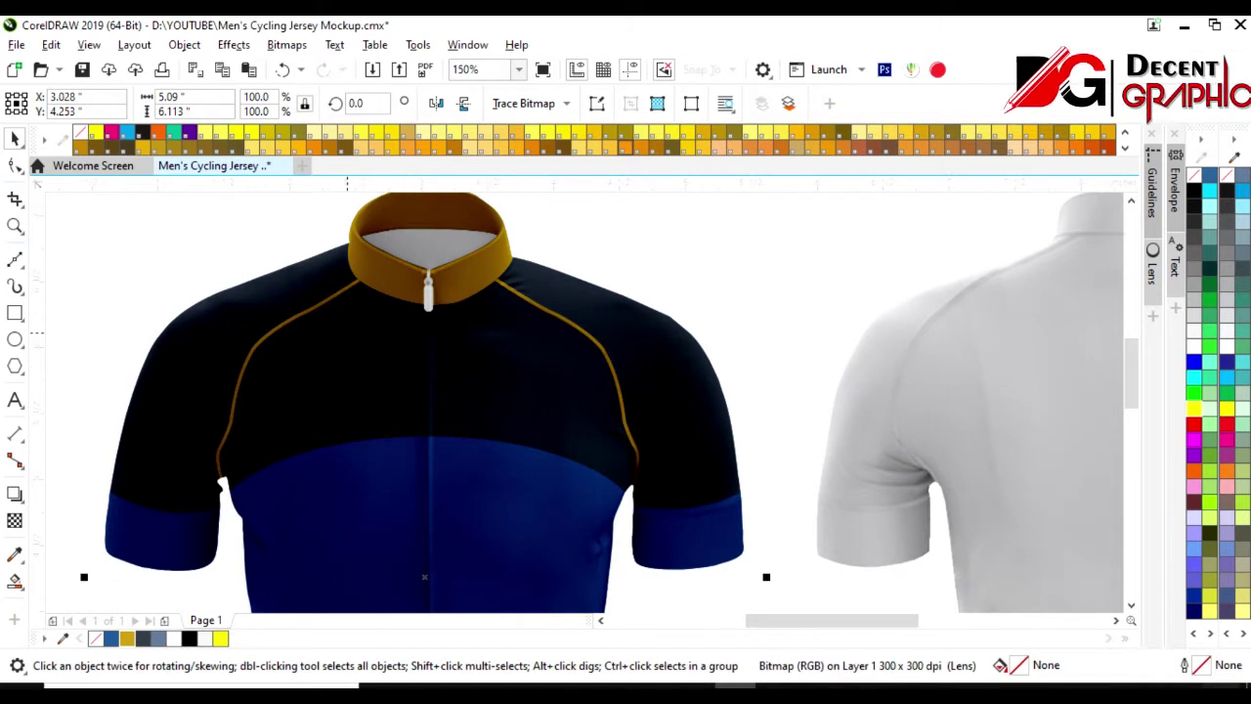
- Smart-fill the lower jersey body gold and bring the jersey photo in front of it
{"action": "scroll", "coordinate": [416, 262], "scroll_direction": "down", "scroll_amount": 1}
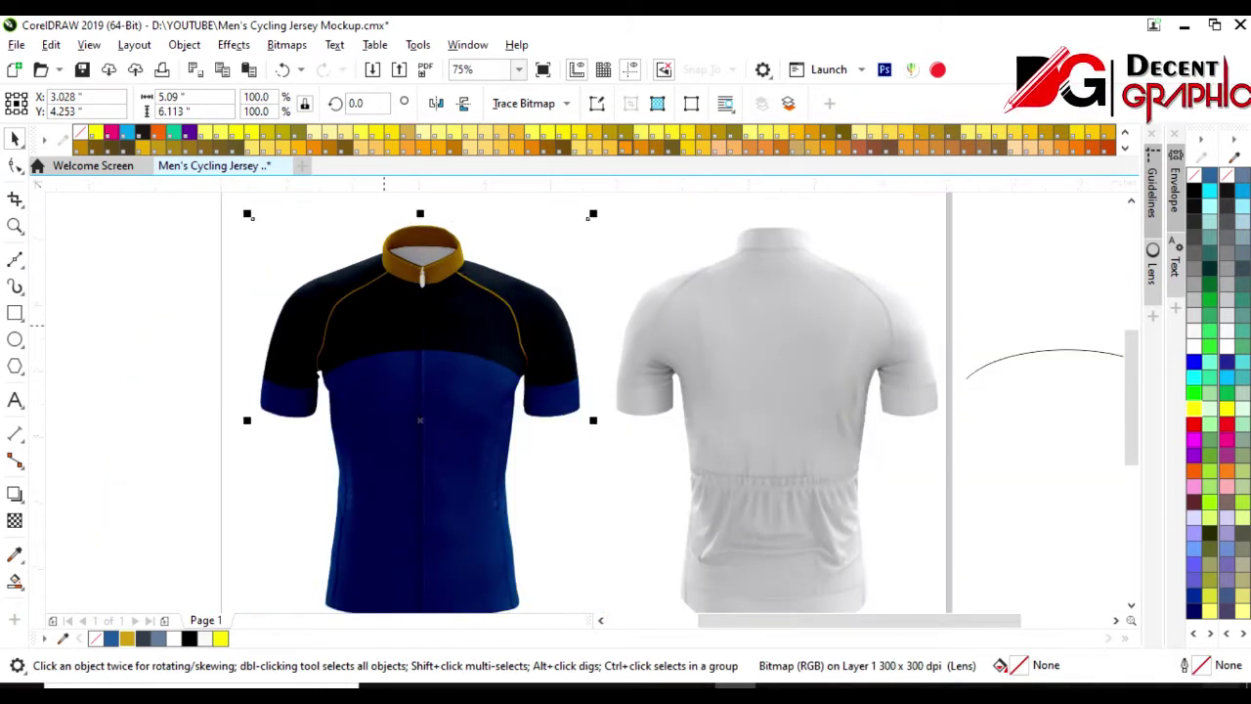
{"action": "left_click", "coordinate": [15, 580]}
{"action": "left_click", "coordinate": [396, 503]}
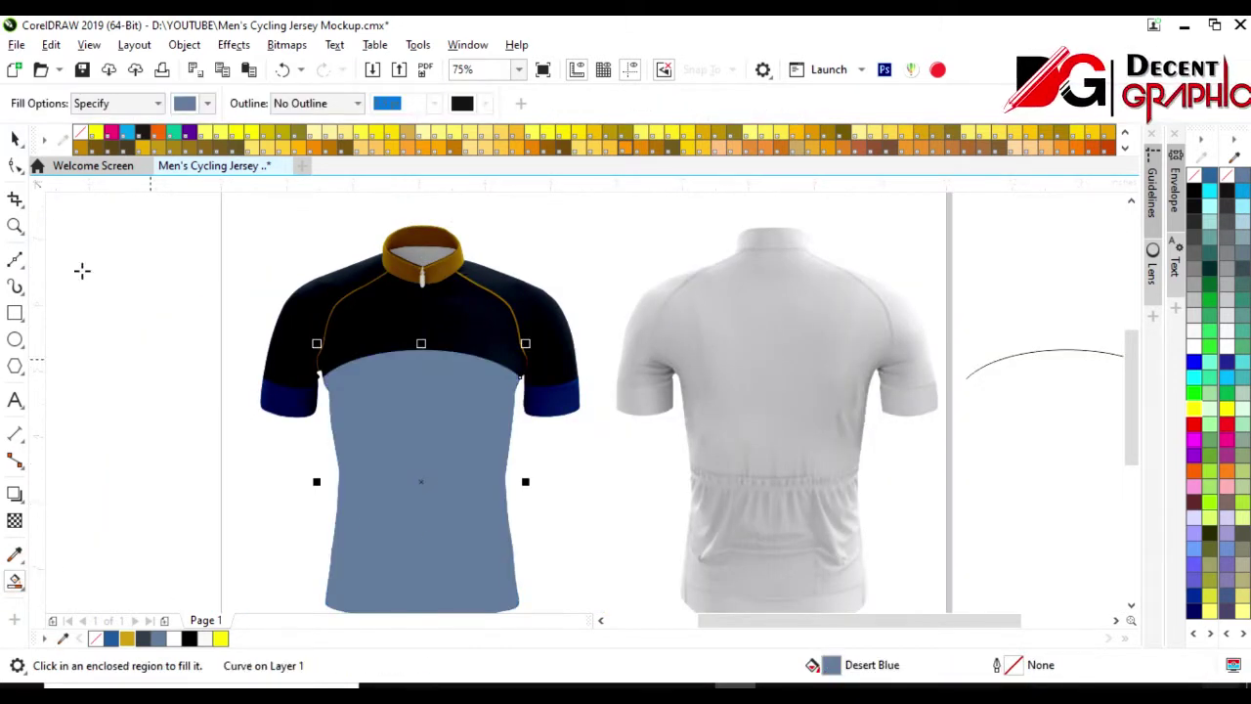
{"action": "key", "text": "space"}
{"action": "left_click", "coordinate": [126, 638]}
{"action": "left_click", "coordinate": [309, 478]}
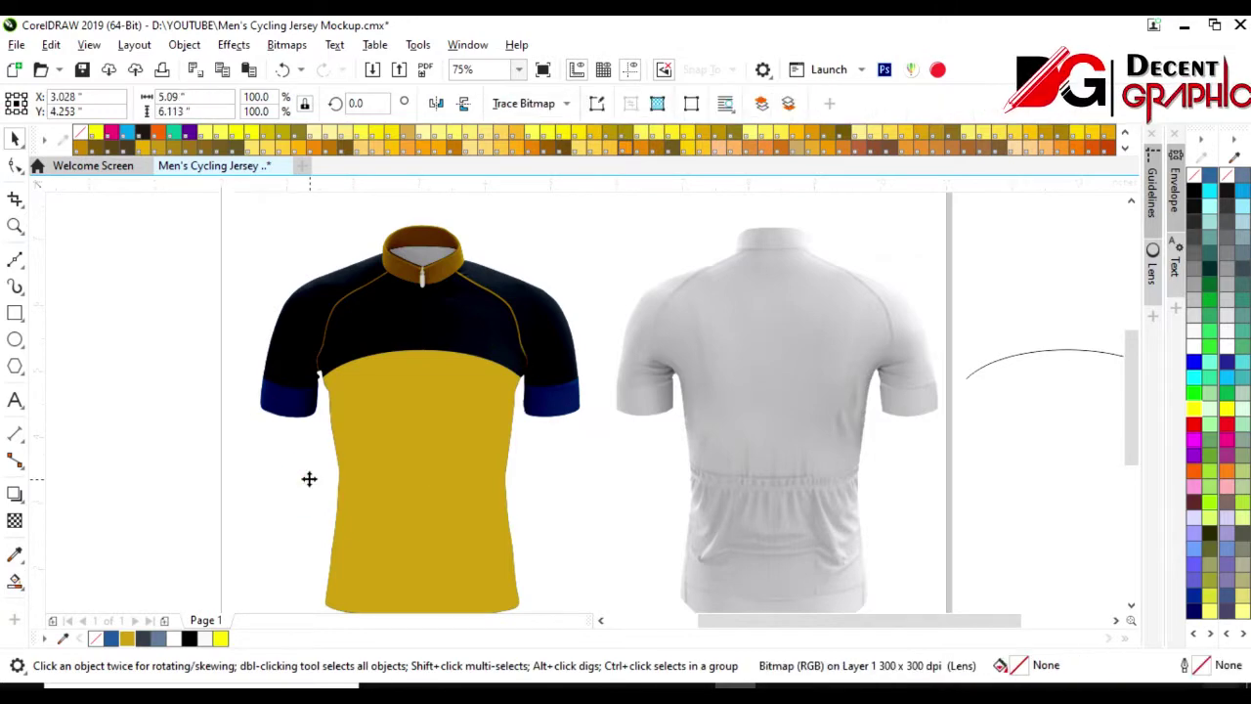
{"action": "key", "text": "shift+Page_Up"}
{"action": "left_click", "coordinate": [133, 329]}
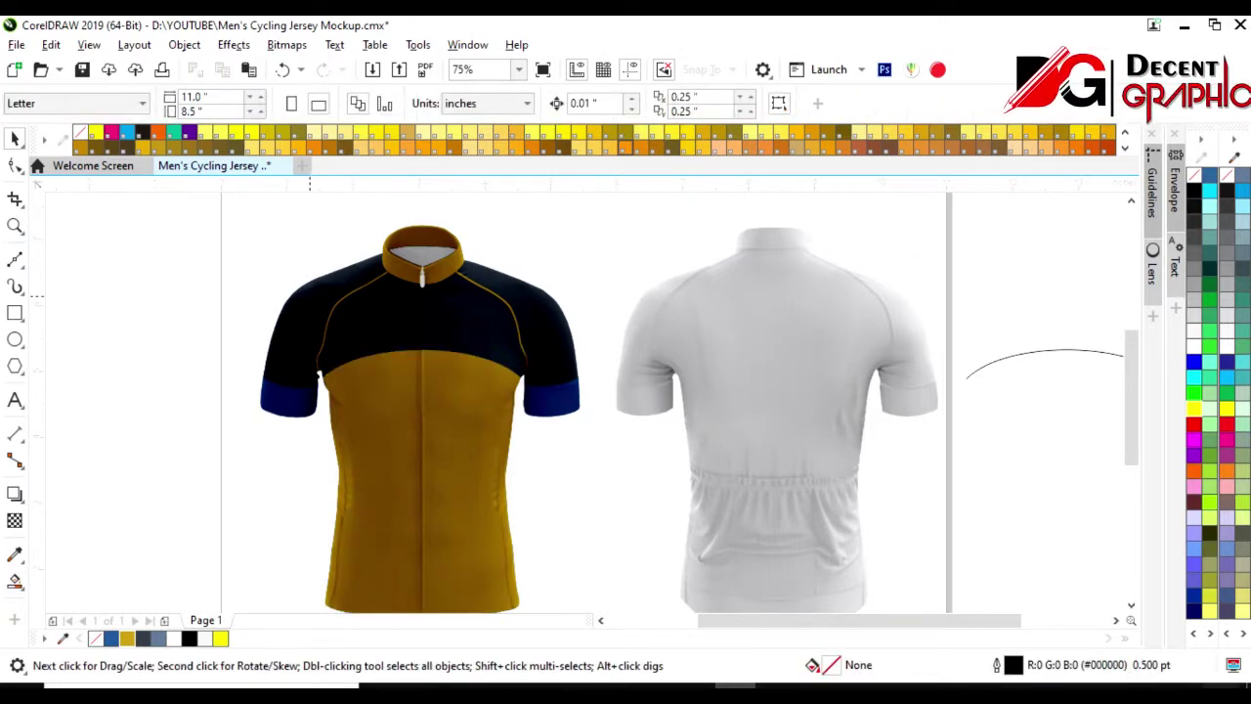
- Recolour the dark upper body blue-grey, restacking the front shading image around it
{"action": "scroll", "coordinate": [313, 255], "scroll_direction": "up", "scroll_amount": 1}
{"action": "left_click", "coordinate": [315, 247]}
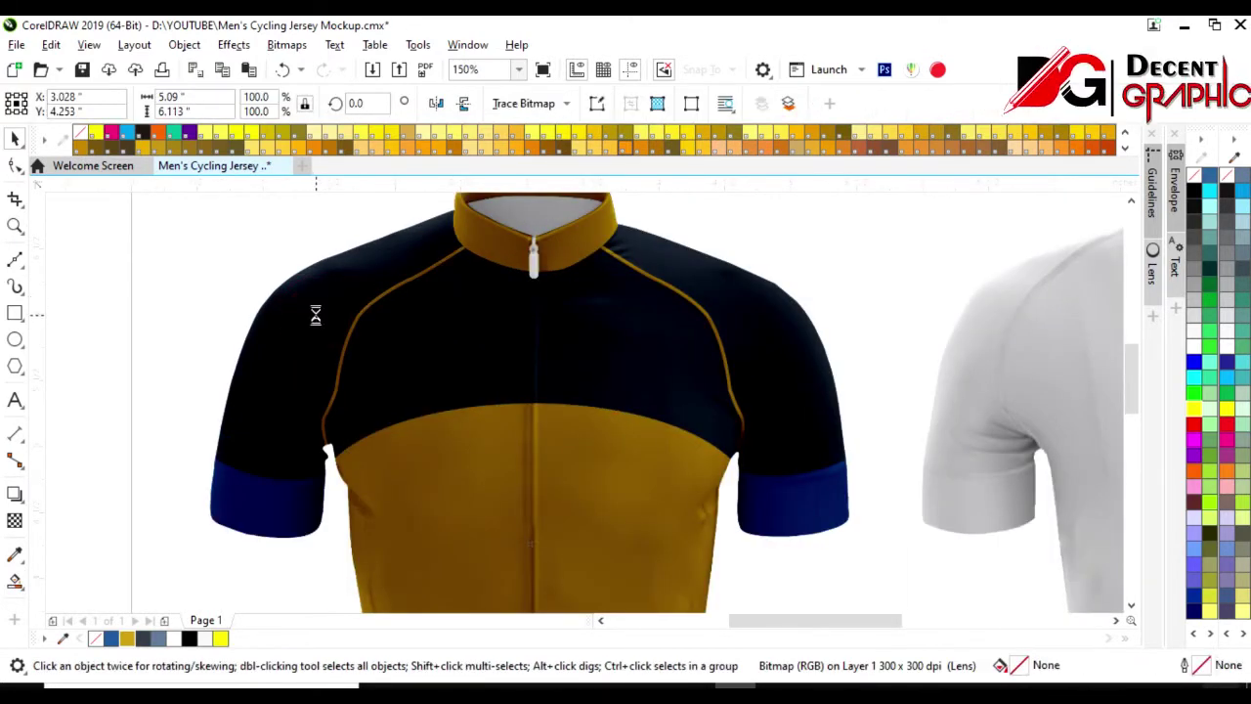
{"action": "key", "text": "shift+Page_Down"}
{"action": "left_click", "coordinate": [260, 384]}
{"action": "left_click", "coordinate": [160, 638]}
{"action": "left_click", "coordinate": [321, 575]}
{"action": "key", "text": "shift+Page_Up"}
{"action": "scroll", "coordinate": [433, 397], "scroll_direction": "down", "scroll_amount": 1}
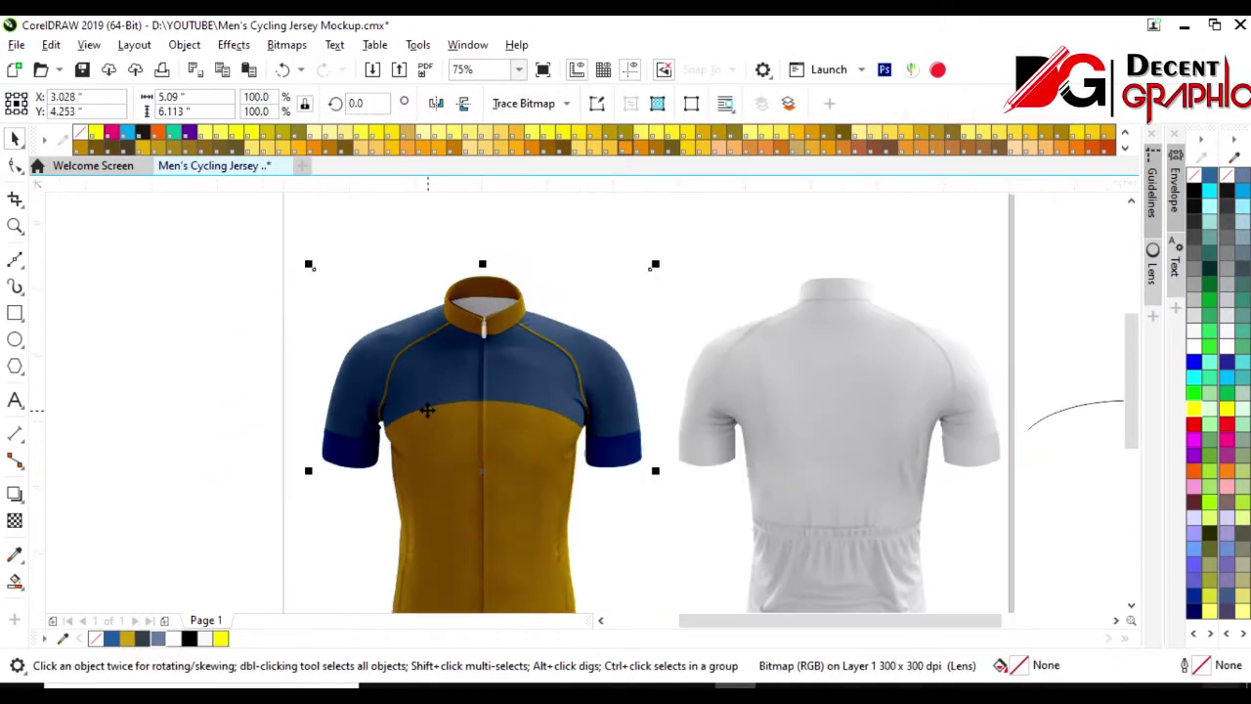
{"action": "key", "text": "shift+Page_Down"}
- Brighten the lower body yellow and fill the collar and yoke piping with it
{"action": "left_click", "coordinate": [417, 409]}
{"action": "left_click", "coordinate": [367, 523]}
{"action": "left_click", "coordinate": [418, 500]}
{"action": "left_click_drag", "start_coordinate": [1195, 415], "coordinate": [1131, 475]}
{"action": "left_click", "coordinate": [504, 315]}
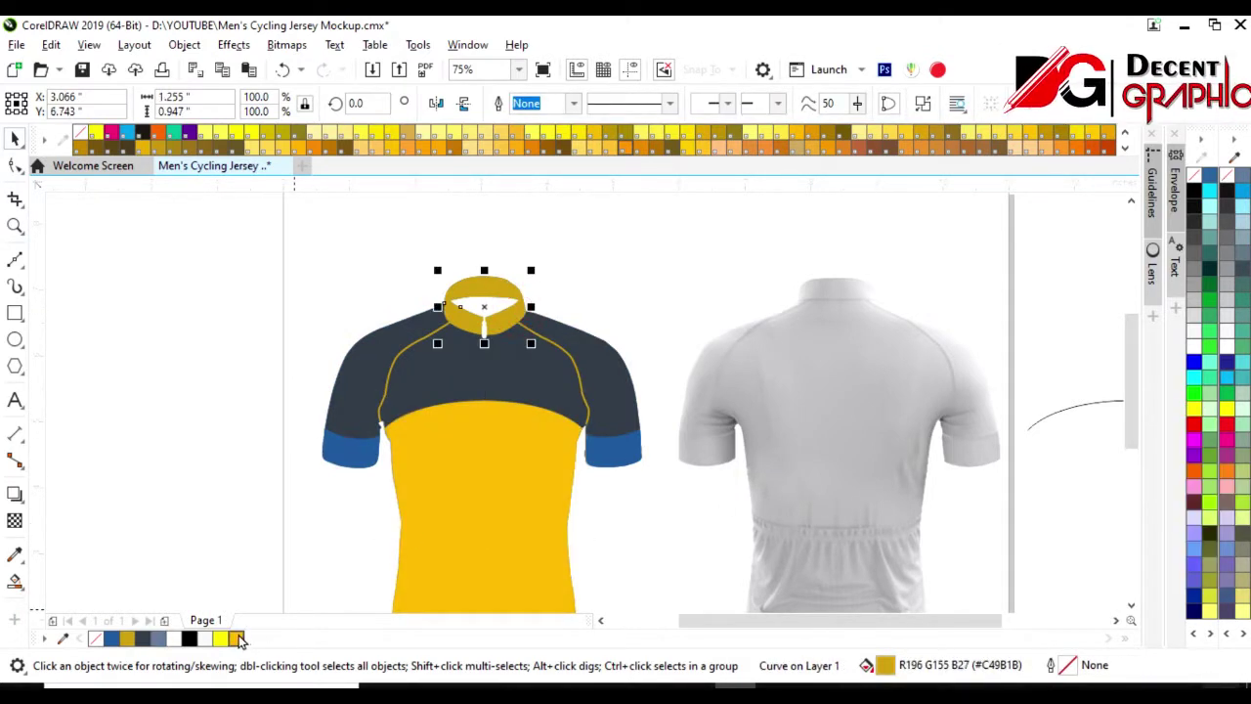
{"action": "left_click", "coordinate": [236, 638]}
{"action": "key", "text": "Tab"}
{"action": "left_click", "coordinate": [238, 639]}
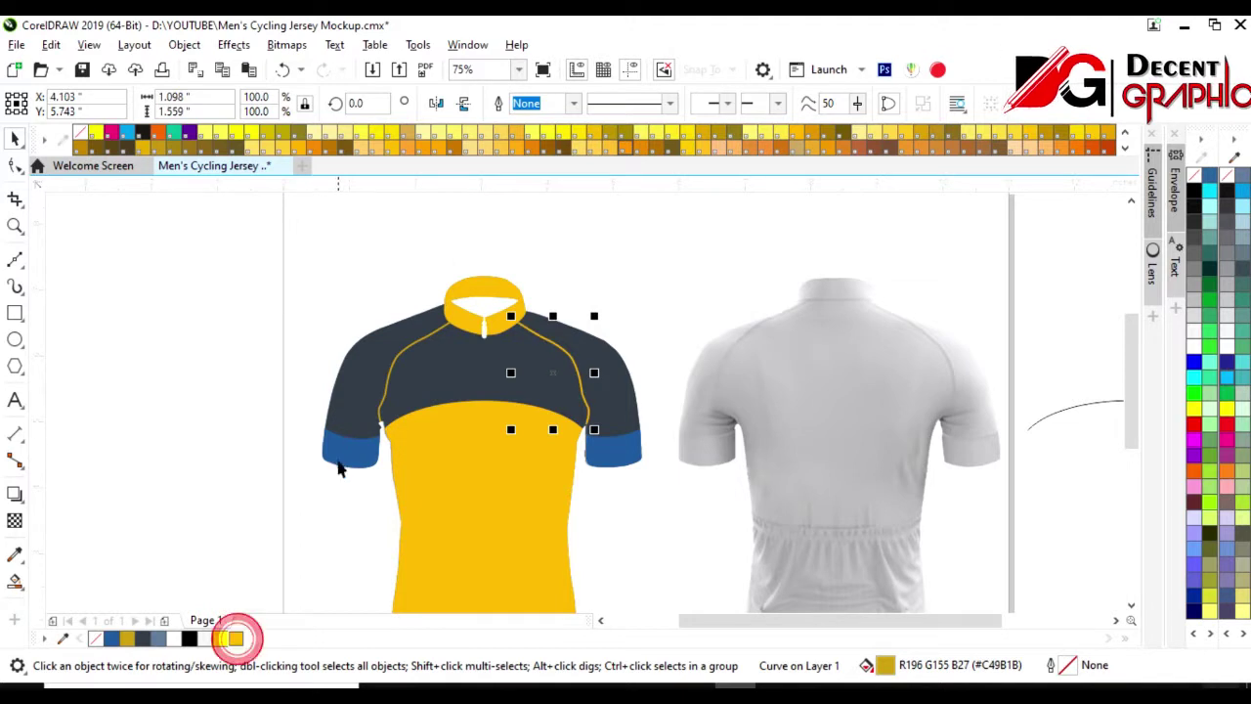
{"action": "left_click", "coordinate": [389, 388]}
{"action": "left_click", "coordinate": [372, 516]}
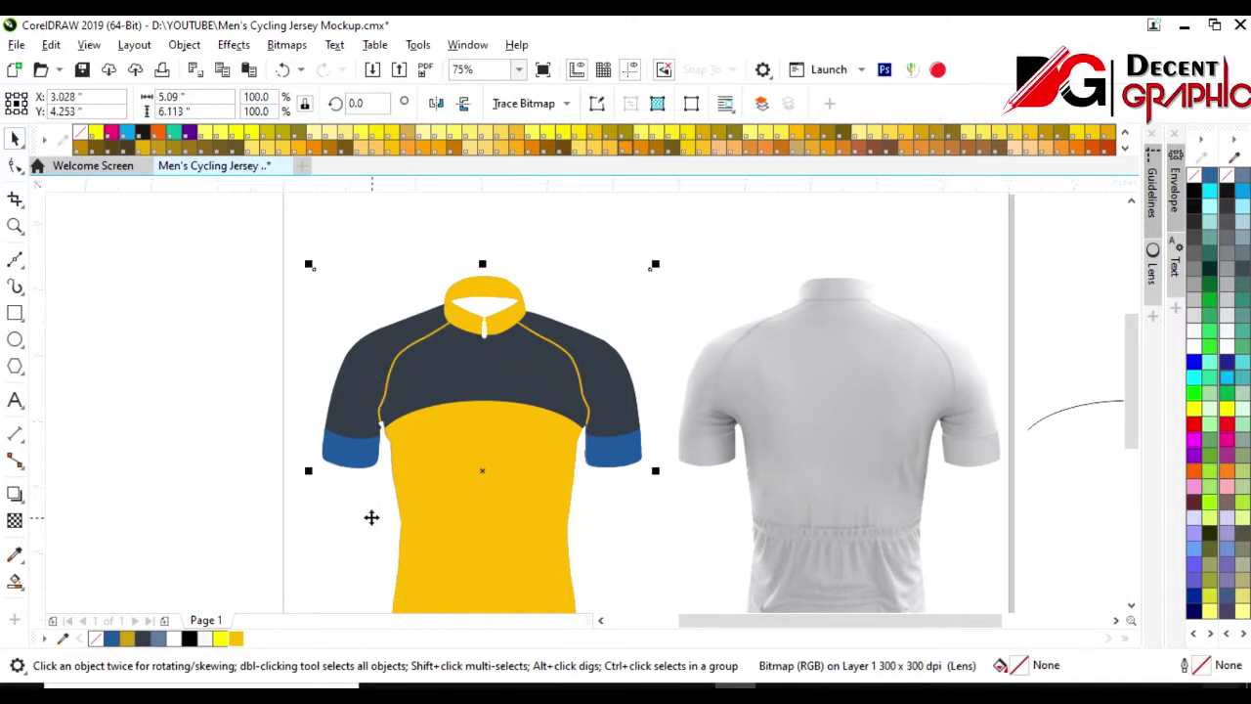
{"action": "left_click", "coordinate": [163, 323]}
- Colour the left and right sleeve cuffs orange
{"action": "scroll", "coordinate": [333, 310], "scroll_direction": "down", "scroll_amount": 2}
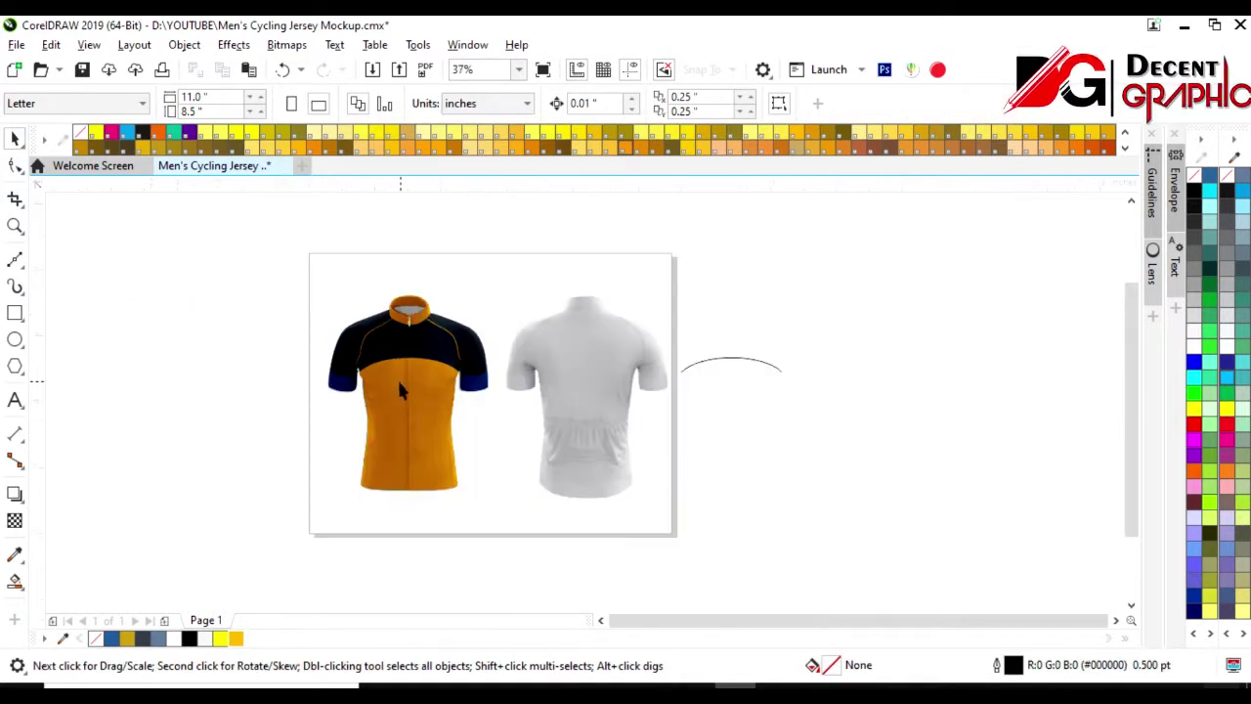
{"action": "scroll", "coordinate": [396, 377], "scroll_direction": "up", "scroll_amount": 2}
{"action": "left_click_drag", "start_coordinate": [210, 349], "coordinate": [357, 428]}
{"action": "left_click", "coordinate": [236, 638]}
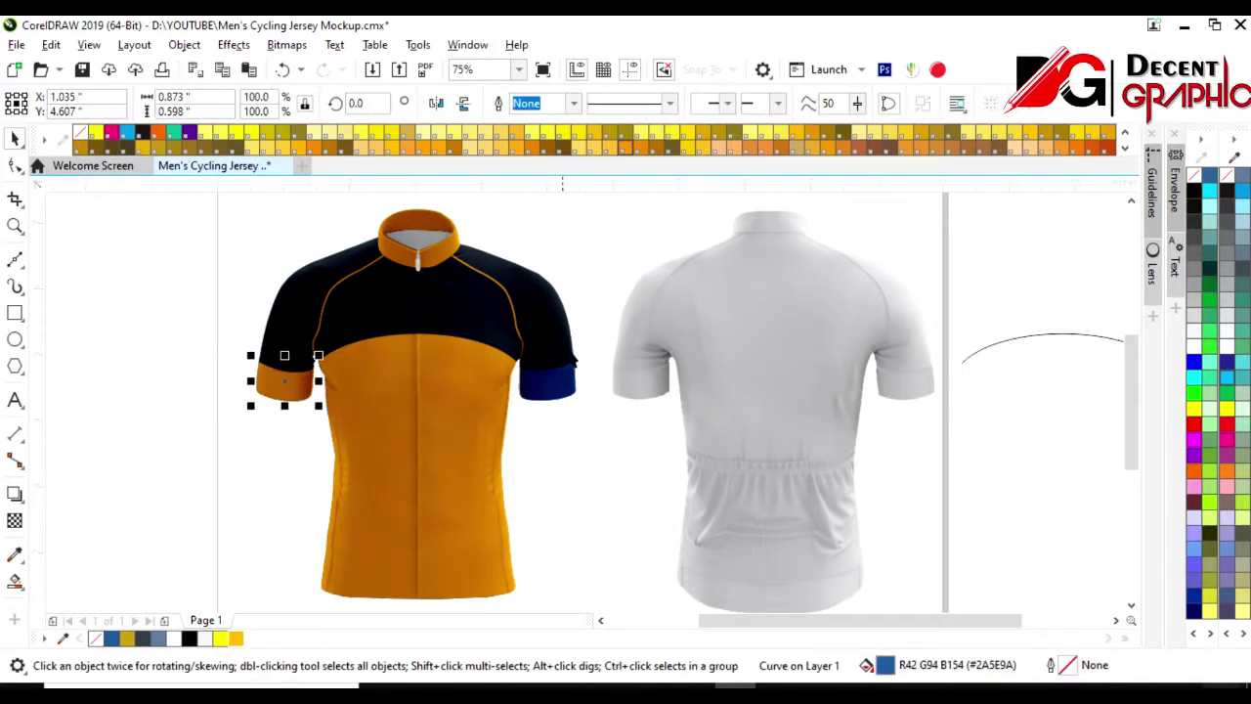
{"action": "left_click", "coordinate": [550, 381]}
{"action": "left_click", "coordinate": [235, 638]}
{"action": "left_click", "coordinate": [140, 405]}
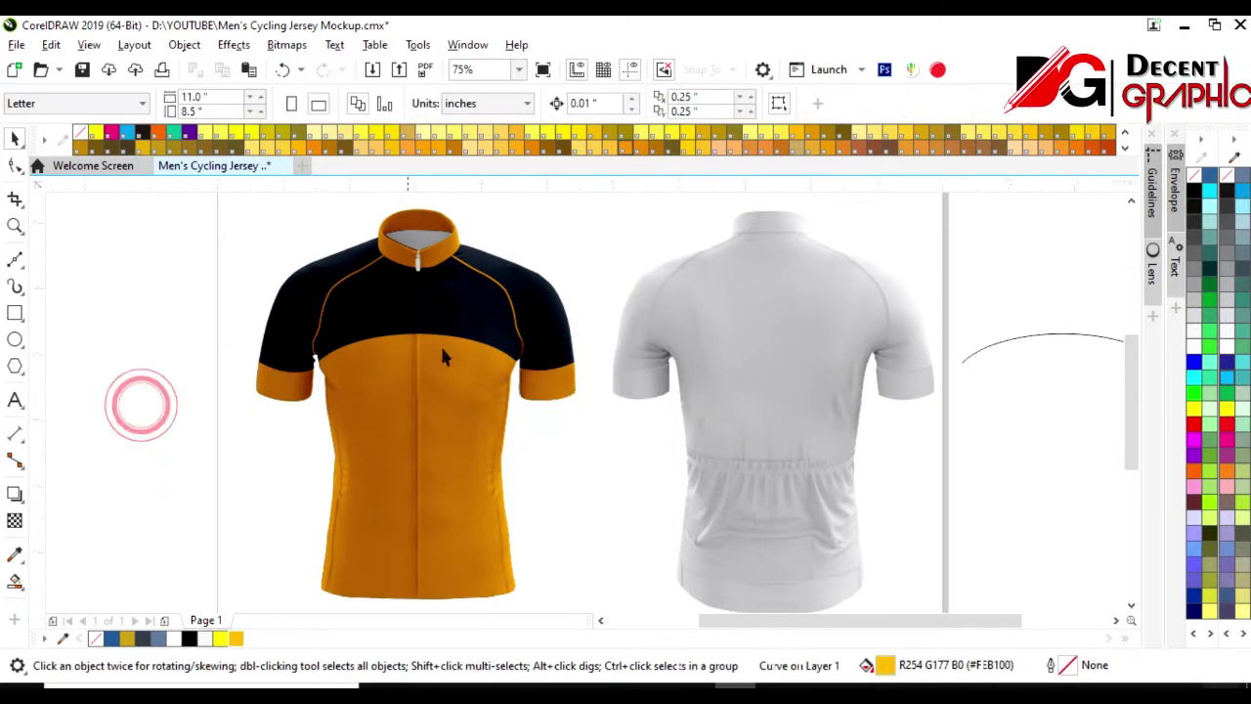
- Convert the back jersey image to a bitmap
{"action": "left_click", "coordinate": [750, 394]}
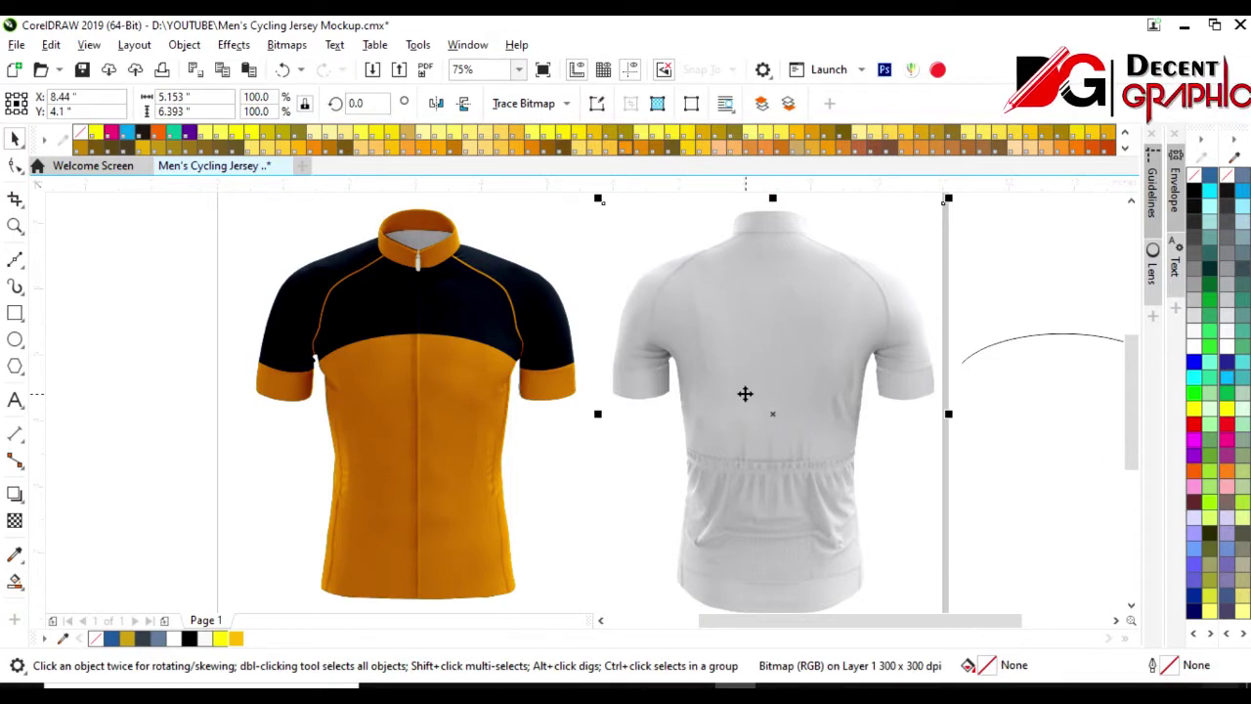
{"action": "left_click", "coordinate": [286, 45]}
{"action": "left_click", "coordinate": [332, 67]}
{"action": "left_click", "coordinate": [645, 456]}
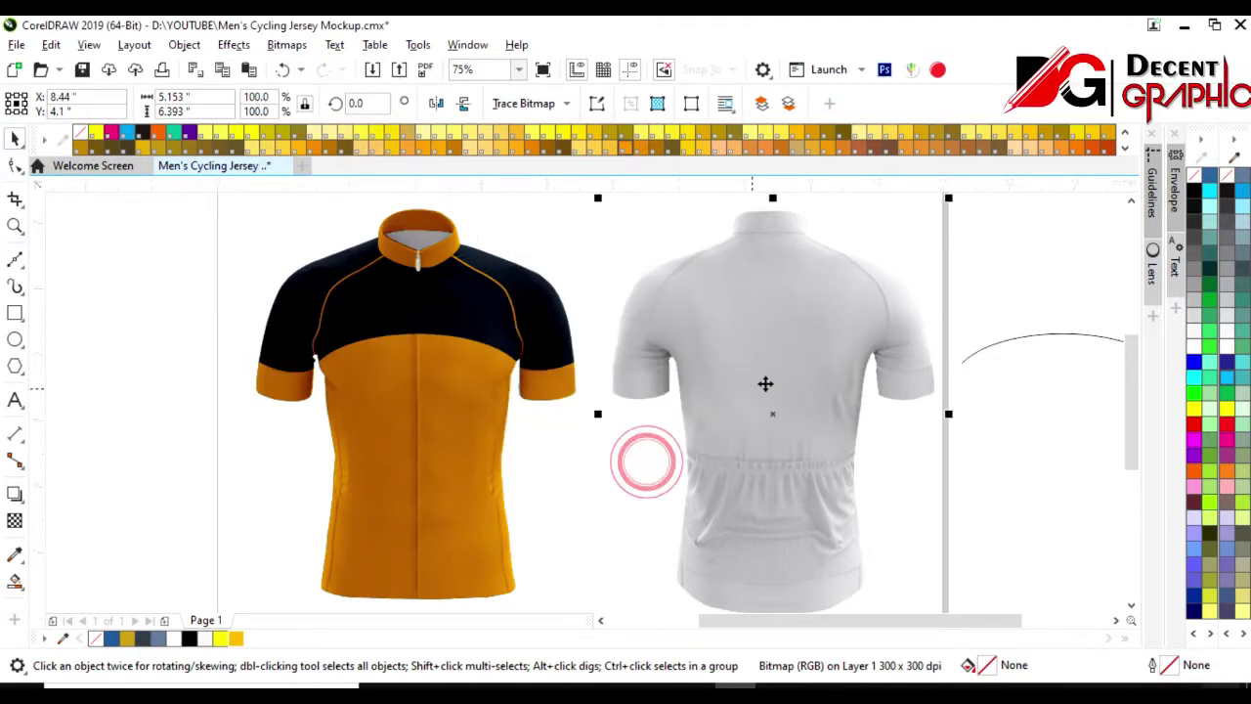
{"action": "scroll", "coordinate": [243, 313], "scroll_direction": "up", "scroll_amount": 2}
{"action": "left_click", "coordinate": [15, 312]}
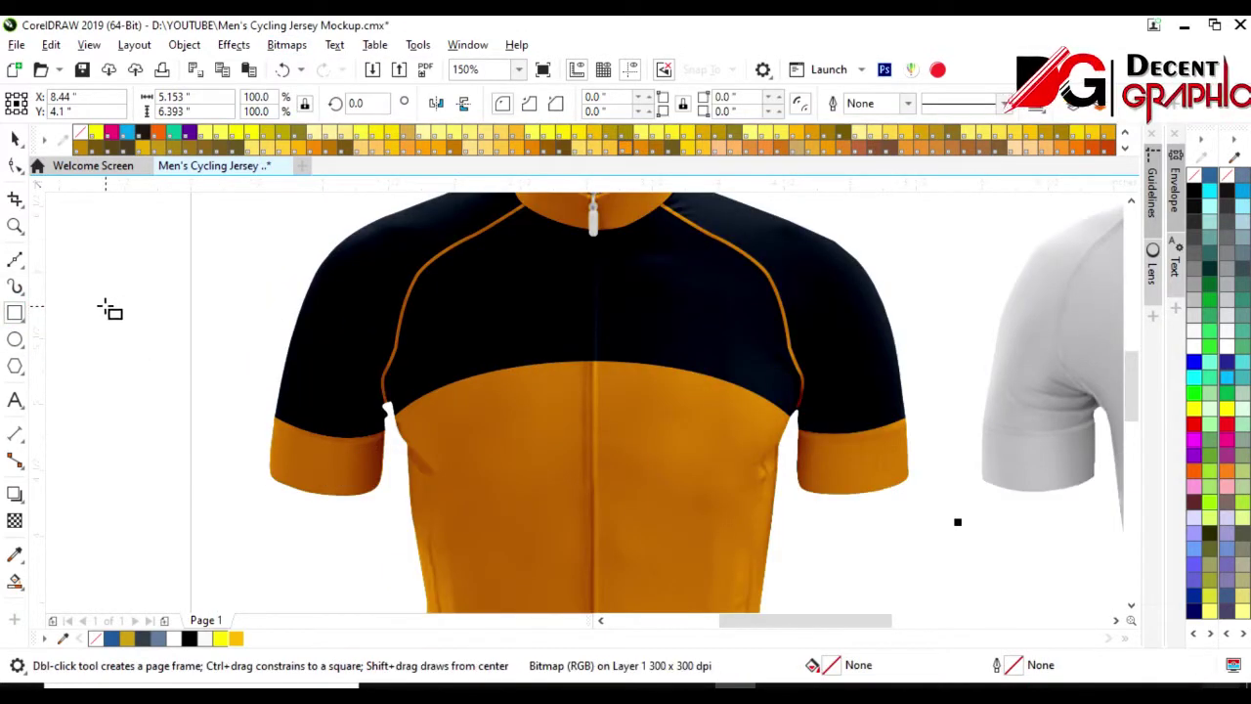
- Draw a small square with a 4 pt outline, convert the outline to an object, and rotate it into a diamond
{"action": "left_click_drag", "start_coordinate": [99, 301], "coordinate": [162, 361]}
{"action": "left_click", "coordinate": [908, 104]}
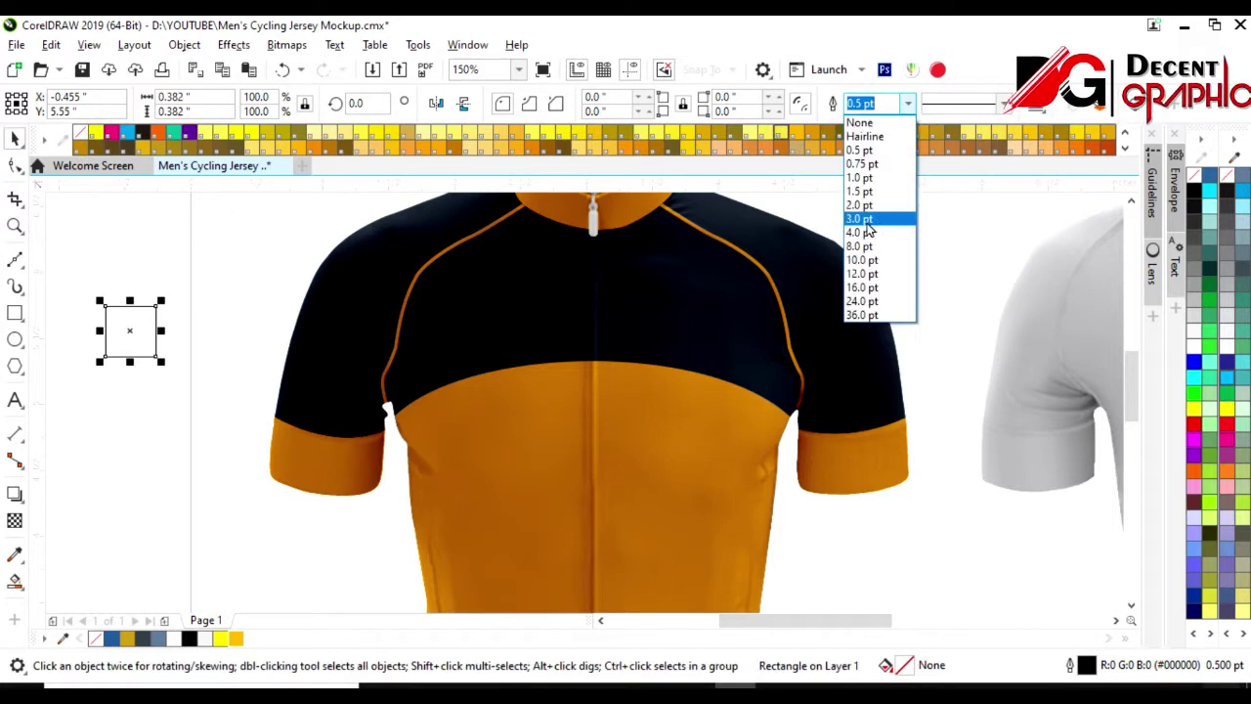
{"action": "left_click", "coordinate": [869, 229]}
{"action": "left_click_drag", "start_coordinate": [130, 331], "coordinate": [500, 445]}
{"action": "scroll", "coordinate": [479, 451], "scroll_direction": "up", "scroll_amount": 2}
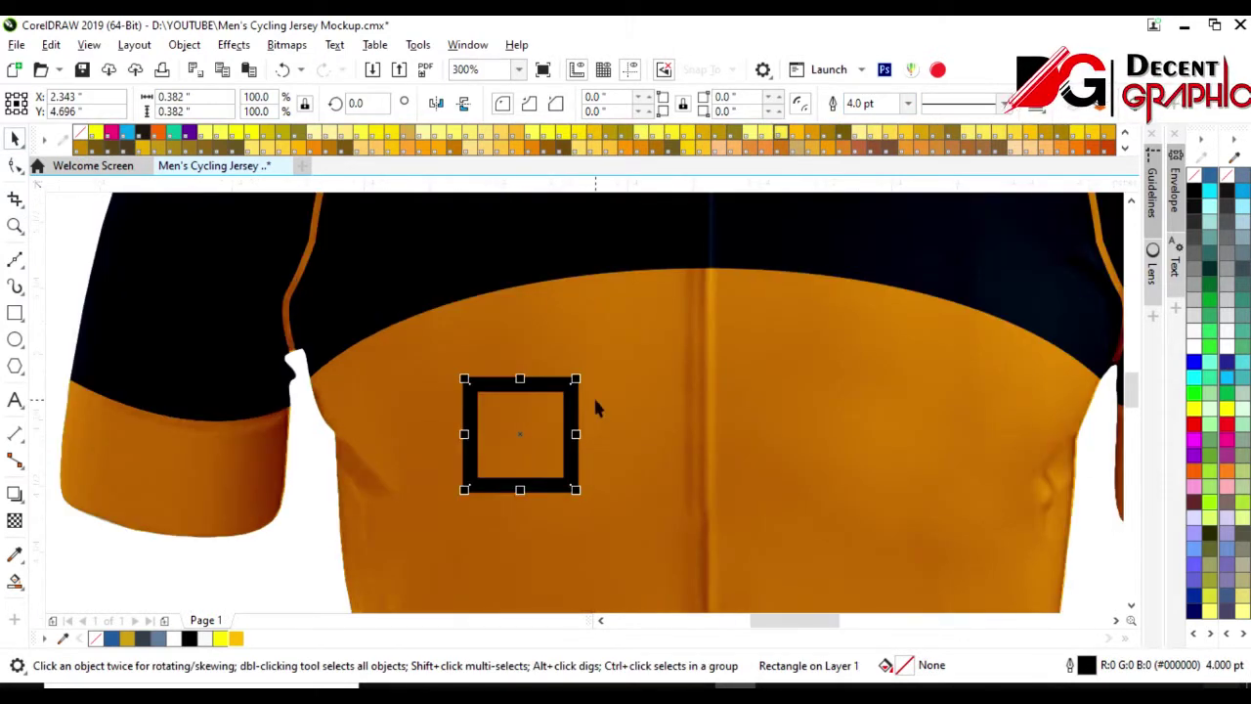
{"action": "mouse_move", "coordinate": [579, 377]}
{"action": "left_mouse_down"}
{"action": "mouse_move", "coordinate": [564, 391]}
{"action": "mouse_move", "coordinate": [591, 440]}
{"action": "left_mouse_up"}
{"action": "key", "text": "ctrl+q"}
{"action": "left_click", "coordinate": [572, 441]}
- Trim the diamond with a centred wide rectangle, then make the rectangle a narrower black bar without outline
{"action": "left_click", "coordinate": [15, 312]}
{"action": "mouse_move", "coordinate": [392, 405]}
{"action": "left_mouse_down"}
{"action": "mouse_move", "coordinate": [671, 481]}
{"action": "mouse_move", "coordinate": [618, 481]}
{"action": "left_mouse_up"}
{"action": "key", "text": "space"}
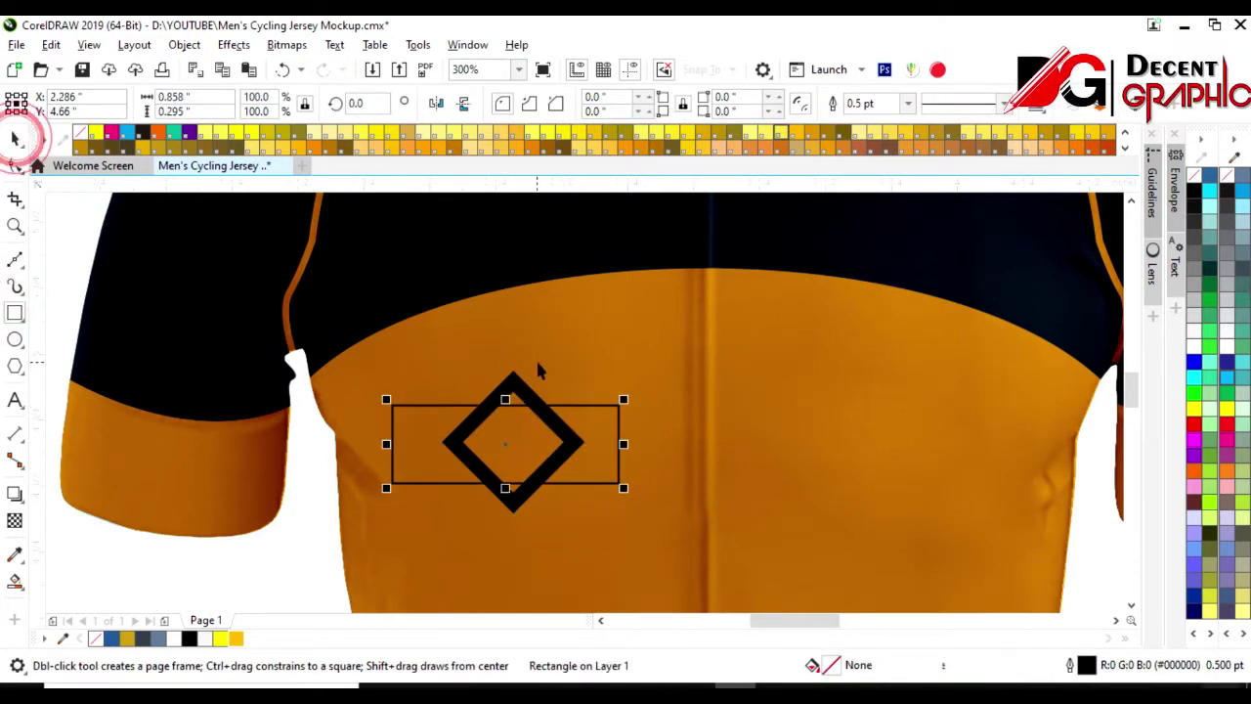
{"action": "left_click", "coordinate": [528, 383], "text": "shift"}
{"action": "key", "text": "c"}
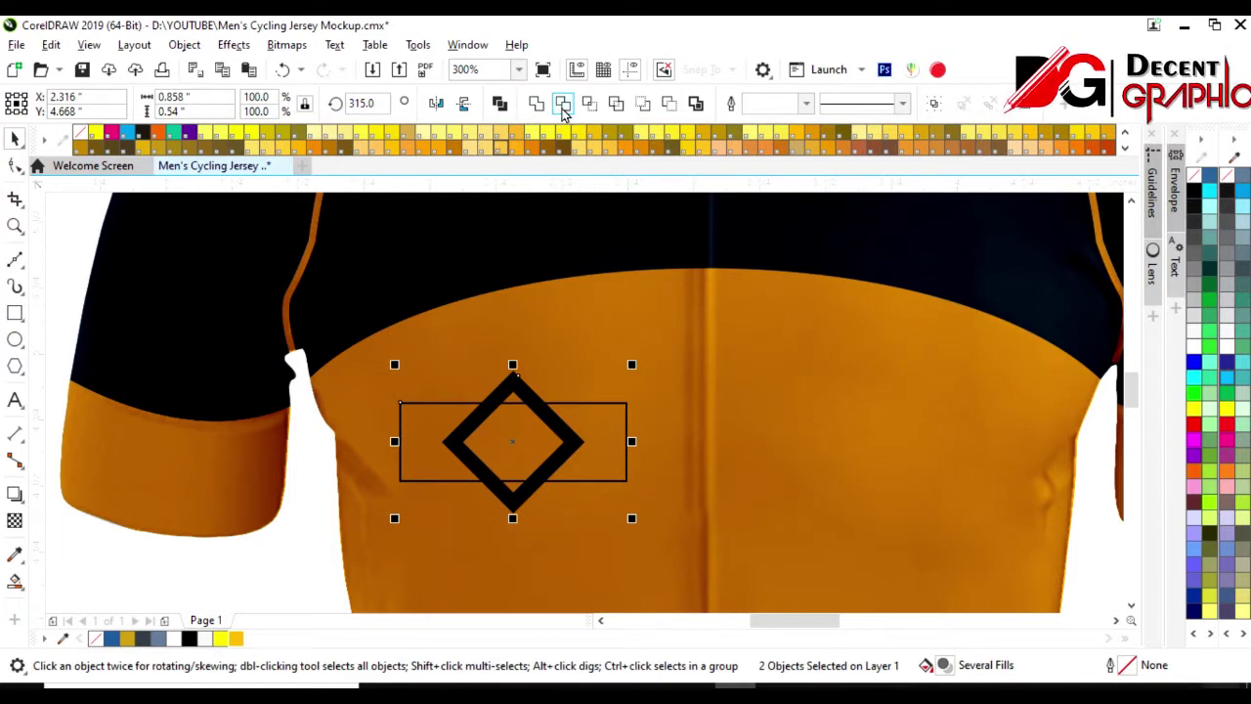
{"action": "left_click", "coordinate": [563, 105]}
{"action": "left_click", "coordinate": [629, 403]}
{"action": "left_click_drag", "start_coordinate": [631, 400], "coordinate": [611, 404]}
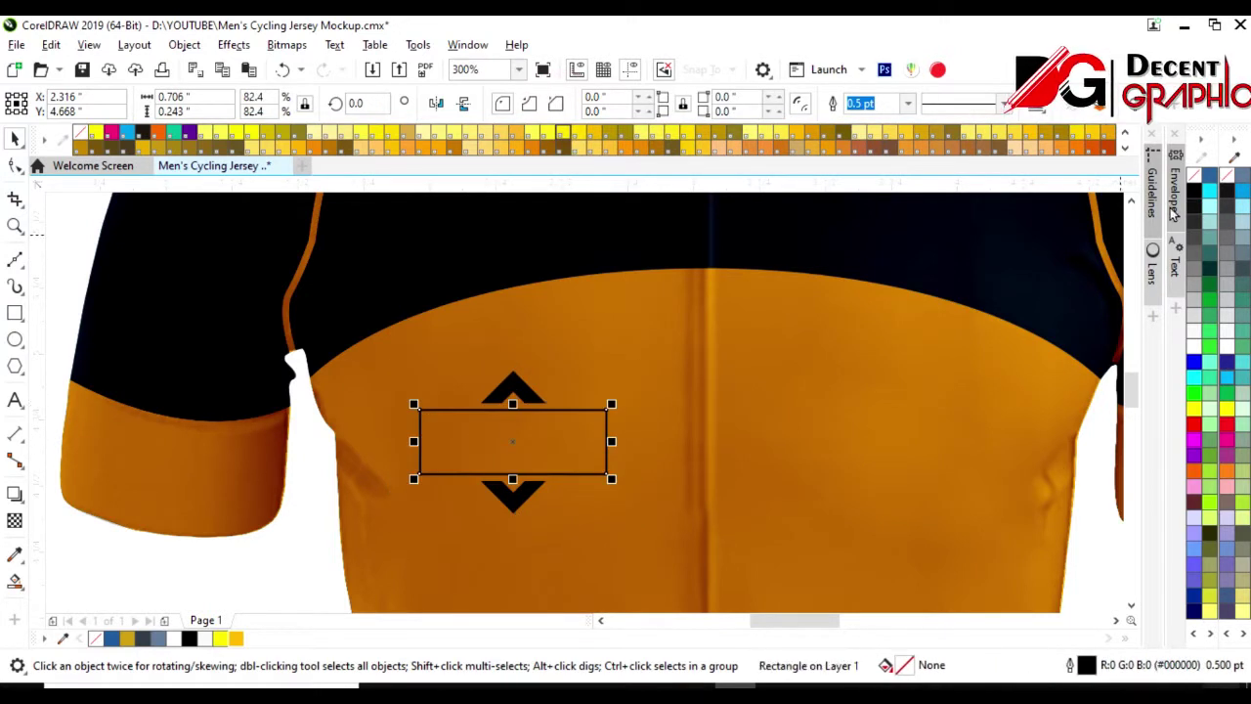
{"action": "left_click", "coordinate": [1194, 191]}
{"action": "right_click", "coordinate": [1193, 175]}
- Add bold 24 pt 'LOGO' text, centred on the black bar and coloured white
{"action": "left_click", "coordinate": [15, 399]}
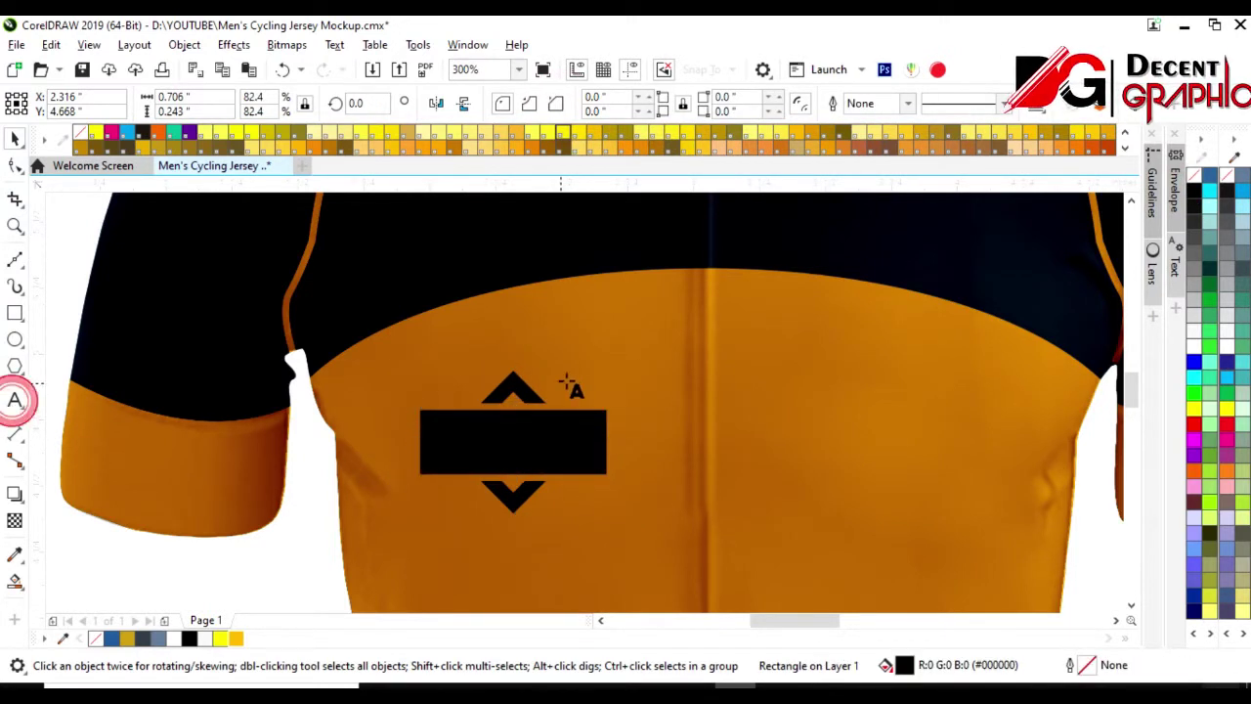
{"action": "type", "text": "24"}
{"action": "key", "text": "Return"}
{"action": "type", "text": "LOGO"}
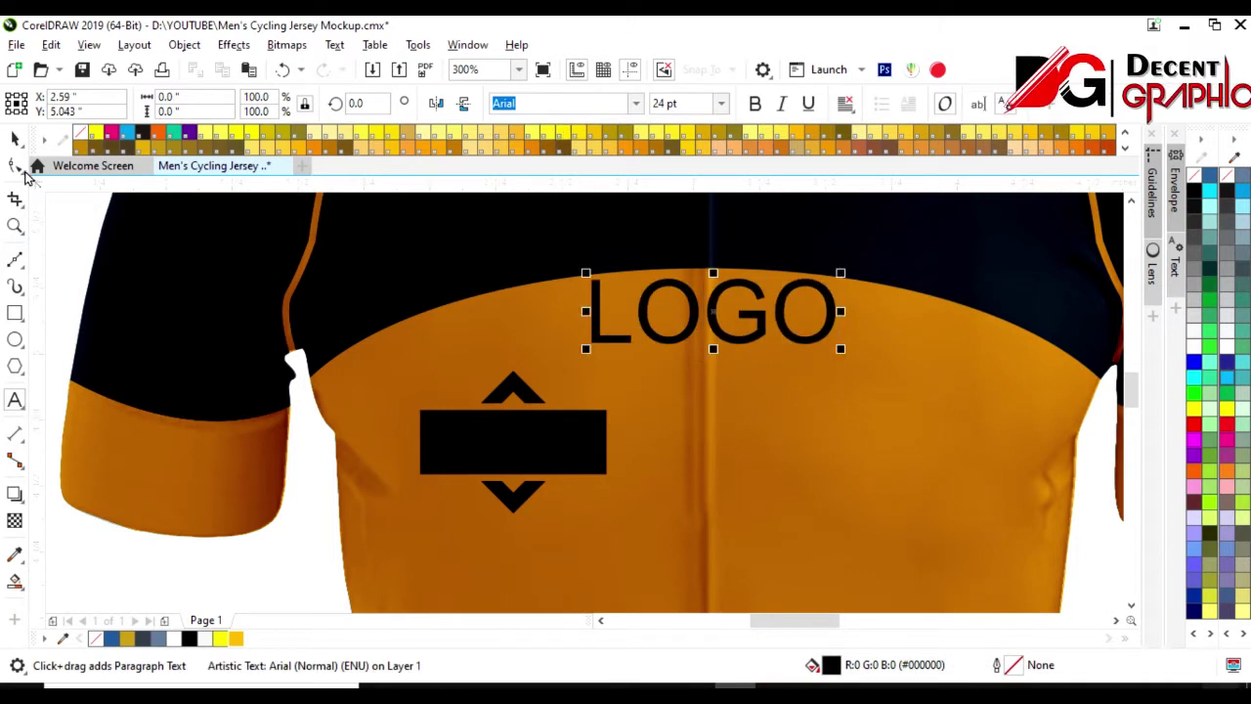
{"action": "key", "text": "Escape"}
{"action": "left_click", "coordinate": [756, 103]}
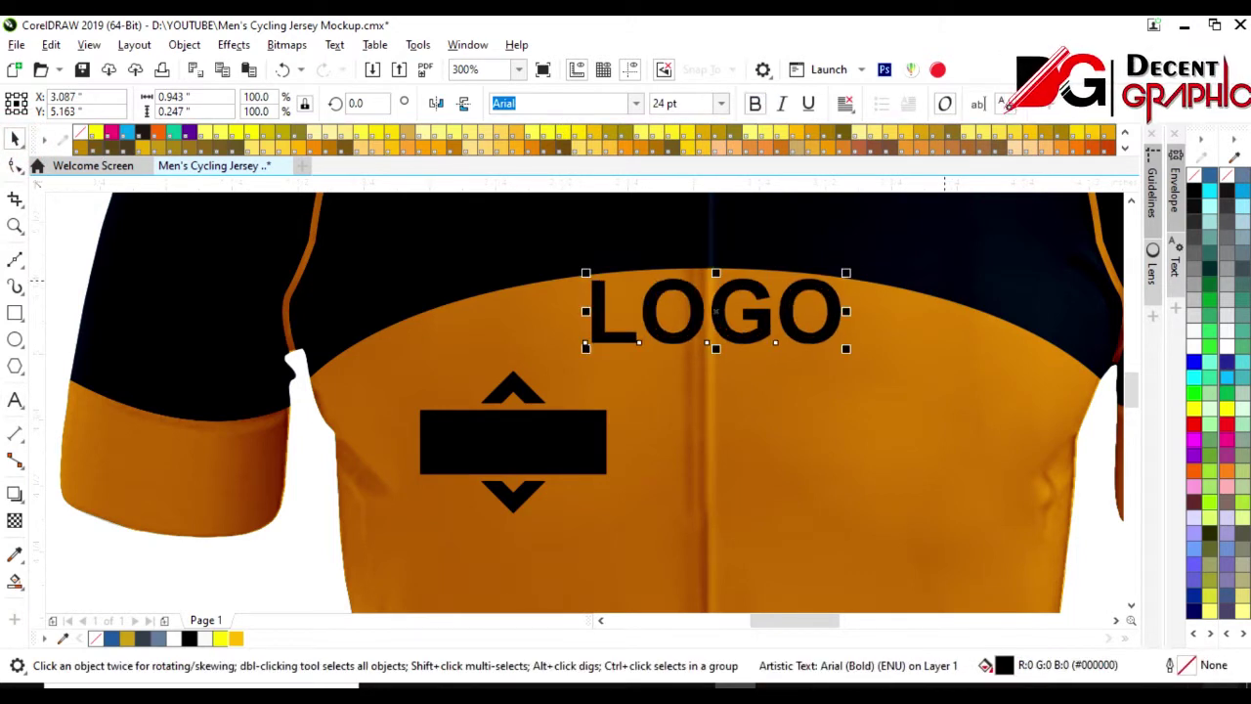
{"action": "left_click", "coordinate": [567, 453], "text": "shift"}
{"action": "key", "text": "c"}
{"action": "key", "text": "e"}
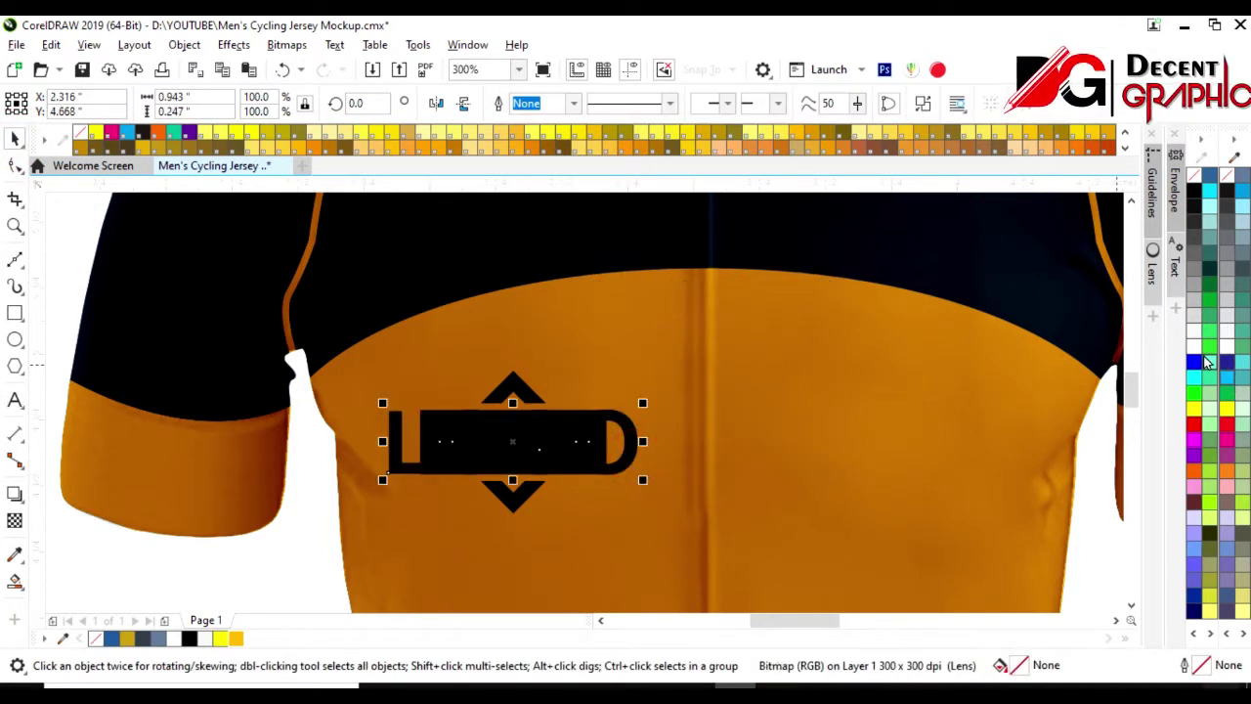
{"action": "left_click", "coordinate": [1194, 347]}
- Cut the LOGO letters out of the bar, group the badge, and place it on the upper left chest
{"action": "left_click_drag", "start_coordinate": [642, 403], "coordinate": [610, 415]}
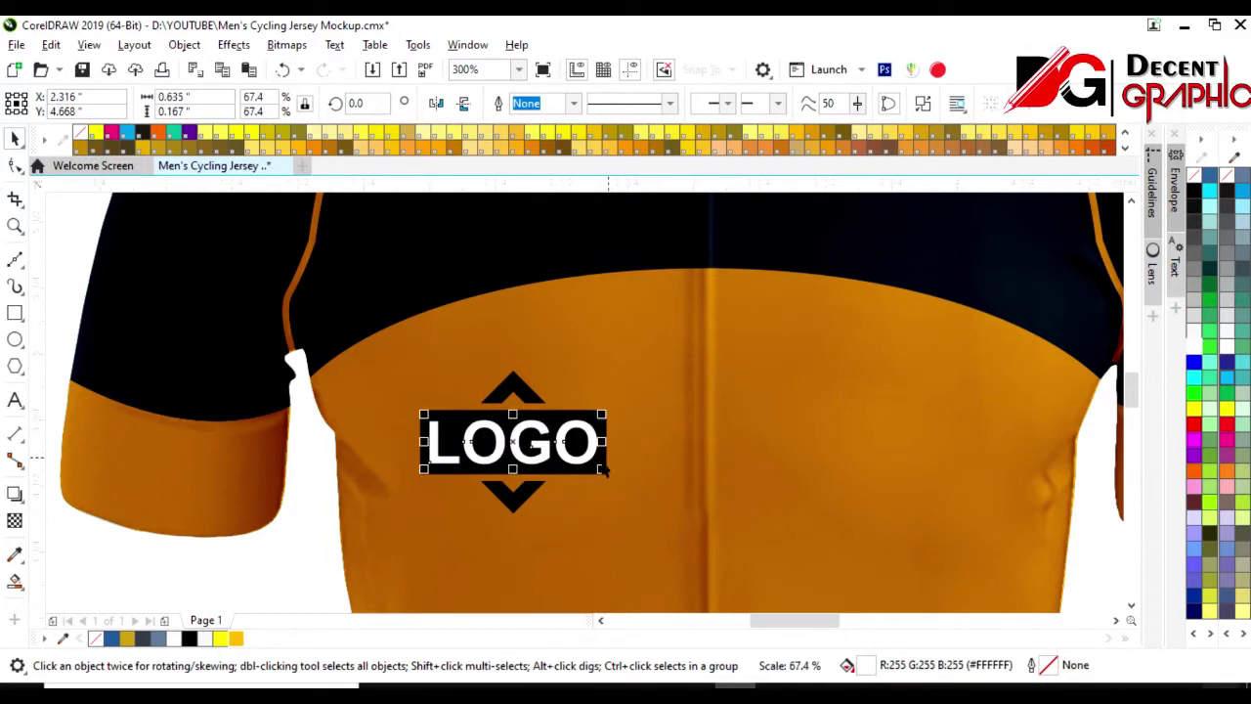
{"action": "left_click", "coordinate": [574, 477], "text": "shift"}
{"action": "left_click", "coordinate": [589, 479]}
{"action": "key", "text": "Delete"}
{"action": "left_click_drag", "start_coordinate": [352, 598], "coordinate": [351, 594]}
{"action": "key", "text": "ctrl+g"}
{"action": "scroll", "coordinate": [352, 592], "scroll_direction": "down", "scroll_amount": 1}
{"action": "left_click_drag", "start_coordinate": [426, 510], "coordinate": [418, 383]}
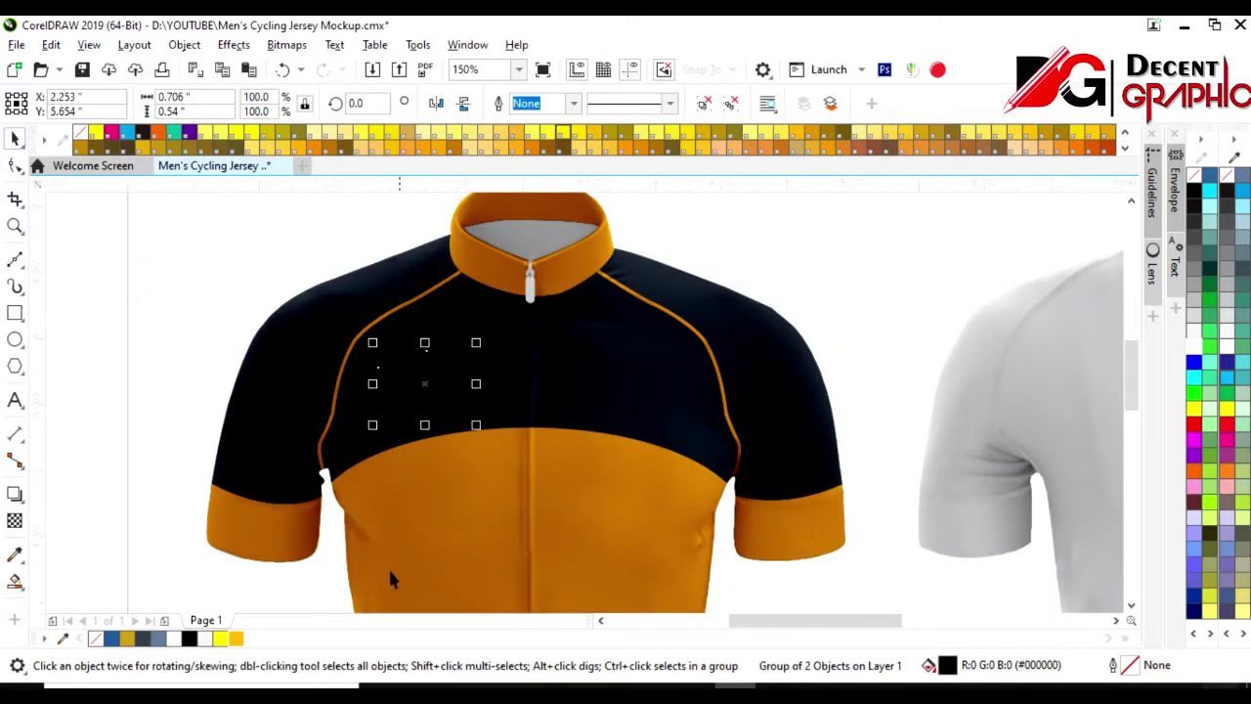
{"action": "left_click", "coordinate": [471, 492]}
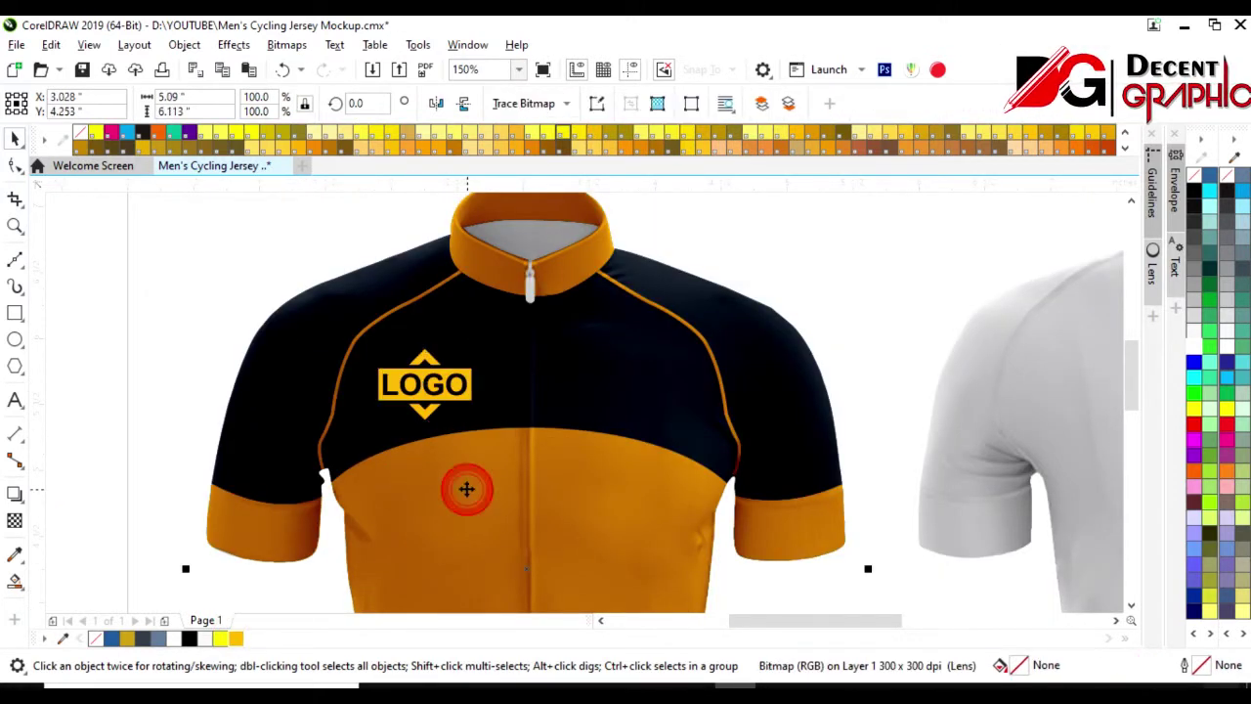
{"action": "scroll", "coordinate": [470, 492], "scroll_direction": "down", "scroll_amount": 1}
{"action": "left_click", "coordinate": [352, 358]}
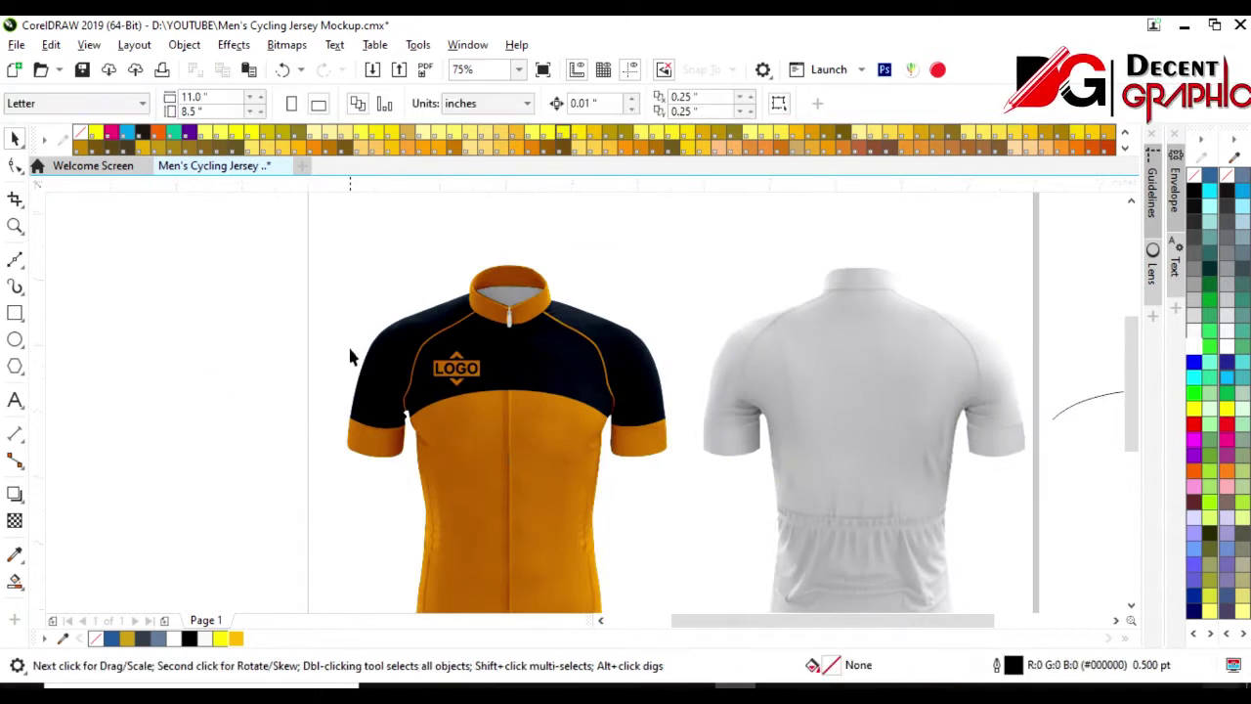
- Type the 'YourName' text to the left of the front jersey
{"action": "scroll", "coordinate": [352, 357], "scroll_direction": "down", "scroll_amount": 1}
{"action": "scroll", "coordinate": [378, 408], "scroll_direction": "up", "scroll_amount": 1}
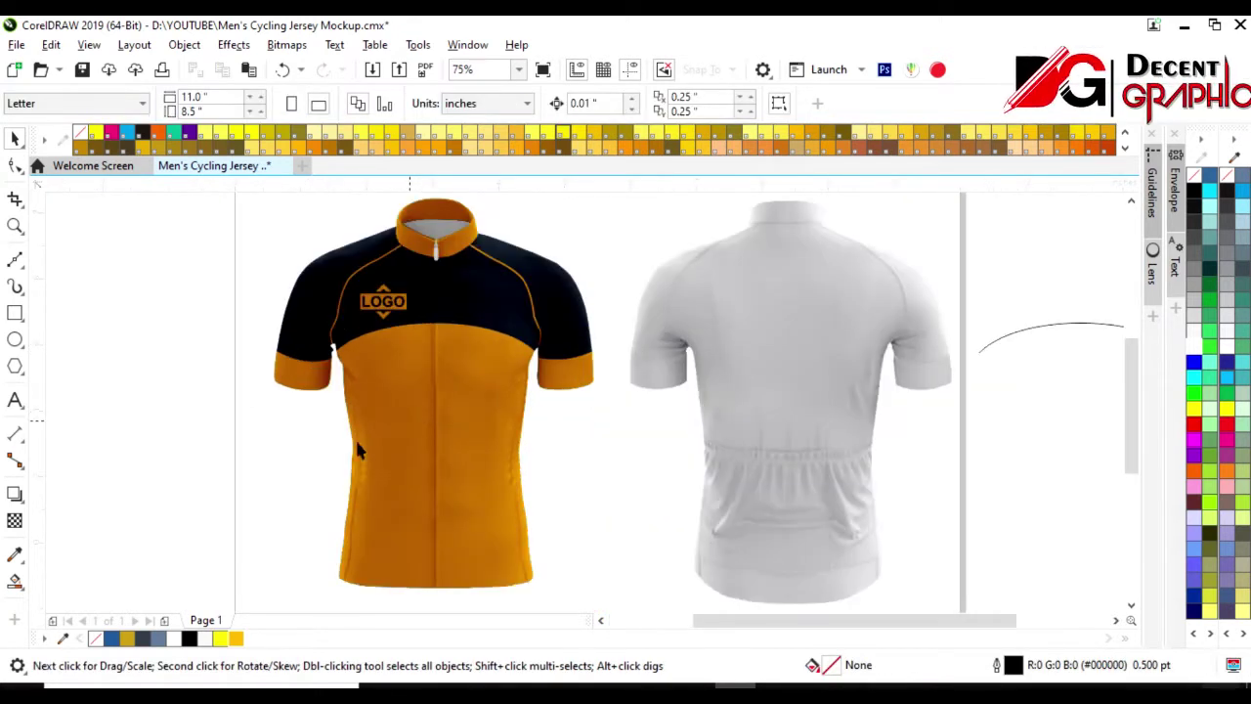
{"action": "left_click", "coordinate": [15, 399]}
{"action": "left_click", "coordinate": [125, 364]}
{"action": "type", "text": "YourName"}
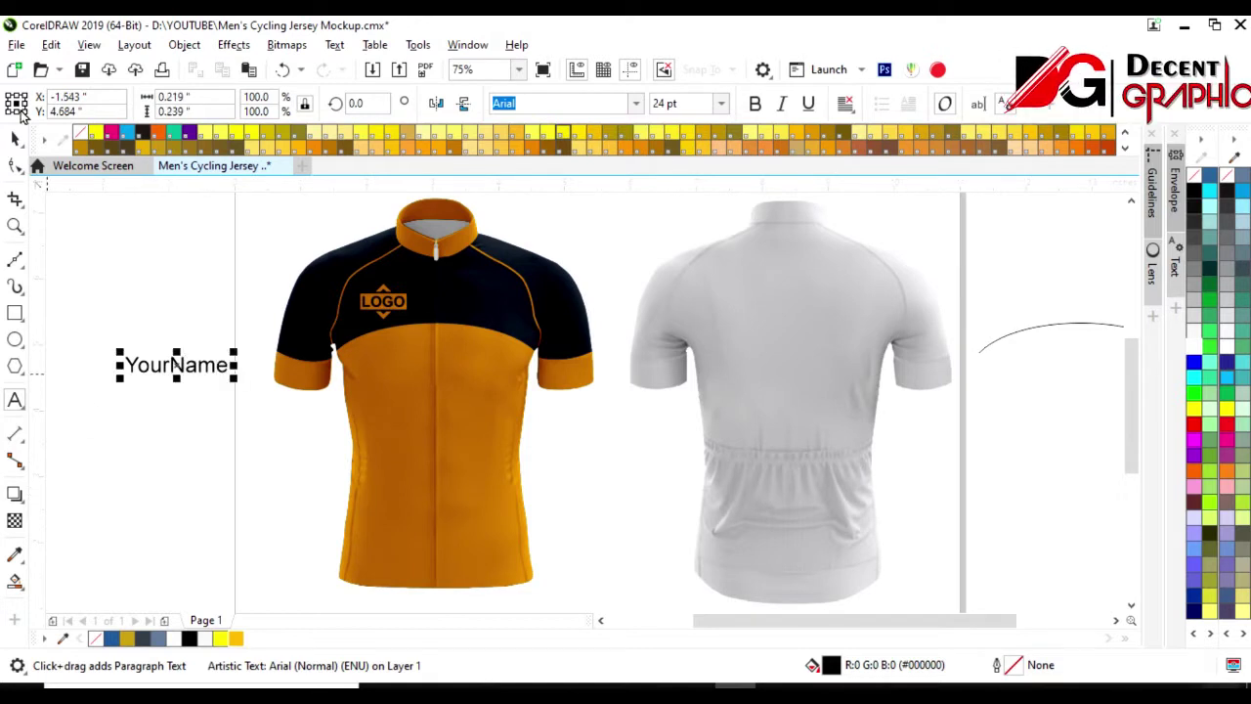
{"action": "left_click", "coordinate": [14, 137]}
- Set YourName in the Harbell Personal Use Only script font and move it onto the jersey front
{"action": "left_click", "coordinate": [635, 105]}
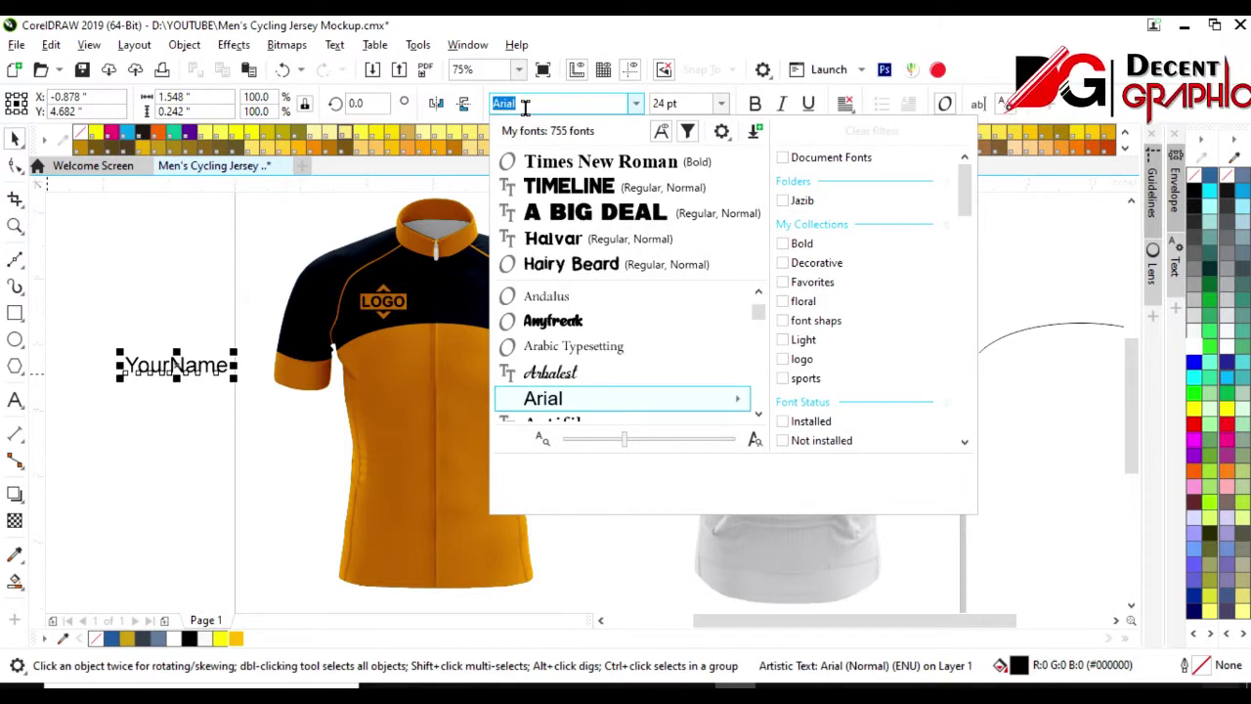
{"action": "type", "text": "ha"}
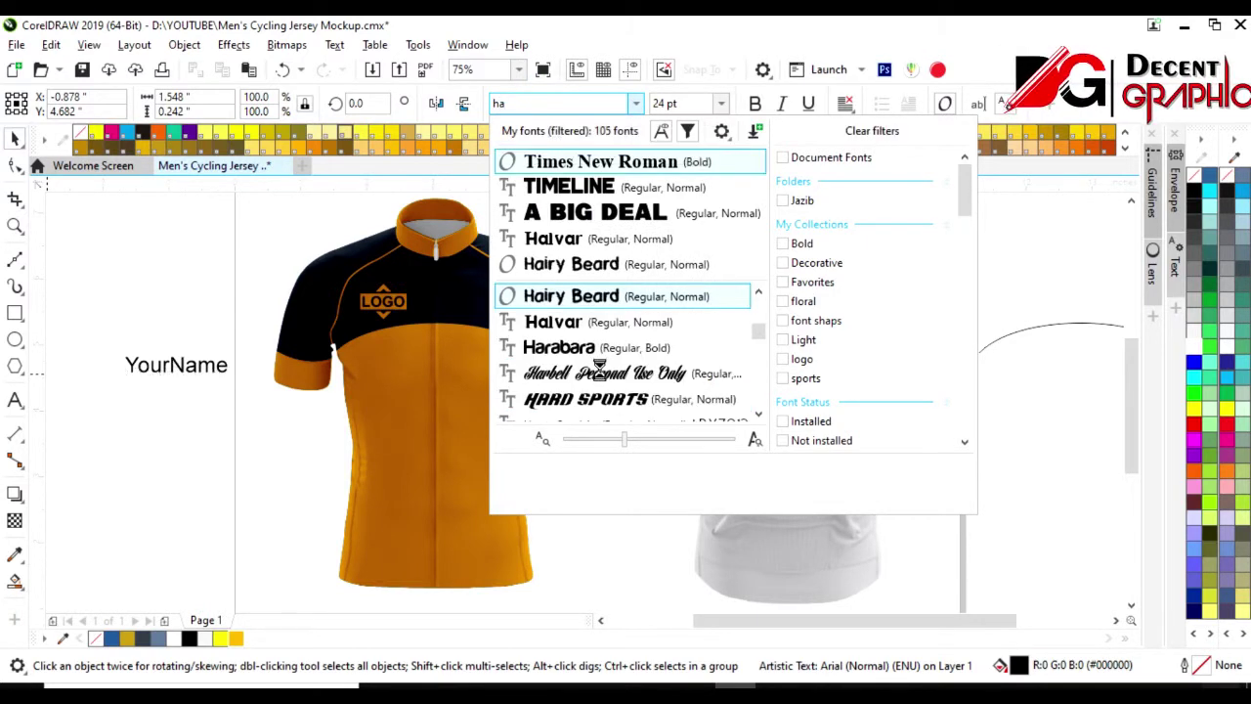
{"action": "left_click", "coordinate": [601, 376]}
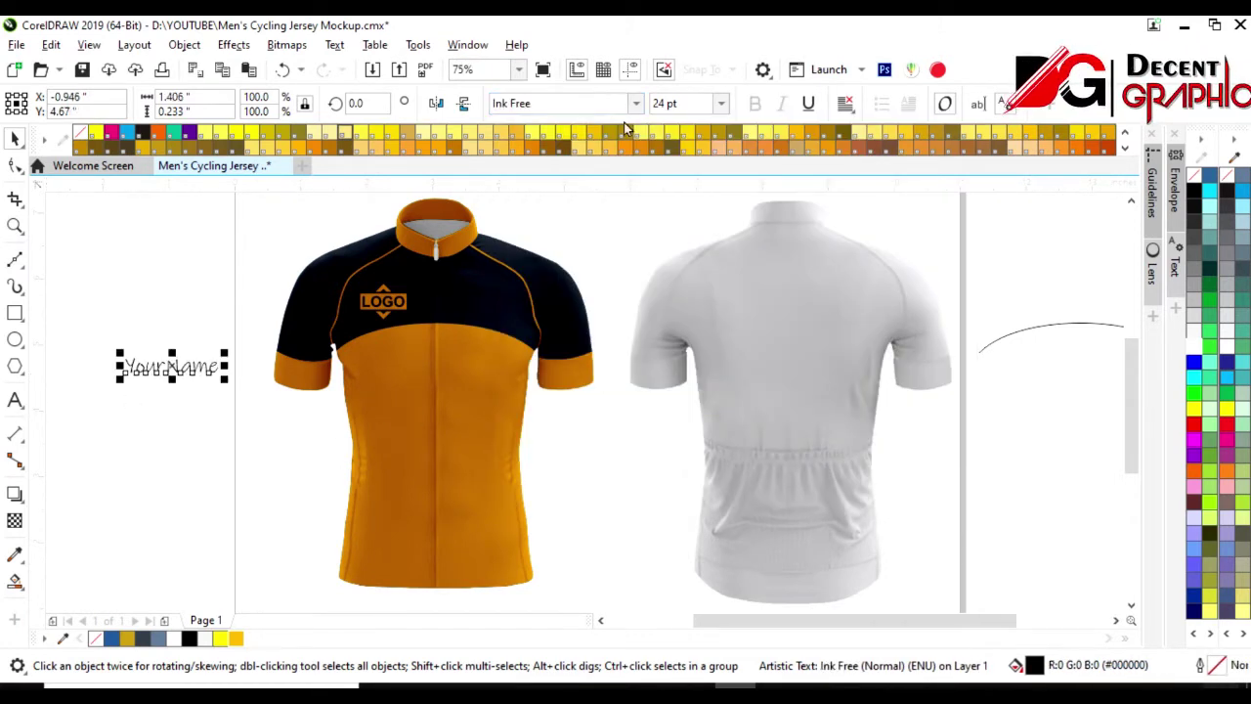
{"action": "left_click", "coordinate": [635, 105]}
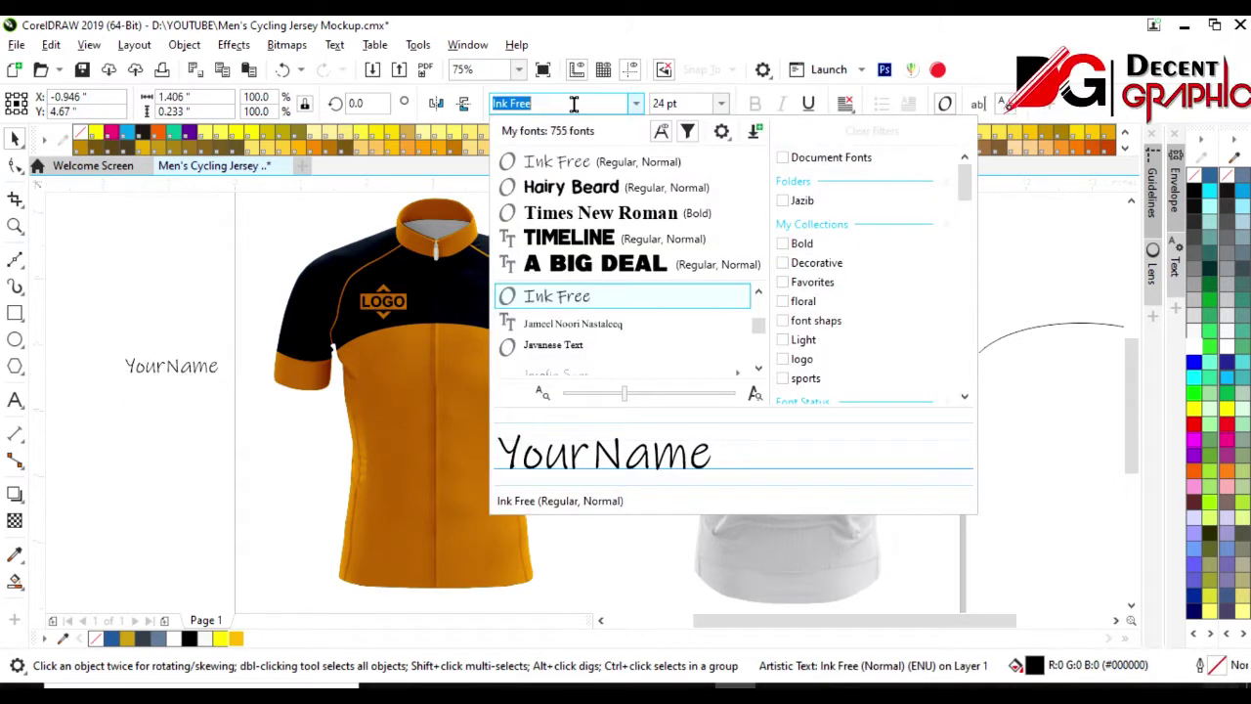
{"action": "type", "text": "ha"}
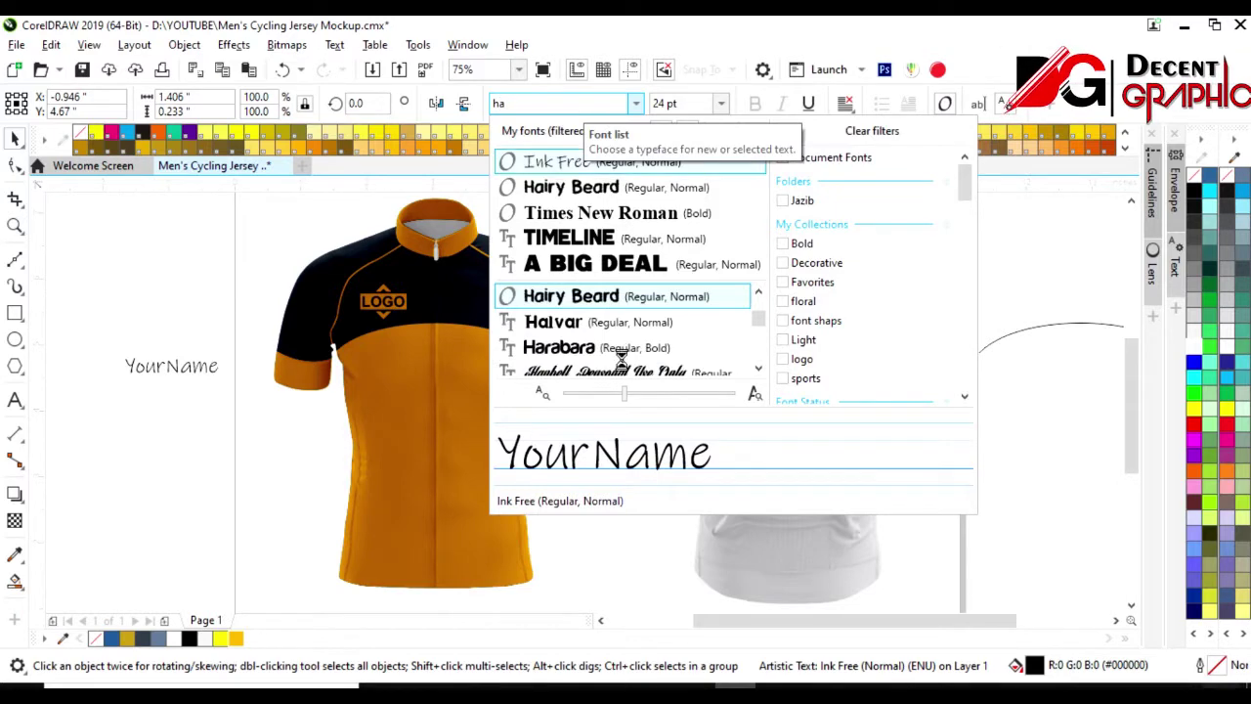
{"action": "scroll", "coordinate": [621, 375], "scroll_direction": "down", "scroll_amount": 1}
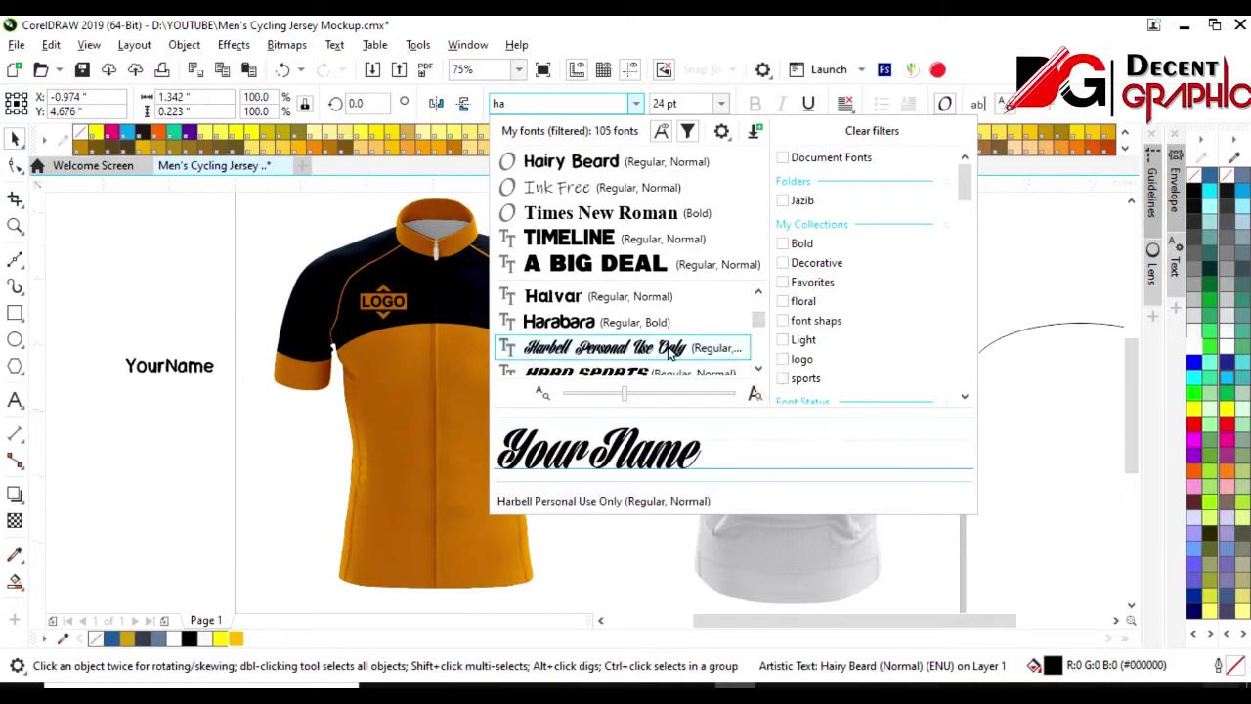
{"action": "left_click", "coordinate": [626, 359]}
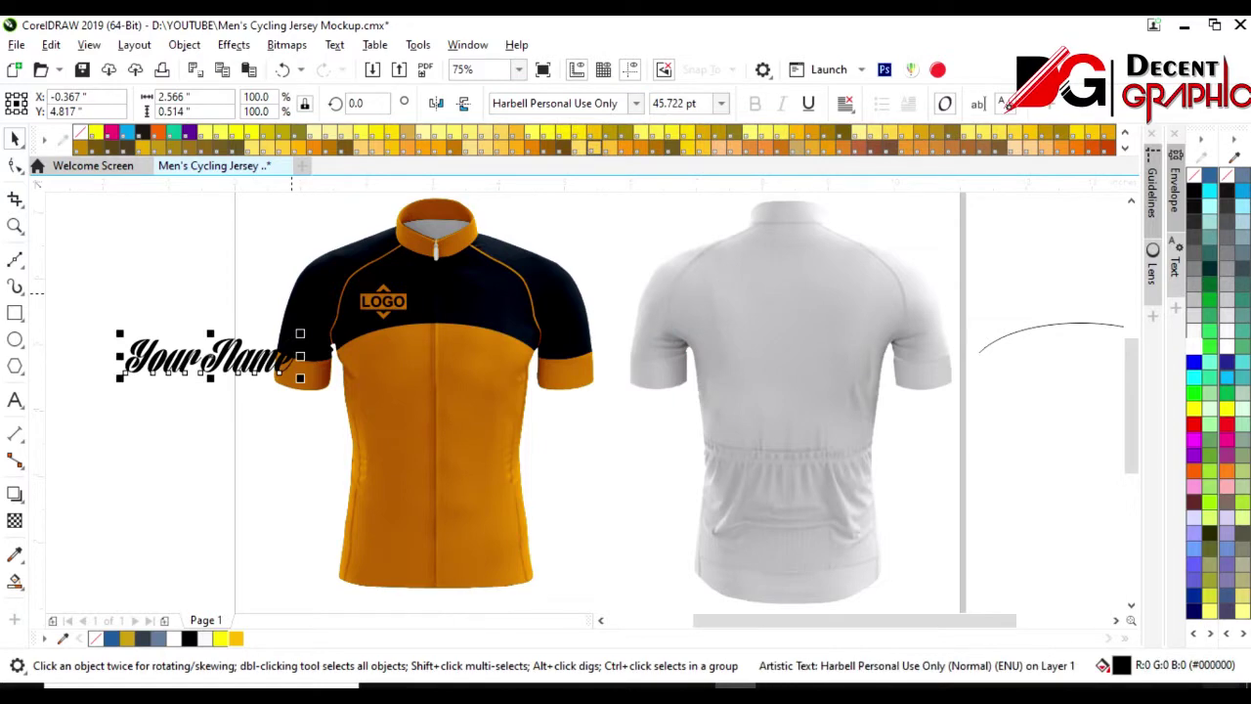
{"action": "left_click_drag", "start_coordinate": [210, 356], "coordinate": [445, 416]}
- Try tilting and rotating the YourName text, then undo the attempt
{"action": "scroll", "coordinate": [426, 440], "scroll_direction": "up", "scroll_amount": 1}
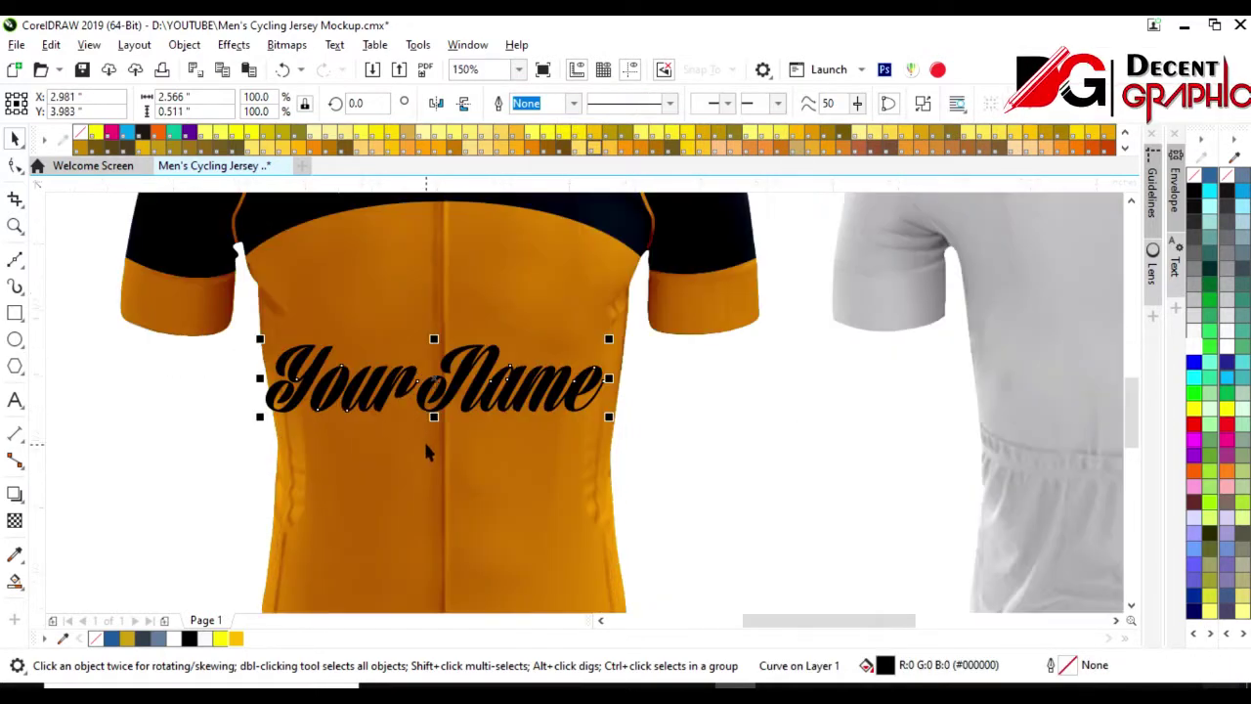
{"action": "left_click_drag", "start_coordinate": [613, 375], "coordinate": [610, 324]}
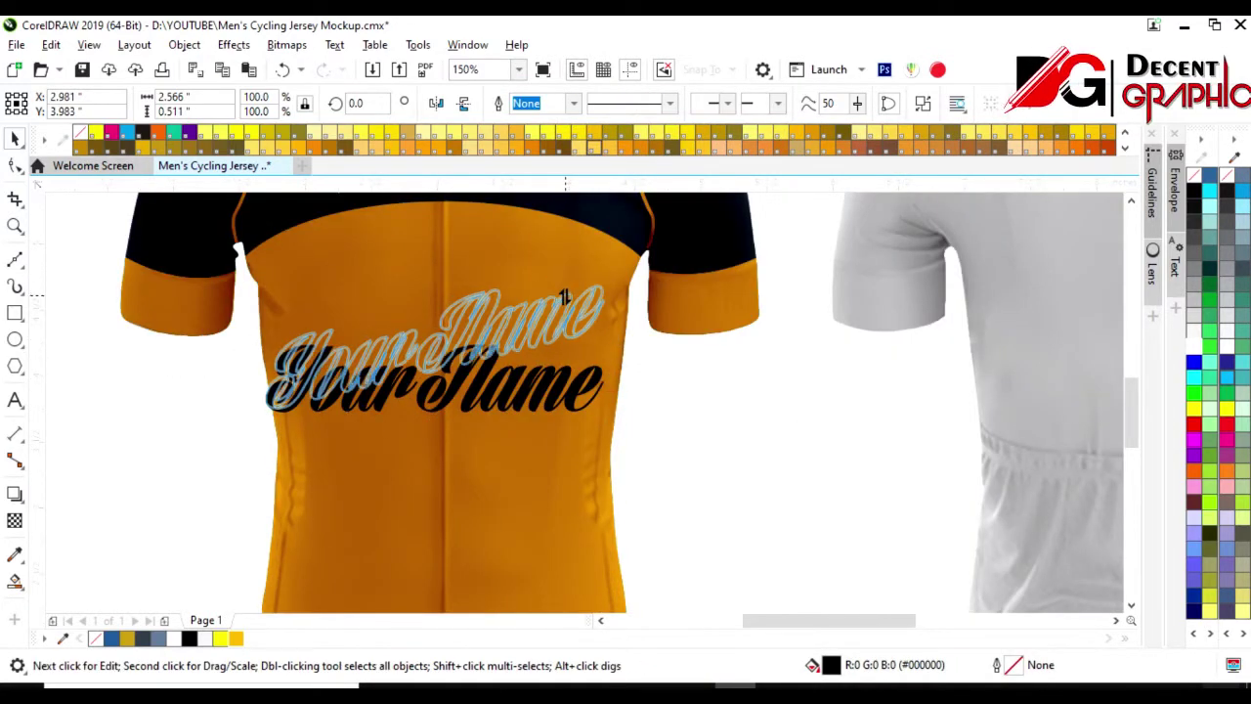
{"action": "left_click", "coordinate": [609, 432]}
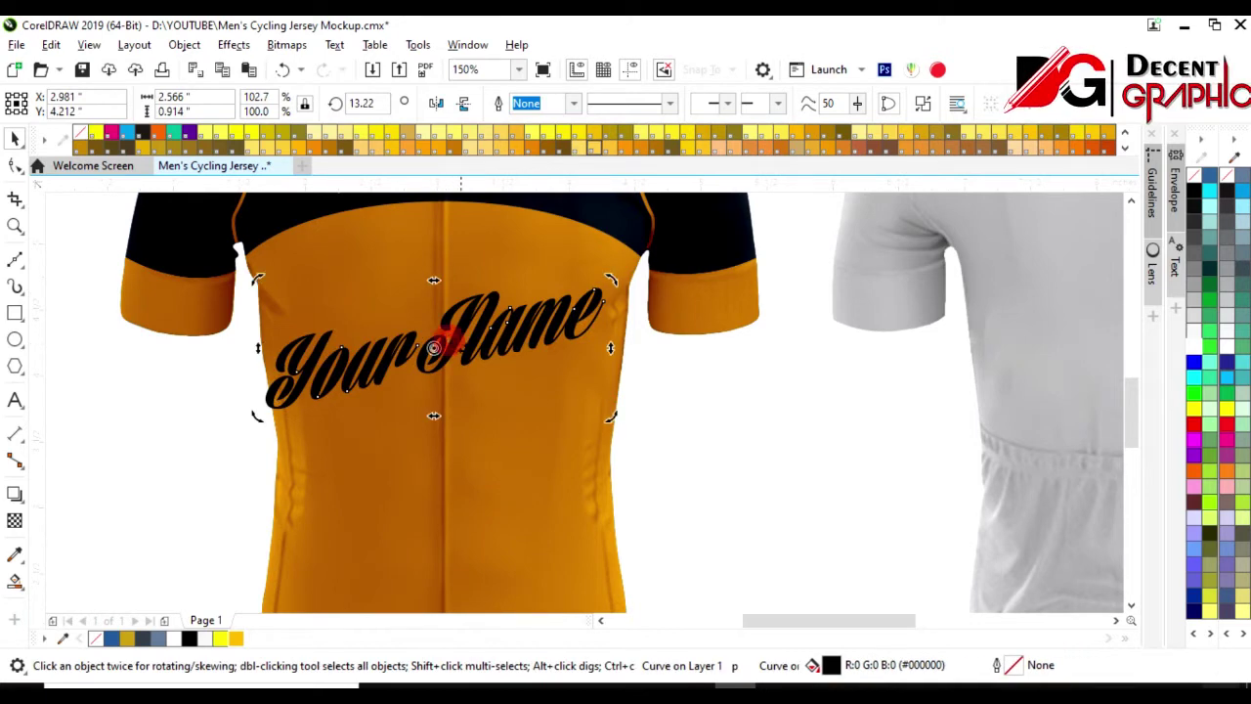
{"action": "left_click_drag", "start_coordinate": [609, 413], "coordinate": [635, 315]}
{"action": "key", "text": "F10"}
{"action": "left_click", "coordinate": [15, 138]}
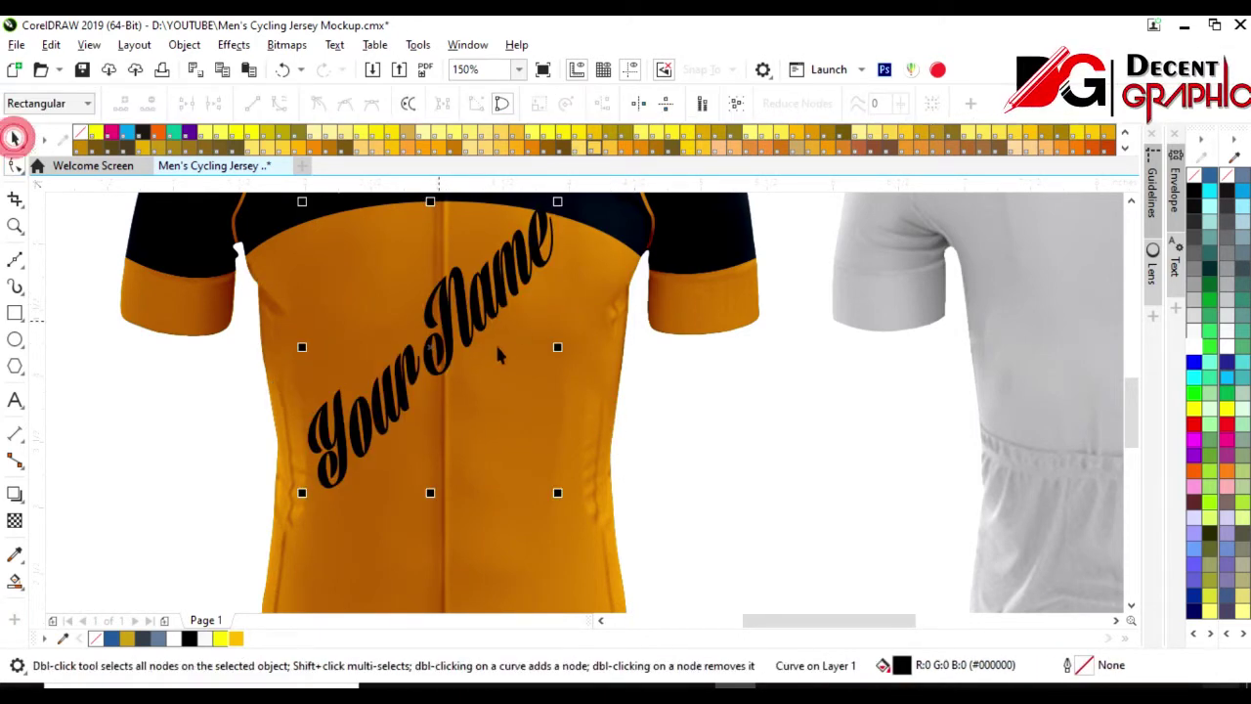
{"action": "left_click_drag", "start_coordinate": [472, 343], "coordinate": [492, 402]}
{"action": "scroll", "coordinate": [371, 259], "scroll_direction": "down", "scroll_amount": 1}
{"action": "key", "text": "ctrl+z"}
{"action": "key", "text": "ctrl+z"}
{"action": "key", "text": "ctrl+z"}
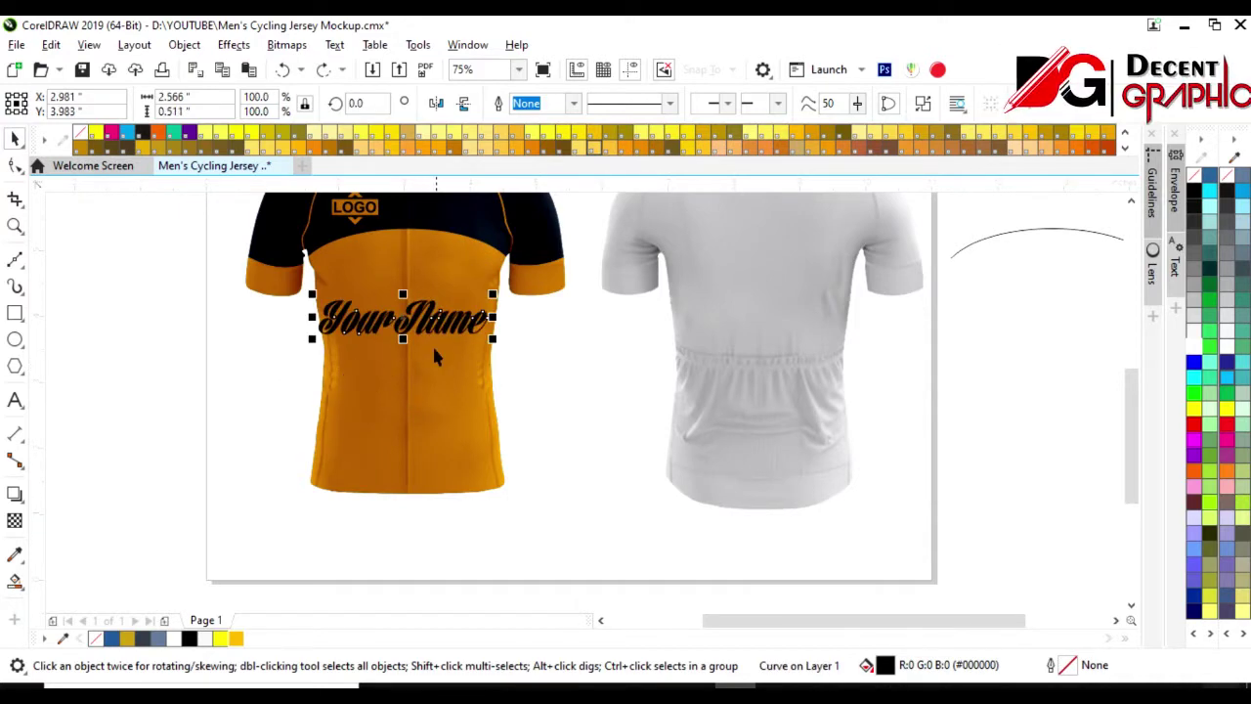
- Rotate YourName to about 47° and enlarge it past the jersey's lower edge
{"action": "left_click_drag", "start_coordinate": [403, 294], "coordinate": [402, 273]}
{"action": "left_click", "coordinate": [410, 318]}
{"action": "scroll", "coordinate": [410, 317], "scroll_direction": "up", "scroll_amount": 1}
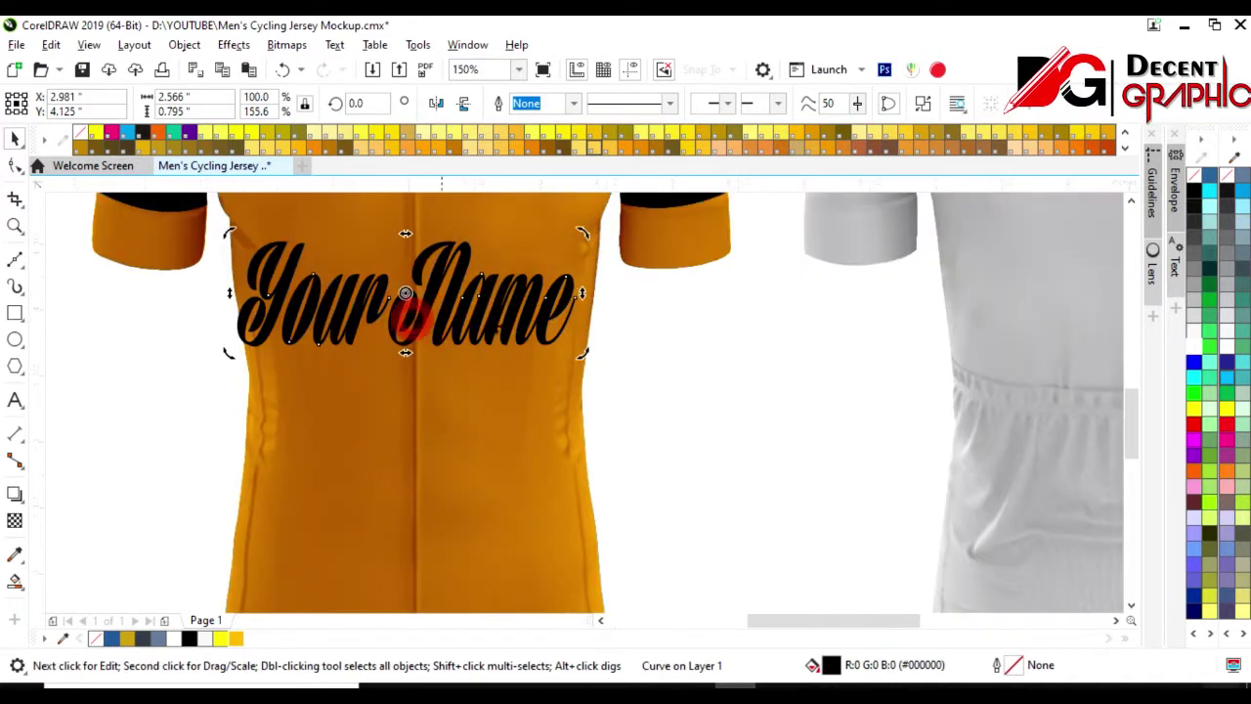
{"action": "left_click_drag", "start_coordinate": [582, 296], "coordinate": [578, 264]}
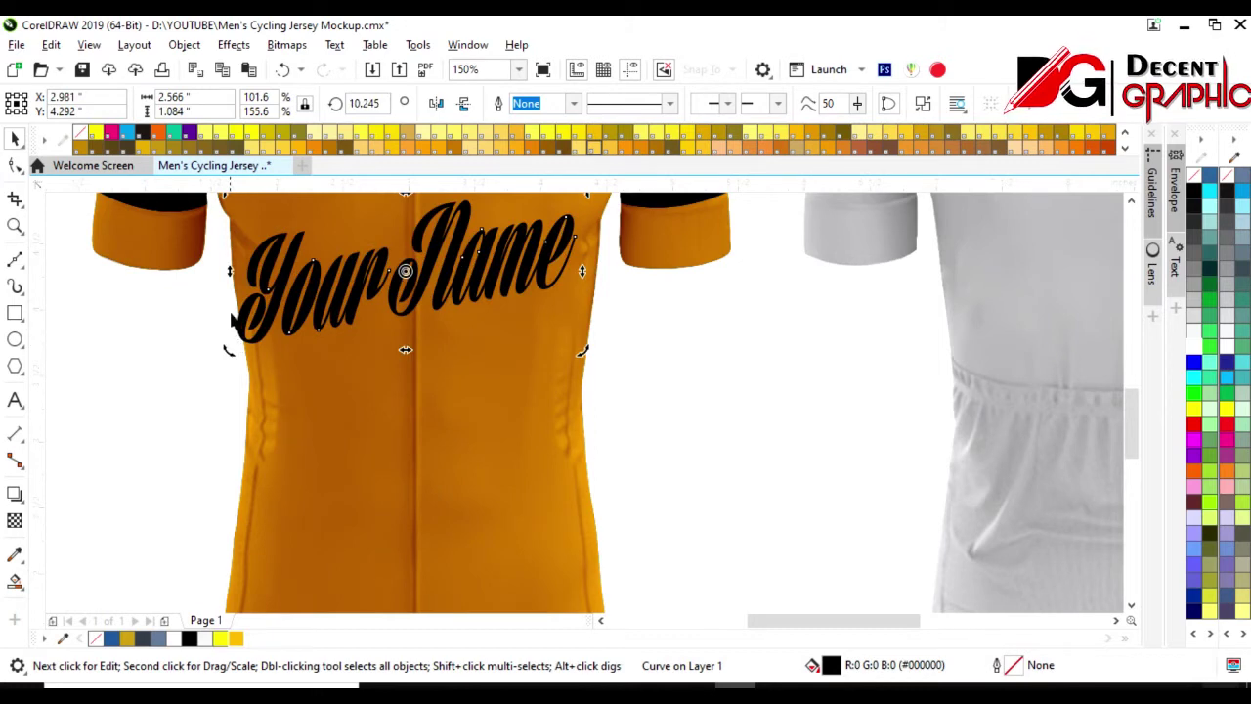
{"action": "left_click_drag", "start_coordinate": [231, 270], "coordinate": [231, 330]}
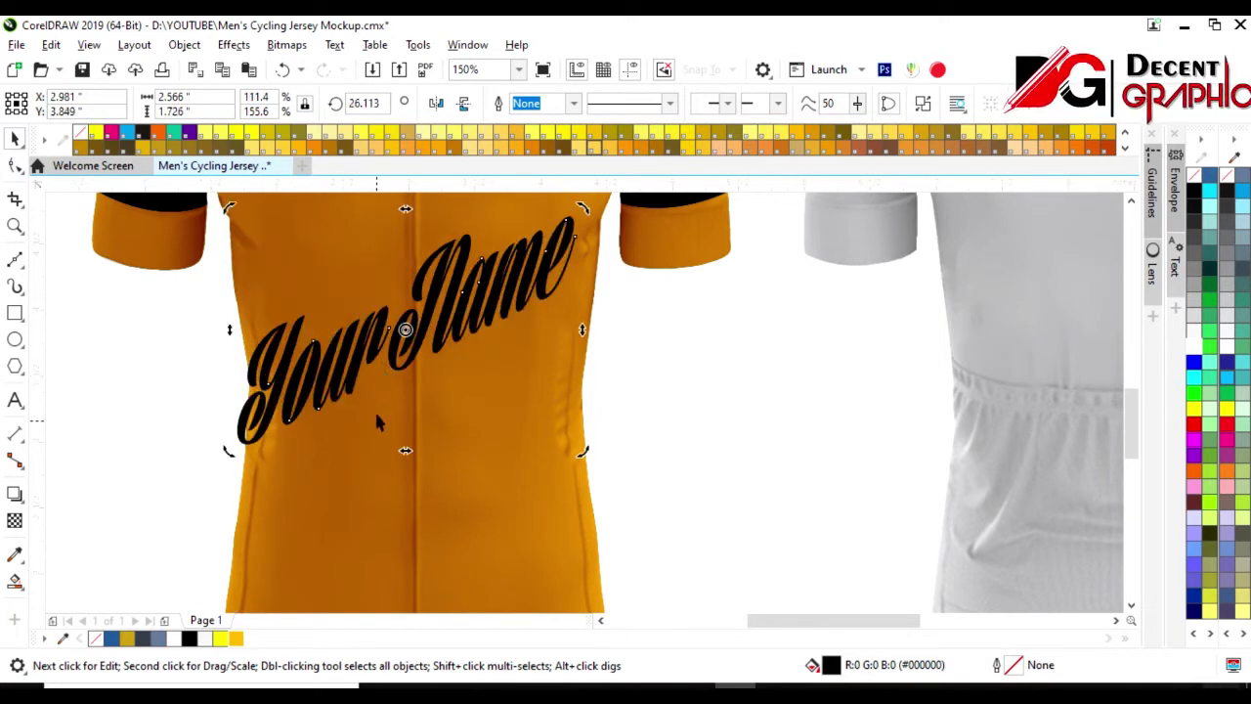
{"action": "key", "text": "ctrl+z"}
{"action": "key", "text": "ctrl+z"}
{"action": "left_click_drag", "start_coordinate": [580, 358], "coordinate": [554, 211]}
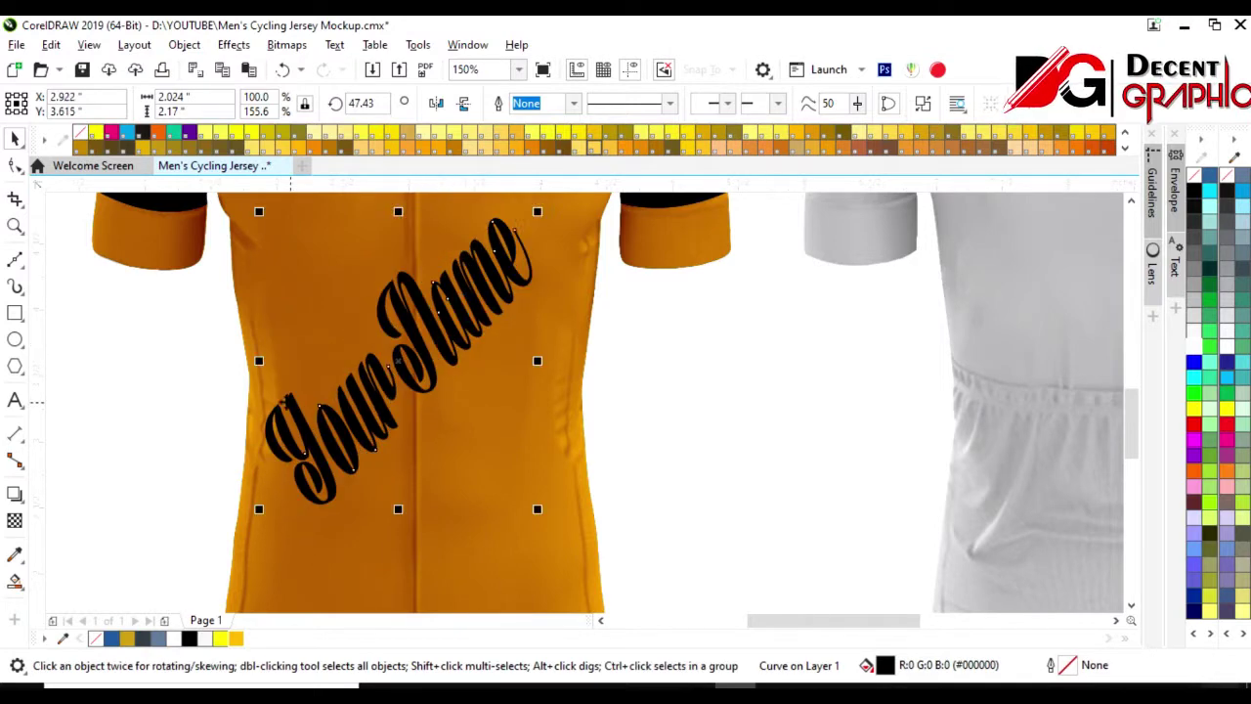
{"action": "scroll", "coordinate": [414, 305], "scroll_direction": "down", "scroll_amount": 1}
{"action": "left_click_drag", "start_coordinate": [413, 304], "coordinate": [432, 284]}
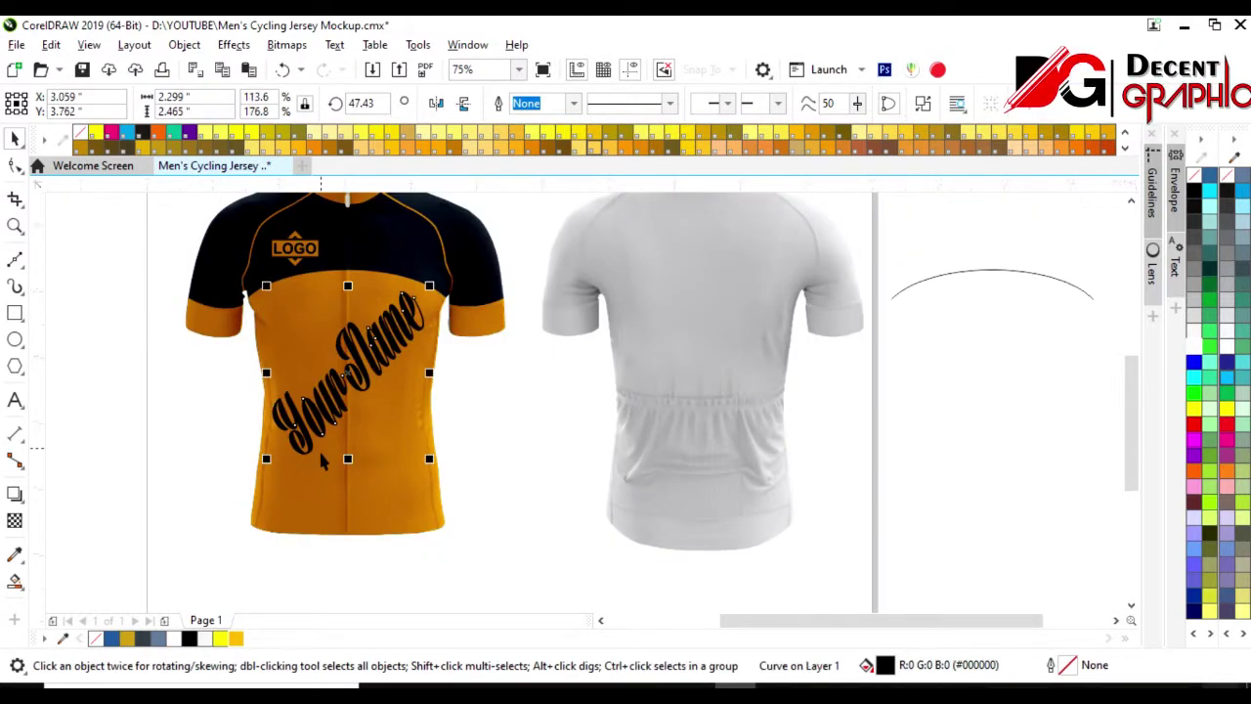
{"action": "left_click_drag", "start_coordinate": [262, 465], "coordinate": [180, 543]}
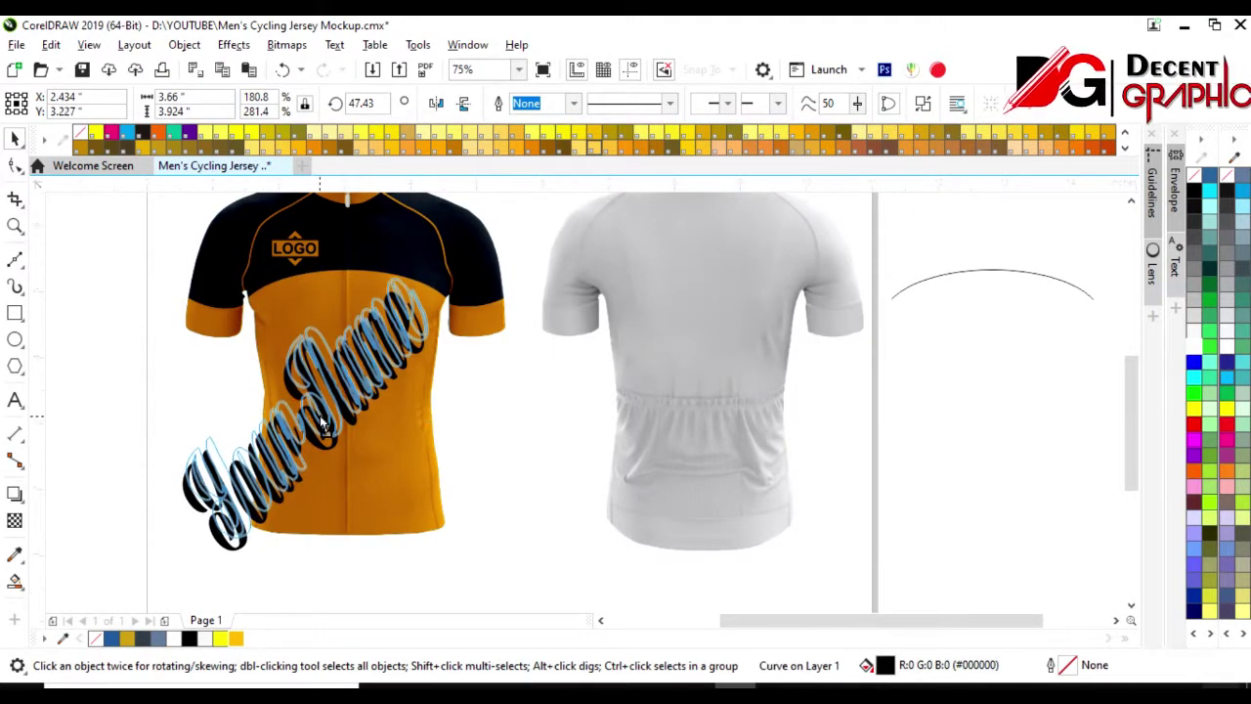
{"action": "left_click_drag", "start_coordinate": [315, 489], "coordinate": [311, 496]}
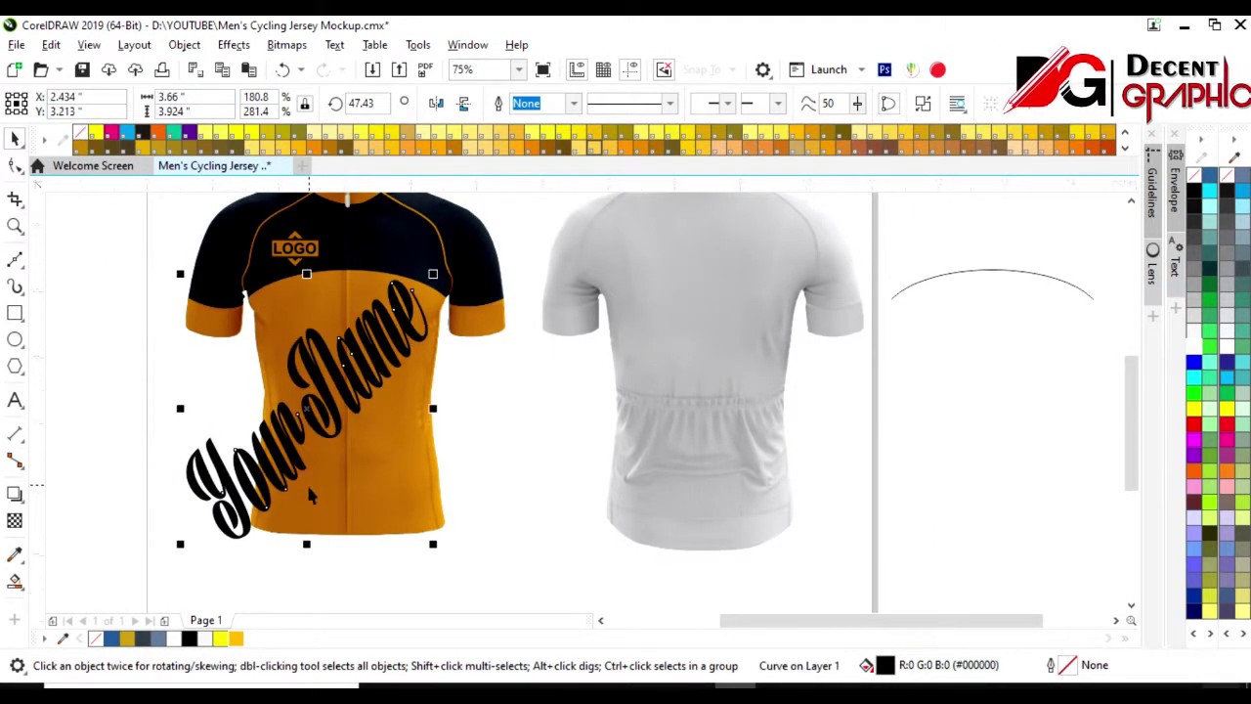
- Fill the name dark grey #3C444F and PowerClip it inside the front jersey
{"action": "left_click", "coordinate": [145, 638]}
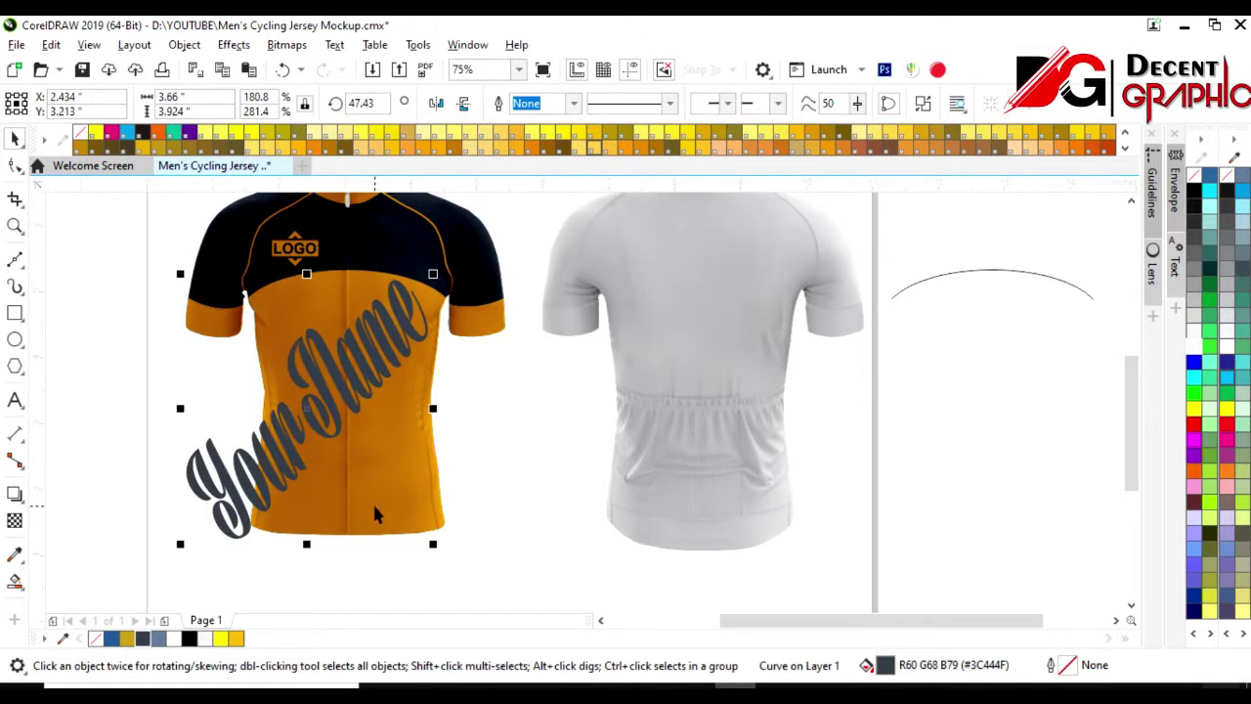
{"action": "left_click", "coordinate": [377, 515]}
{"action": "left_click", "coordinate": [264, 479]}
{"action": "right_click", "coordinate": [265, 476]}
{"action": "left_click", "coordinate": [323, 360]}
{"action": "left_click", "coordinate": [454, 434]}
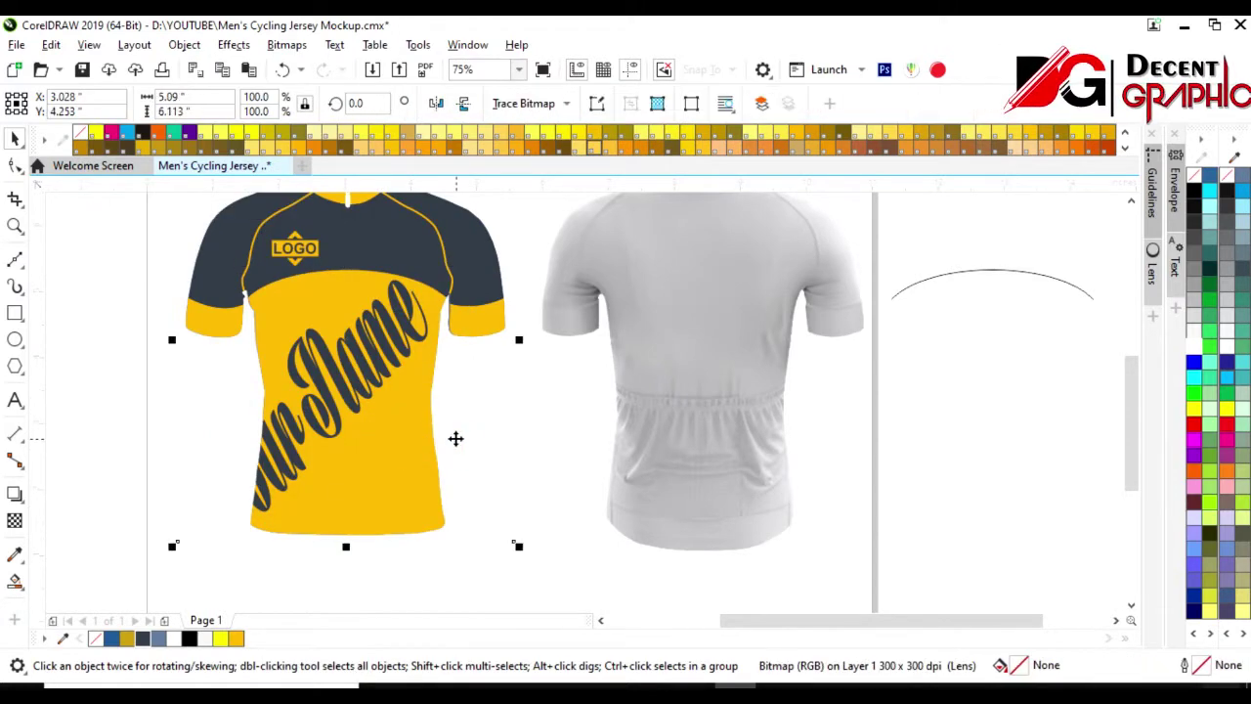
{"action": "scroll", "coordinate": [378, 478], "scroll_direction": "down", "scroll_amount": 1}
{"action": "scroll", "coordinate": [336, 408], "scroll_direction": "up", "scroll_amount": 1}
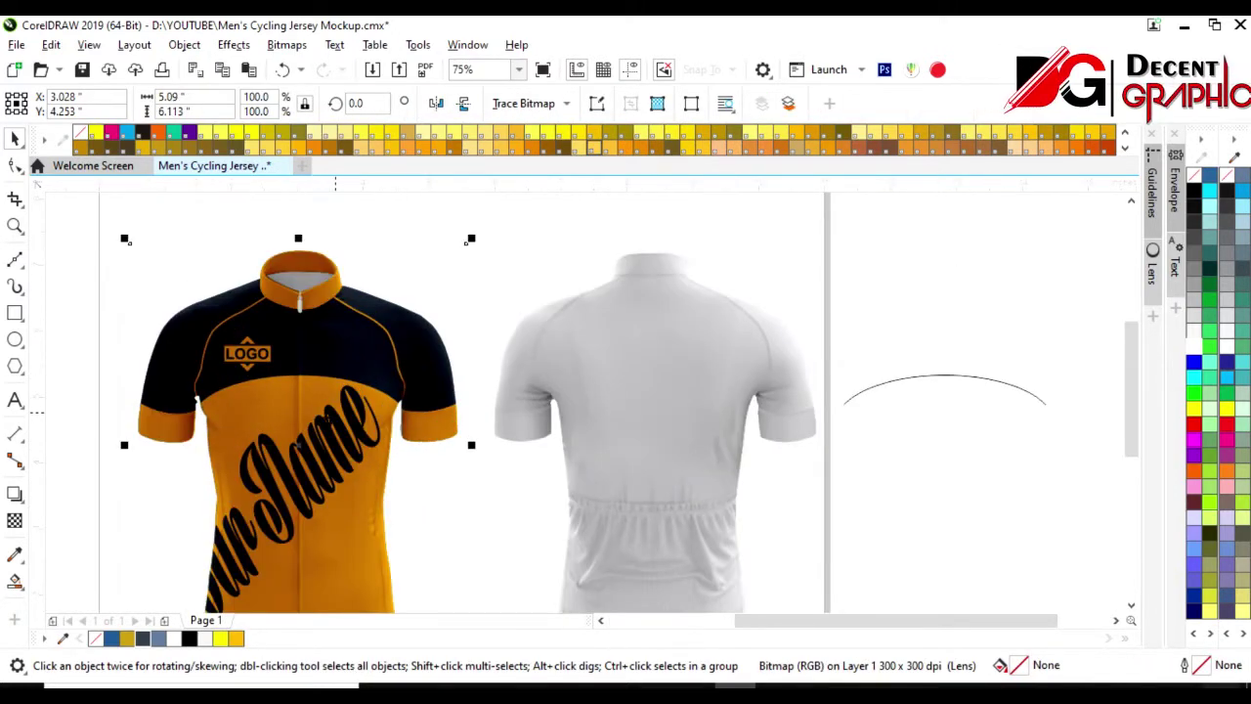
{"action": "scroll", "coordinate": [317, 387], "scroll_direction": "down", "scroll_amount": 1}
{"action": "left_click", "coordinate": [170, 404]}
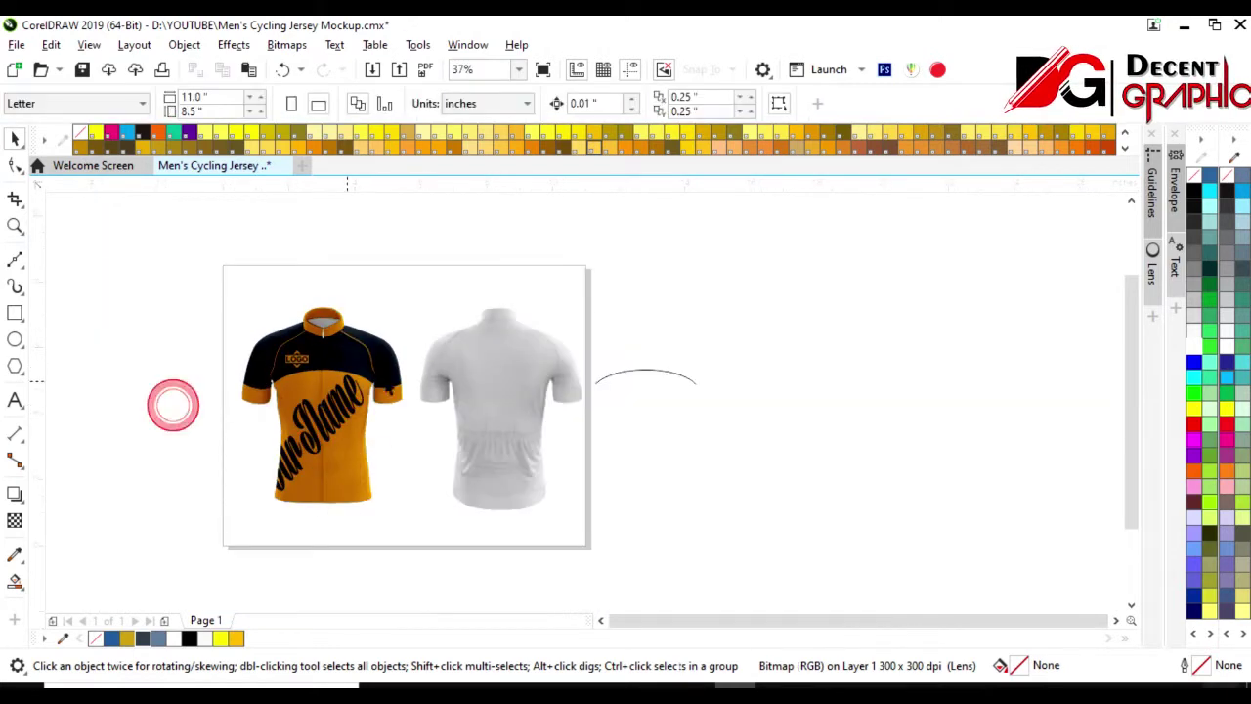
- Outline-trace the back jersey photo as Clipart in black and white
{"action": "scroll", "coordinate": [399, 409], "scroll_direction": "up", "scroll_amount": 1}
{"action": "left_click", "coordinate": [545, 417]}
{"action": "left_click", "coordinate": [565, 104]}
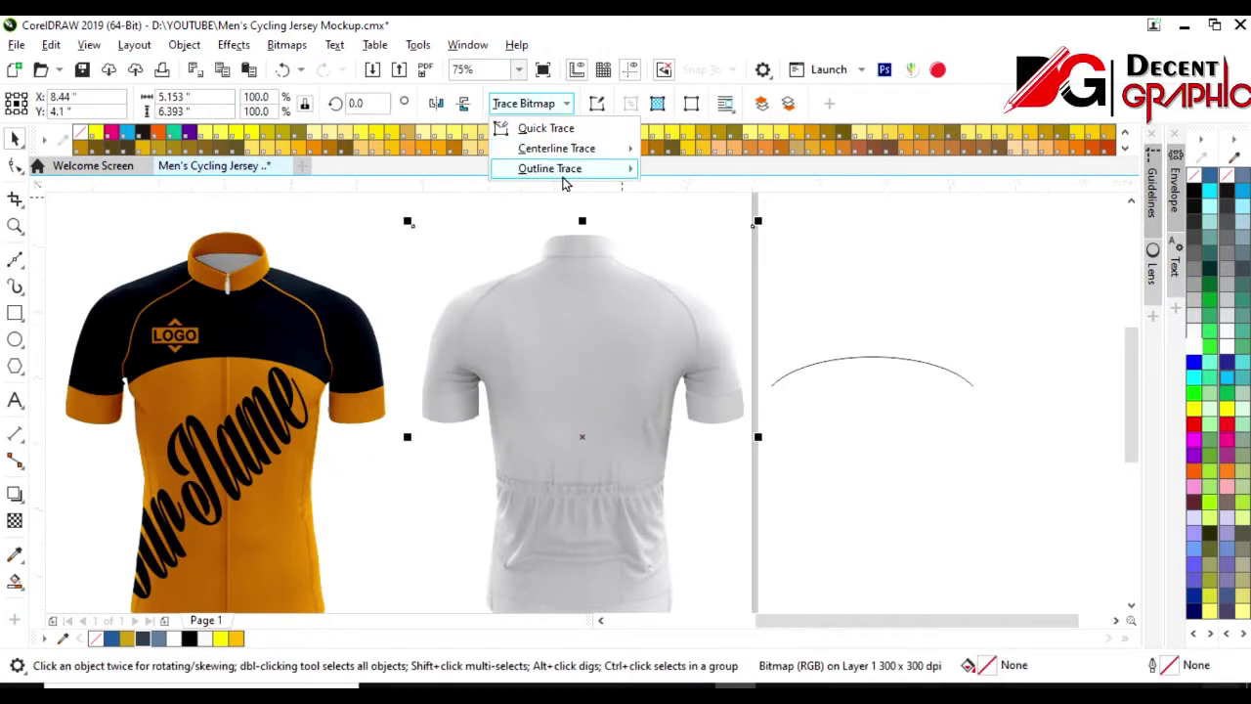
{"action": "left_click", "coordinate": [702, 231]}
{"action": "left_click", "coordinate": [565, 408]}
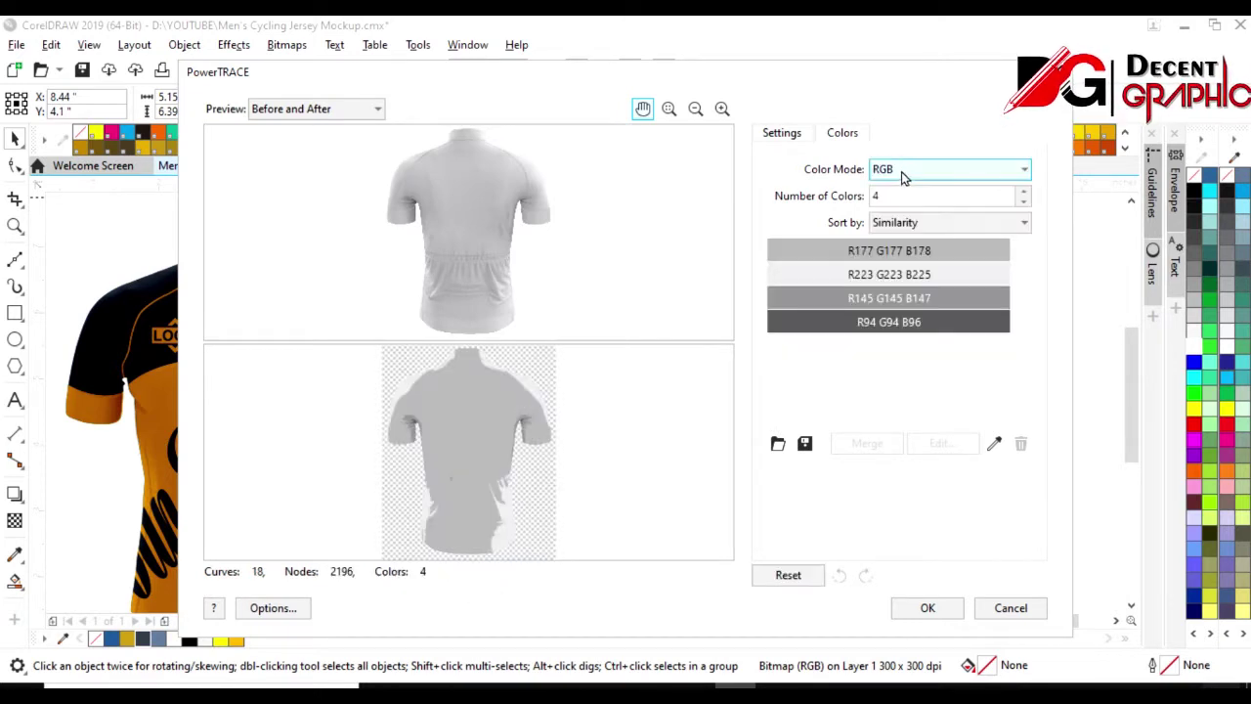
{"action": "left_click", "coordinate": [900, 171]}
{"action": "left_click", "coordinate": [907, 244]}
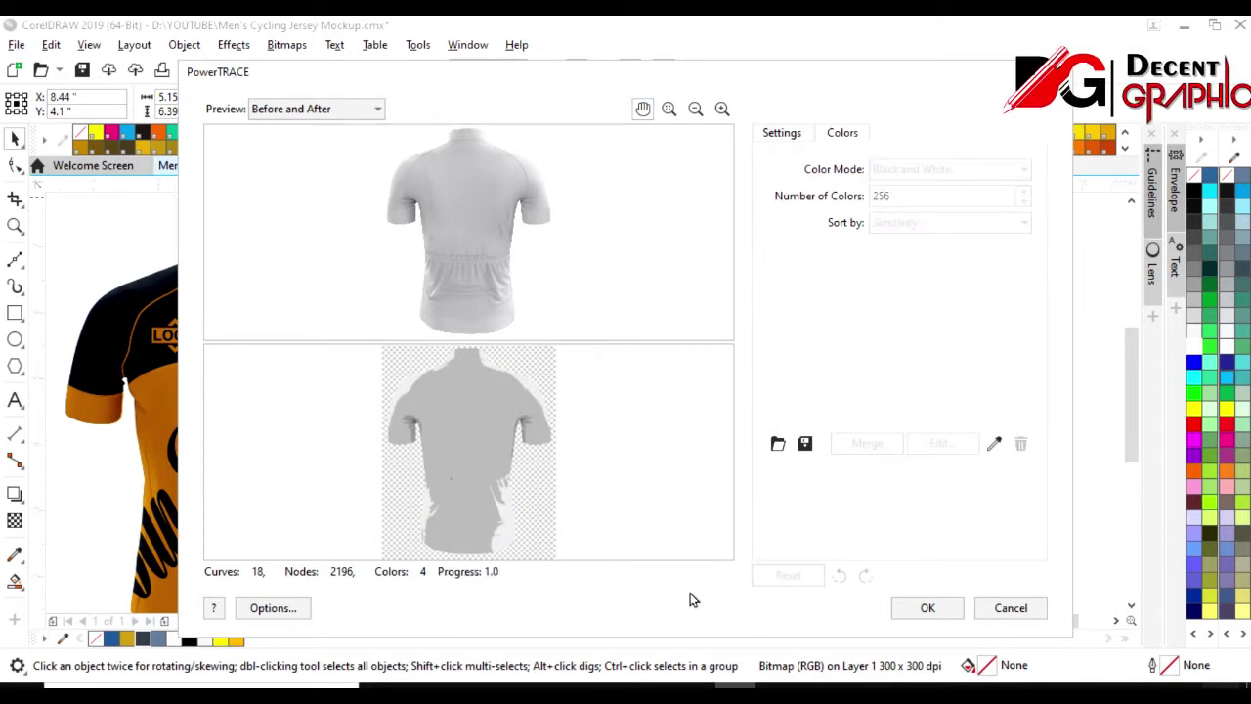
{"action": "left_click", "coordinate": [921, 608]}
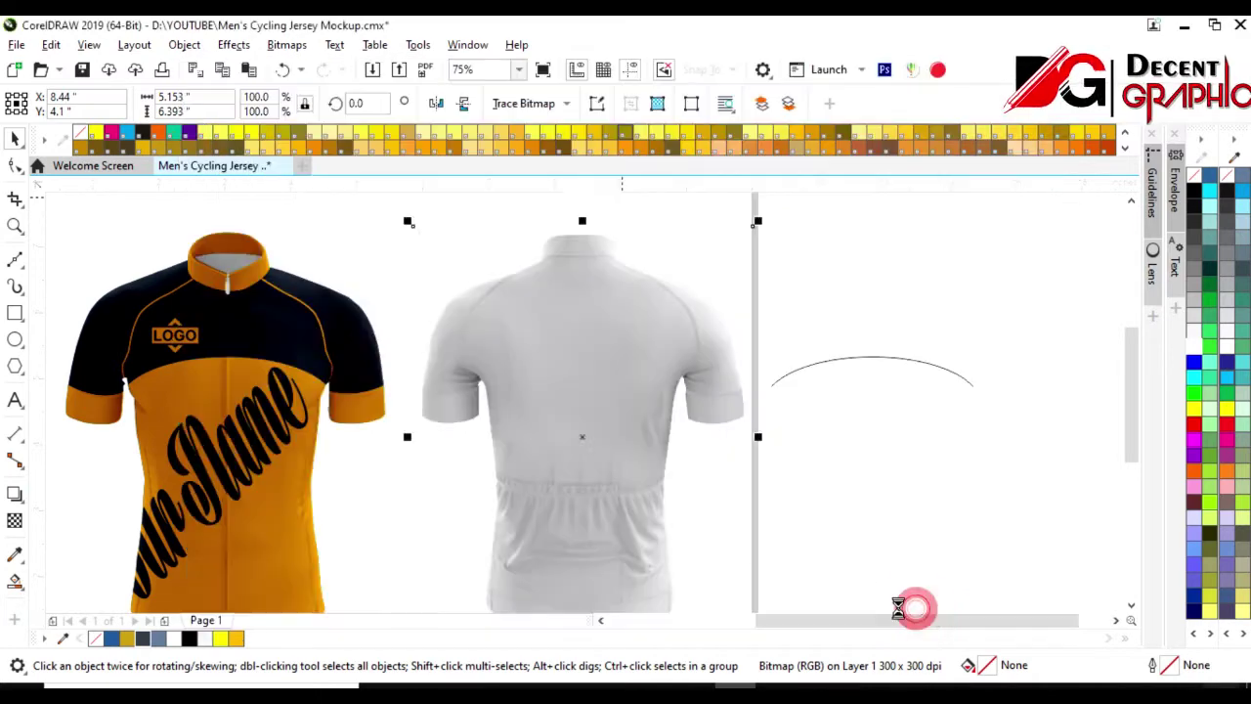
- Ungroup and combine the traced pieces, fill the silhouette blue and send it behind the photo
{"action": "left_click", "coordinate": [733, 105]}
{"action": "left_click", "coordinate": [536, 106]}
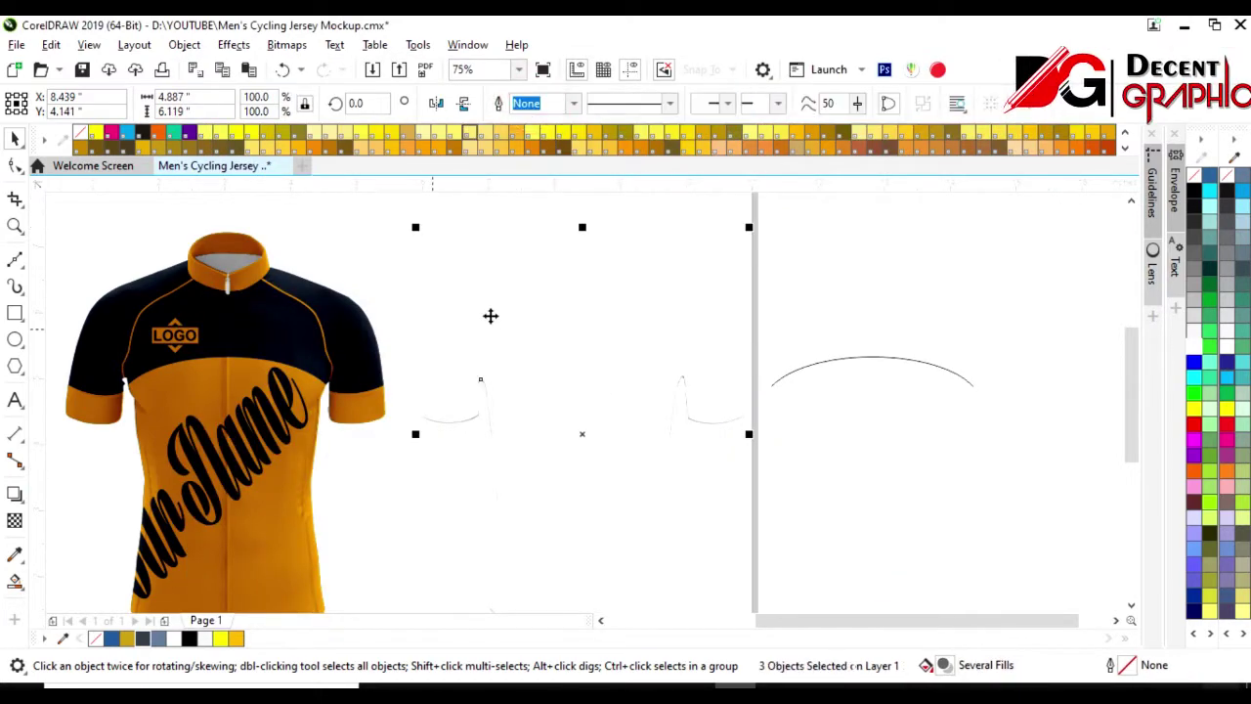
{"action": "left_click", "coordinate": [111, 640]}
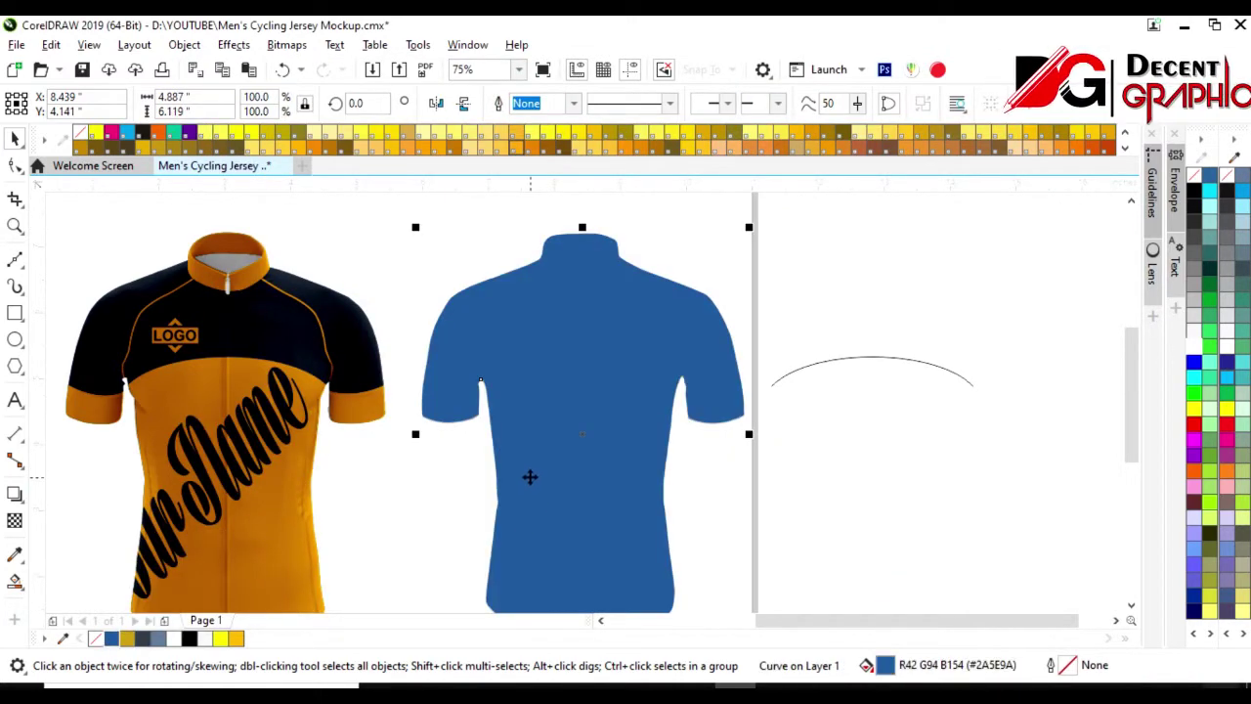
{"action": "key", "text": "shift+Page_Down"}
{"action": "left_click", "coordinate": [849, 462]}
{"action": "left_click_drag", "start_coordinate": [590, 472], "coordinate": [756, 472]}
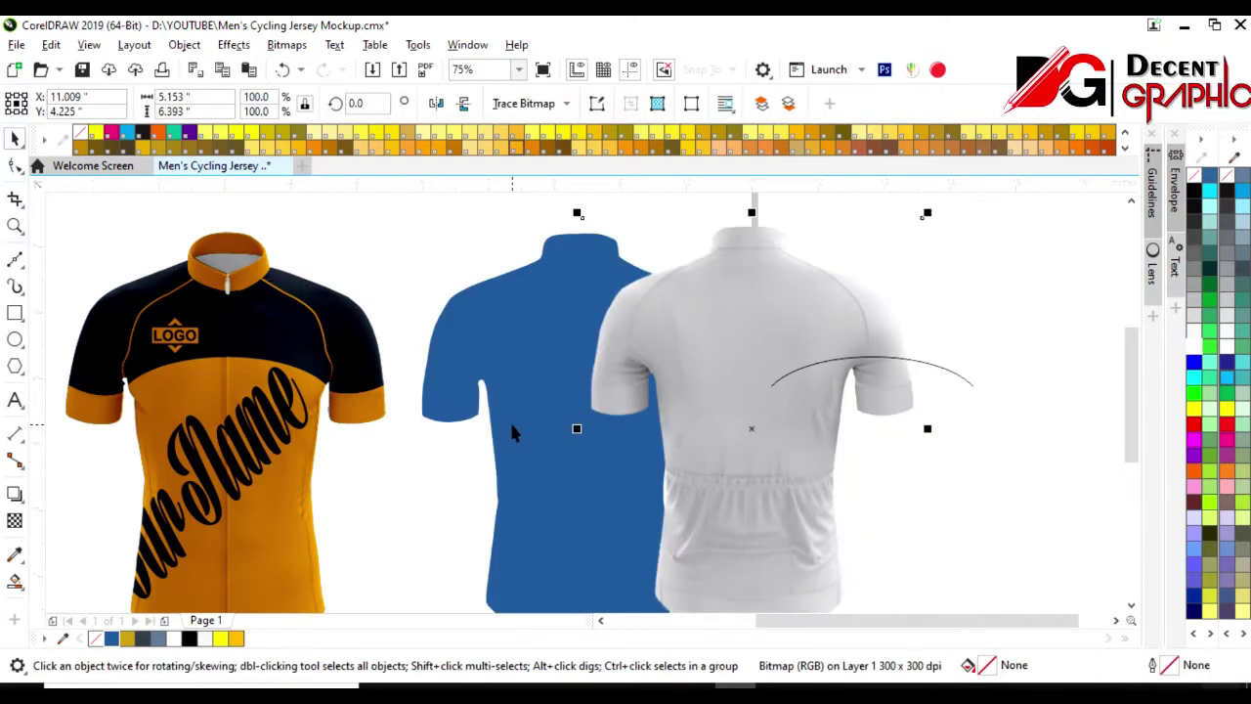
{"action": "key", "text": "ctrl+z"}
- Set the back jersey photo's transparency to Subtract blend mode
{"action": "left_click", "coordinate": [14, 523]}
{"action": "left_click", "coordinate": [249, 103]}
{"action": "left_click", "coordinate": [229, 159]}
{"action": "left_click", "coordinate": [12, 139]}
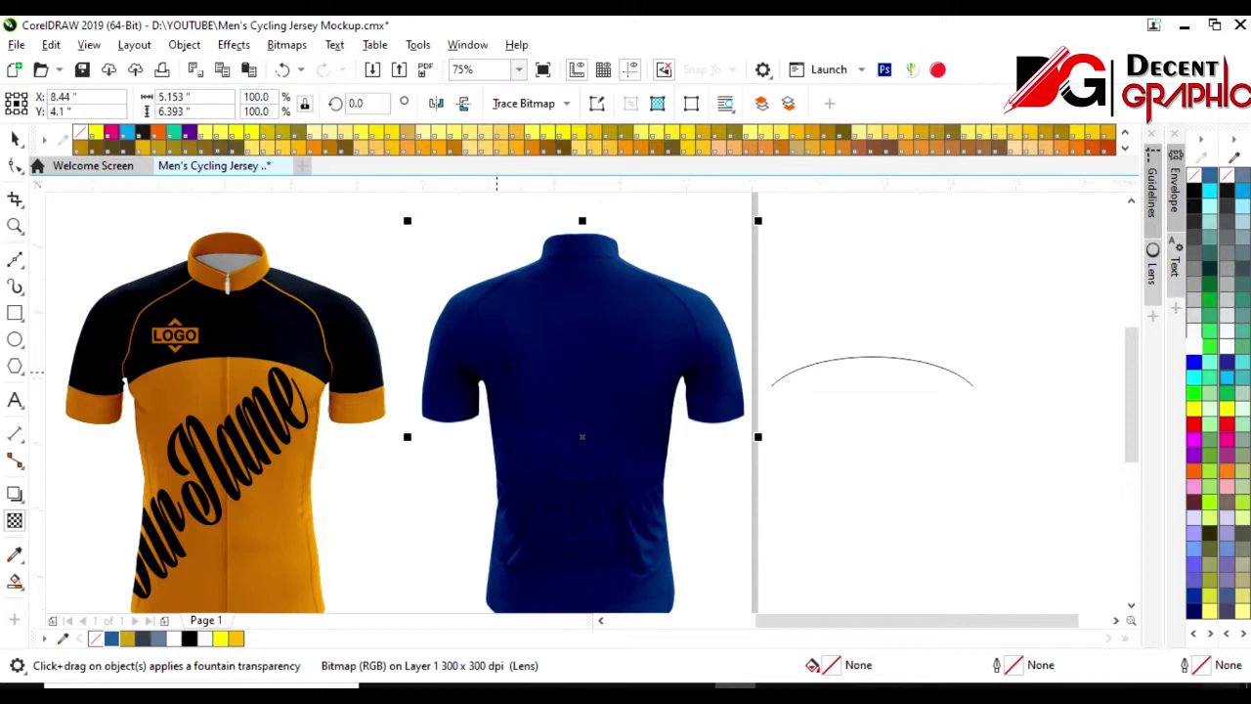
- Centre the arc line horizontally on the back jersey
{"action": "left_click", "coordinate": [826, 359]}
{"action": "left_click", "coordinate": [685, 469], "text": "shift"}
{"action": "key", "text": "c"}
{"action": "key", "text": "Escape"}
{"action": "scroll", "coordinate": [543, 382], "scroll_direction": "up", "scroll_amount": 2}
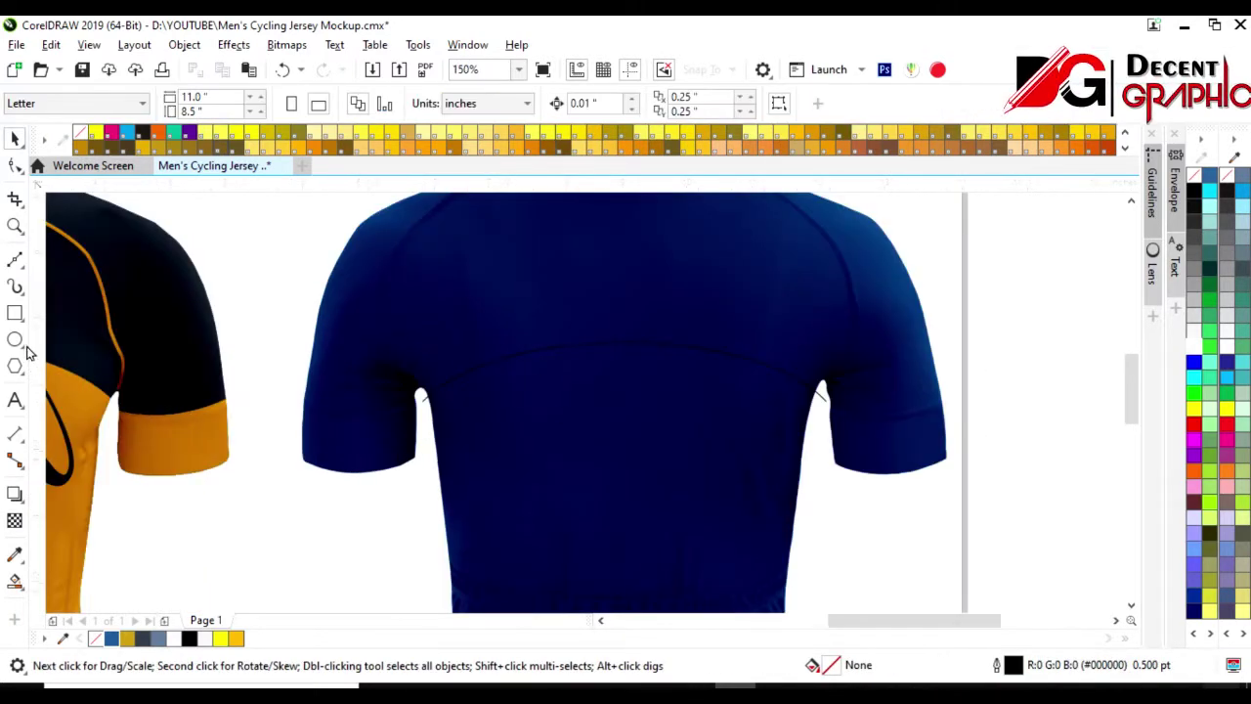
- Split off the right sleeve cuff with a Bézier seam line and Smart Fill it orange-yellow
{"action": "left_click", "coordinate": [15, 259]}
{"action": "scroll", "coordinate": [795, 404], "scroll_direction": "up", "scroll_amount": 2}
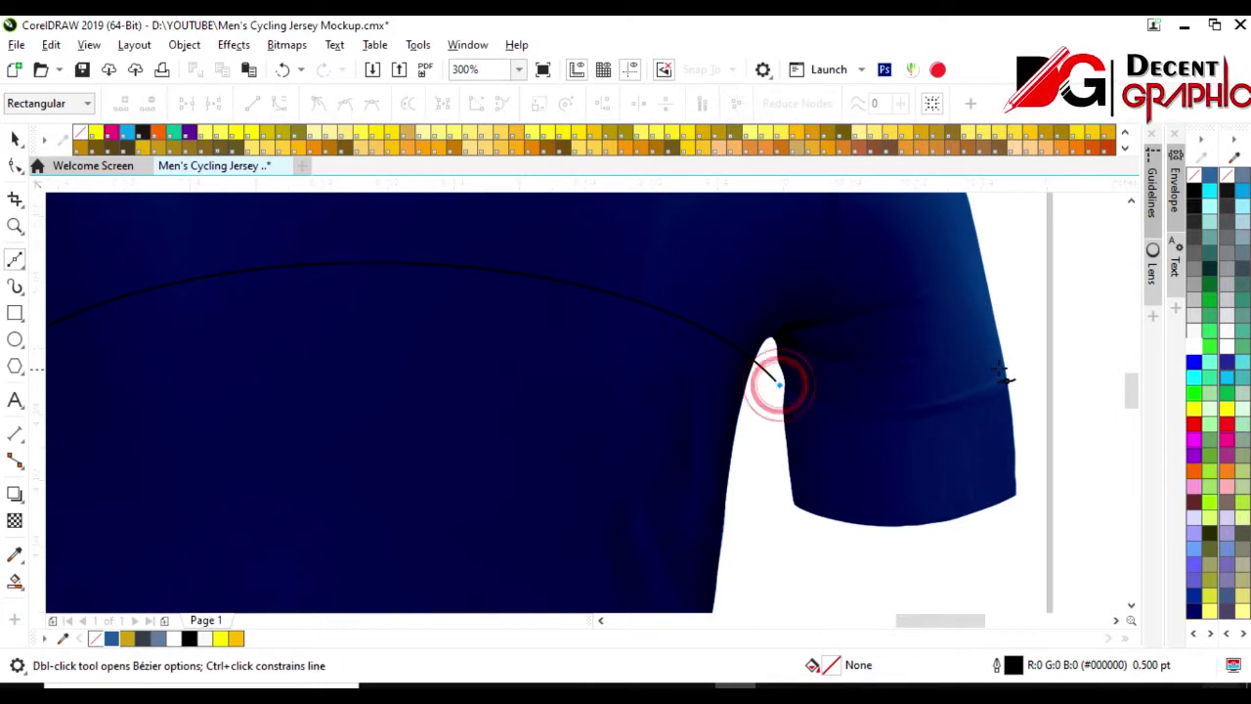
{"action": "left_click", "coordinate": [777, 384]}
{"action": "left_click_drag", "start_coordinate": [1017, 374], "coordinate": [1032, 320]}
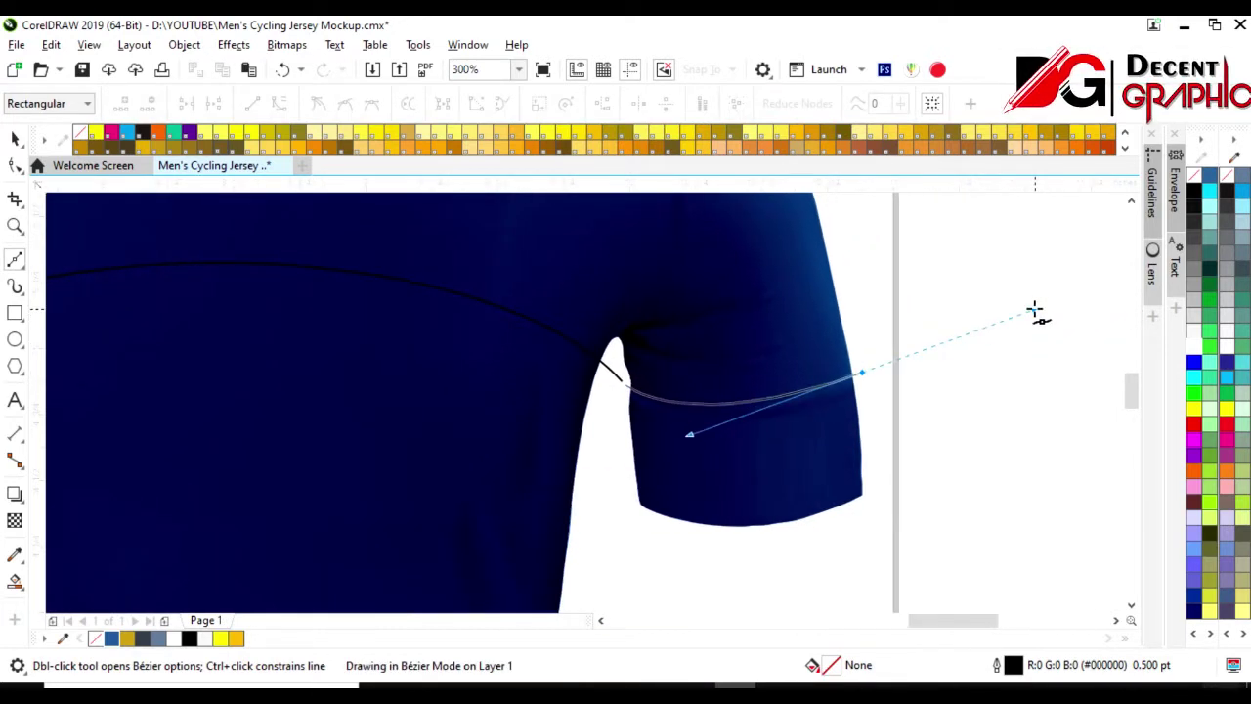
{"action": "left_click", "coordinate": [15, 581]}
{"action": "left_click", "coordinate": [728, 474]}
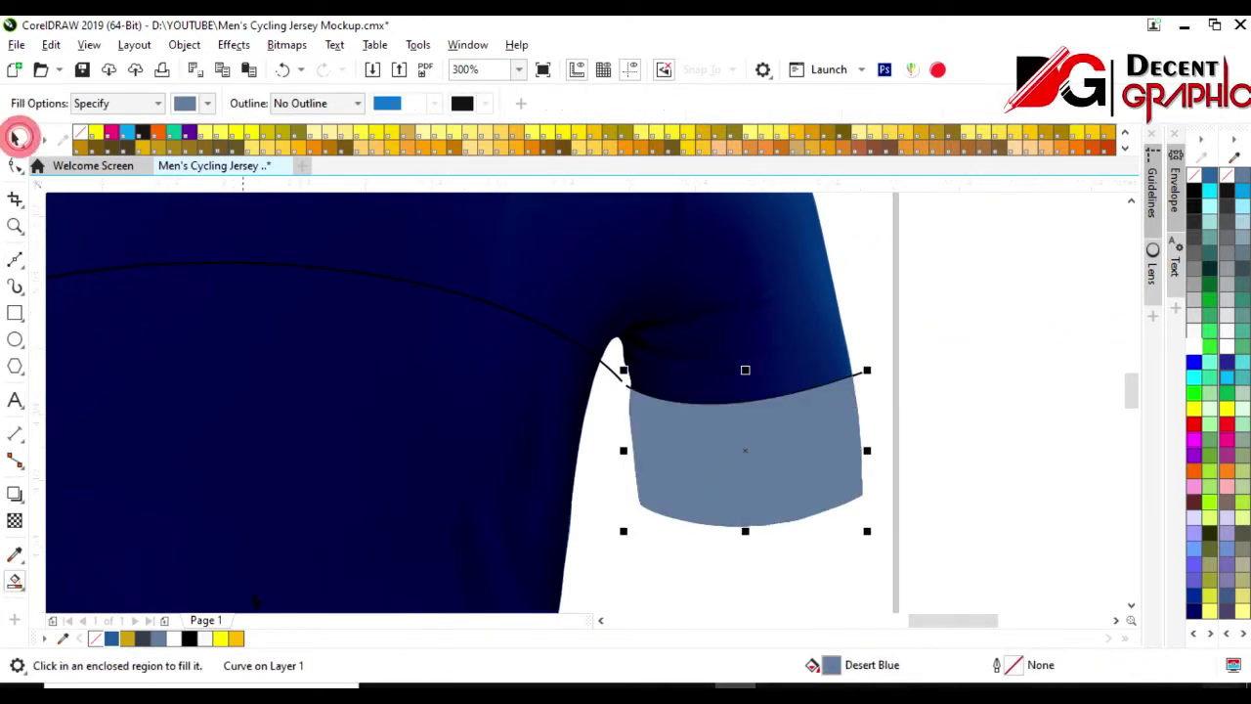
{"action": "left_click", "coordinate": [14, 138]}
{"action": "left_click", "coordinate": [234, 637]}
{"action": "left_click", "coordinate": [864, 375]}
{"action": "left_click", "coordinate": [982, 419]}
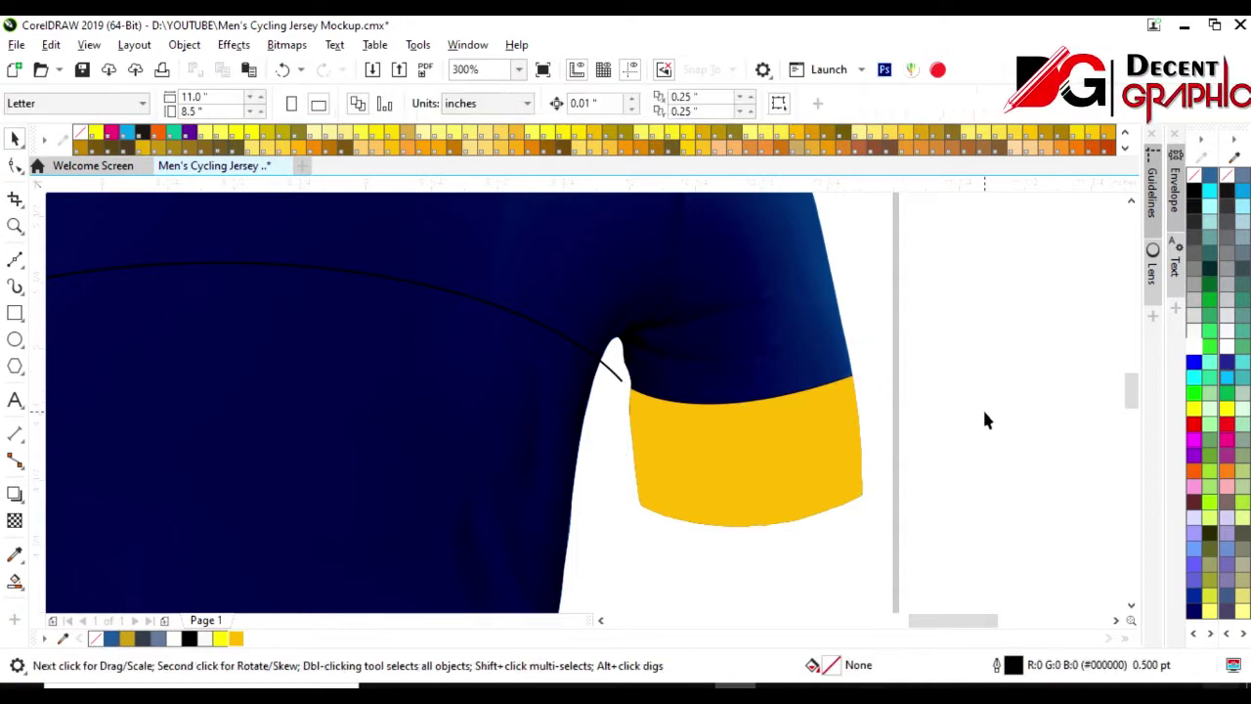
{"action": "scroll", "coordinate": [982, 418], "scroll_direction": "down", "scroll_amount": 3}
{"action": "scroll", "coordinate": [982, 418], "scroll_direction": "up", "scroll_amount": 2}
- Split off the left sleeve cuff the same way and fill it orange-yellow
{"action": "left_click", "coordinate": [15, 256]}
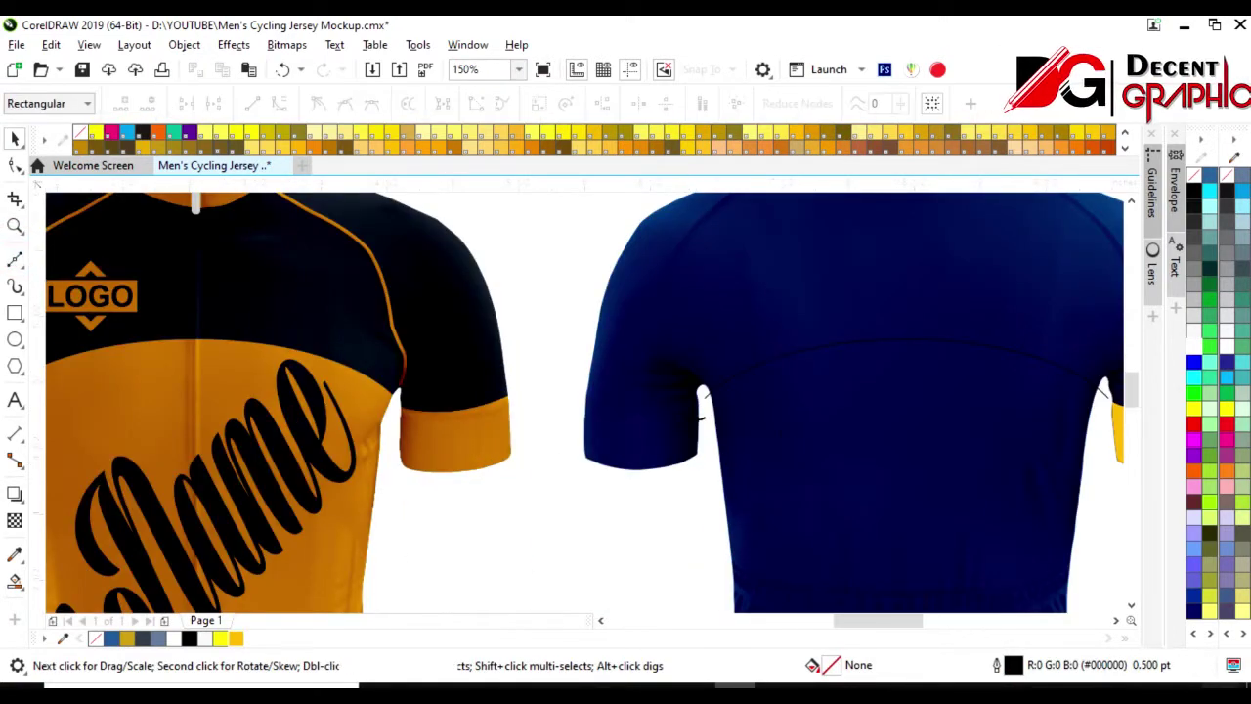
{"action": "scroll", "coordinate": [717, 391], "scroll_direction": "up", "scroll_amount": 2}
{"action": "left_click", "coordinate": [716, 381]}
{"action": "left_click_drag", "start_coordinate": [466, 382], "coordinate": [620, 427]}
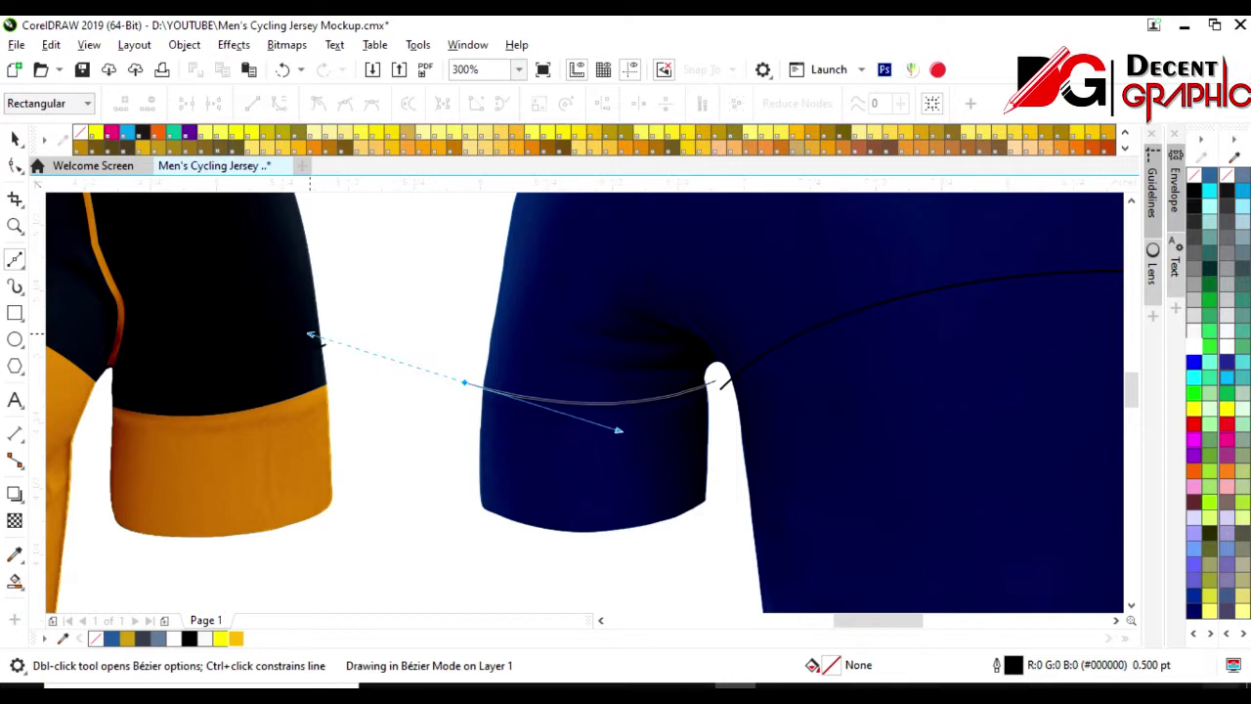
{"action": "left_click", "coordinate": [15, 582]}
{"action": "left_click", "coordinate": [690, 508]}
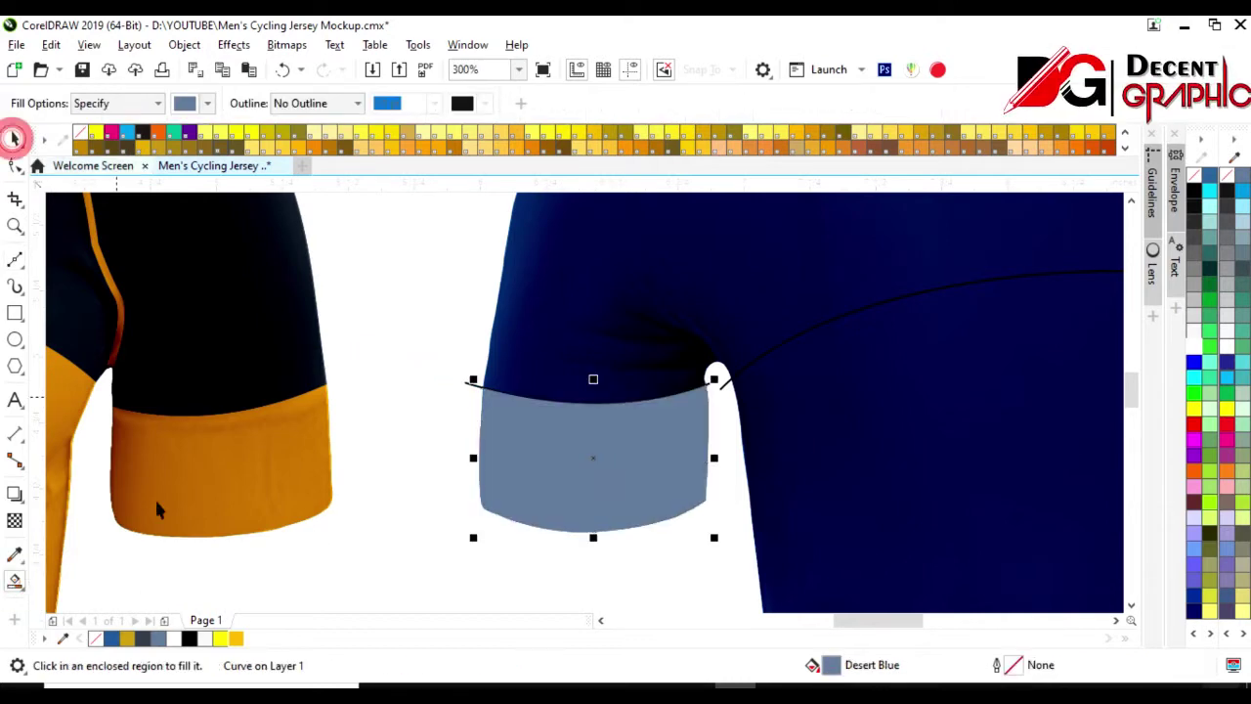
{"action": "left_click", "coordinate": [14, 138]}
{"action": "left_click", "coordinate": [235, 639]}
{"action": "left_click", "coordinate": [463, 382]}
{"action": "left_click", "coordinate": [399, 452]}
{"action": "scroll", "coordinate": [401, 469], "scroll_direction": "down", "scroll_amount": 2}
{"action": "scroll", "coordinate": [433, 571], "scroll_direction": "down", "scroll_amount": 1}
{"action": "scroll", "coordinate": [711, 318], "scroll_direction": "up", "scroll_amount": 2}
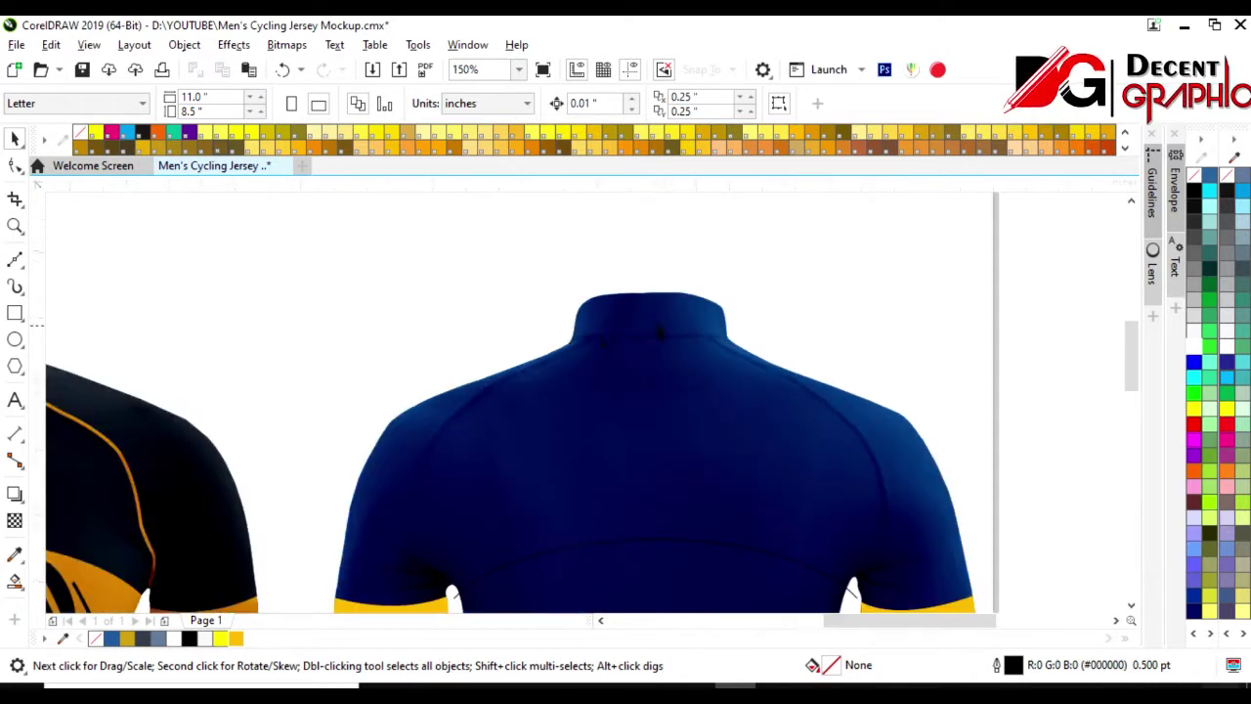
- Draw a seam along the collar base and Smart Fill the collar orange-yellow (#FEB100)
{"action": "left_click", "coordinate": [15, 260]}
{"action": "scroll", "coordinate": [486, 342], "scroll_direction": "up", "scroll_amount": 2}
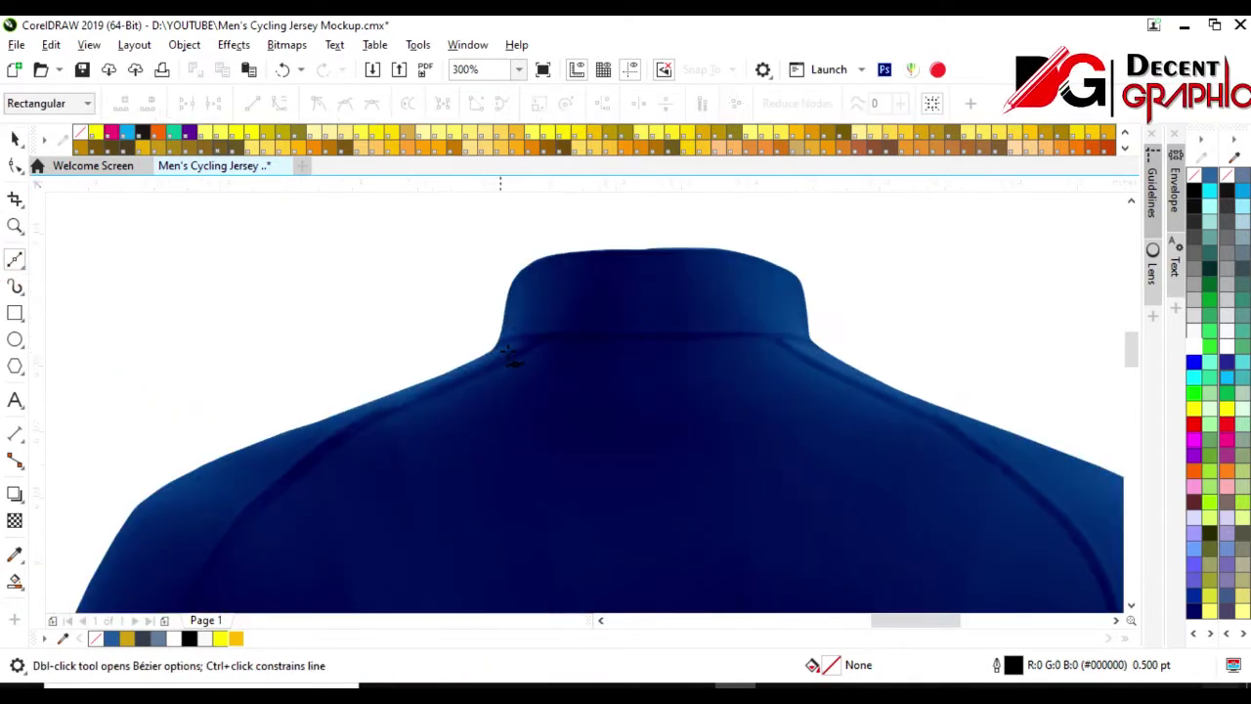
{"action": "scroll", "coordinate": [507, 349], "scroll_direction": "up", "scroll_amount": 4}
{"action": "left_click_drag", "start_coordinate": [657, 282], "coordinate": [796, 280]}
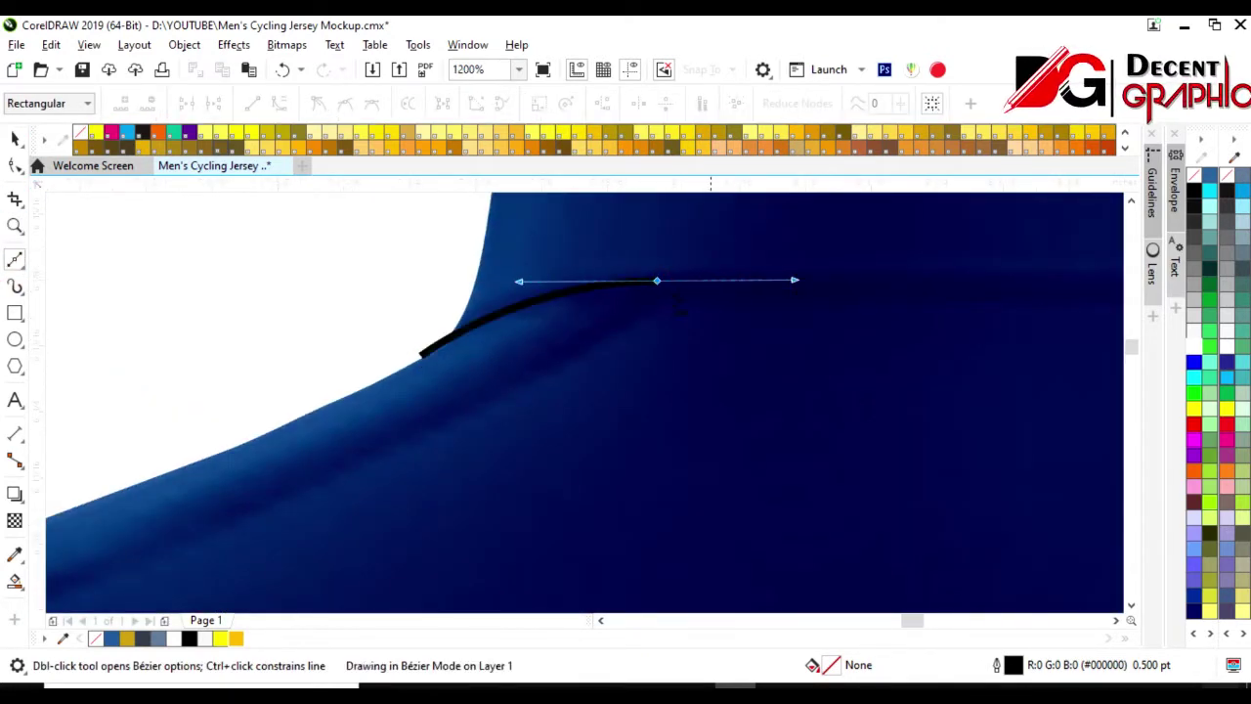
{"action": "scroll", "coordinate": [337, 279], "scroll_direction": "down", "scroll_amount": 6}
{"action": "scroll", "coordinate": [597, 288], "scroll_direction": "up", "scroll_amount": 2}
{"action": "left_click_drag", "start_coordinate": [564, 271], "coordinate": [595, 270]}
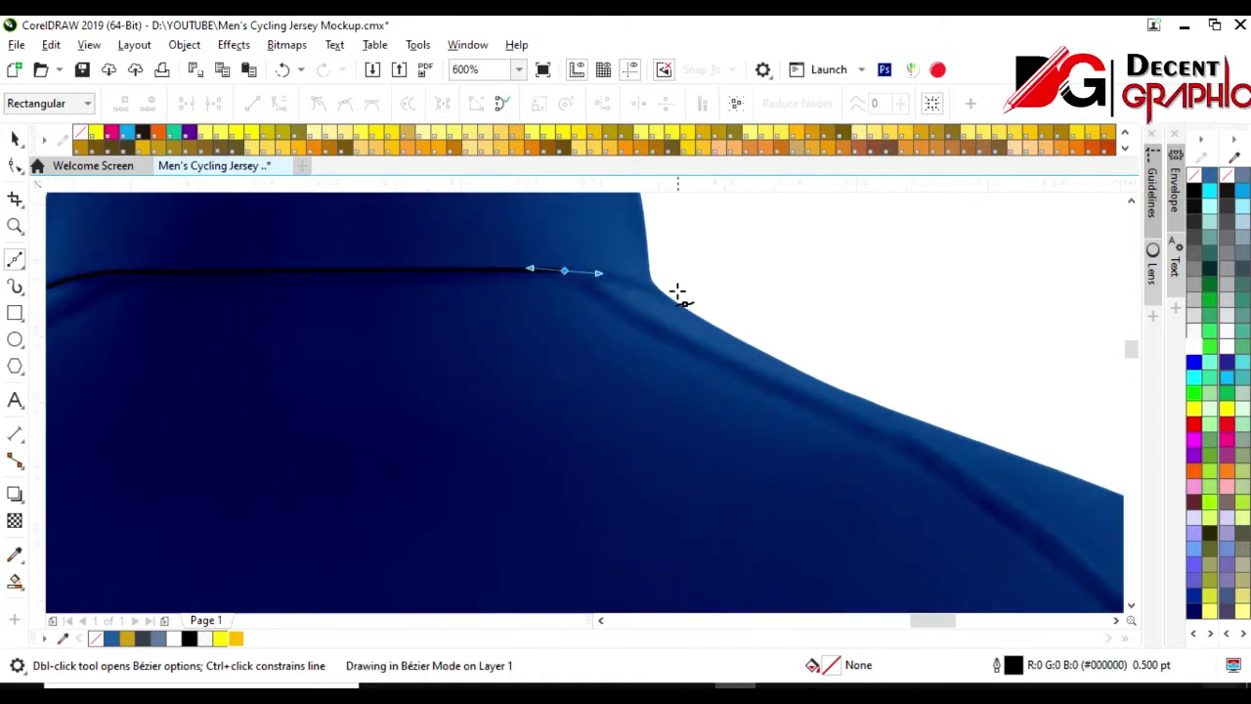
{"action": "left_click", "coordinate": [16, 582]}
{"action": "left_click", "coordinate": [531, 277]}
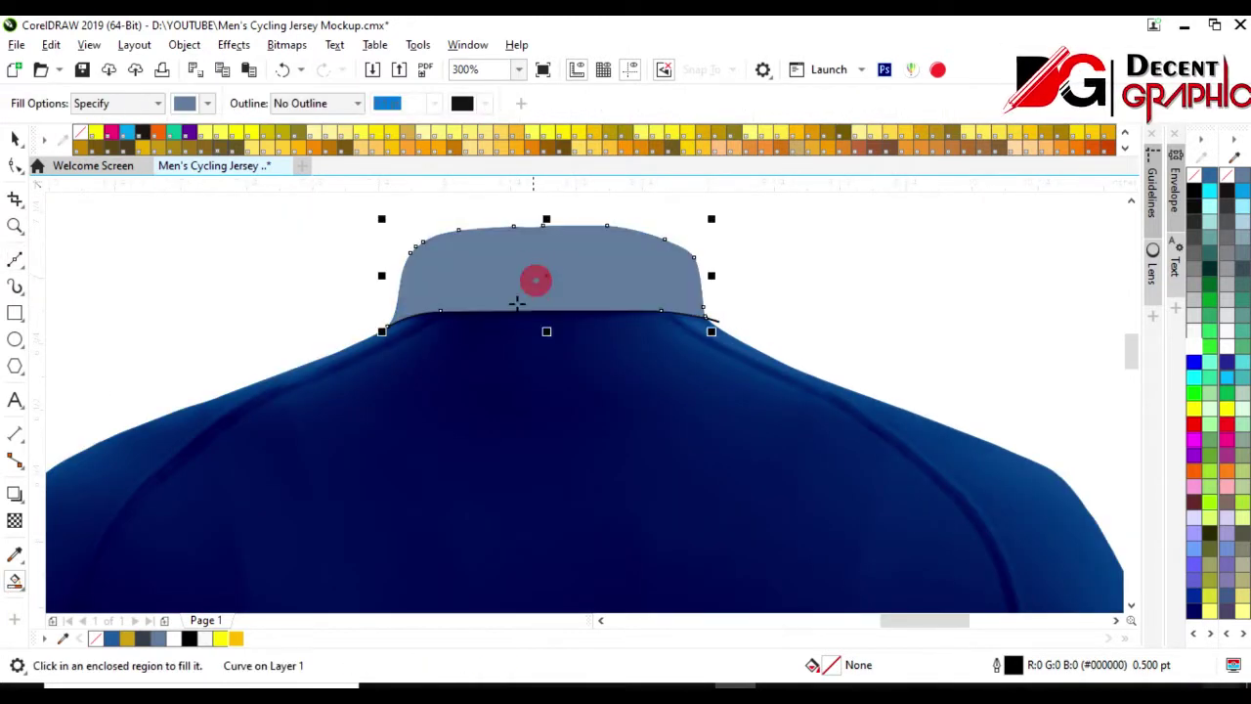
{"action": "left_click", "coordinate": [15, 138]}
{"action": "left_click", "coordinate": [235, 637]}
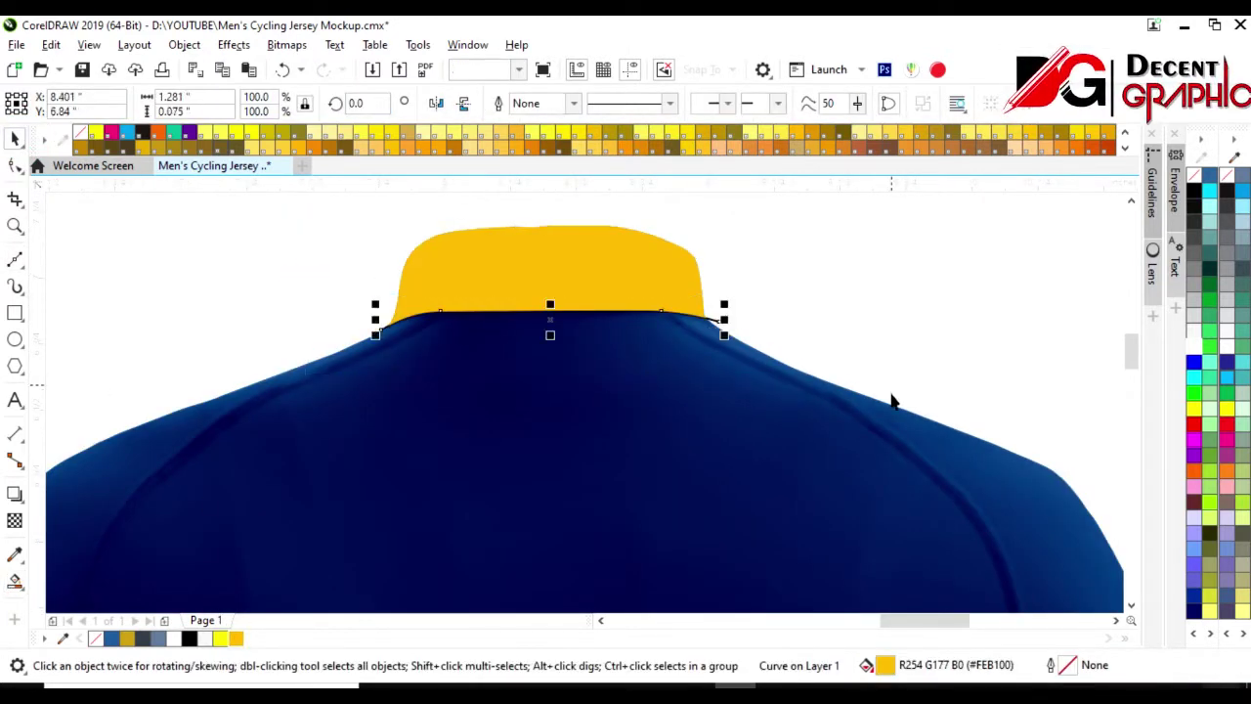
{"action": "key", "text": "Escape"}
- Delete the stray upper-back fill shape created by Smart Fill
{"action": "scroll", "coordinate": [574, 424], "scroll_direction": "down", "scroll_amount": 2}
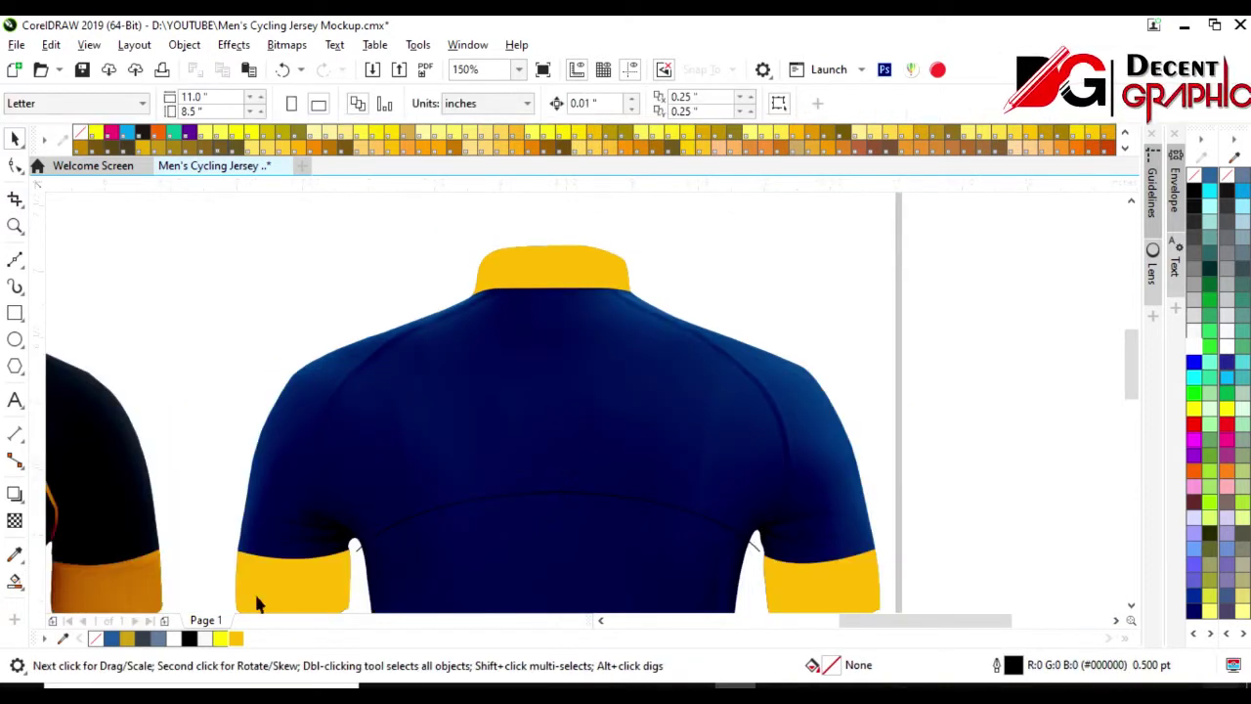
{"action": "left_click", "coordinate": [14, 582]}
{"action": "left_click", "coordinate": [489, 433]}
{"action": "left_click", "coordinate": [15, 139]}
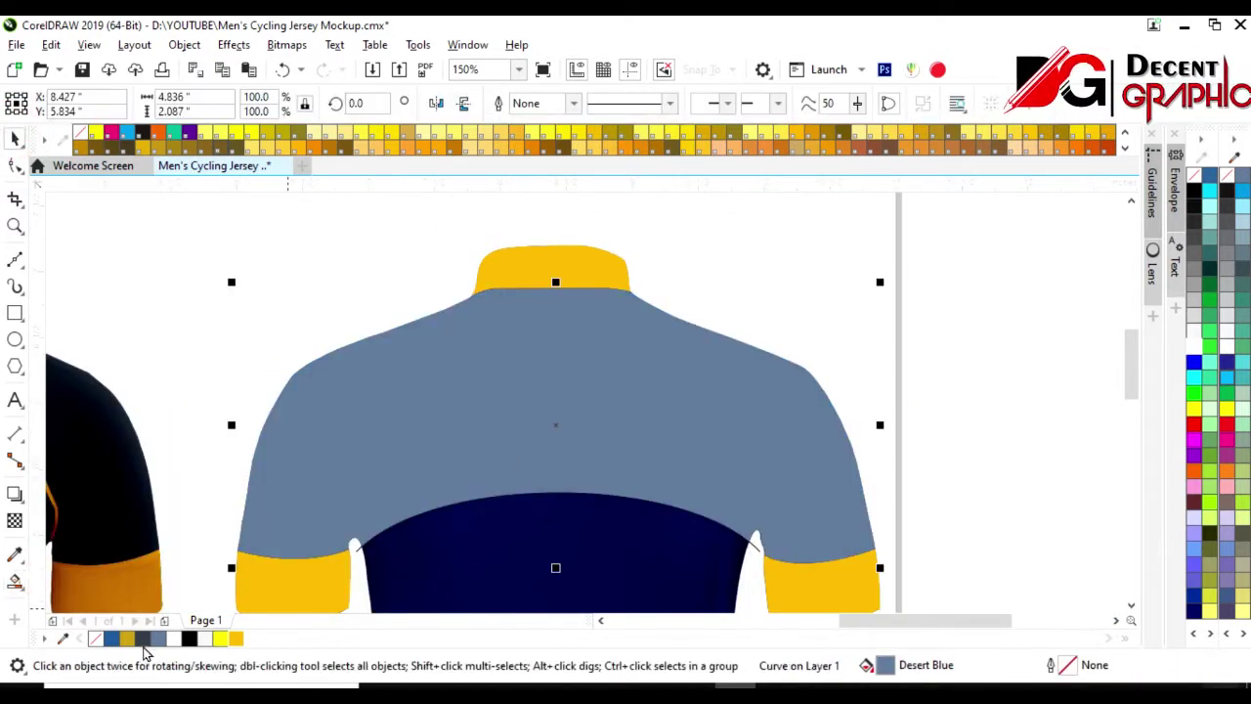
{"action": "scroll", "coordinate": [296, 439], "scroll_direction": "down", "scroll_amount": 1}
{"action": "left_click_drag", "start_coordinate": [294, 391], "coordinate": [799, 550]}
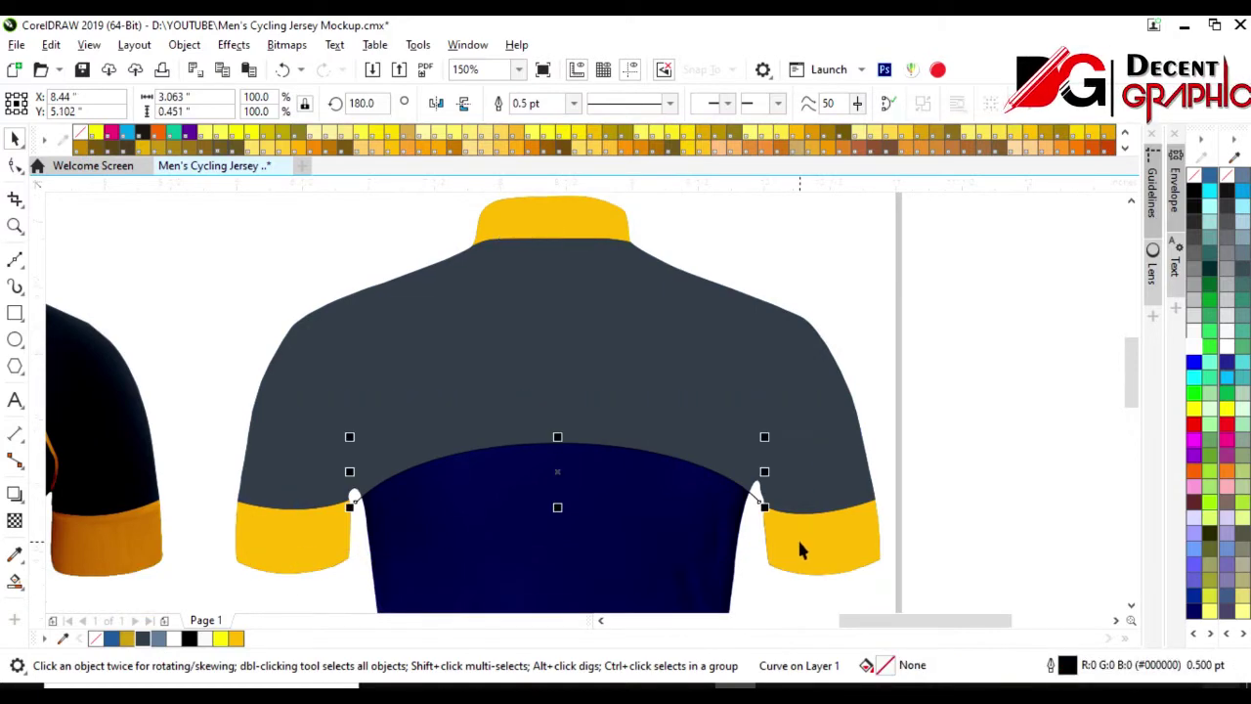
{"action": "key", "text": "Page_Down"}
{"action": "left_click", "coordinate": [746, 492]}
{"action": "key", "text": "Delete"}
{"action": "left_click", "coordinate": [14, 259]}
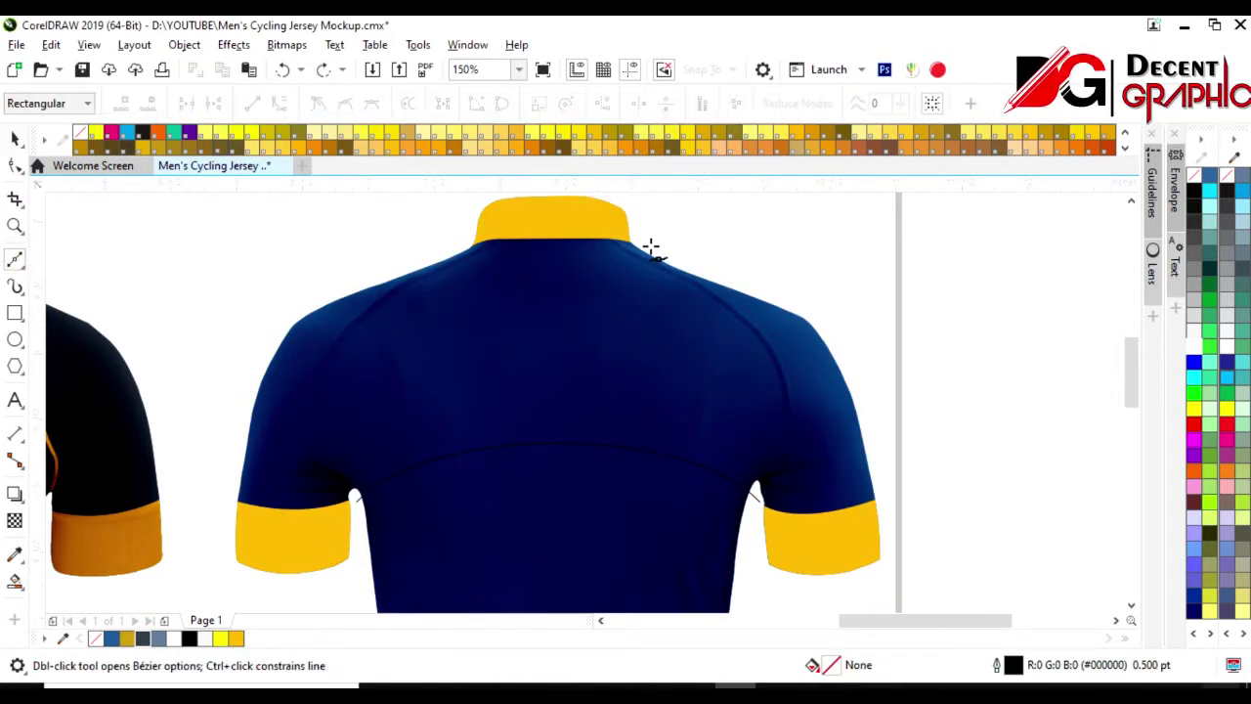
- Draw a Bézier curve along the right raglan seam from collar to armpit
{"action": "scroll", "coordinate": [645, 239], "scroll_direction": "up", "scroll_amount": 2}
{"action": "left_click", "coordinate": [571, 227]}
{"action": "left_click_drag", "start_coordinate": [657, 279], "coordinate": [692, 291]}
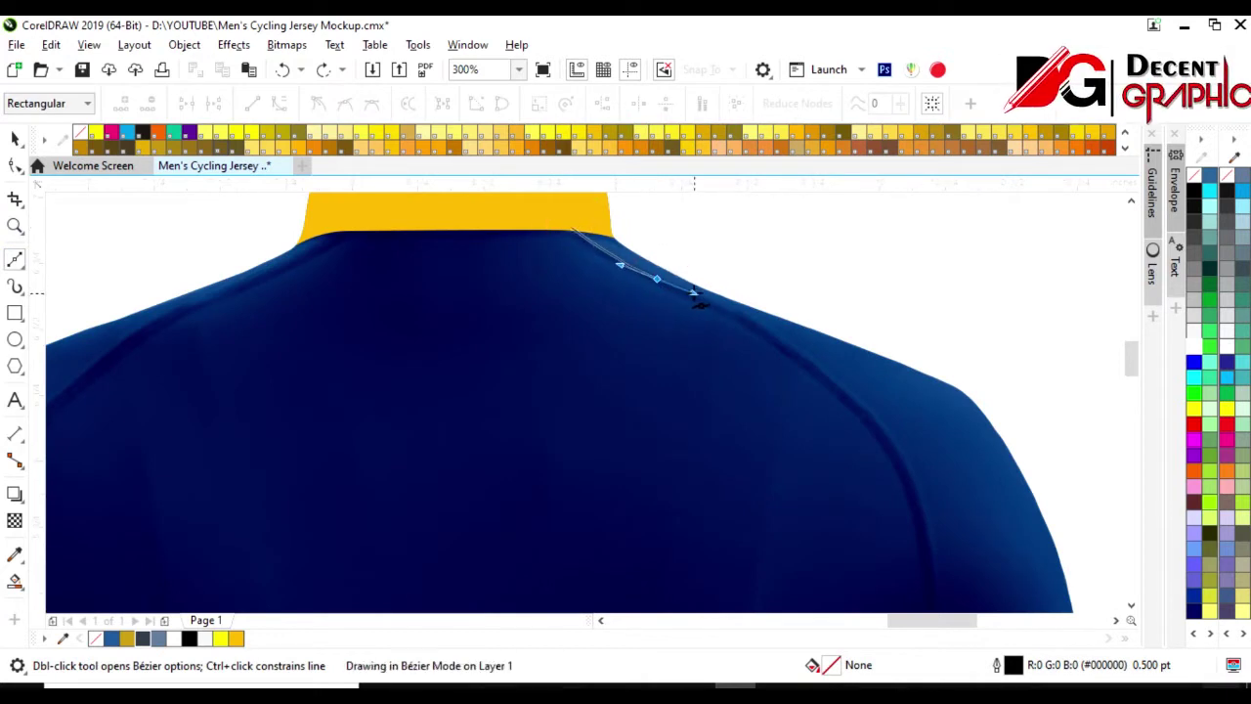
{"action": "left_click_drag", "start_coordinate": [829, 381], "coordinate": [867, 428]}
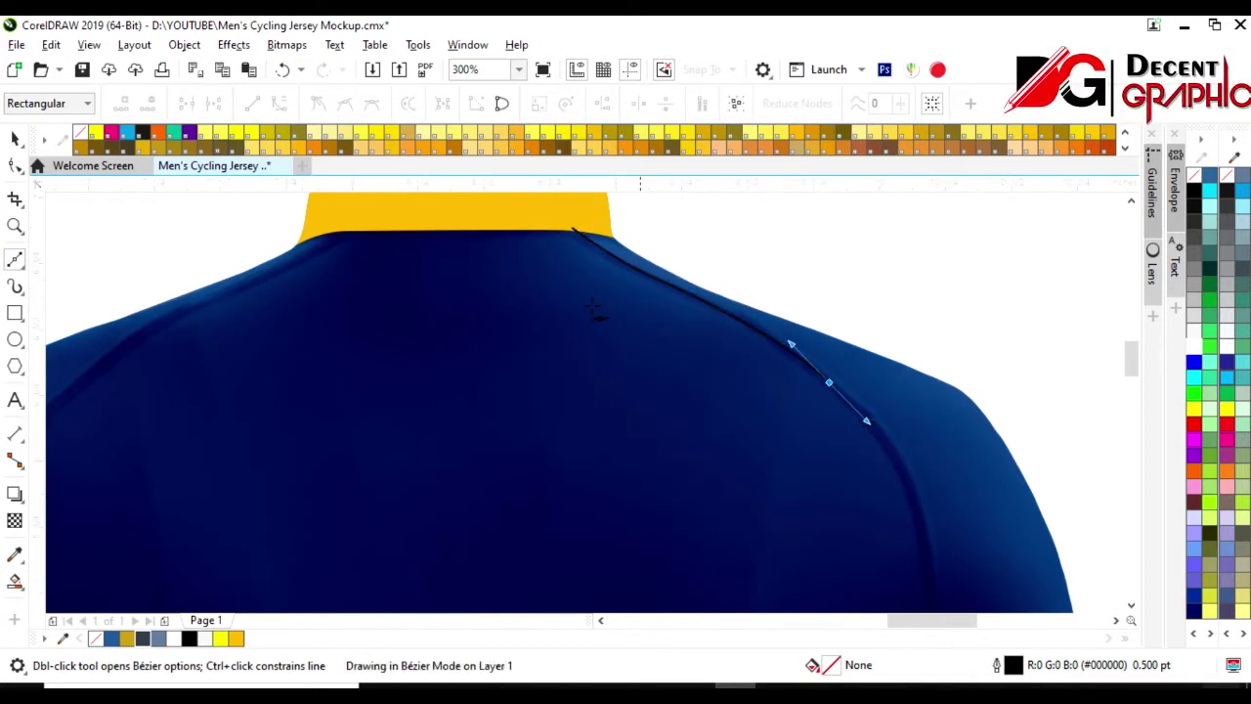
{"action": "scroll", "coordinate": [743, 396], "scroll_direction": "down", "scroll_amount": 2}
{"action": "scroll", "coordinate": [704, 486], "scroll_direction": "up", "scroll_amount": 2}
{"action": "left_click_drag", "start_coordinate": [766, 387], "coordinate": [766, 469]}
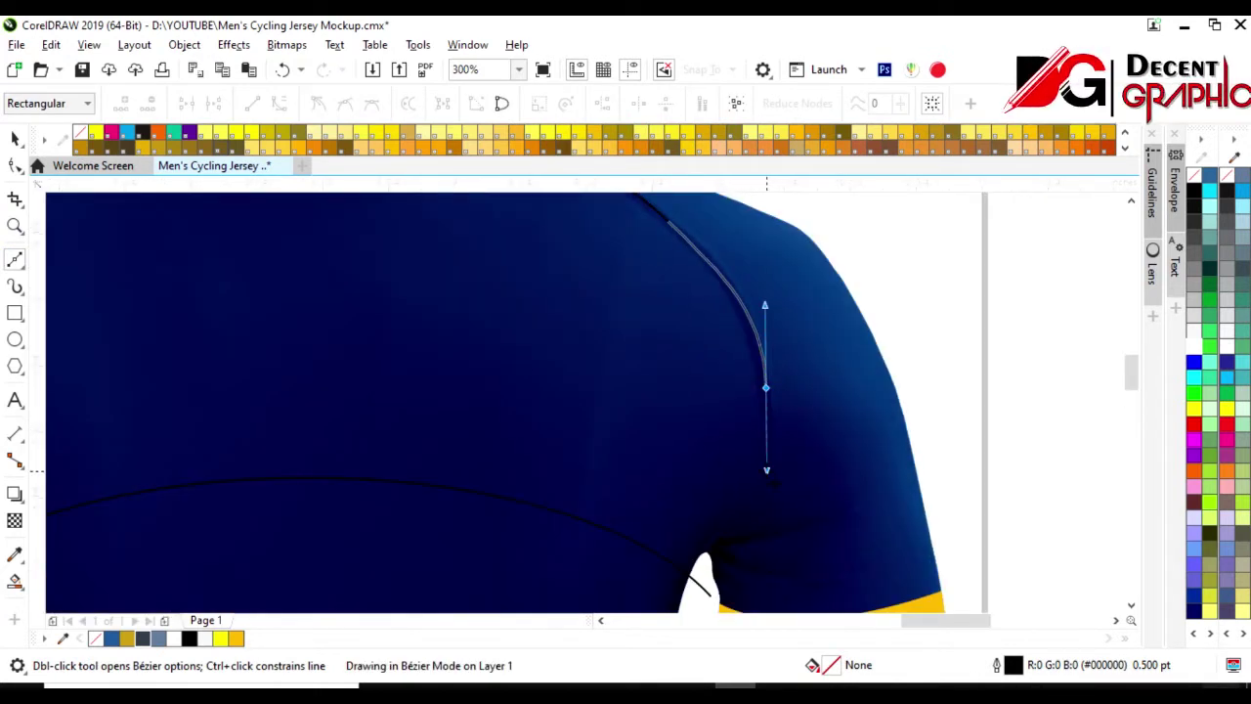
{"action": "left_click_drag", "start_coordinate": [701, 562], "coordinate": [672, 592]}
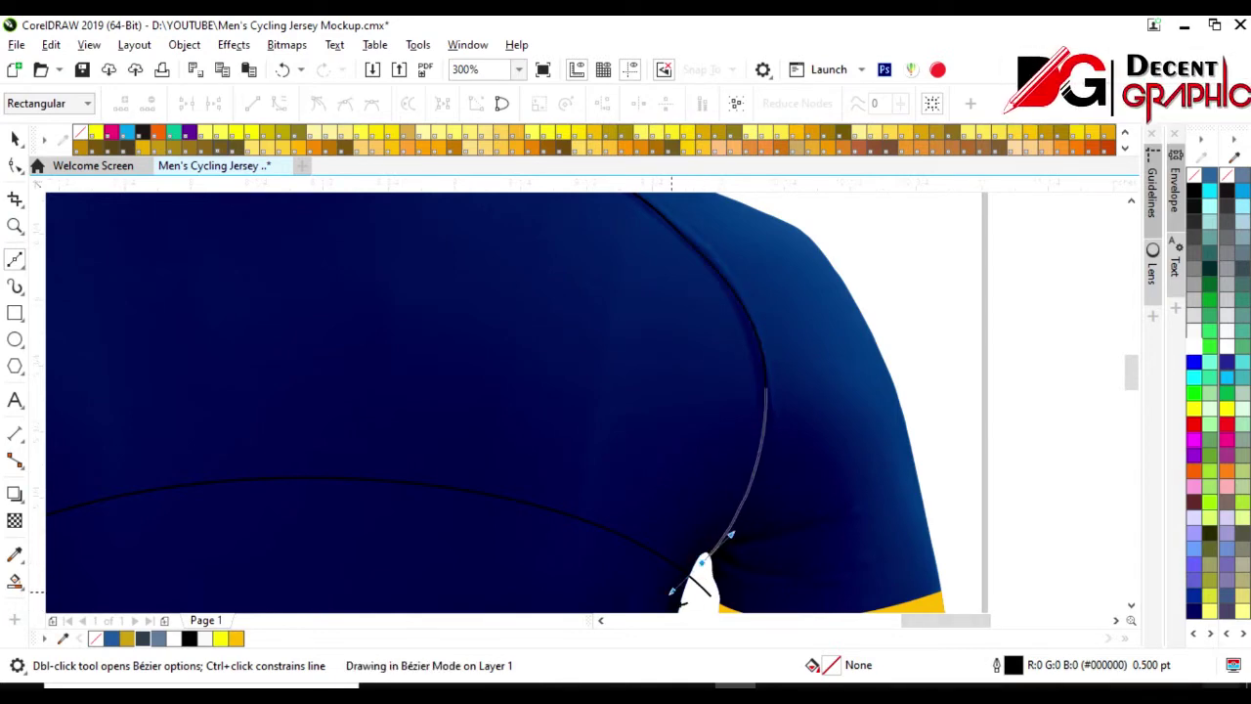
{"action": "key", "text": "space"}
- Draw a matching curve along the left raglan seam from collar to armpit
{"action": "scroll", "coordinate": [629, 320], "scroll_direction": "down", "scroll_amount": 3}
{"action": "scroll", "coordinate": [629, 321], "scroll_direction": "up", "scroll_amount": 2}
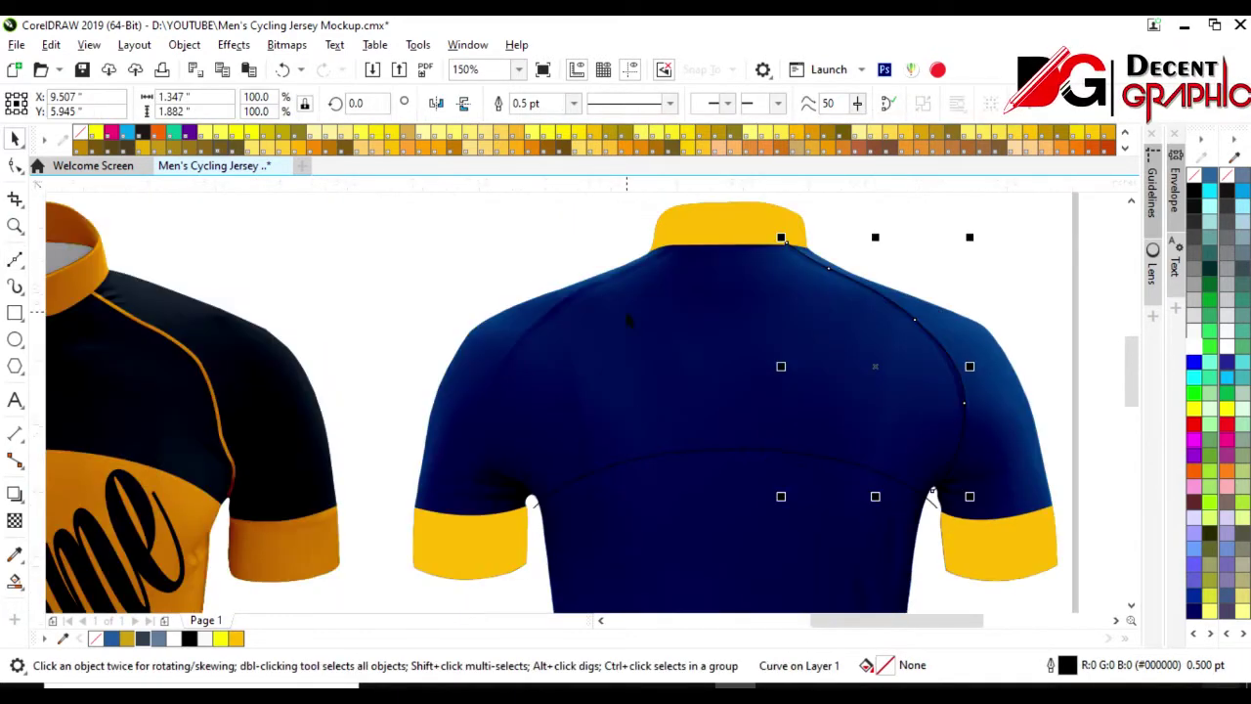
{"action": "key", "text": "space"}
{"action": "left_click", "coordinate": [669, 244]}
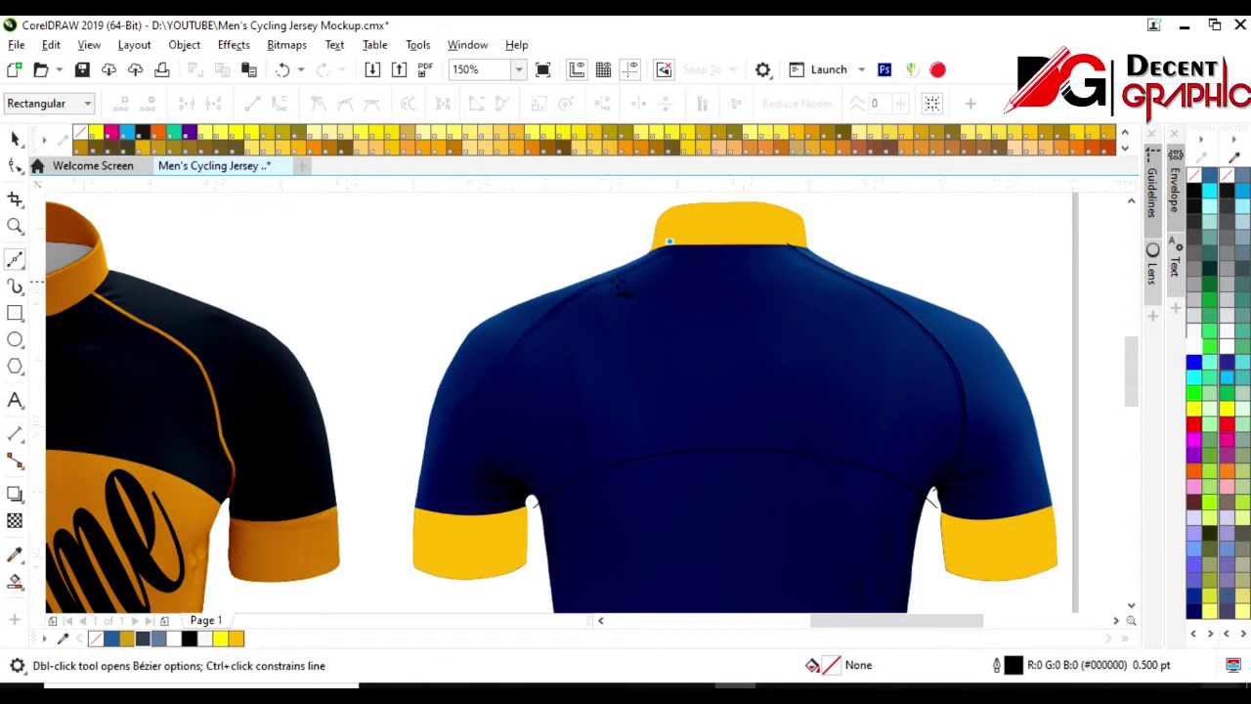
{"action": "left_click_drag", "start_coordinate": [613, 278], "coordinate": [575, 293]}
{"action": "left_click_drag", "start_coordinate": [496, 379], "coordinate": [484, 420]}
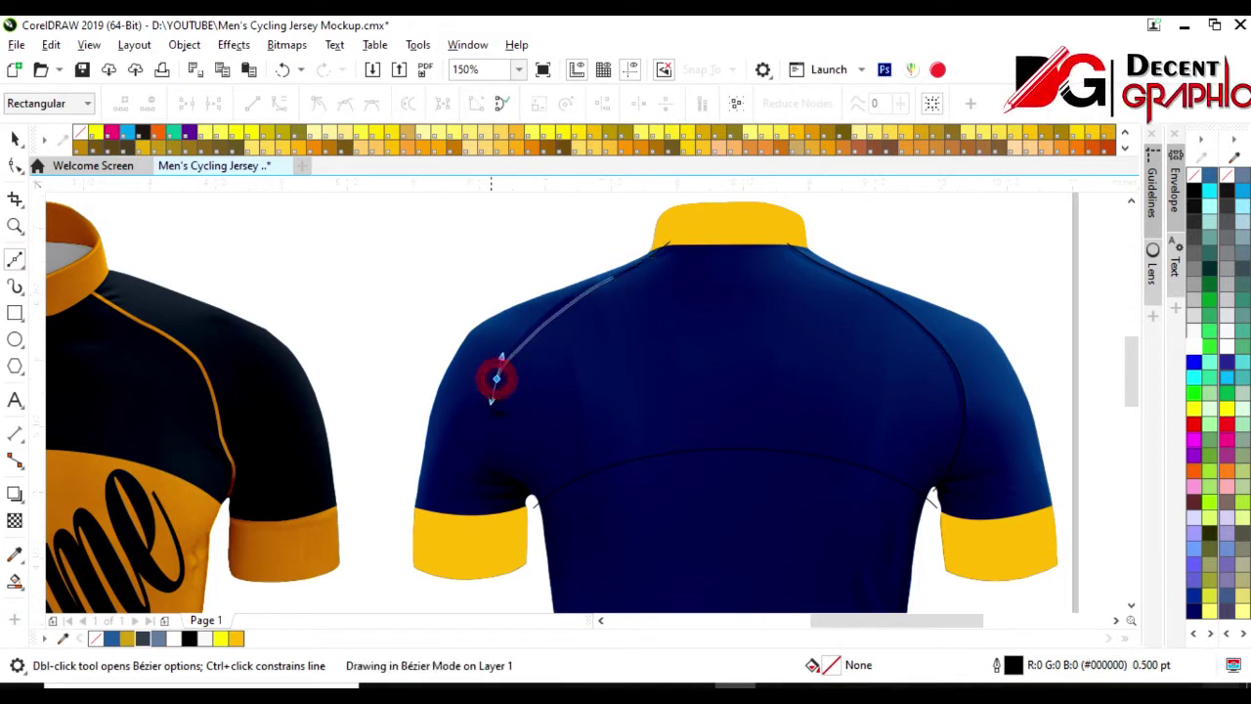
{"action": "scroll", "coordinate": [497, 516], "scroll_direction": "up", "scroll_amount": 2}
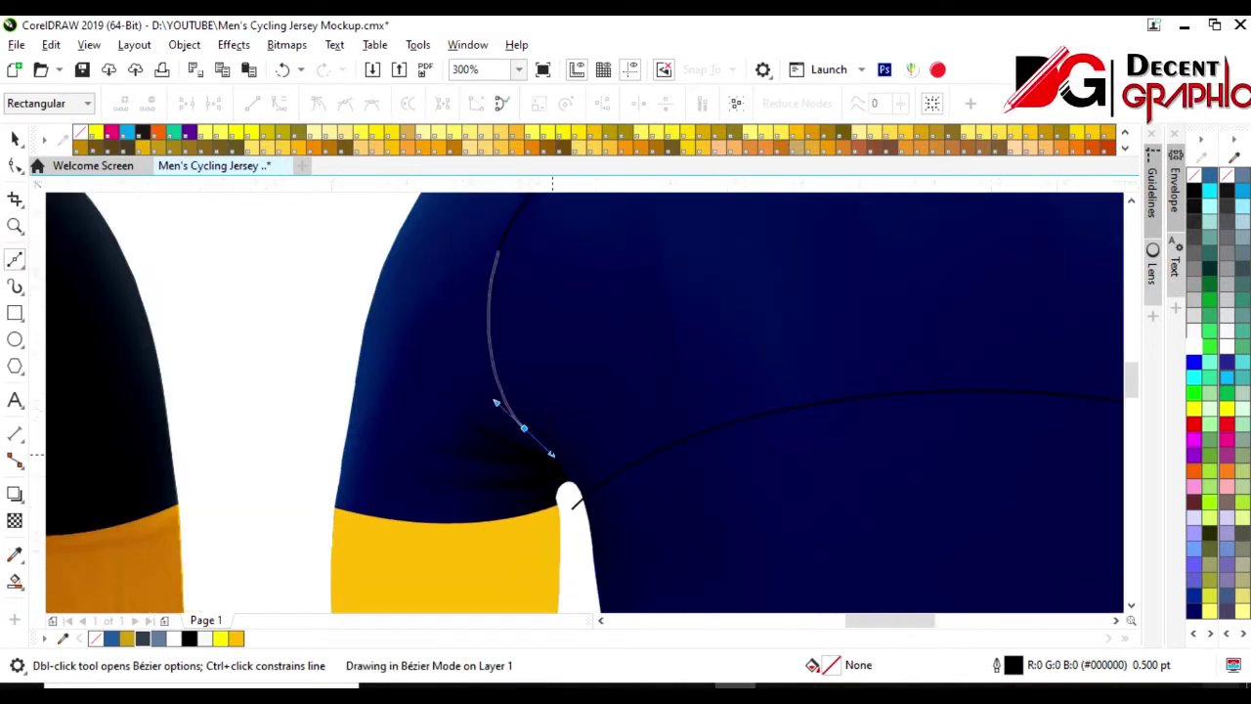
{"action": "left_click_drag", "start_coordinate": [566, 494], "coordinate": [572, 519]}
{"action": "scroll", "coordinate": [566, 489], "scroll_direction": "down", "scroll_amount": 3}
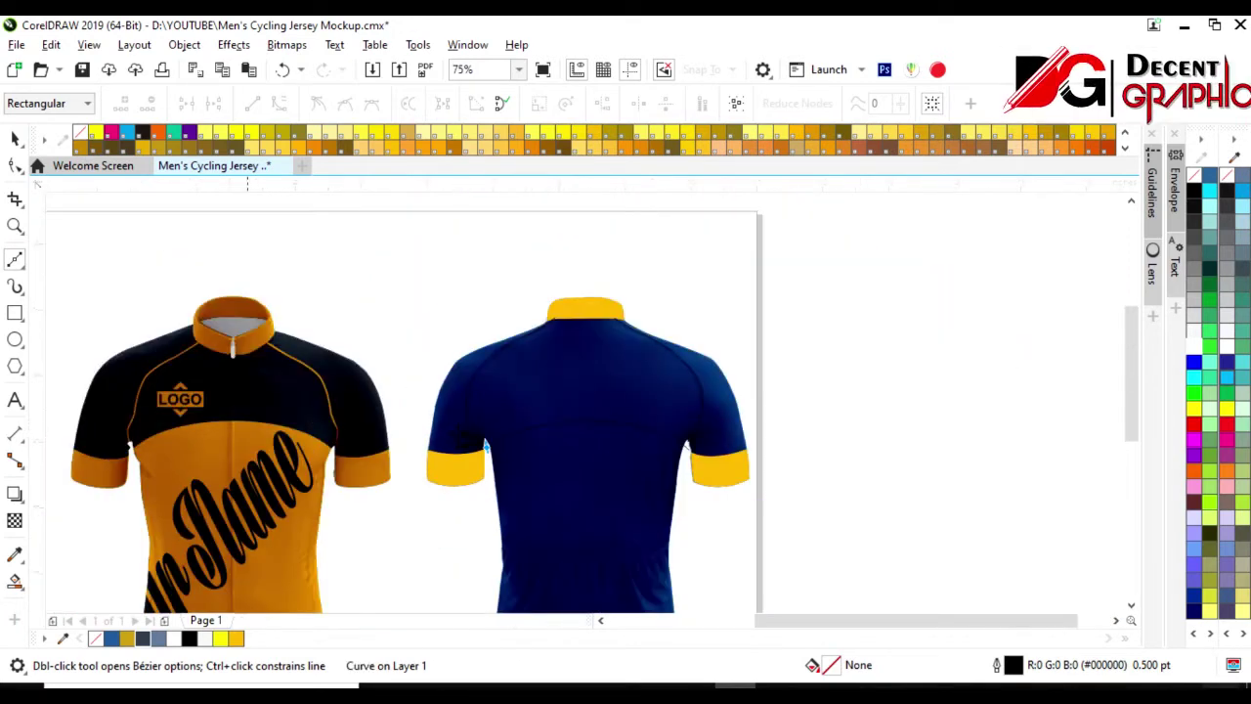
- Thicken the shoulder seam curves' outlines to 2.0 pt
{"action": "left_click", "coordinate": [18, 140]}
{"action": "left_click", "coordinate": [573, 102]}
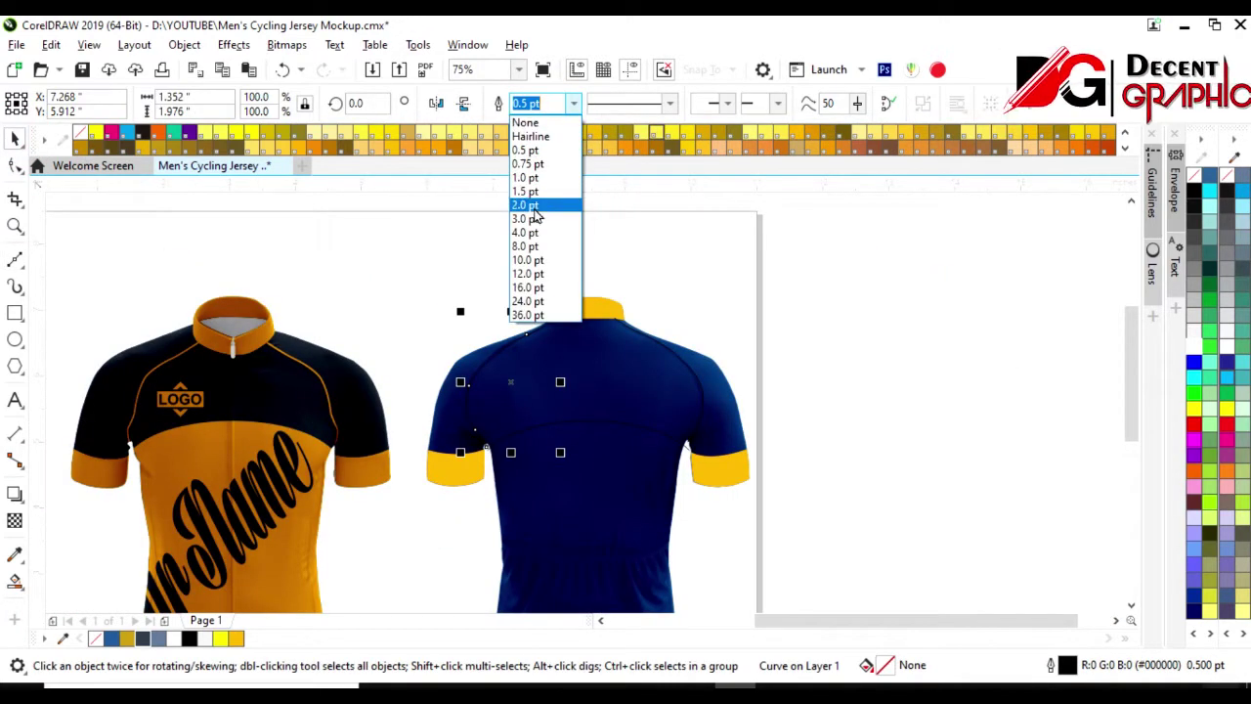
{"action": "left_click", "coordinate": [530, 203]}
{"action": "scroll", "coordinate": [485, 381], "scroll_direction": "up", "scroll_amount": 3}
{"action": "scroll", "coordinate": [518, 383], "scroll_direction": "down", "scroll_amount": 1}
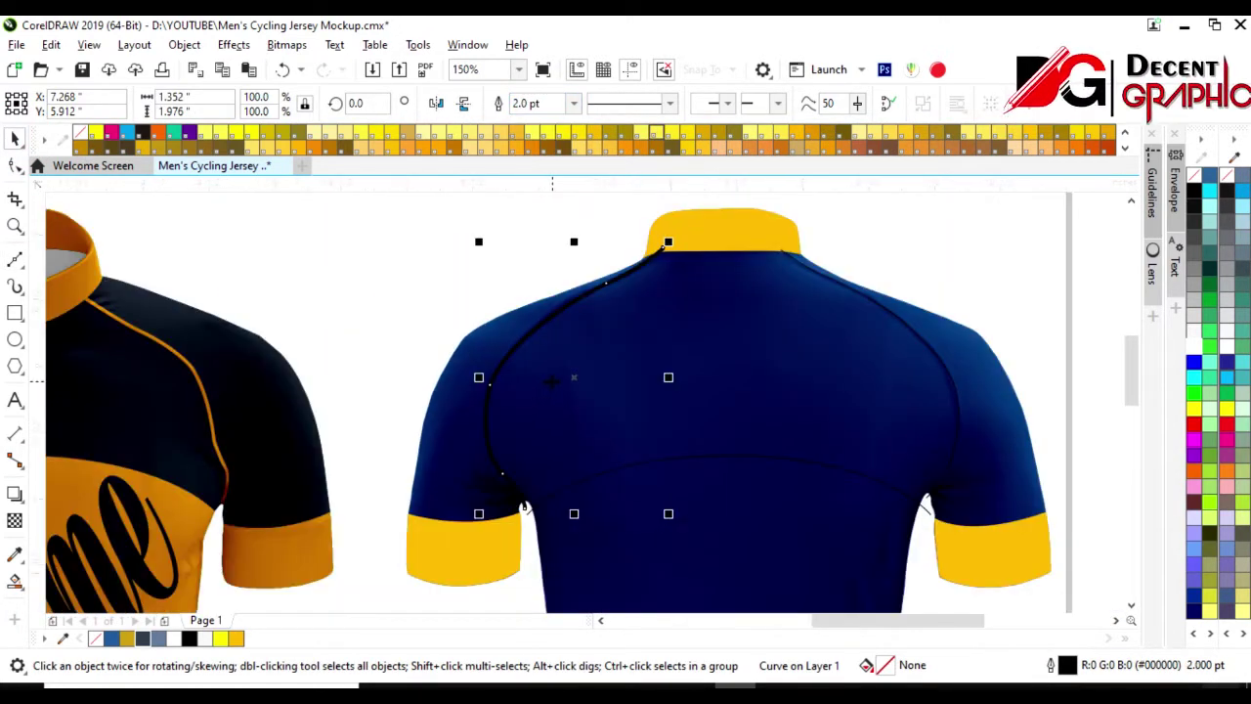
{"action": "left_click", "coordinate": [892, 311]}
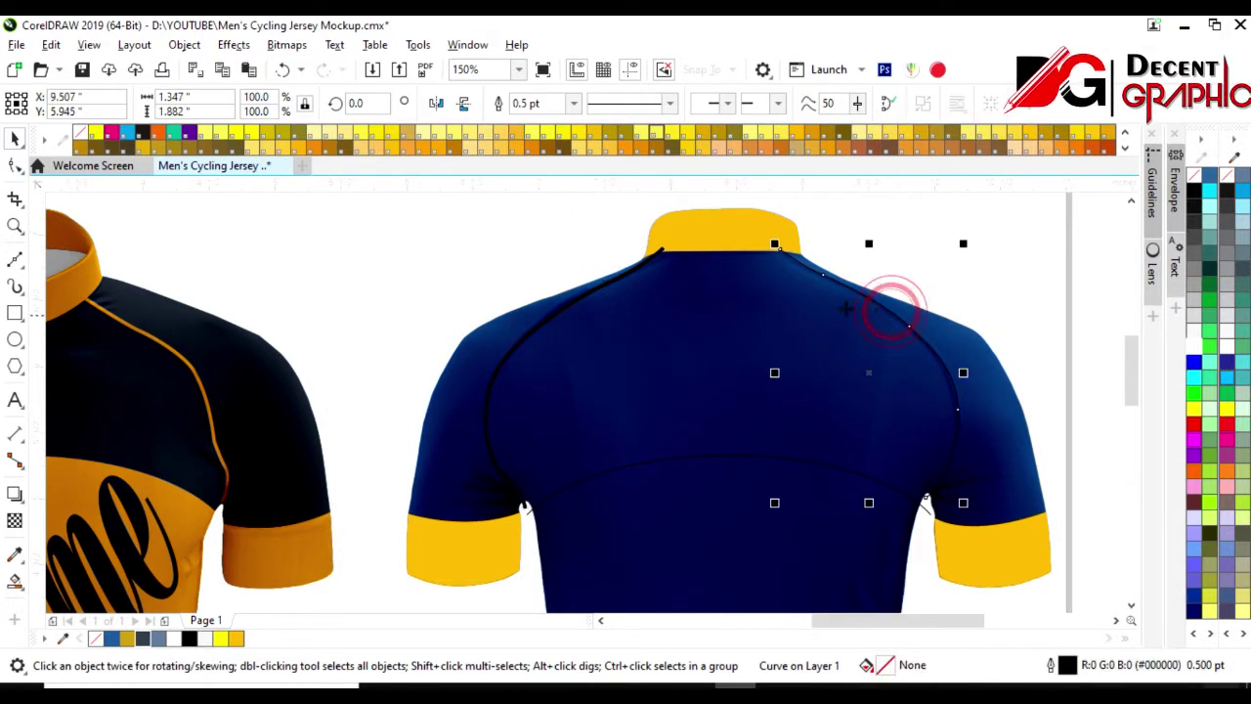
{"action": "left_click", "coordinate": [574, 103]}
{"action": "left_click", "coordinate": [535, 203]}
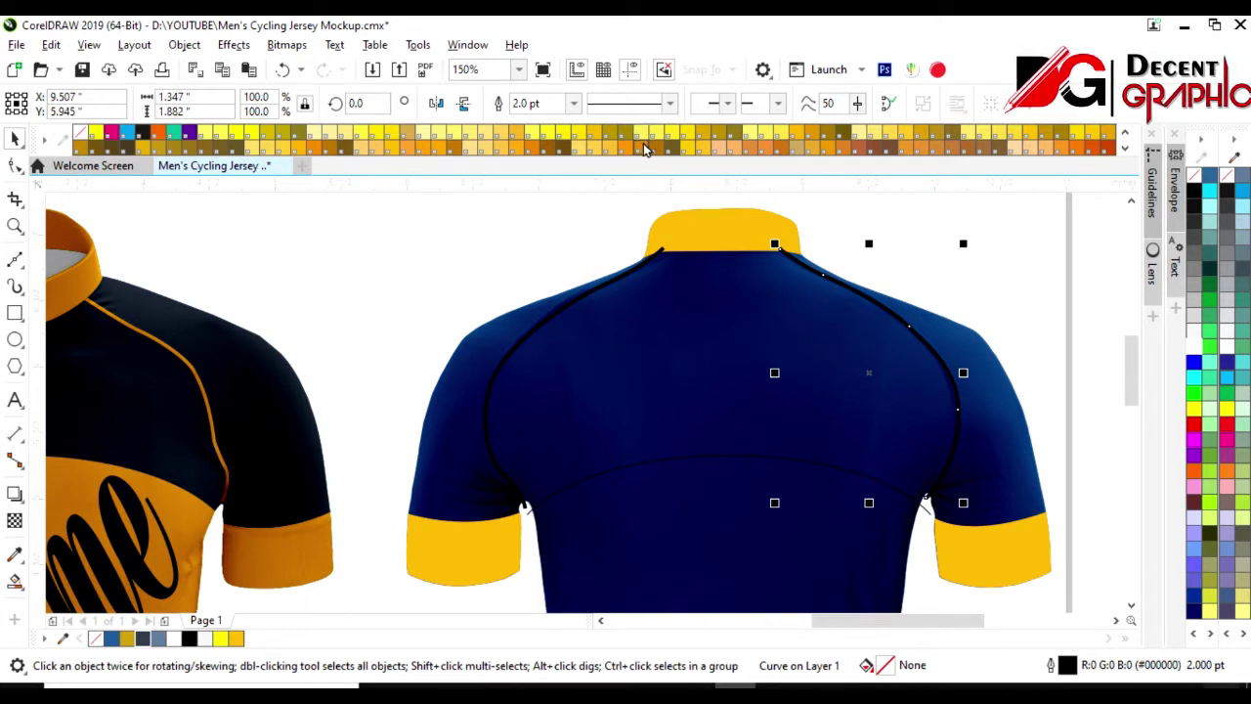
- Set both seam curves to 3.0 pt outlines and convert the right outline to an unfilled object
{"action": "key", "text": "ctrl+z"}
{"action": "key", "text": "ctrl+z"}
{"action": "left_click", "coordinate": [574, 102]}
{"action": "left_click", "coordinate": [530, 224]}
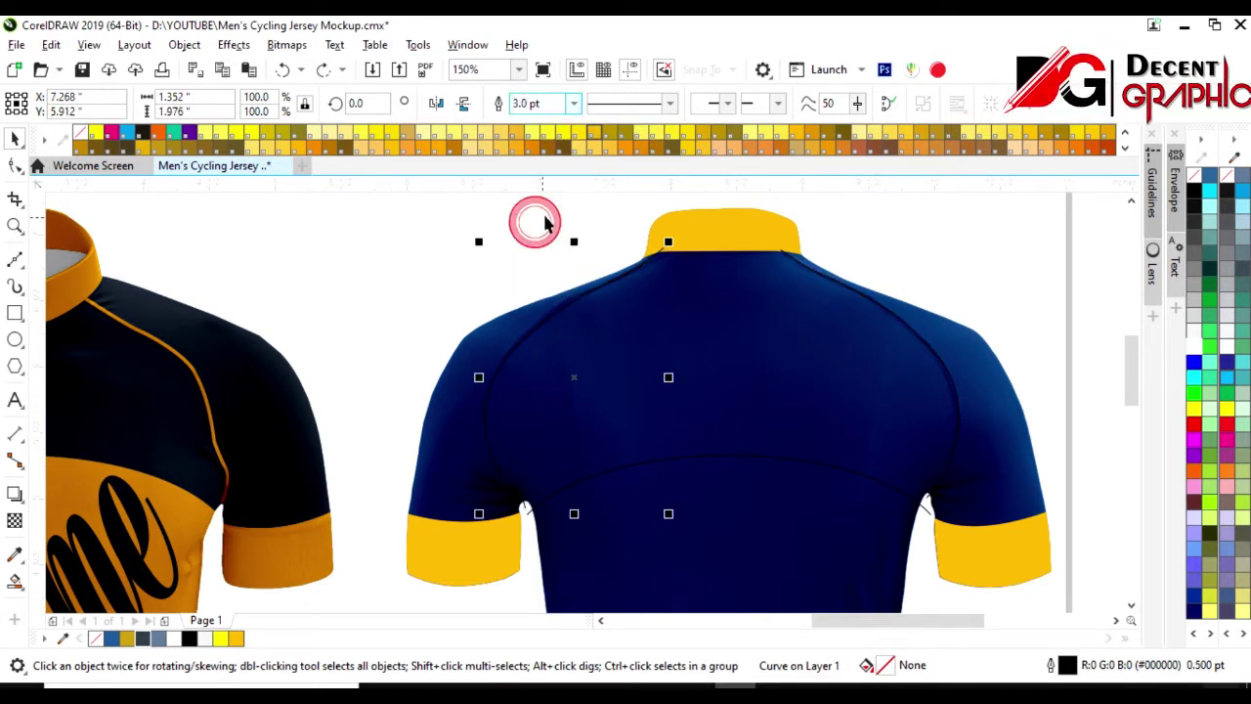
{"action": "key", "text": "Tab"}
{"action": "left_click", "coordinate": [574, 103]}
{"action": "left_click", "coordinate": [533, 224]}
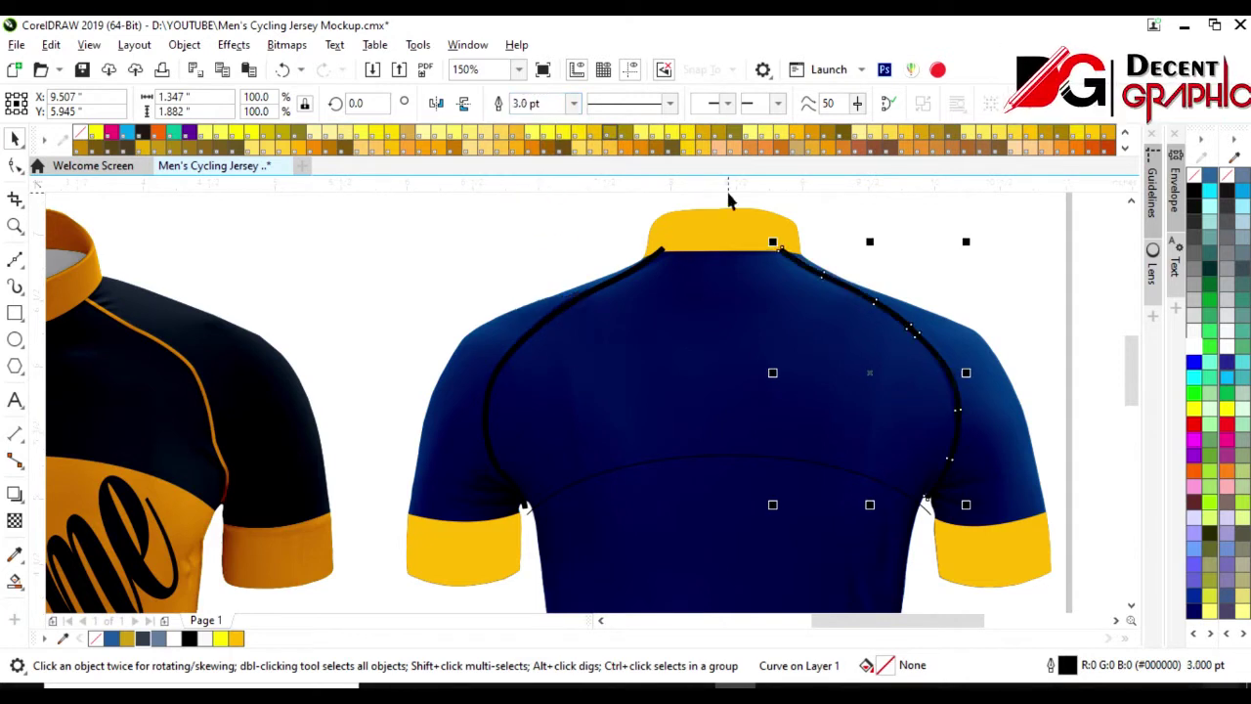
{"action": "key", "text": "ctrl+shift+q"}
{"action": "left_click", "coordinate": [1195, 176]}
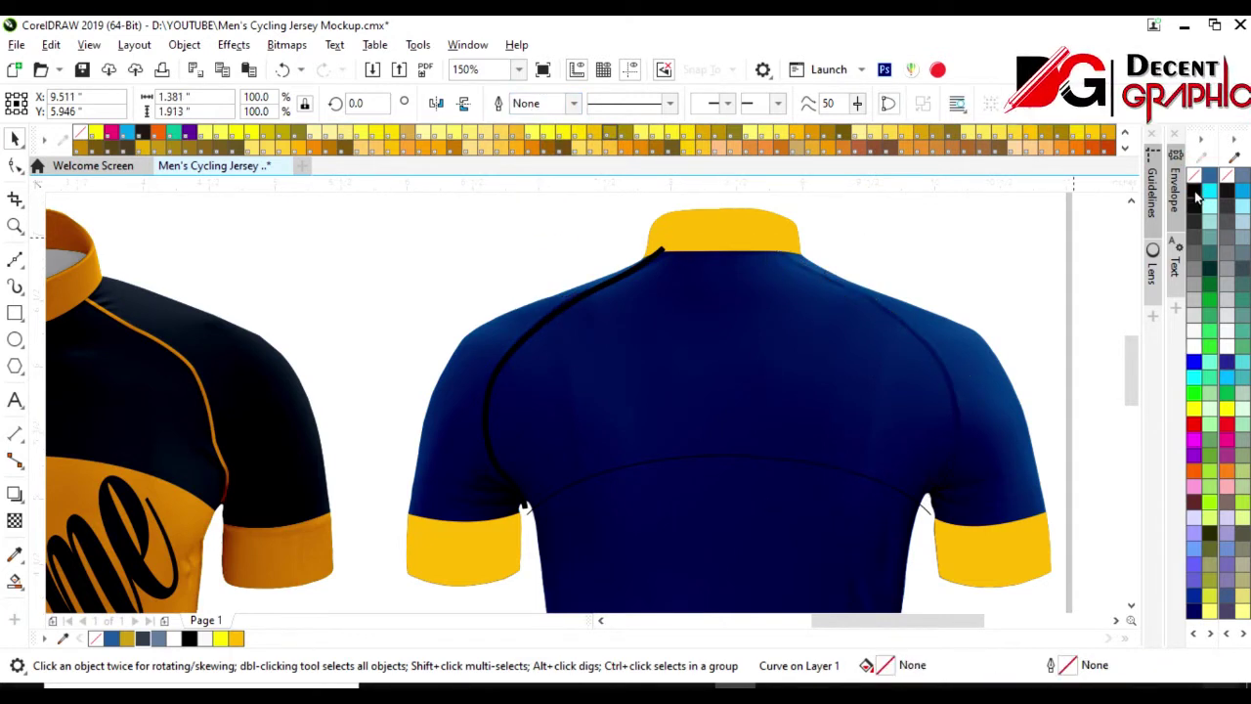
- Smart Fill both shoulder seam strips and colour the piping orange-yellow (#FEB100)
{"action": "key", "text": "g"}
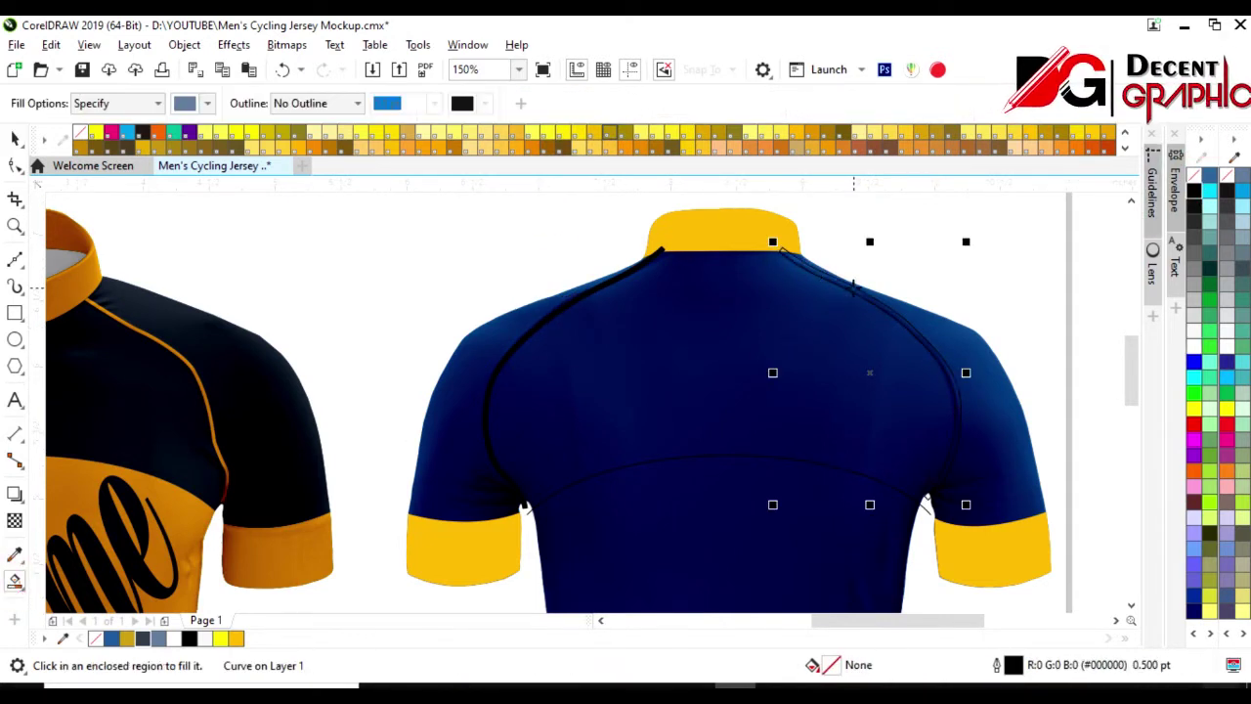
{"action": "left_click", "coordinate": [853, 283]}
{"action": "left_click", "coordinate": [236, 639]}
{"action": "left_click", "coordinate": [14, 138]}
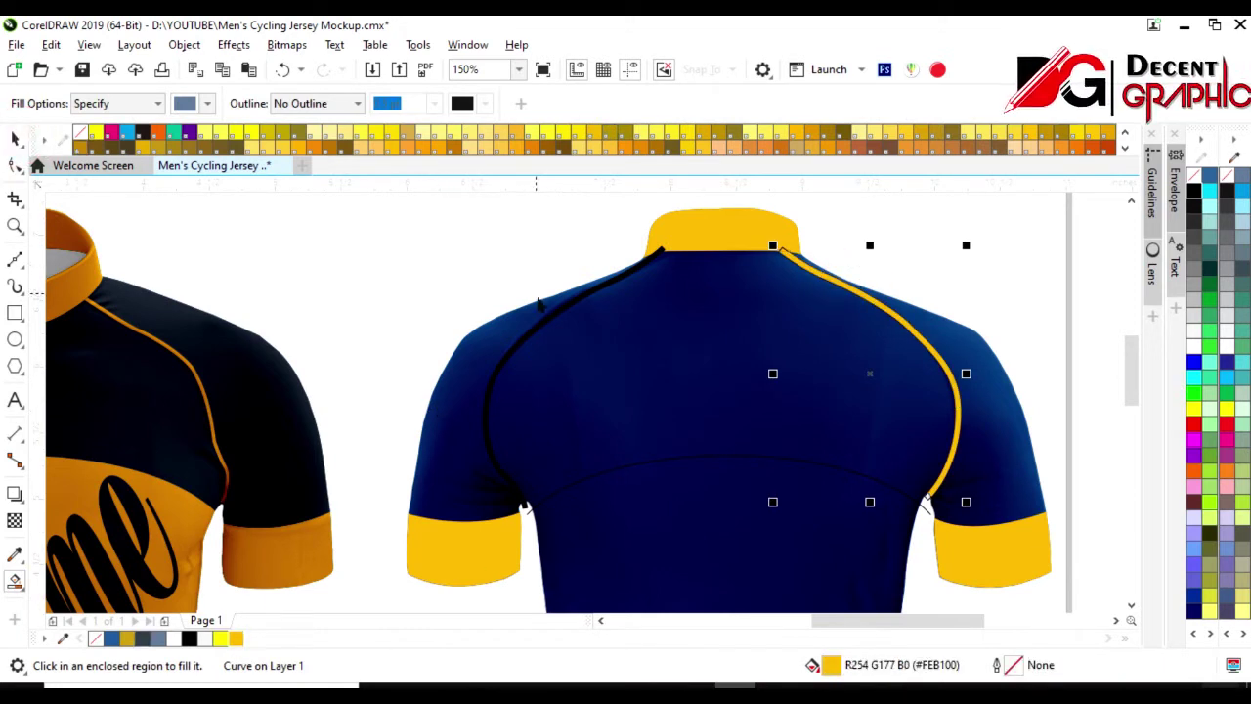
{"action": "left_click", "coordinate": [541, 314]}
{"action": "left_click", "coordinate": [1197, 184]}
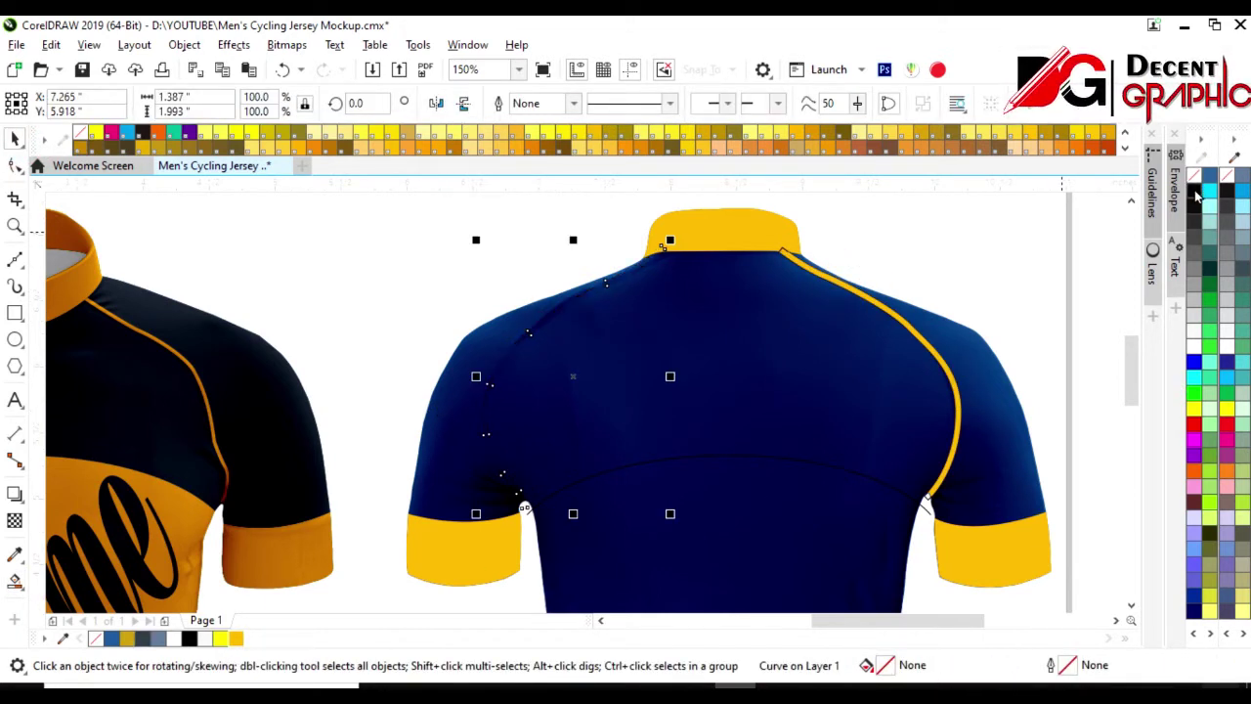
{"action": "left_click", "coordinate": [15, 581]}
{"action": "left_click", "coordinate": [505, 356]}
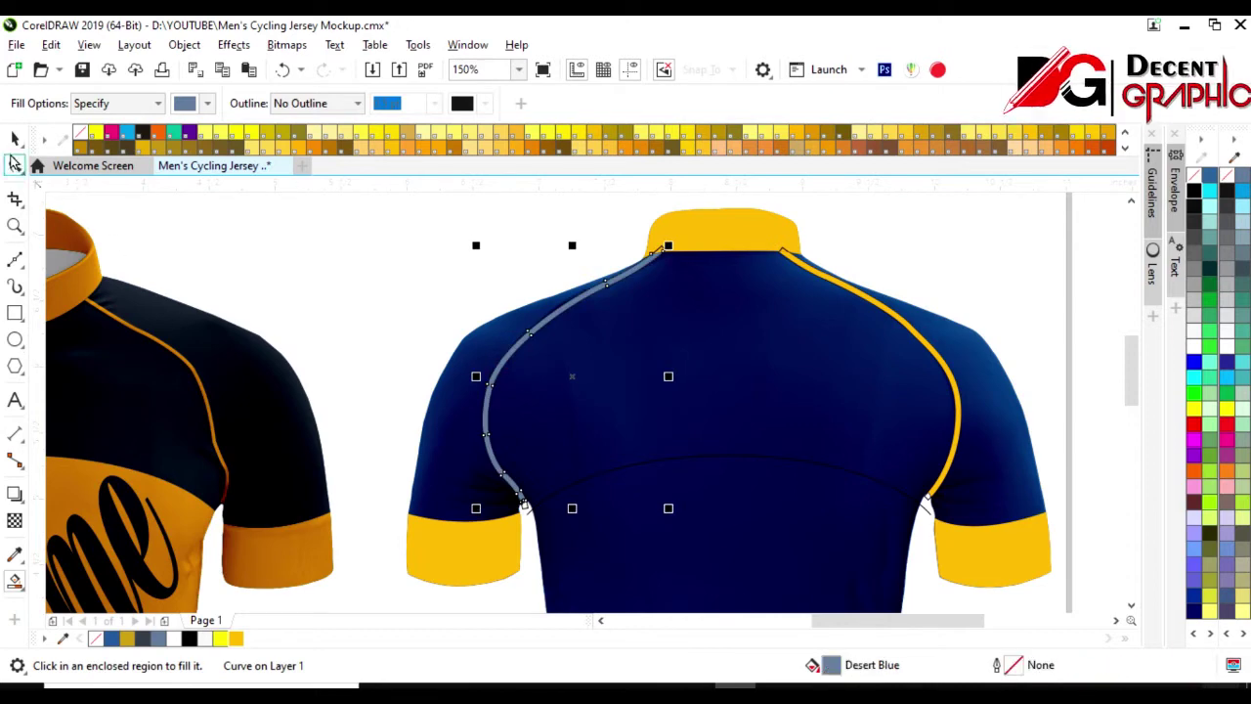
{"action": "left_click", "coordinate": [15, 138]}
{"action": "left_click", "coordinate": [236, 639]}
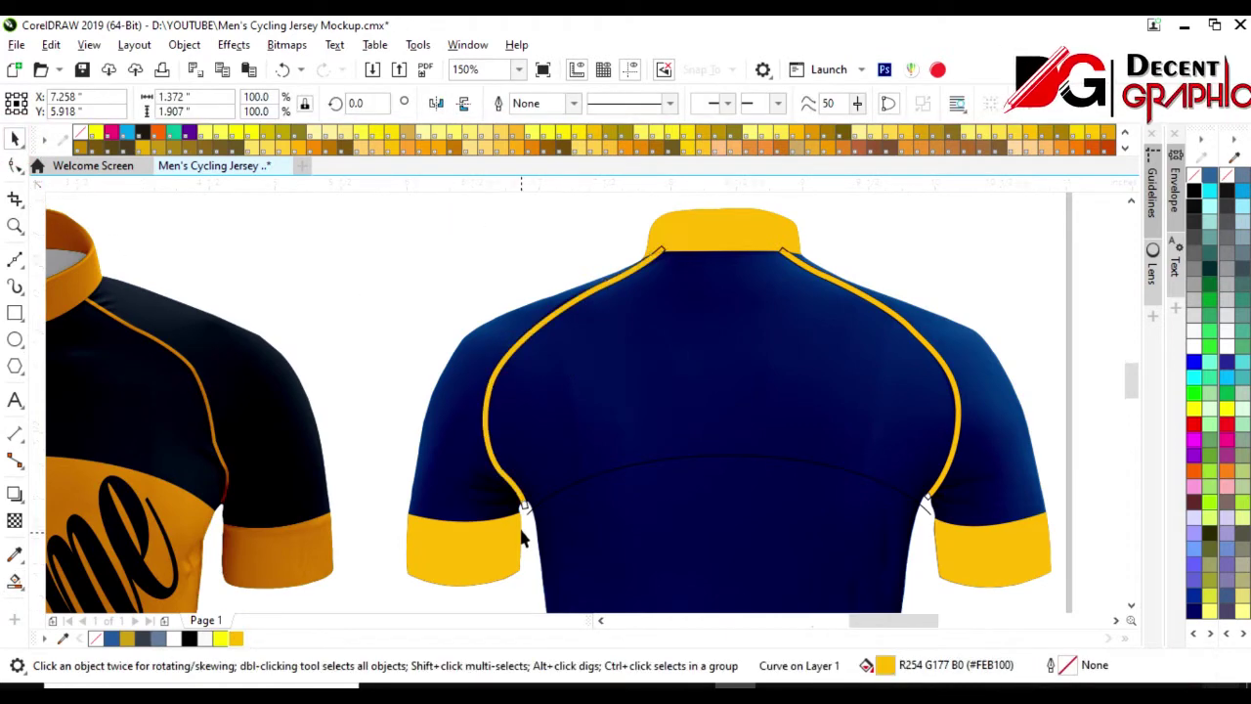
{"action": "scroll", "coordinate": [521, 518], "scroll_direction": "up", "scroll_amount": 5}
{"action": "scroll", "coordinate": [525, 466], "scroll_direction": "down", "scroll_amount": 3}
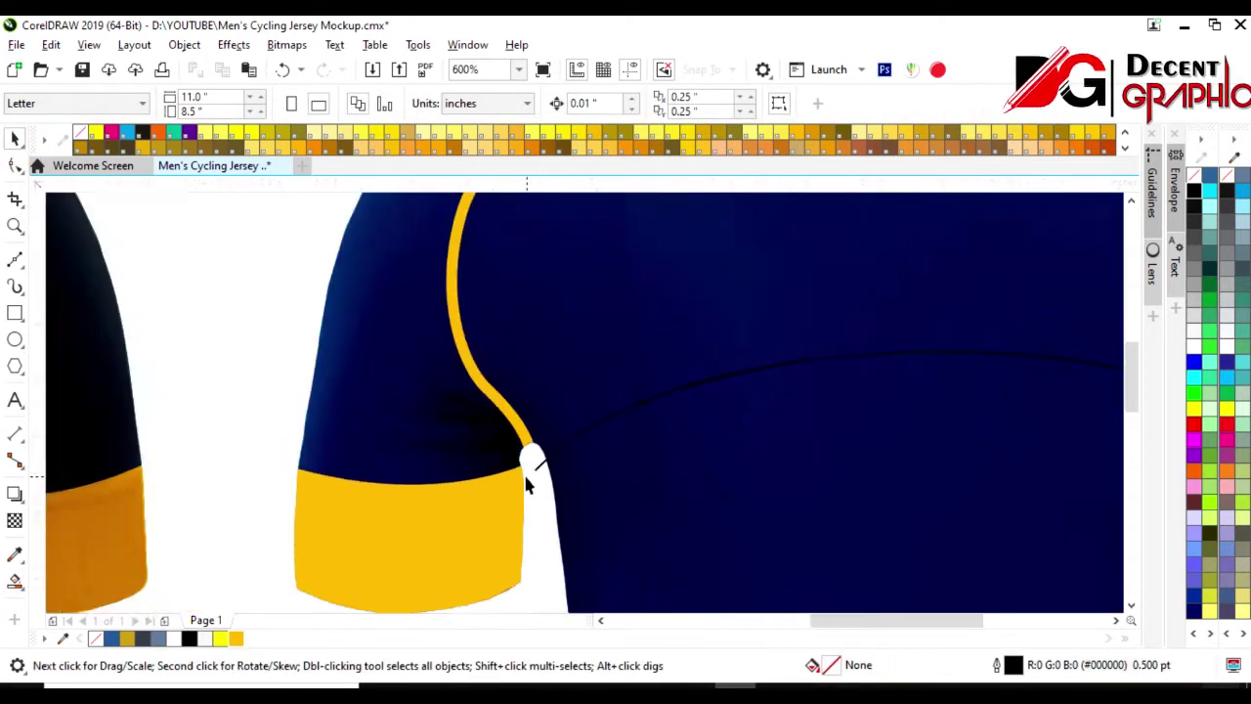
- Combine the armpit seam piece and shoulder seam curve into one curve
{"action": "scroll", "coordinate": [525, 466], "scroll_direction": "down", "scroll_amount": 2}
{"action": "scroll", "coordinate": [893, 433], "scroll_direction": "up", "scroll_amount": 5}
{"action": "left_click", "coordinate": [894, 425]}
{"action": "scroll", "coordinate": [880, 477], "scroll_direction": "down", "scroll_amount": 3}
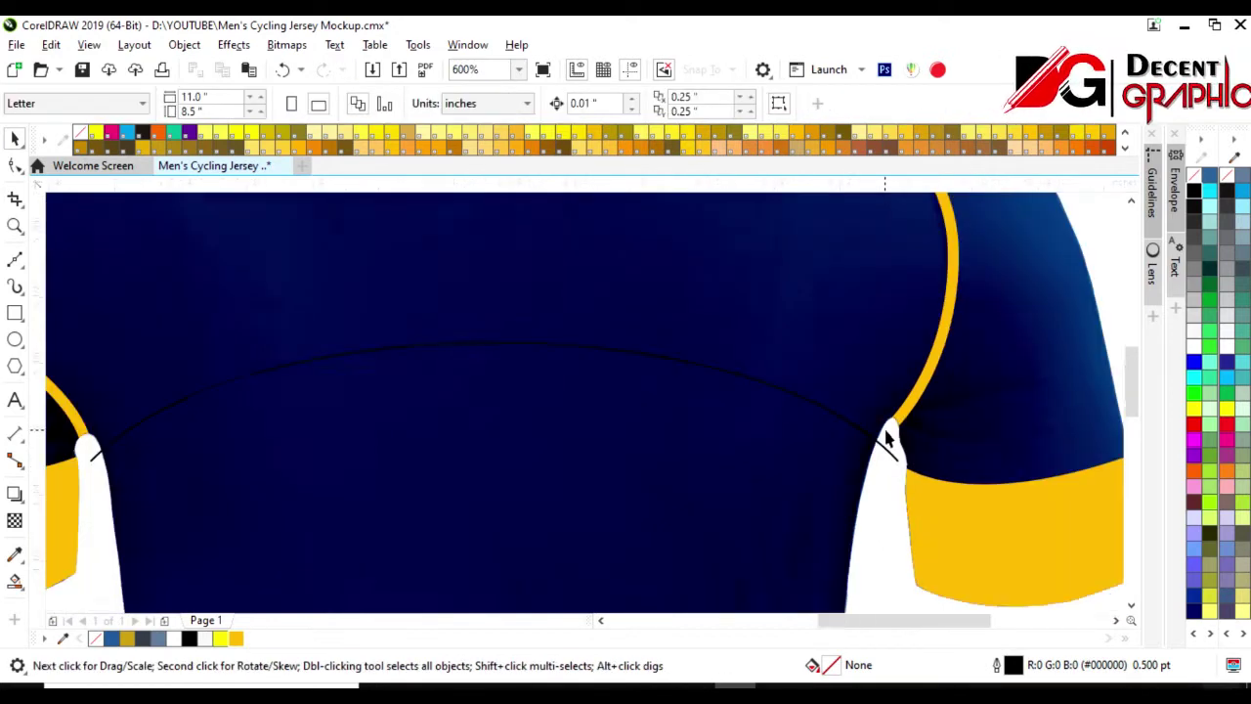
{"action": "scroll", "coordinate": [879, 460], "scroll_direction": "down", "scroll_amount": 2}
{"action": "left_click", "coordinate": [446, 342]}
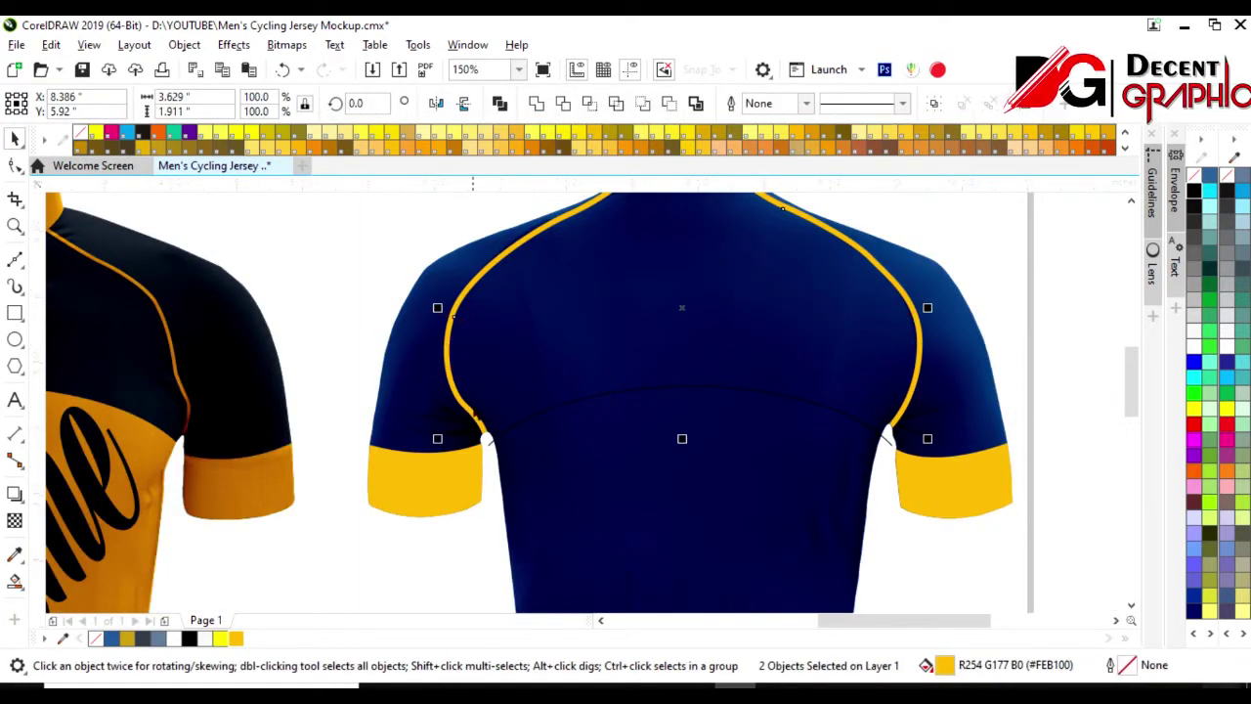
{"action": "left_click", "coordinate": [535, 104]}
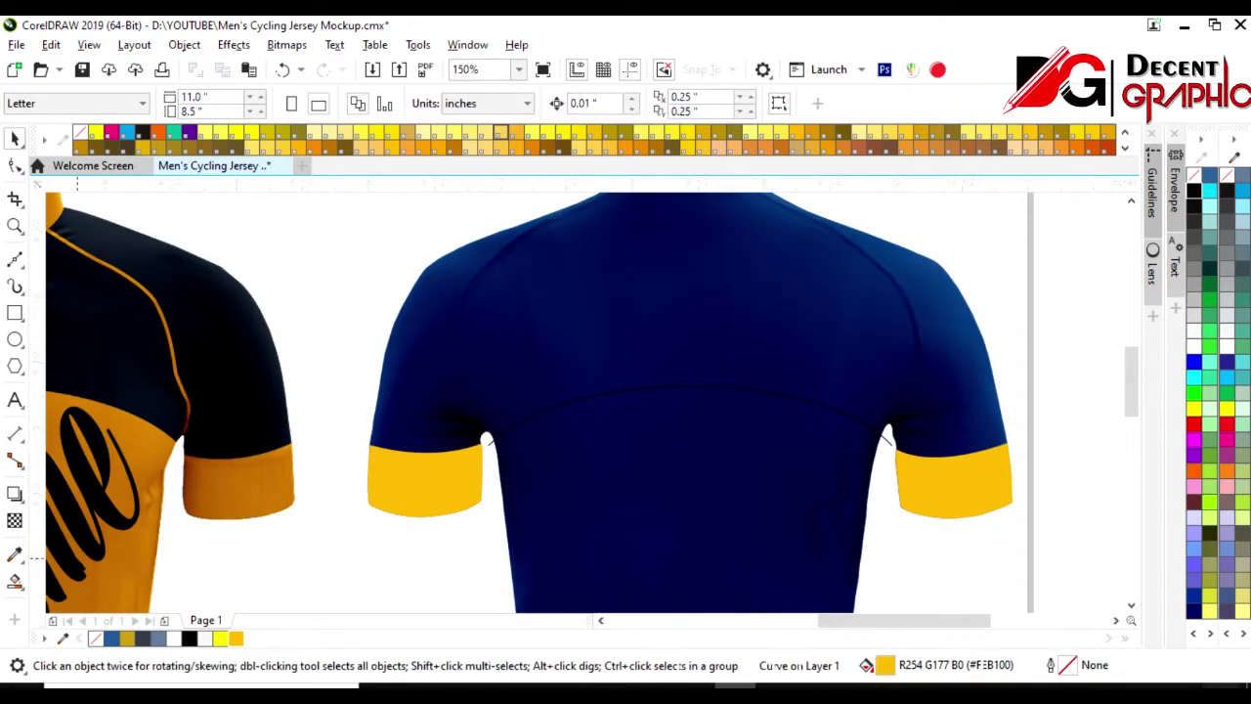
- Smart Fill the upper shoulder yoke and colour it dark grey (#3C444F)
{"action": "left_click", "coordinate": [15, 580]}
{"action": "left_click", "coordinate": [591, 358]}
{"action": "left_click", "coordinate": [15, 139]}
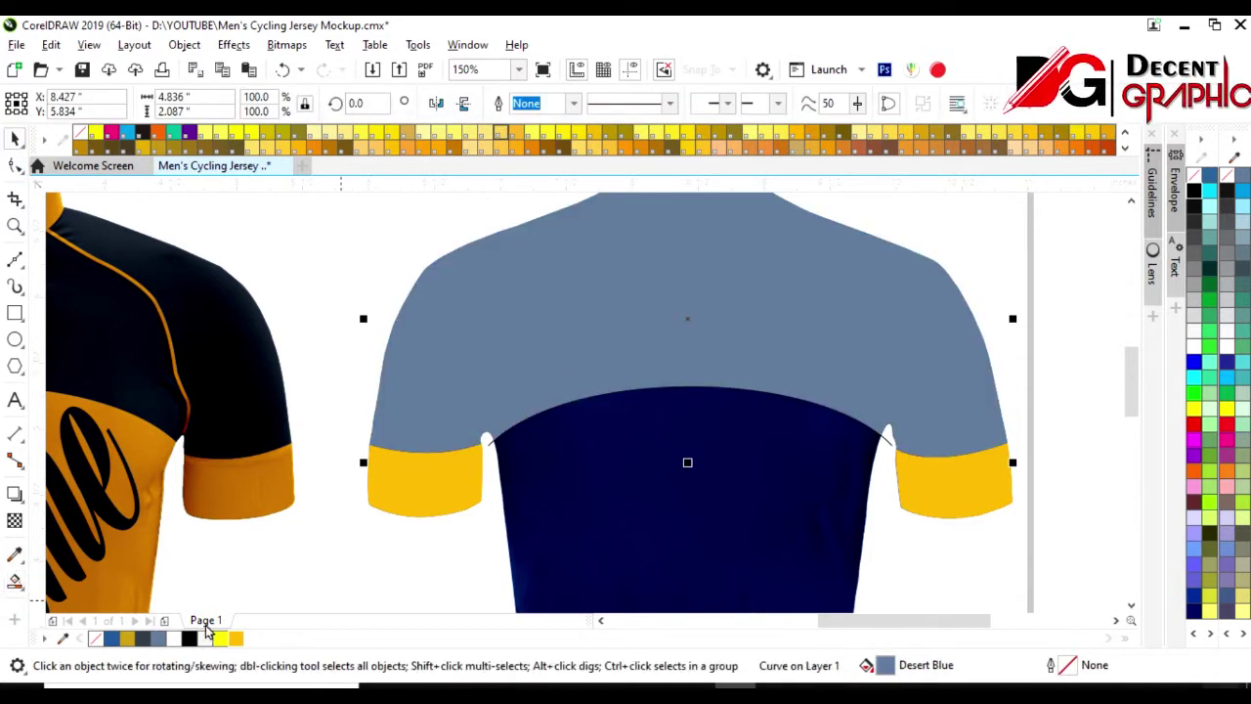
{"action": "left_click", "coordinate": [142, 640]}
{"action": "left_click", "coordinate": [486, 441]}
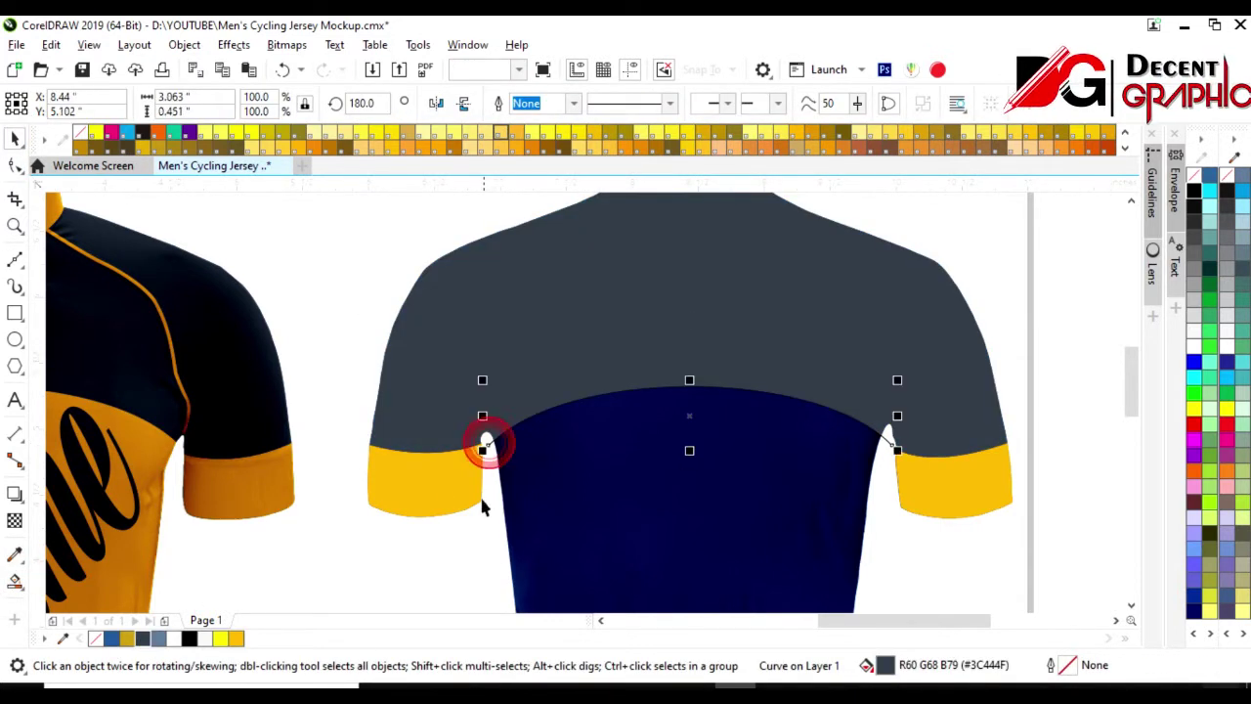
{"action": "left_click", "coordinate": [483, 571]}
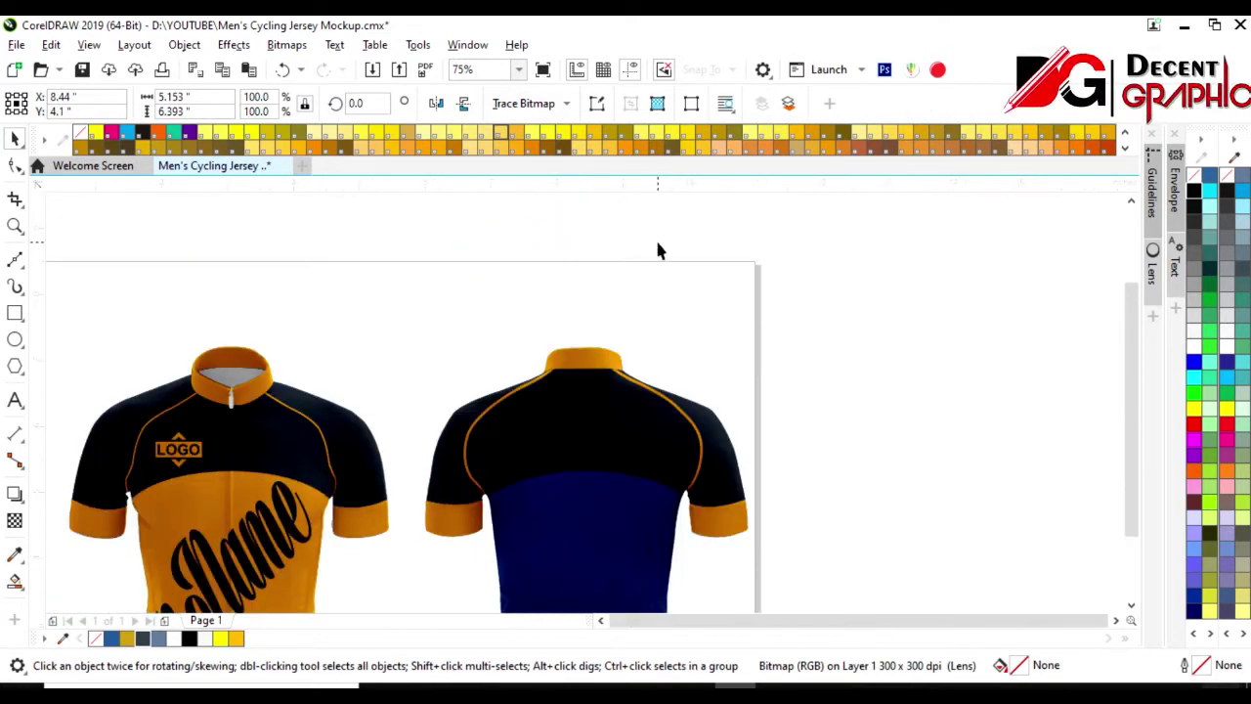
{"action": "scroll", "coordinate": [655, 237], "scroll_direction": "down", "scroll_amount": 1}
{"action": "scroll", "coordinate": [572, 525], "scroll_direction": "up", "scroll_amount": 1}
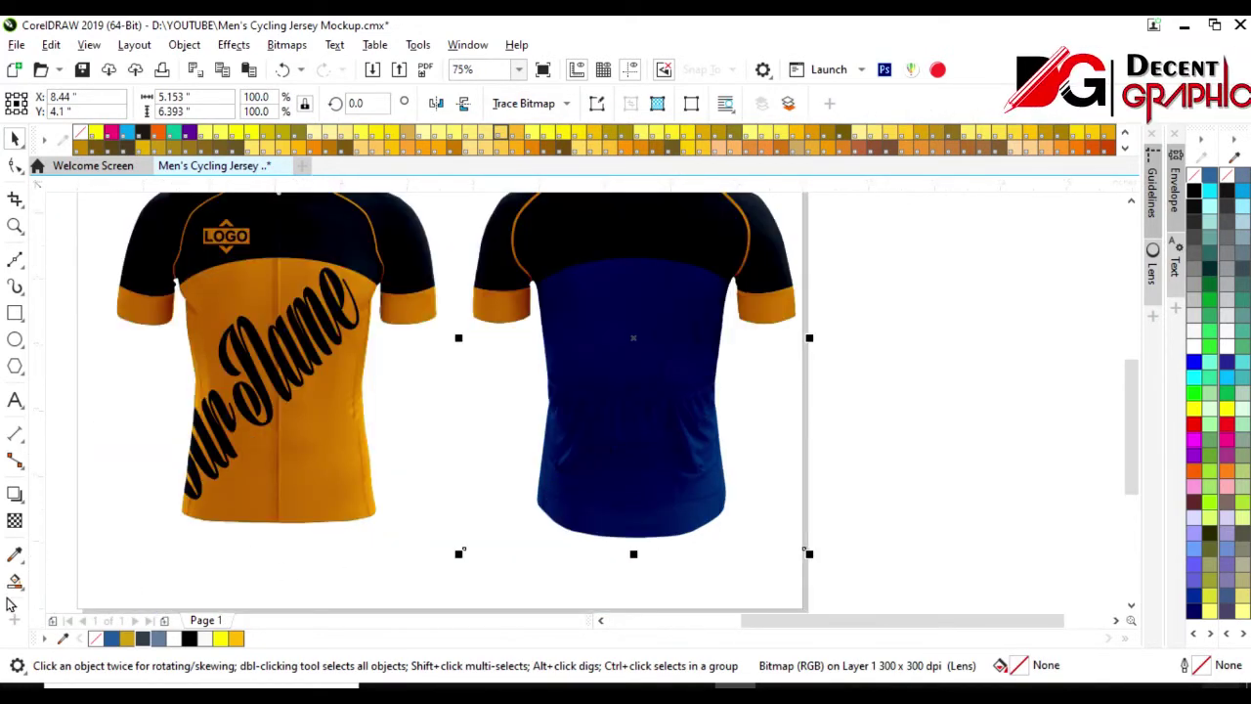
- Smart Fill the back jersey's lower body yellow and bring the jersey bitmap in front of it
{"action": "left_click", "coordinate": [15, 582]}
{"action": "left_click", "coordinate": [640, 410]}
{"action": "left_click", "coordinate": [15, 138]}
{"action": "left_click", "coordinate": [235, 638]}
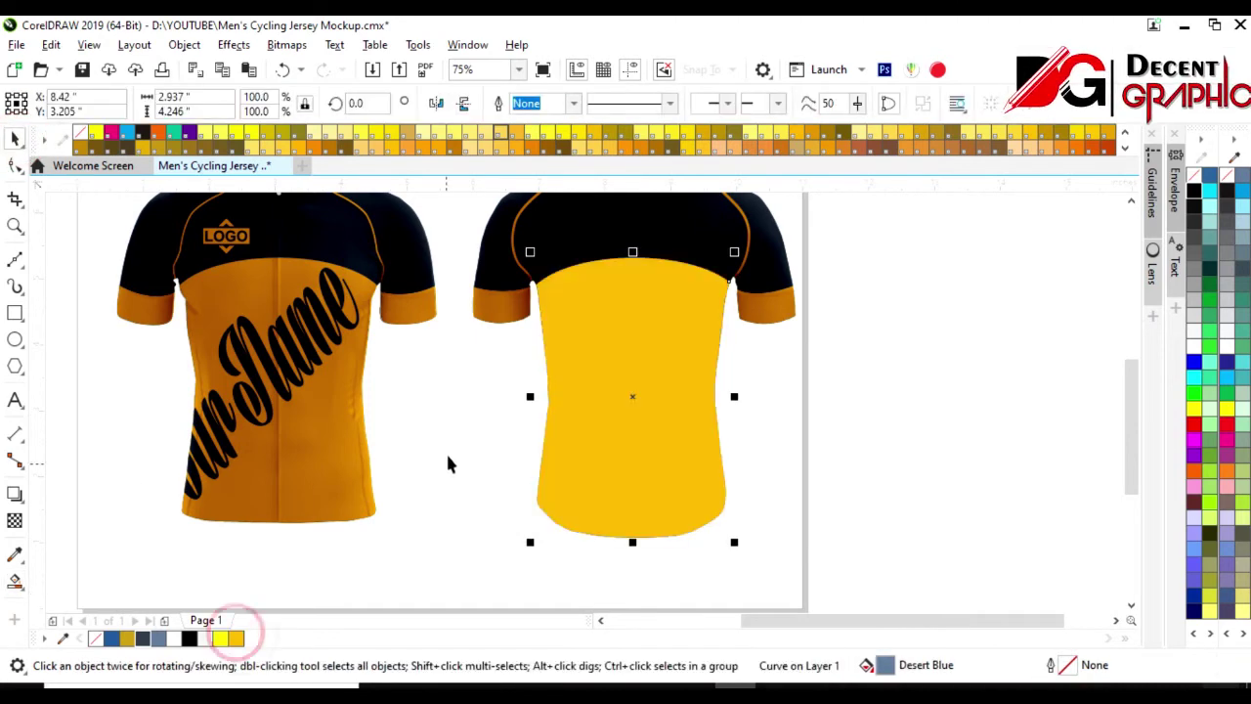
{"action": "left_click", "coordinate": [508, 414]}
{"action": "key", "text": "shift+Page_Up"}
- Copy the YourName script out of the front jersey and move the copy onto the back jersey
{"action": "left_click", "coordinate": [327, 445]}
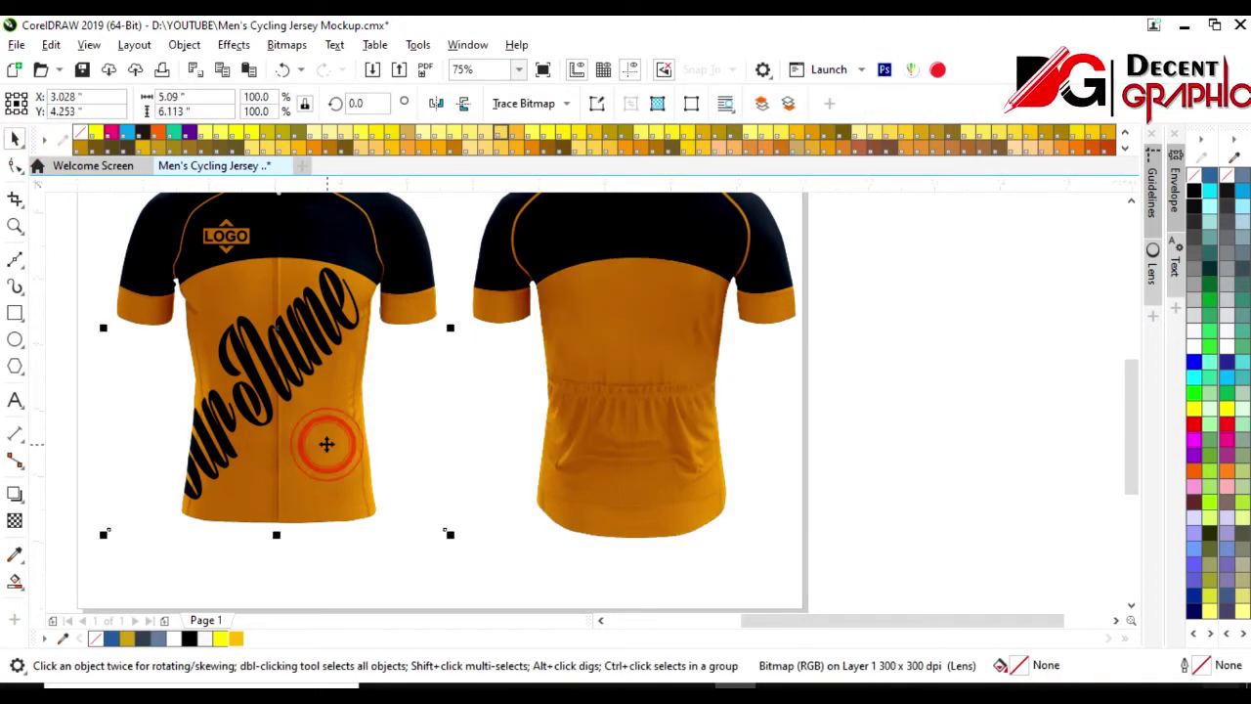
{"action": "left_click", "coordinate": [294, 442]}
{"action": "left_click", "coordinate": [88, 212]}
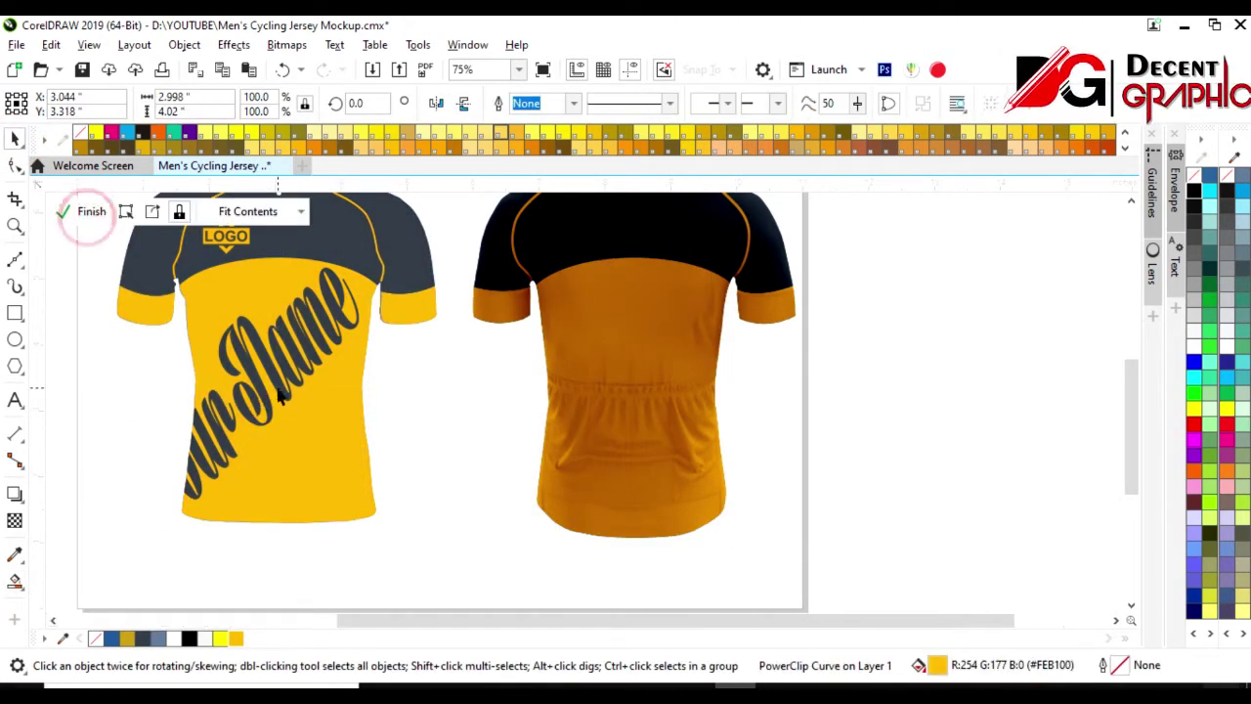
{"action": "left_click", "coordinate": [89, 211]}
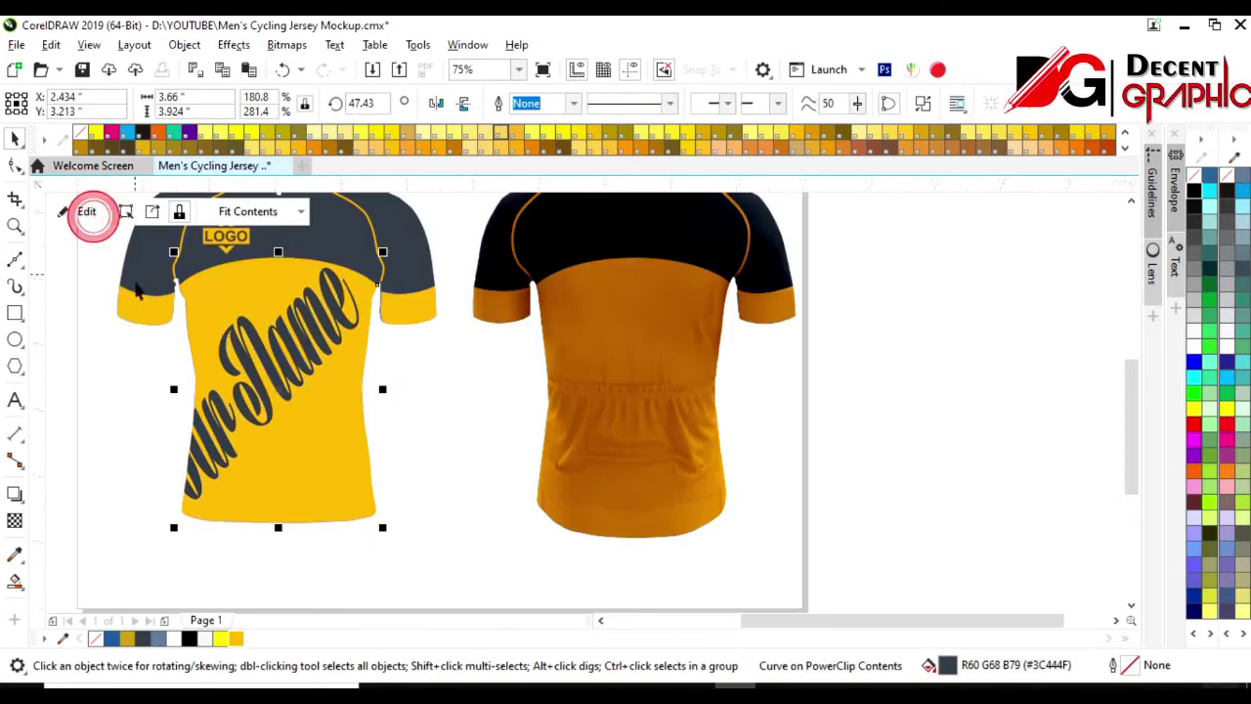
{"action": "left_click", "coordinate": [381, 427]}
{"action": "key", "text": "ctrl+z"}
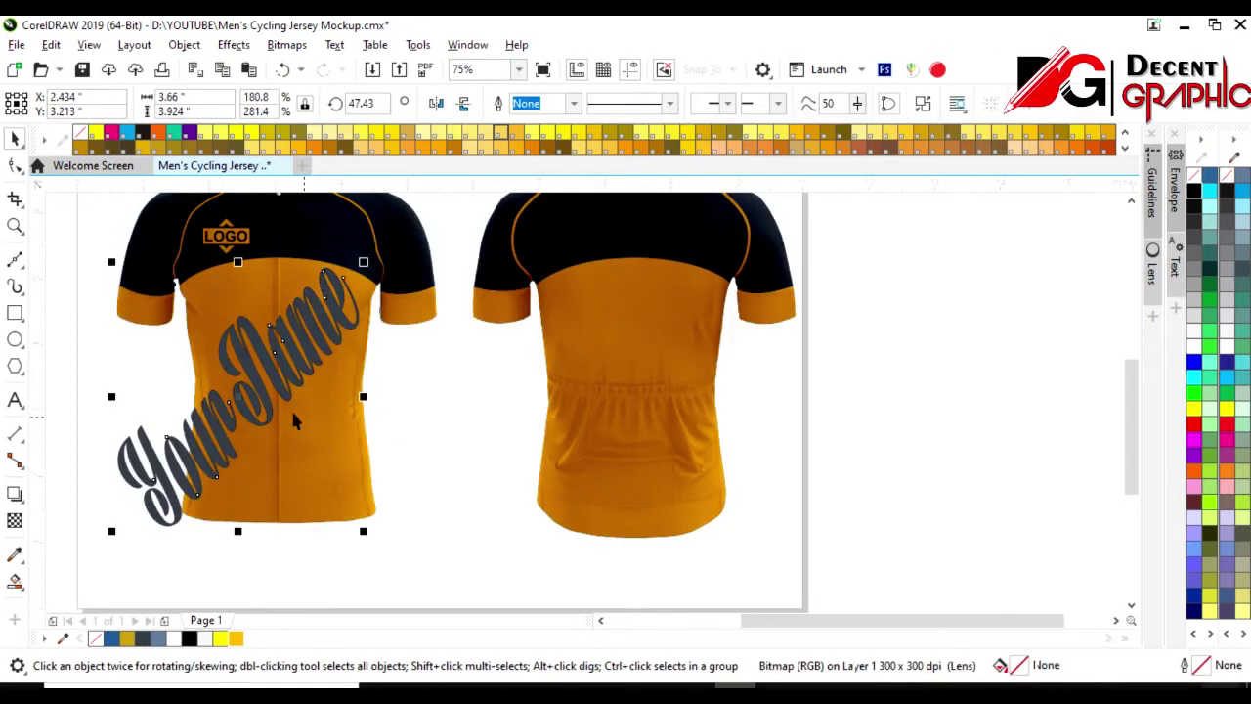
{"action": "key", "text": "F10"}
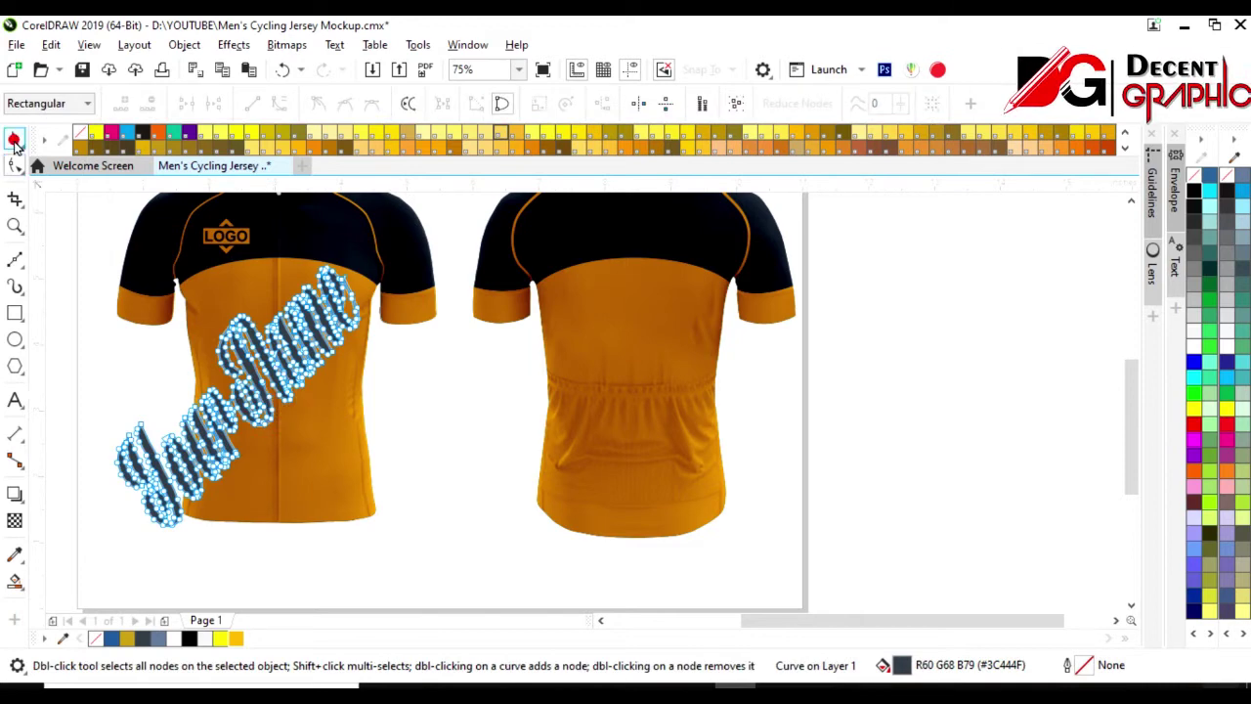
{"action": "left_click", "coordinate": [15, 140]}
{"action": "left_click_drag", "start_coordinate": [263, 410], "coordinate": [612, 411]}
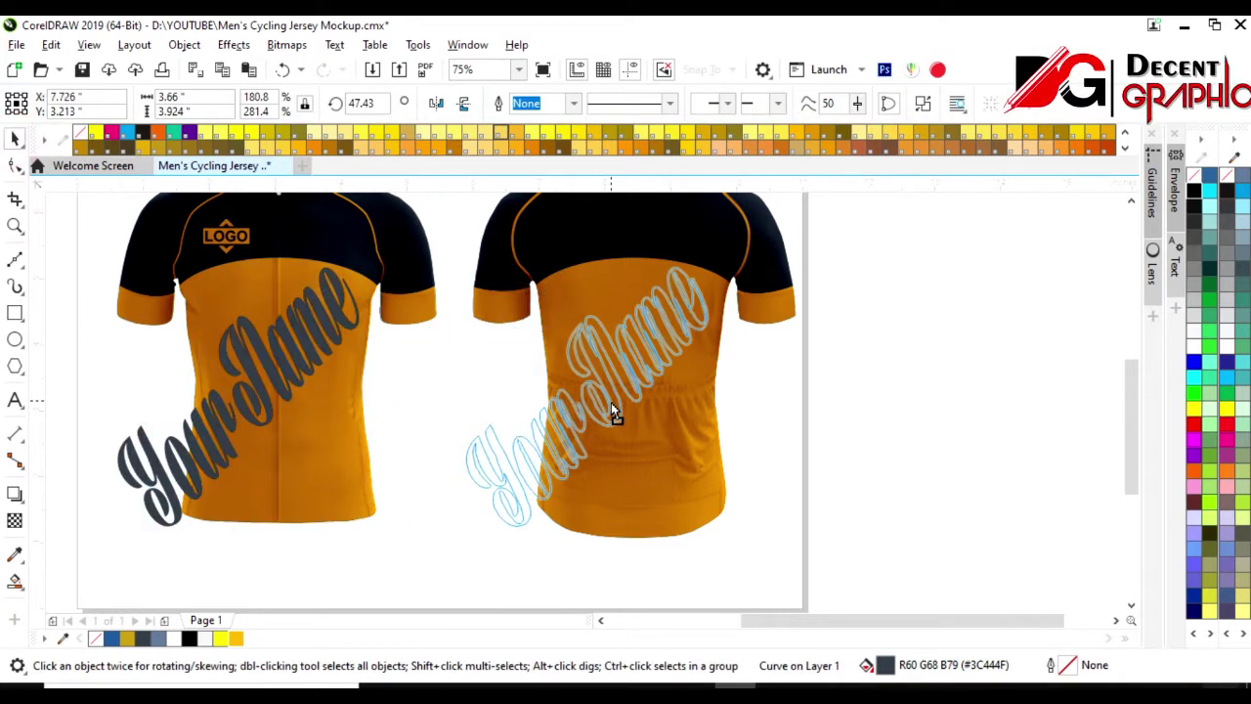
- Trial PowerClip of the unrotated name copy inside the back jersey, then undo it
{"action": "left_click", "coordinate": [627, 493]}
{"action": "left_click", "coordinate": [843, 403]}
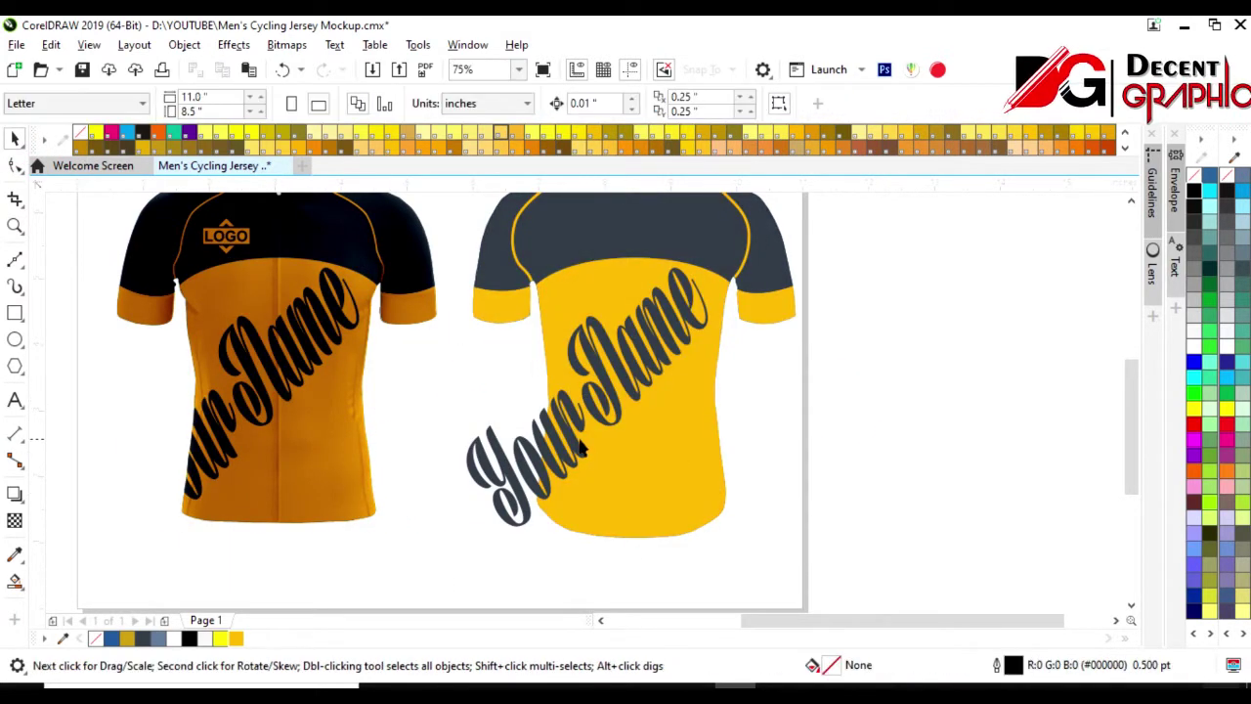
{"action": "left_click", "coordinate": [579, 401]}
{"action": "right_click", "coordinate": [579, 401]}
{"action": "left_click", "coordinate": [651, 362]}
{"action": "left_click", "coordinate": [661, 456]}
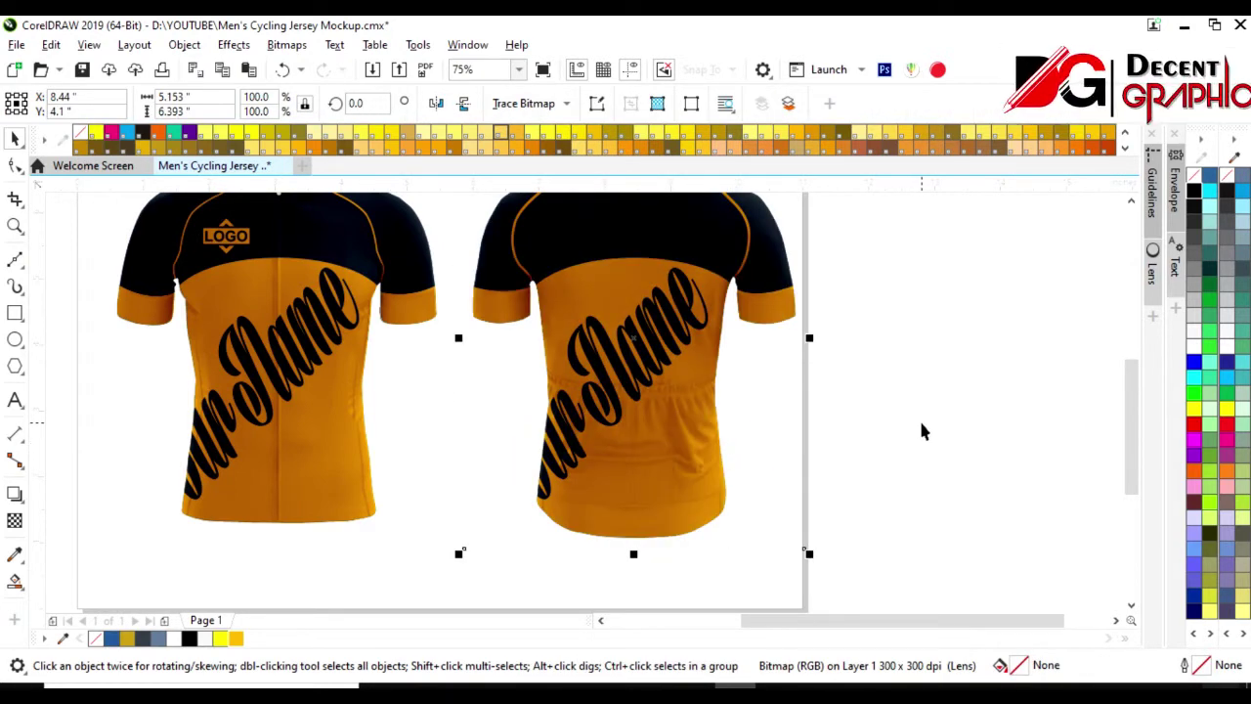
{"action": "key", "text": "ctrl+z"}
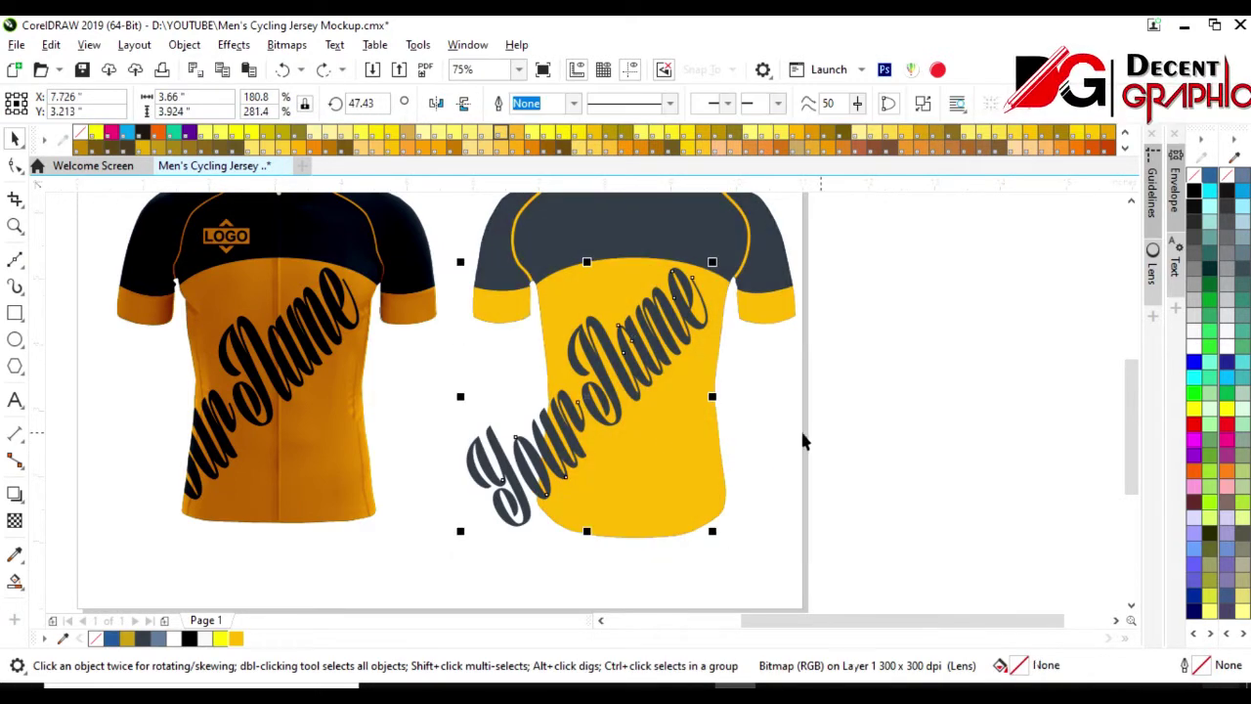
- Rotate the name copy diagonally and PowerClip it inside the back jersey
{"action": "left_click_drag", "start_coordinate": [710, 257], "coordinate": [548, 580]}
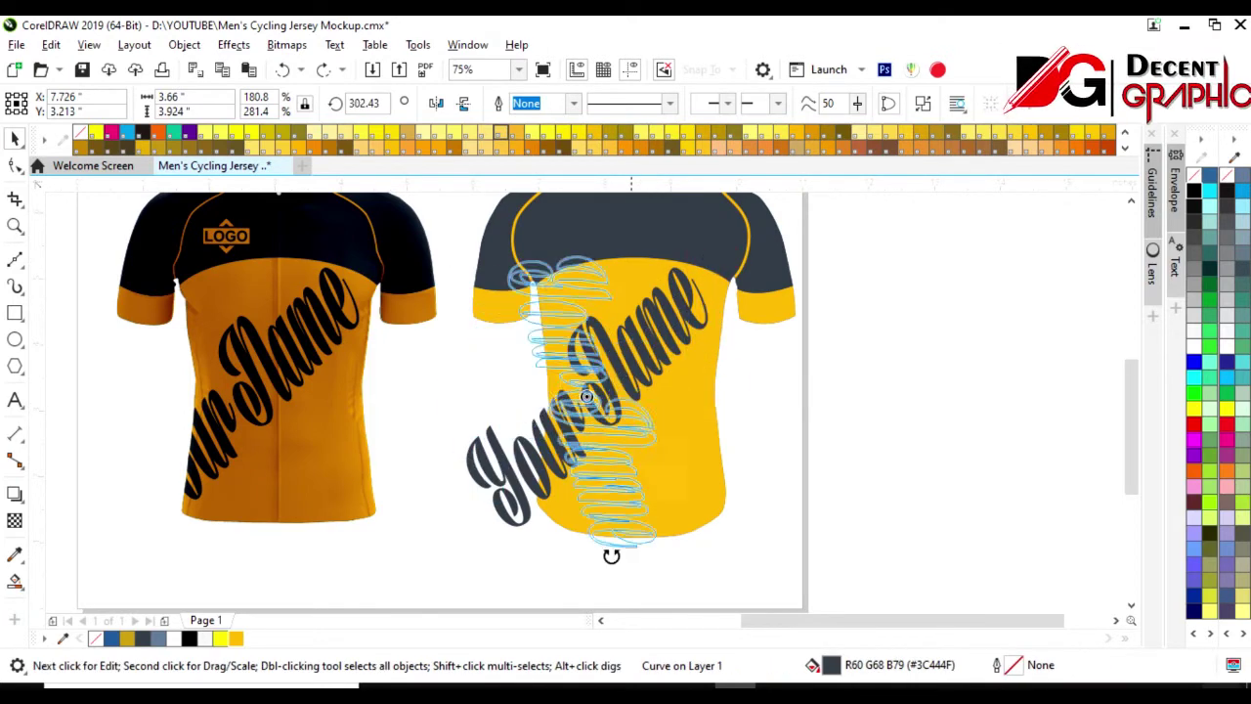
{"action": "left_click_drag", "start_coordinate": [695, 552], "coordinate": [797, 444]}
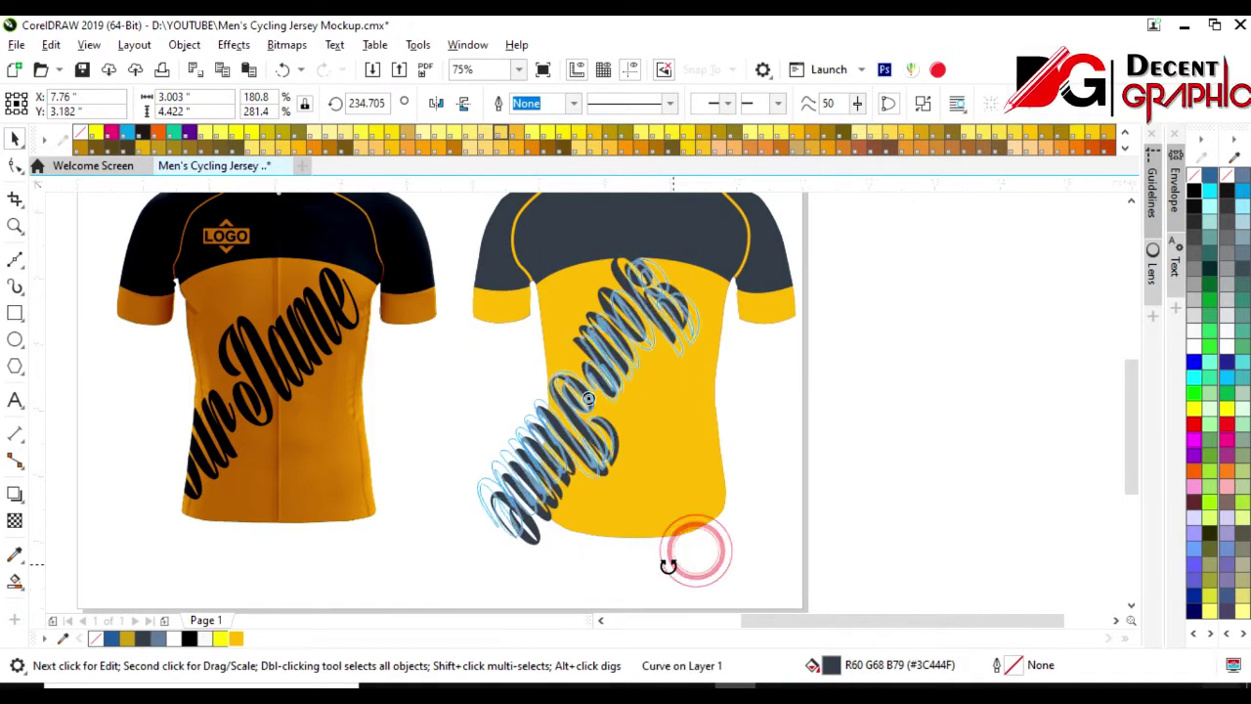
{"action": "left_click", "coordinate": [587, 449]}
{"action": "right_click", "coordinate": [586, 450]}
{"action": "left_click", "coordinate": [659, 363]}
{"action": "left_click", "coordinate": [678, 363]}
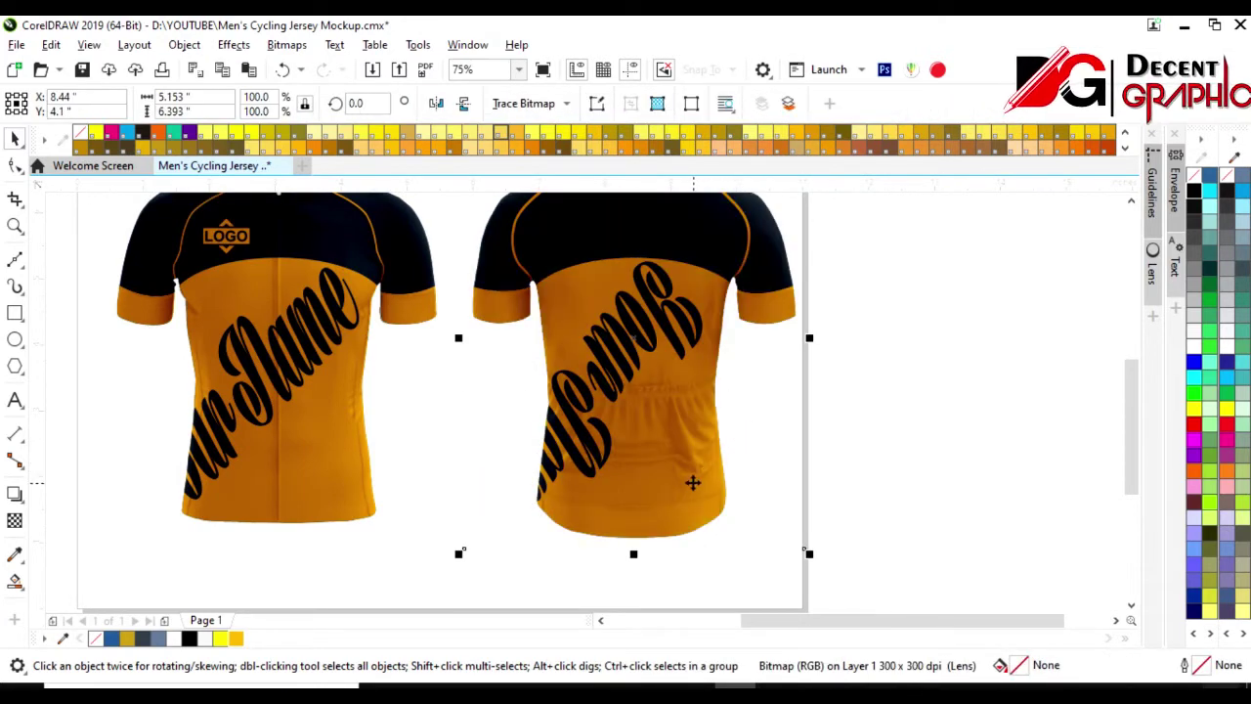
- Place a copy of the LOGO badge on the back jersey's upper back, below the collar
{"action": "scroll", "coordinate": [592, 419], "scroll_direction": "down", "scroll_amount": 2}
{"action": "scroll", "coordinate": [592, 420], "scroll_direction": "up", "scroll_amount": 2}
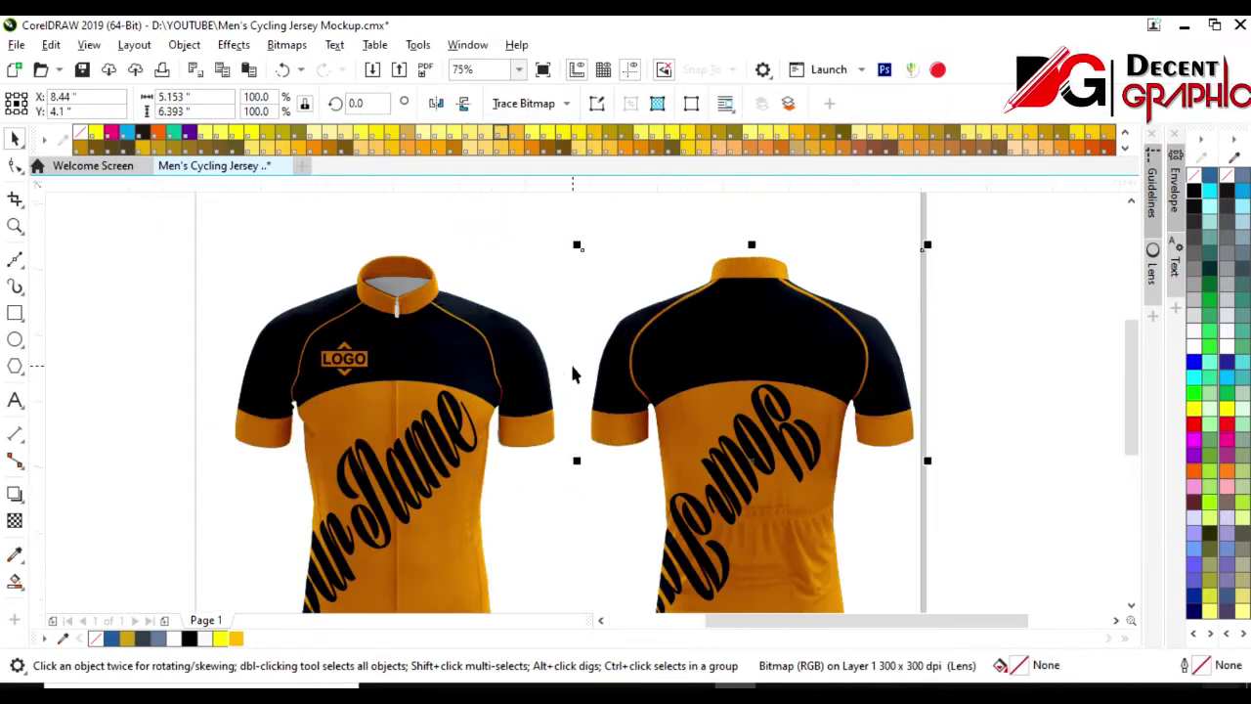
{"action": "scroll", "coordinate": [593, 420], "scroll_direction": "down", "scroll_amount": 2}
{"action": "scroll", "coordinate": [627, 361], "scroll_direction": "up", "scroll_amount": 2}
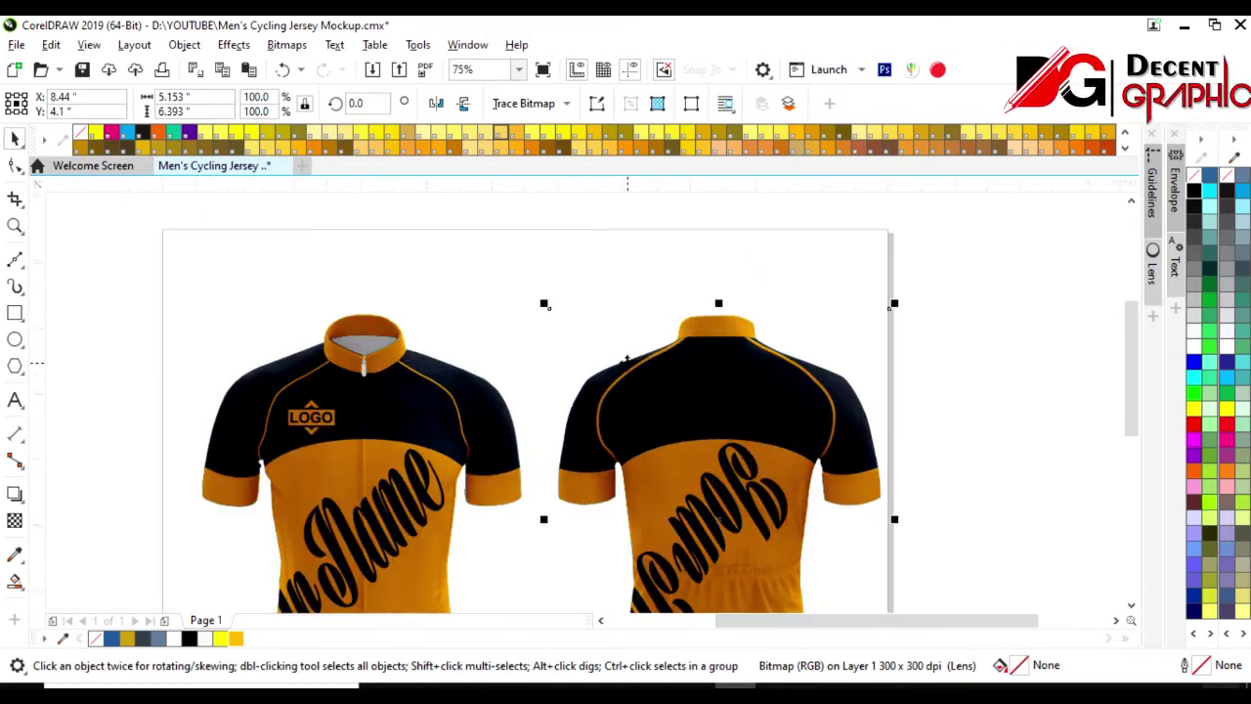
{"action": "left_click", "coordinate": [311, 418]}
{"action": "left_click_drag", "start_coordinate": [310, 417], "coordinate": [714, 380]}
{"action": "left_click", "coordinate": [692, 379], "text": "shift"}
{"action": "left_click", "coordinate": [787, 427]}
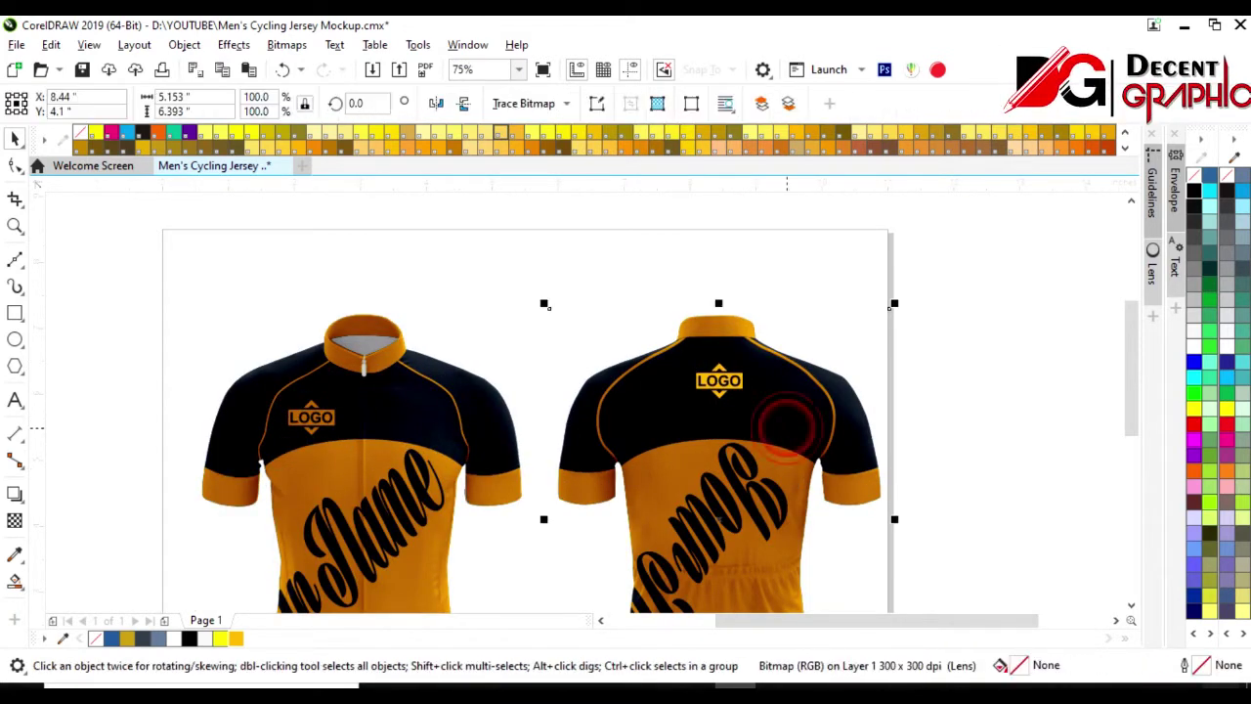
- Marquee-select all objects of both complete jerseys
{"action": "scroll", "coordinate": [759, 403], "scroll_direction": "down", "scroll_amount": 2}
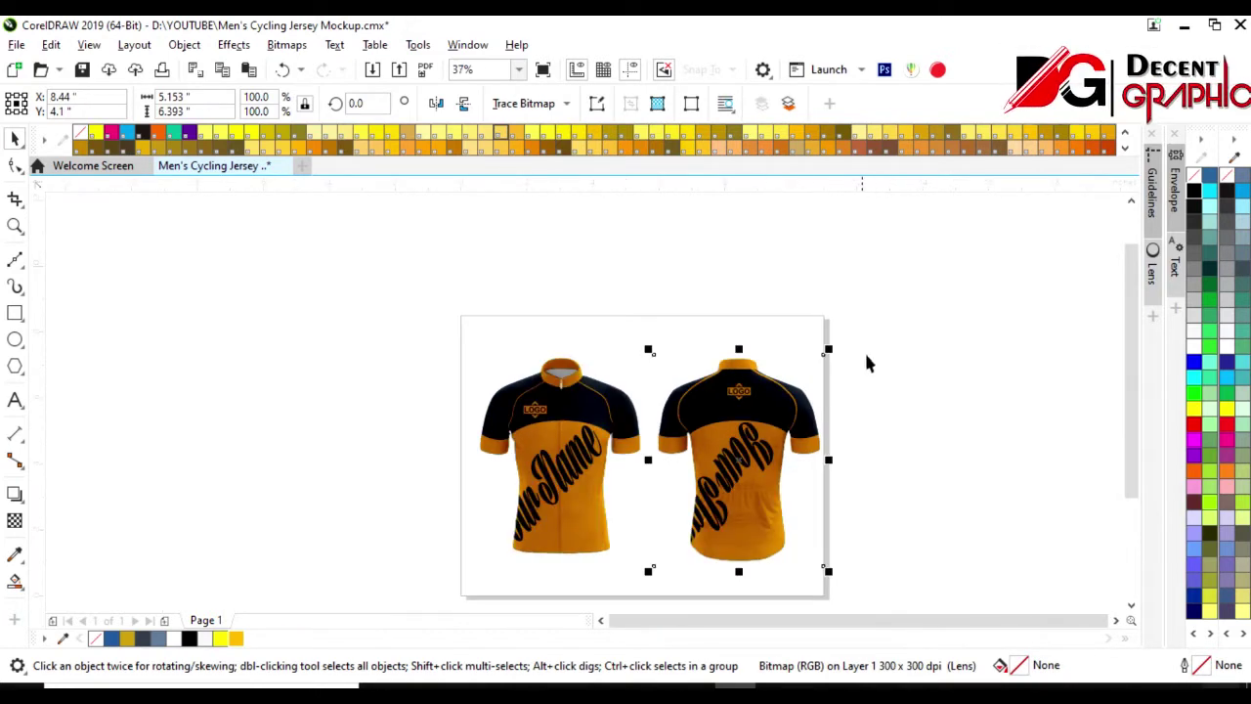
{"action": "left_click_drag", "start_coordinate": [874, 314], "coordinate": [635, 587]}
{"action": "left_click_drag", "start_coordinate": [883, 271], "coordinate": [377, 583]}
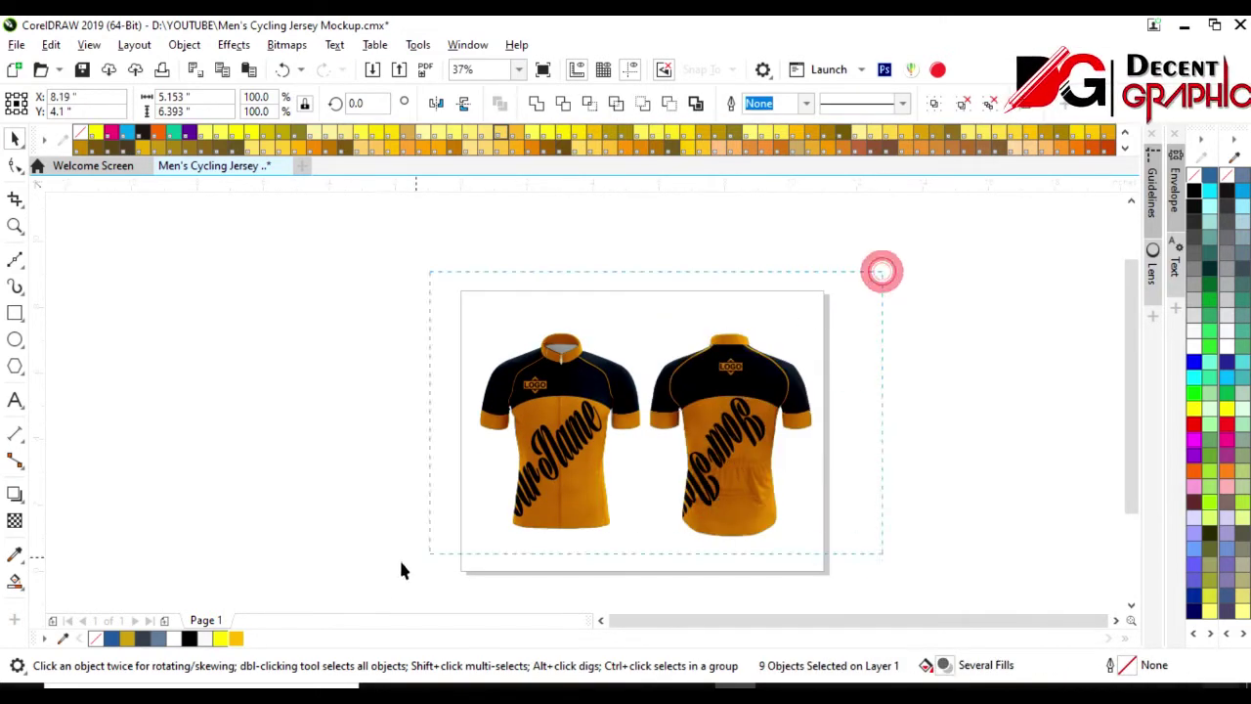
{"action": "key", "text": "shift+F2"}
{"action": "left_click", "coordinate": [999, 411]}
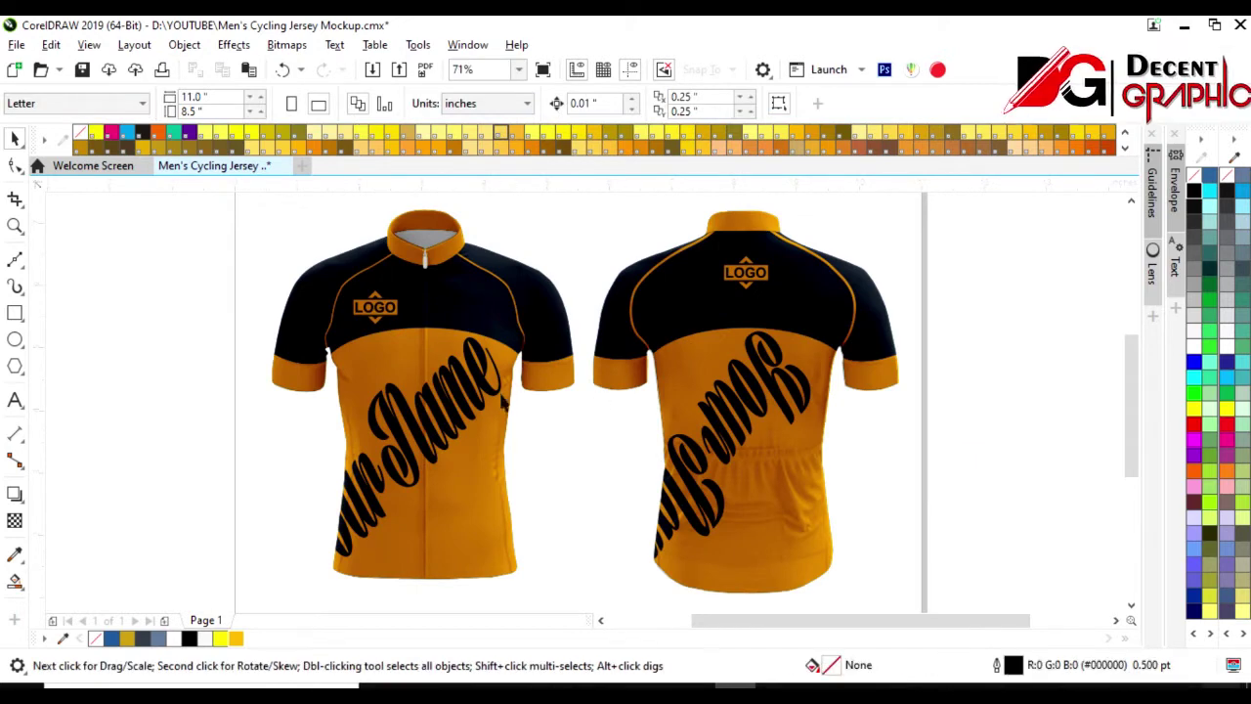
{"action": "scroll", "coordinate": [689, 399], "scroll_direction": "down", "scroll_amount": 2}
{"action": "left_click_drag", "start_coordinate": [518, 567], "coordinate": [518, 567]}
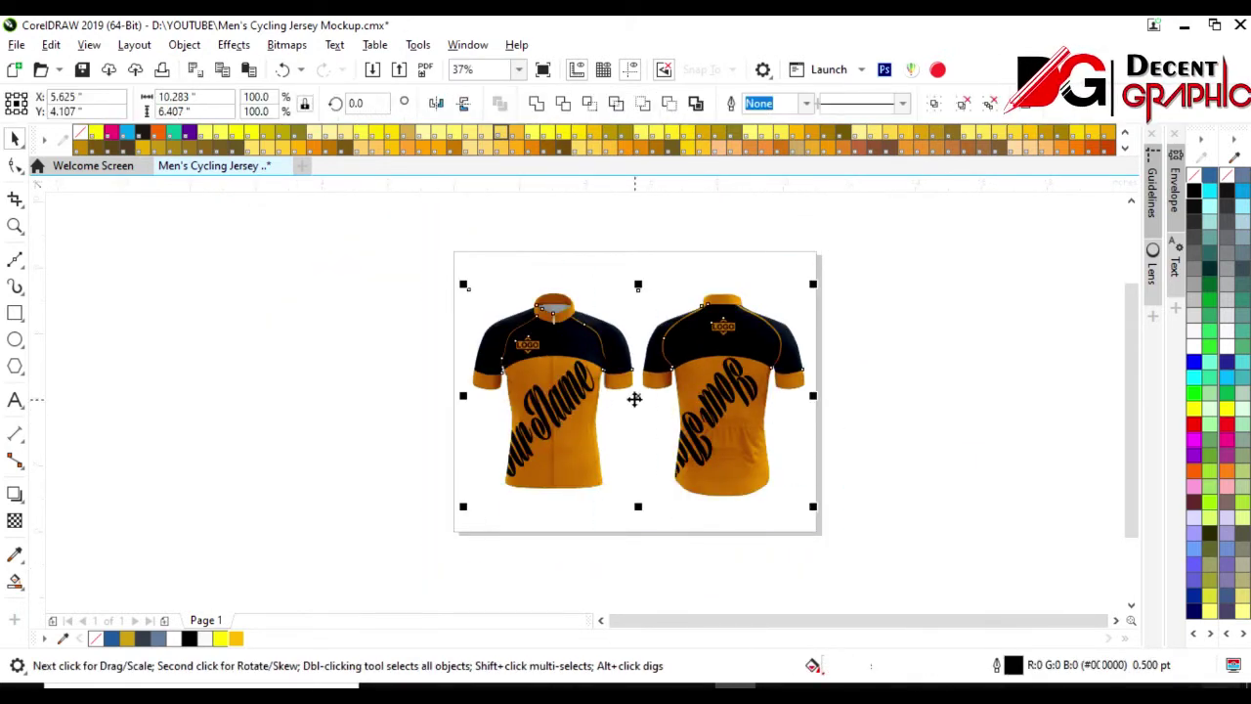
- Duplicate both jerseys beside the page and fill the front and back shoulder panels blue
{"action": "left_click_drag", "start_coordinate": [636, 397], "coordinate": [269, 423]}
{"action": "scroll", "coordinate": [270, 422], "scroll_direction": "up", "scroll_amount": 2}
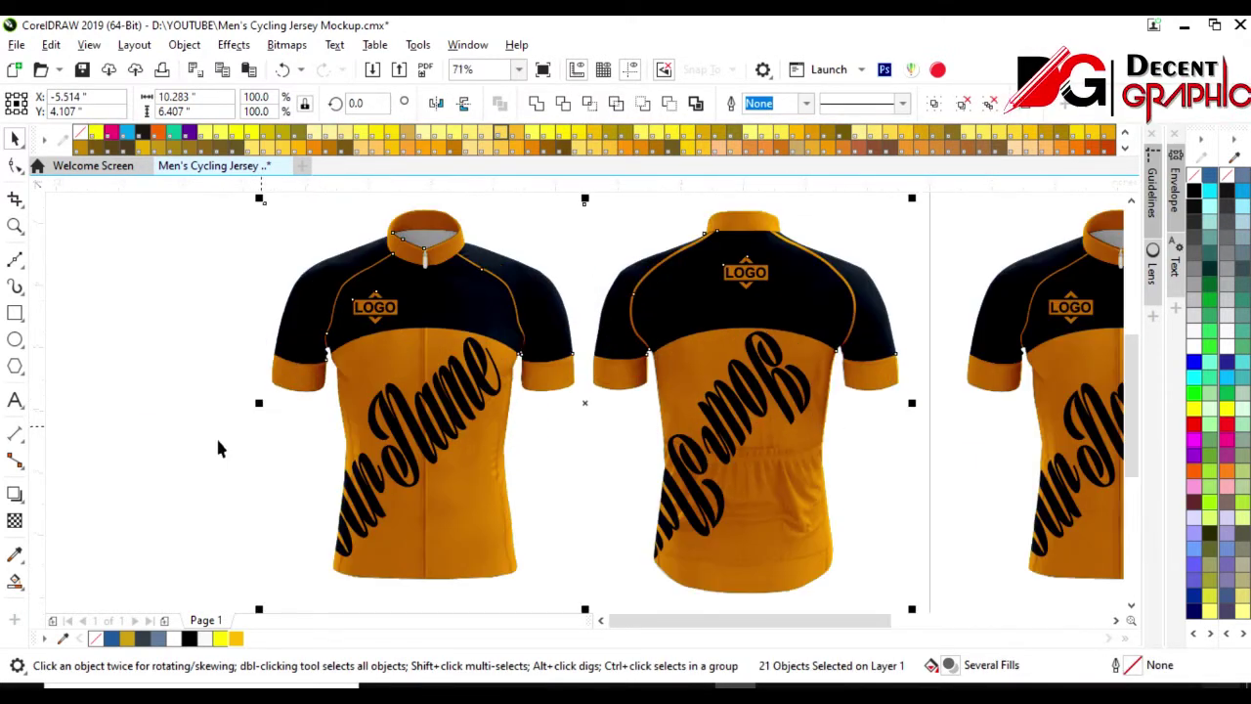
{"action": "left_click", "coordinate": [422, 437]}
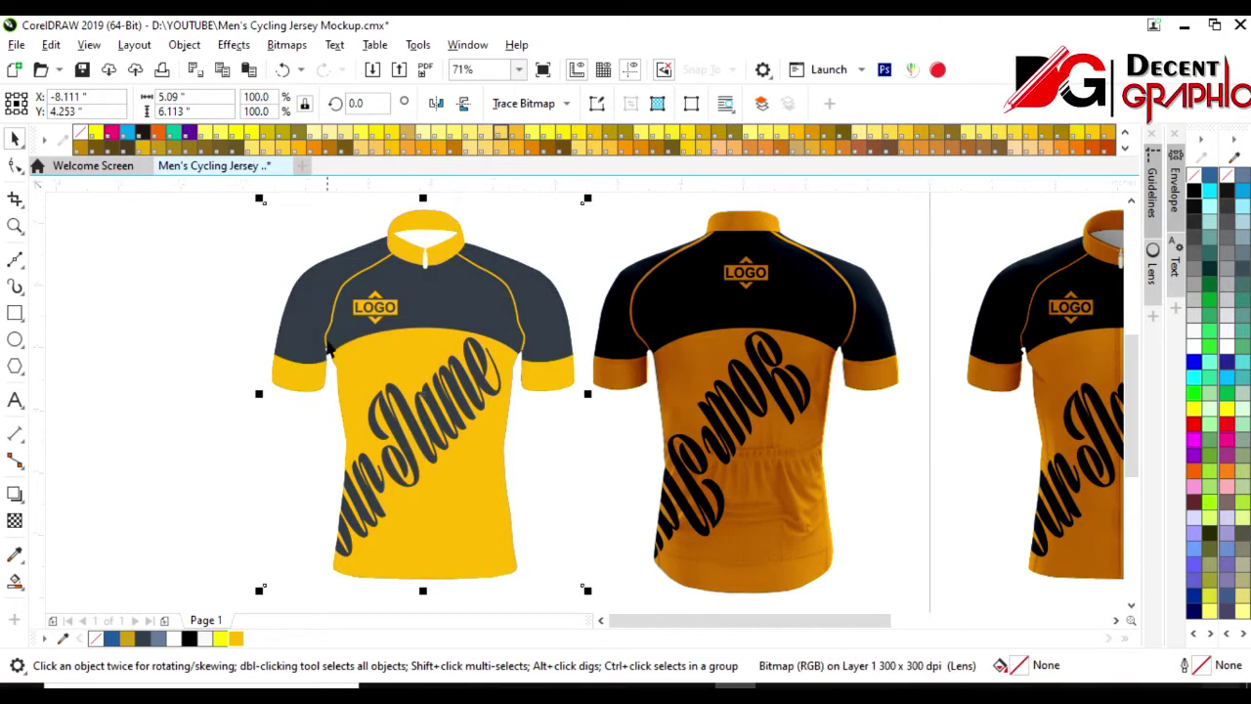
{"action": "left_click", "coordinate": [143, 361]}
{"action": "left_click", "coordinate": [438, 327]}
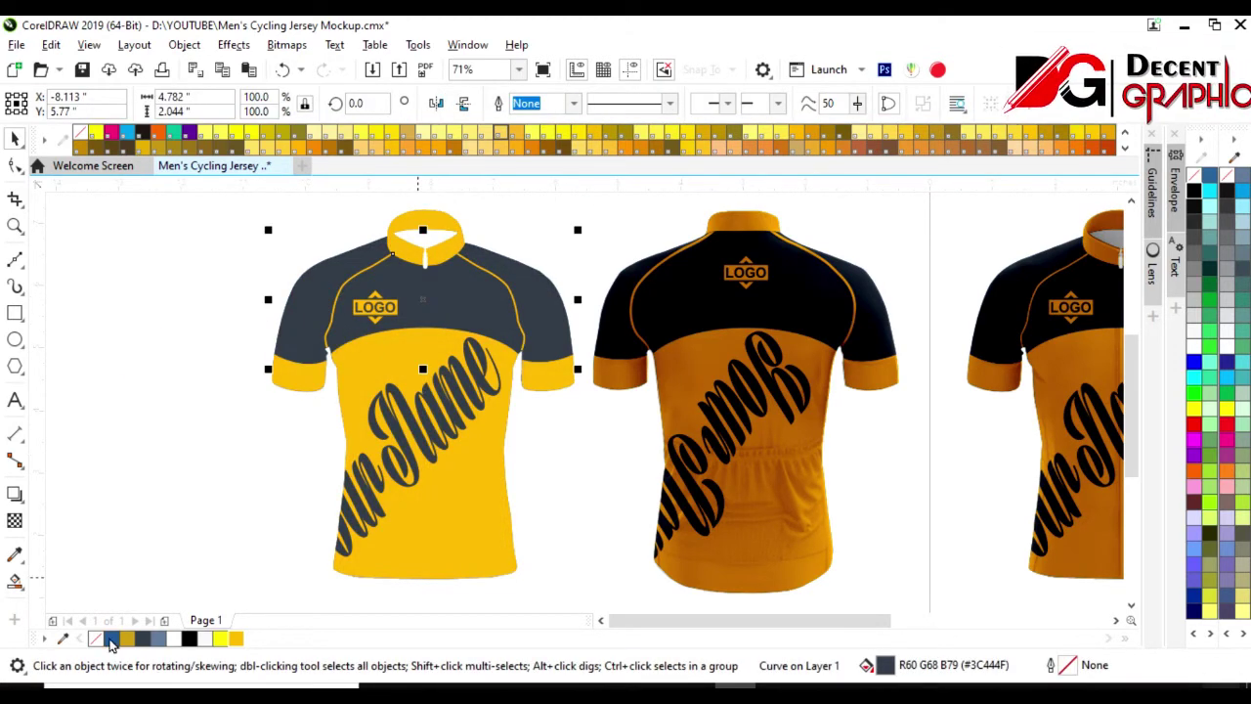
{"action": "left_click", "coordinate": [111, 639]}
{"action": "left_click", "coordinate": [681, 308]}
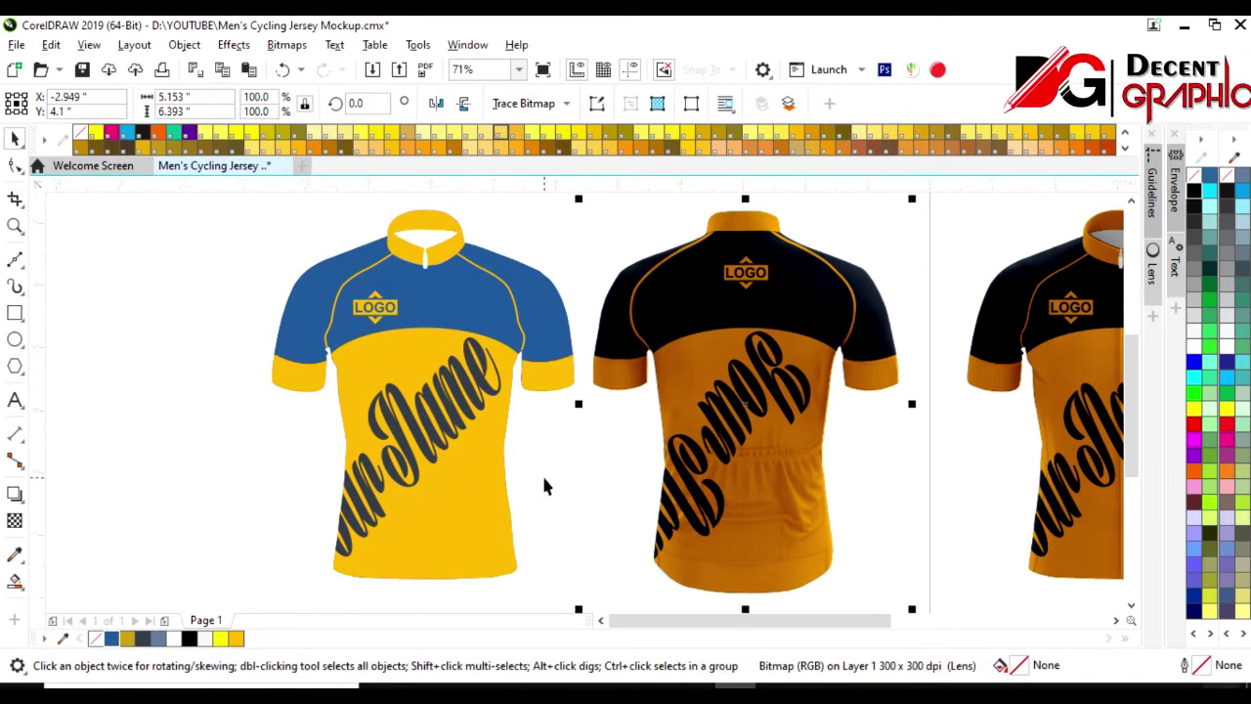
{"action": "left_click", "coordinate": [682, 311]}
{"action": "left_click", "coordinate": [112, 638]}
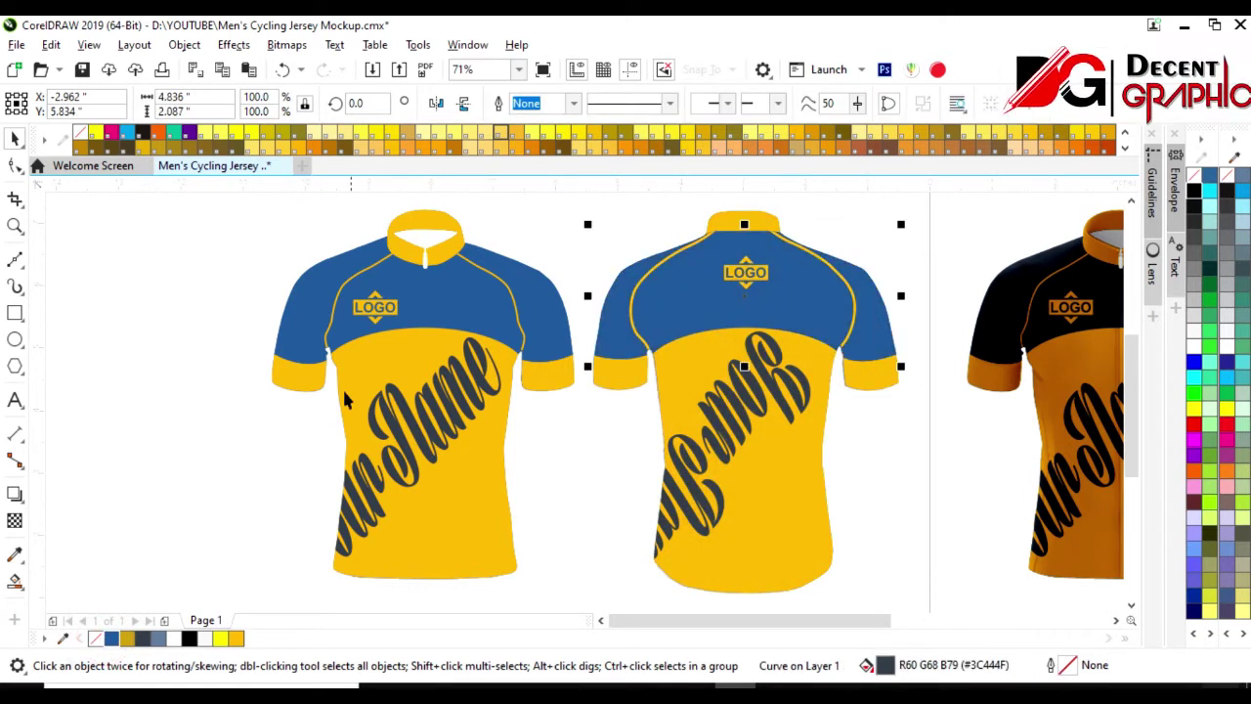
- Fill the front body dark grey, recolour its clipped name, and bring the shading overlay forward
{"action": "left_click", "coordinate": [344, 369]}
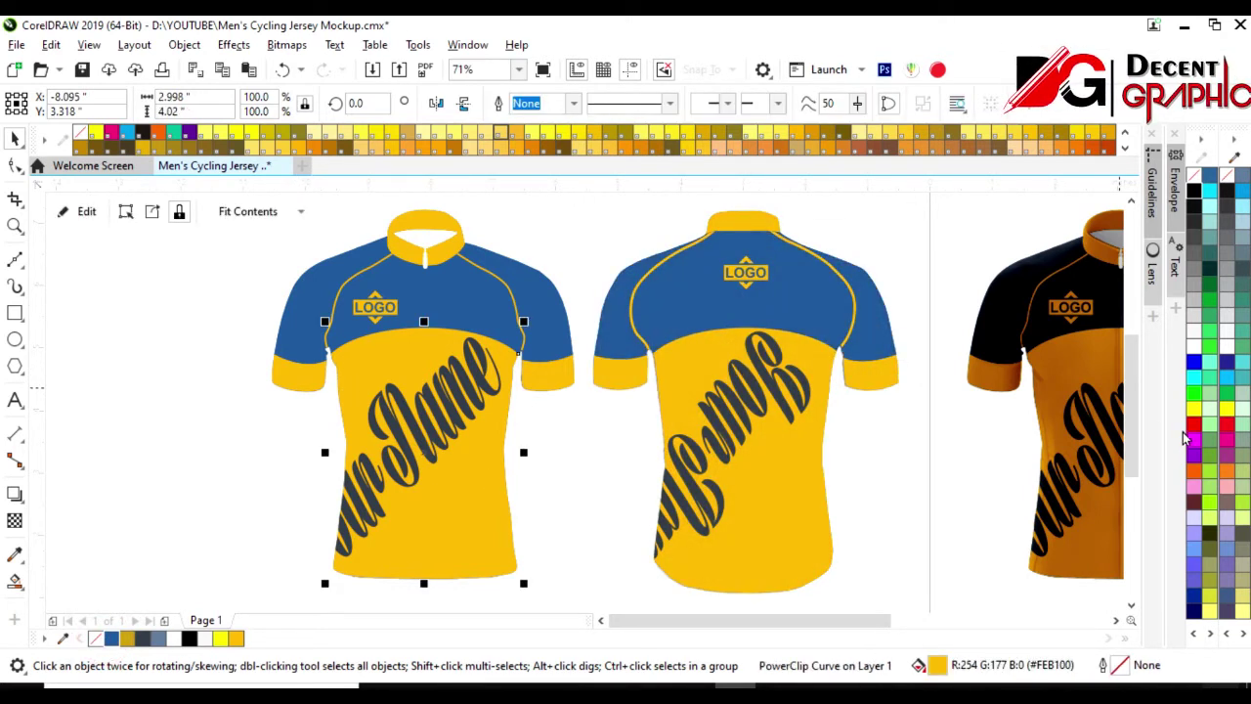
{"action": "left_click", "coordinate": [144, 640]}
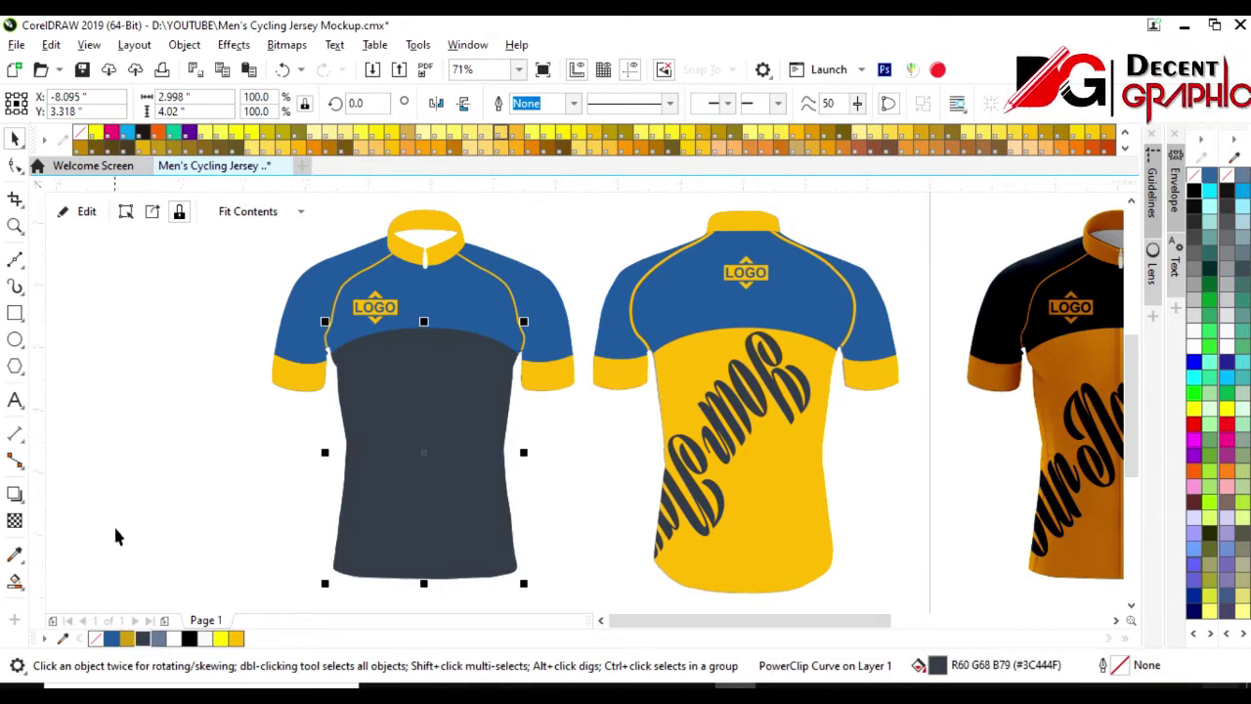
{"action": "left_click", "coordinate": [67, 207]}
{"action": "left_click", "coordinate": [111, 638]}
{"action": "left_click", "coordinate": [92, 211]}
{"action": "left_click", "coordinate": [315, 426]}
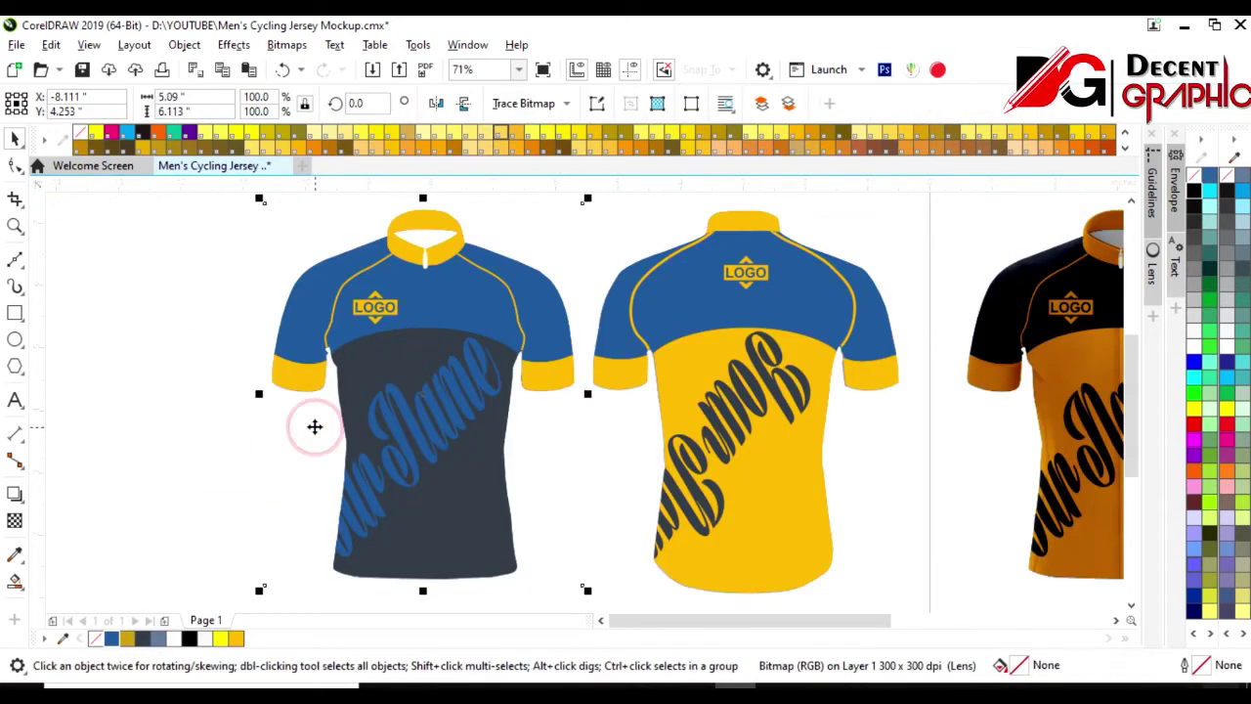
{"action": "key", "text": "ctrl+Home"}
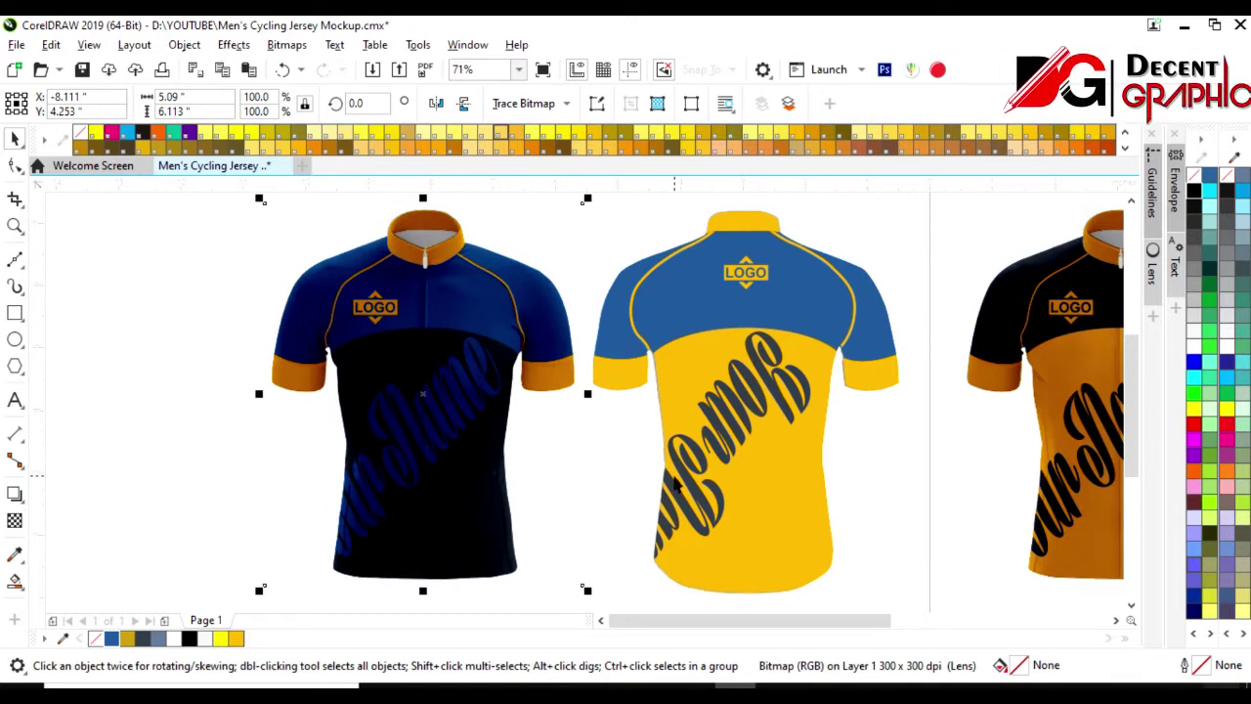
- Make the front YourName script yellow and put the shading overlay back on top
{"action": "left_click", "coordinate": [506, 476]}
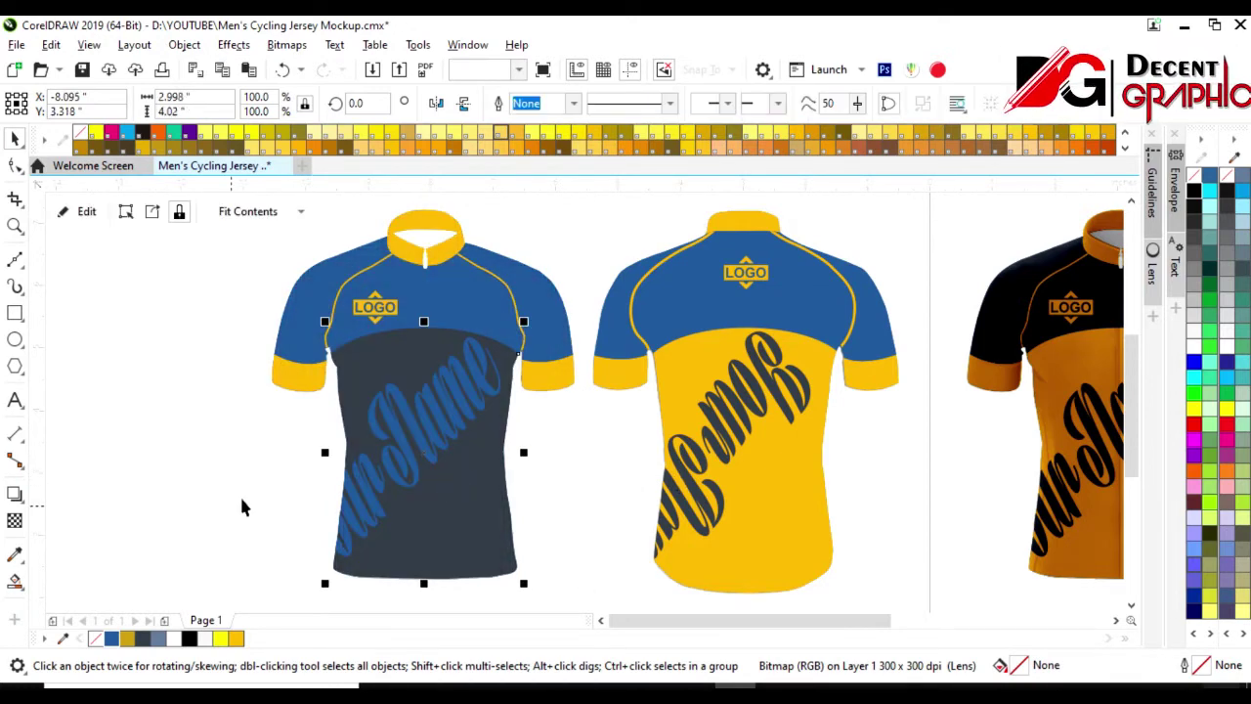
{"action": "left_click", "coordinate": [66, 208]}
{"action": "left_click", "coordinate": [235, 637]}
{"action": "left_click", "coordinate": [89, 210]}
{"action": "key", "text": "ctrl+Home"}
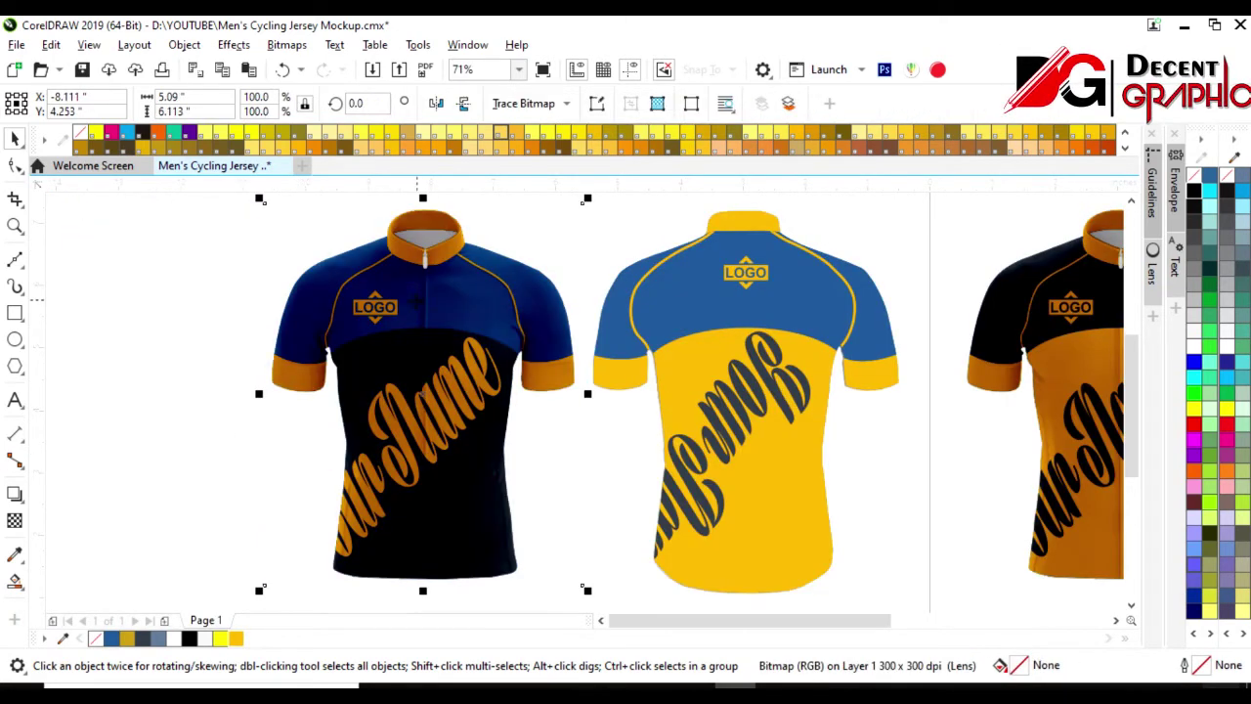
- Fill the back jersey body dark grey and make its clipped name script yellow
{"action": "double_click", "coordinate": [630, 472]}
{"action": "left_click", "coordinate": [691, 393]}
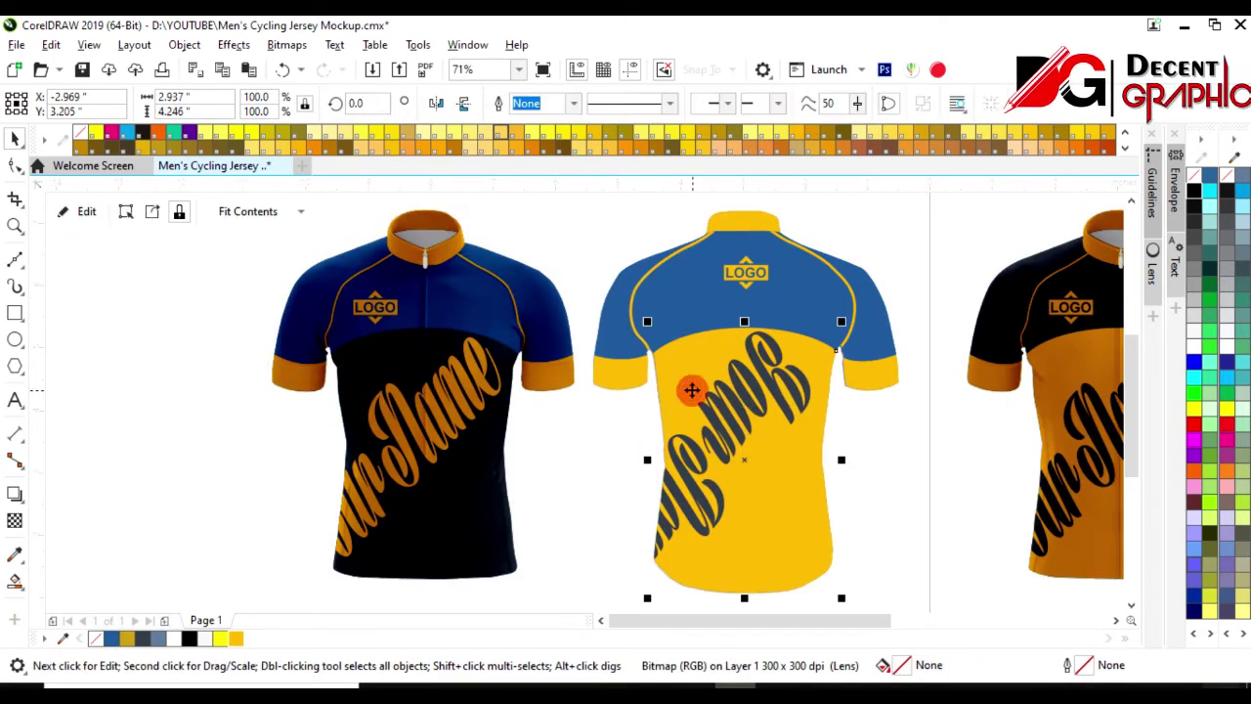
{"action": "left_click", "coordinate": [144, 640]}
{"action": "left_click", "coordinate": [86, 211]}
{"action": "left_click", "coordinate": [720, 441]}
{"action": "left_click", "coordinate": [236, 638]}
{"action": "left_click", "coordinate": [86, 211]}
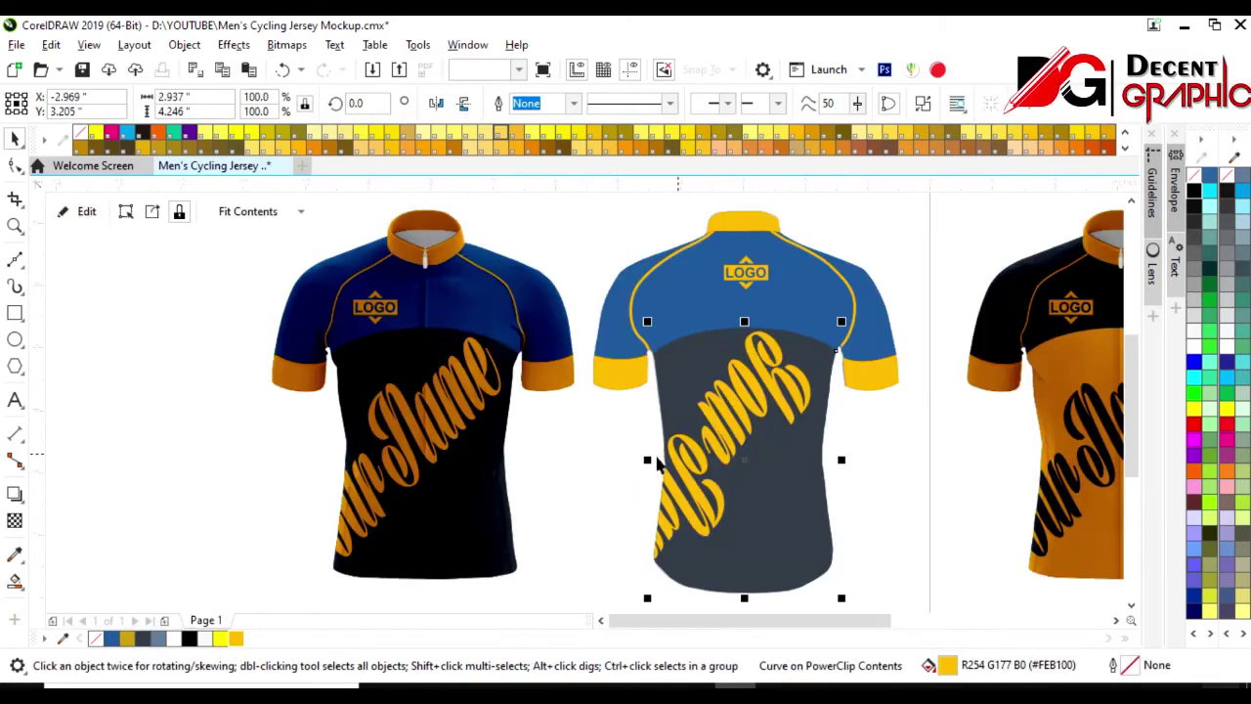
{"action": "left_click", "coordinate": [622, 456]}
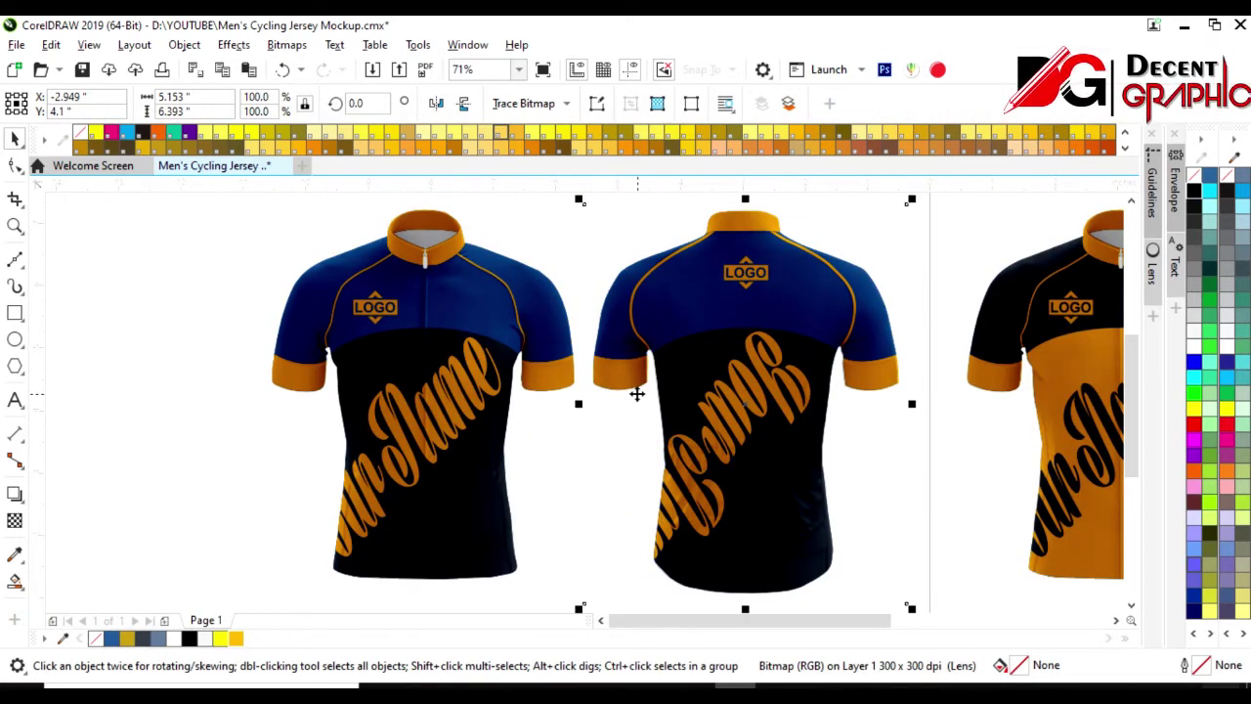
- Select both jerseys and drag a copy of the pair to the left
{"action": "scroll", "coordinate": [636, 393], "scroll_direction": "down", "scroll_amount": 3}
{"action": "left_click_drag", "start_coordinate": [410, 264], "coordinate": [749, 496]}
{"action": "left_click_drag", "start_coordinate": [619, 409], "coordinate": [102, 437]}
{"action": "scroll", "coordinate": [268, 433], "scroll_direction": "up", "scroll_amount": 2}
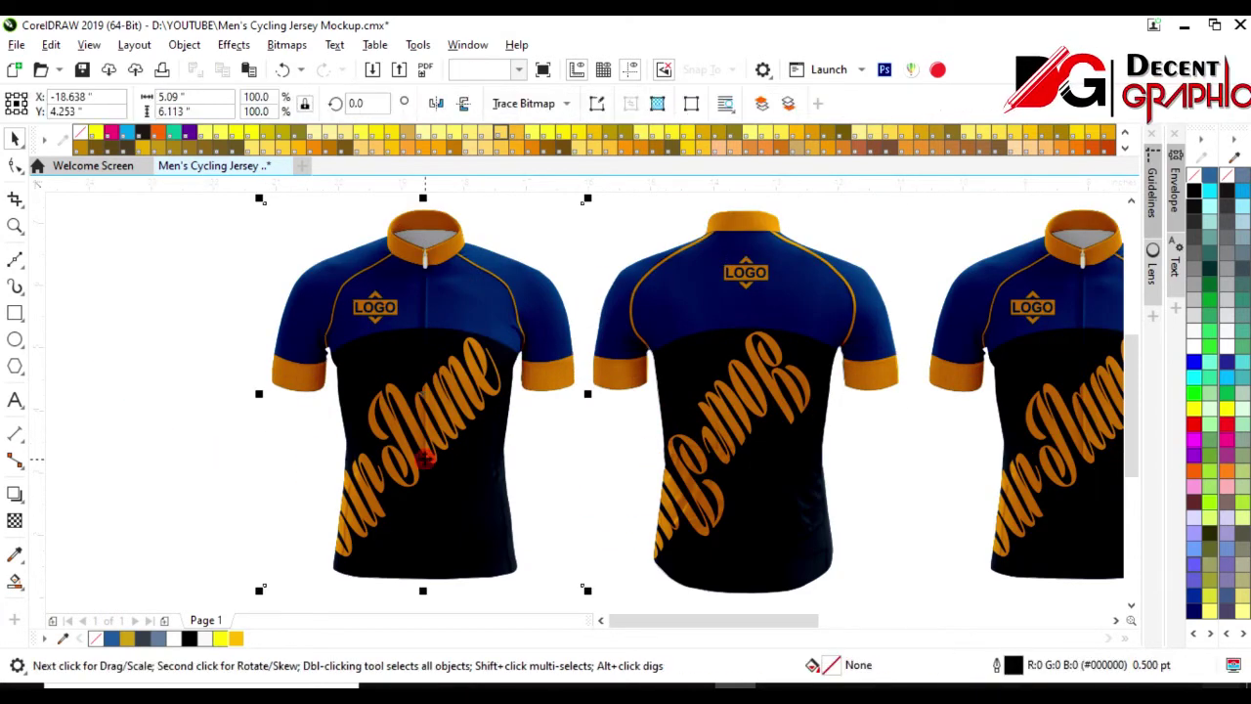
{"action": "left_click", "coordinate": [679, 448]}
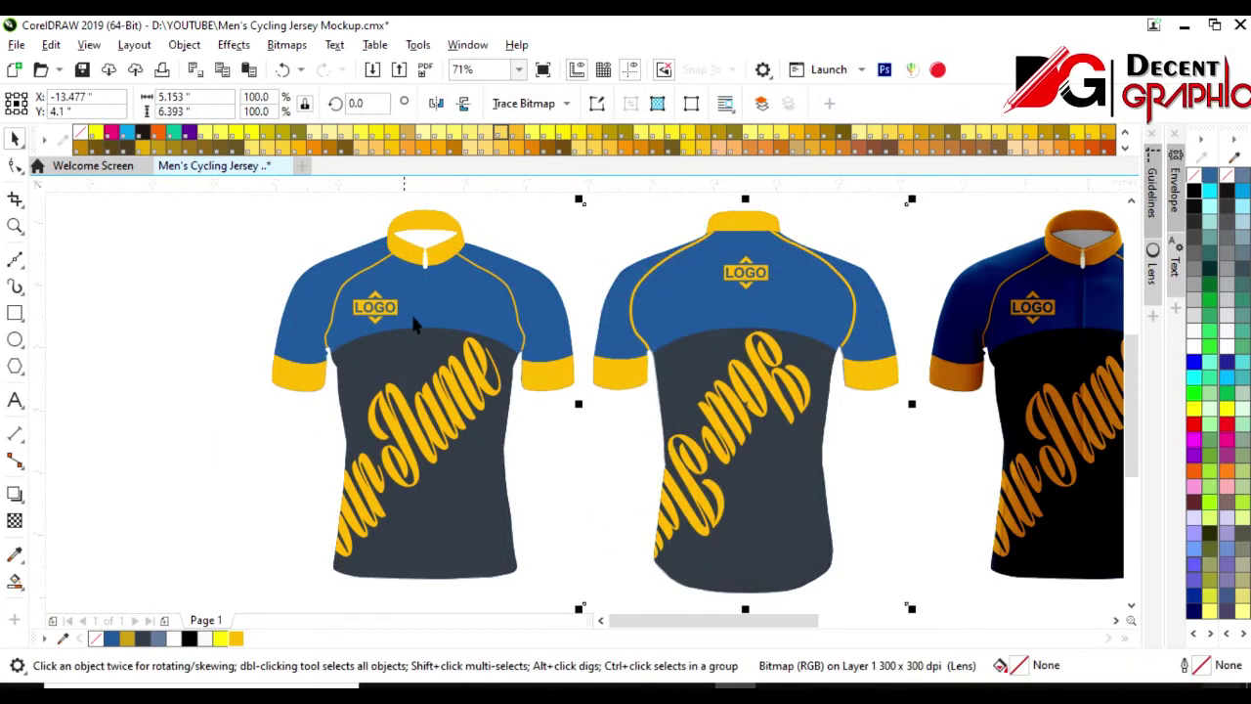
- Make the copied front jersey's shoulders red and its two cuffs and collar dark grey
{"action": "left_click", "coordinate": [410, 312]}
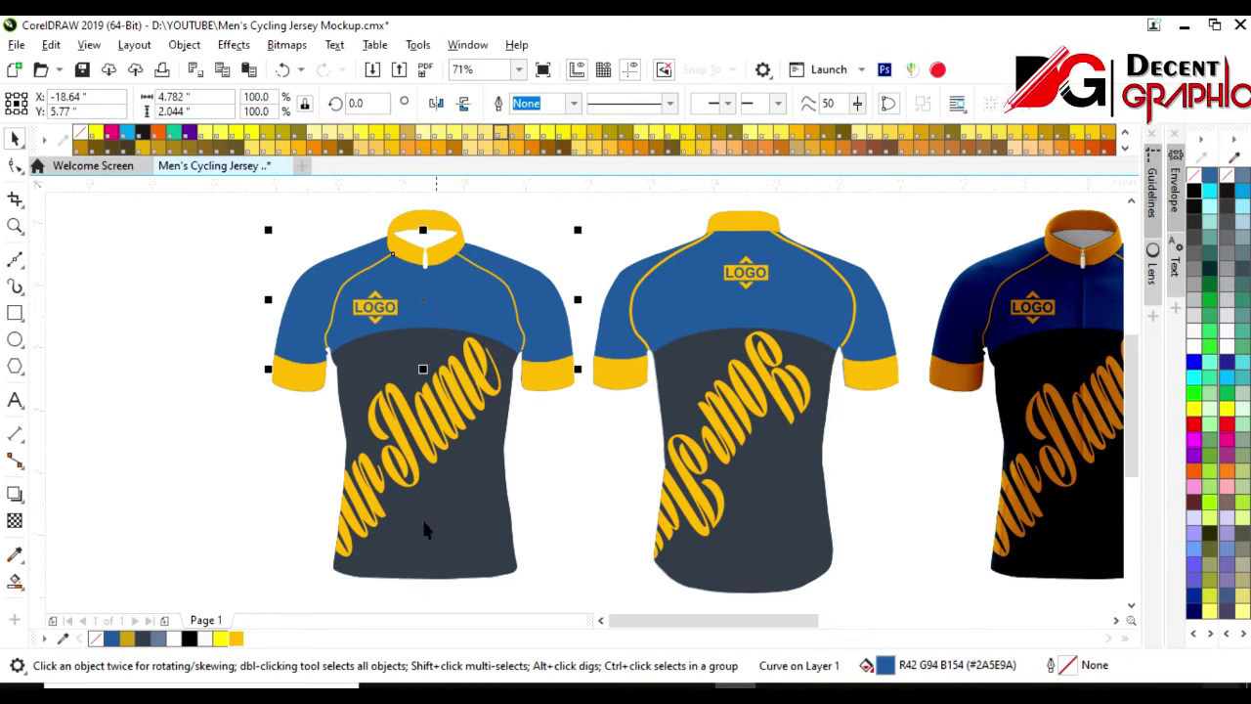
{"action": "left_click", "coordinate": [1194, 422]}
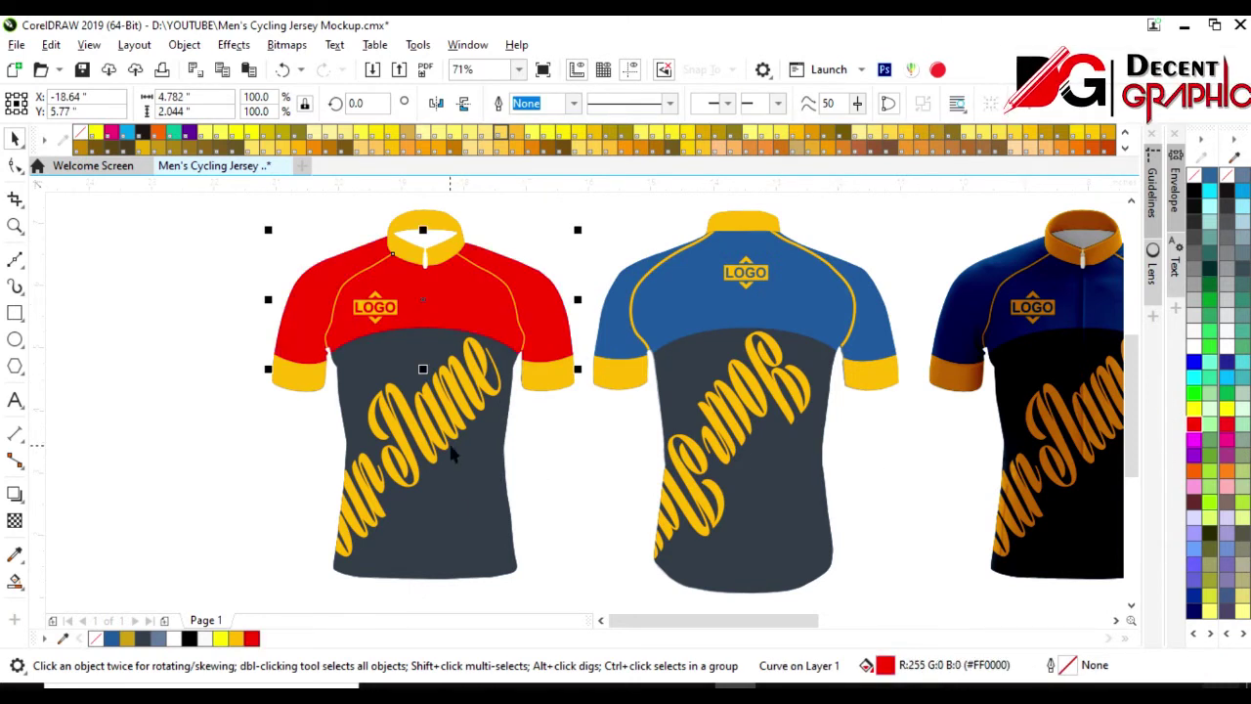
{"action": "left_click", "coordinate": [456, 480]}
{"action": "left_click", "coordinate": [291, 377]}
{"action": "left_click", "coordinate": [143, 638]}
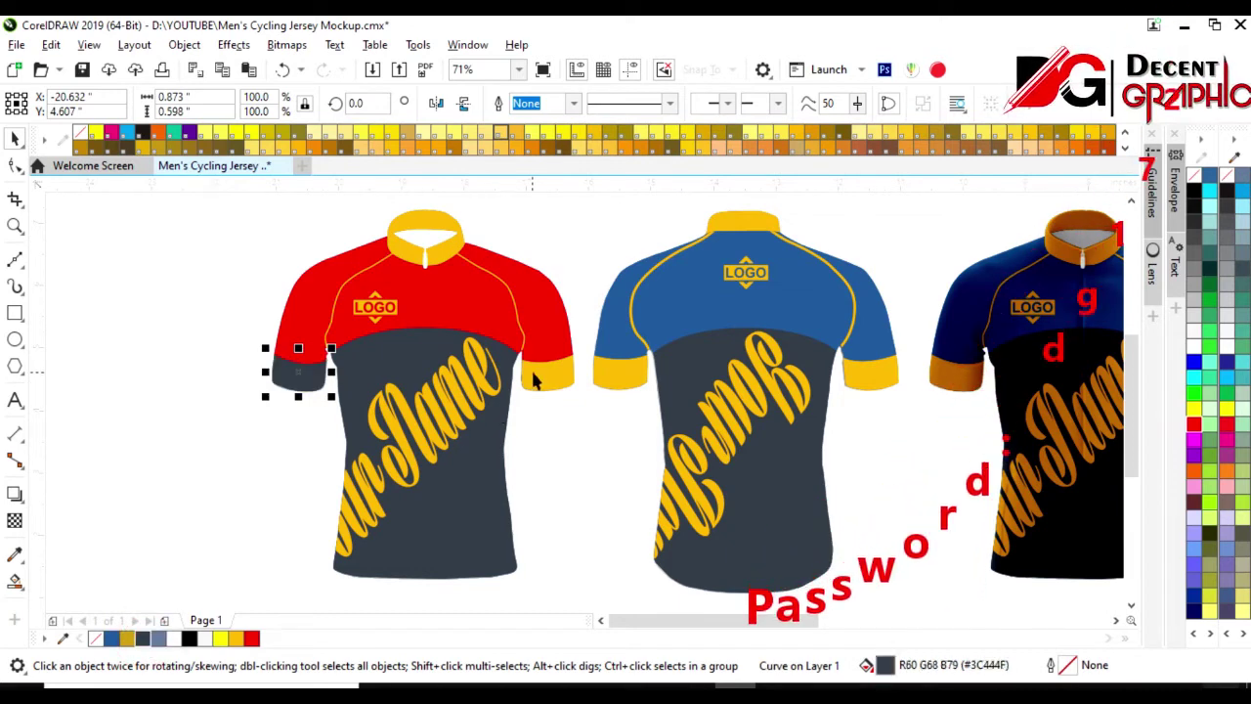
{"action": "left_click", "coordinate": [535, 373]}
{"action": "left_click", "coordinate": [143, 638]}
{"action": "left_click", "coordinate": [435, 242]}
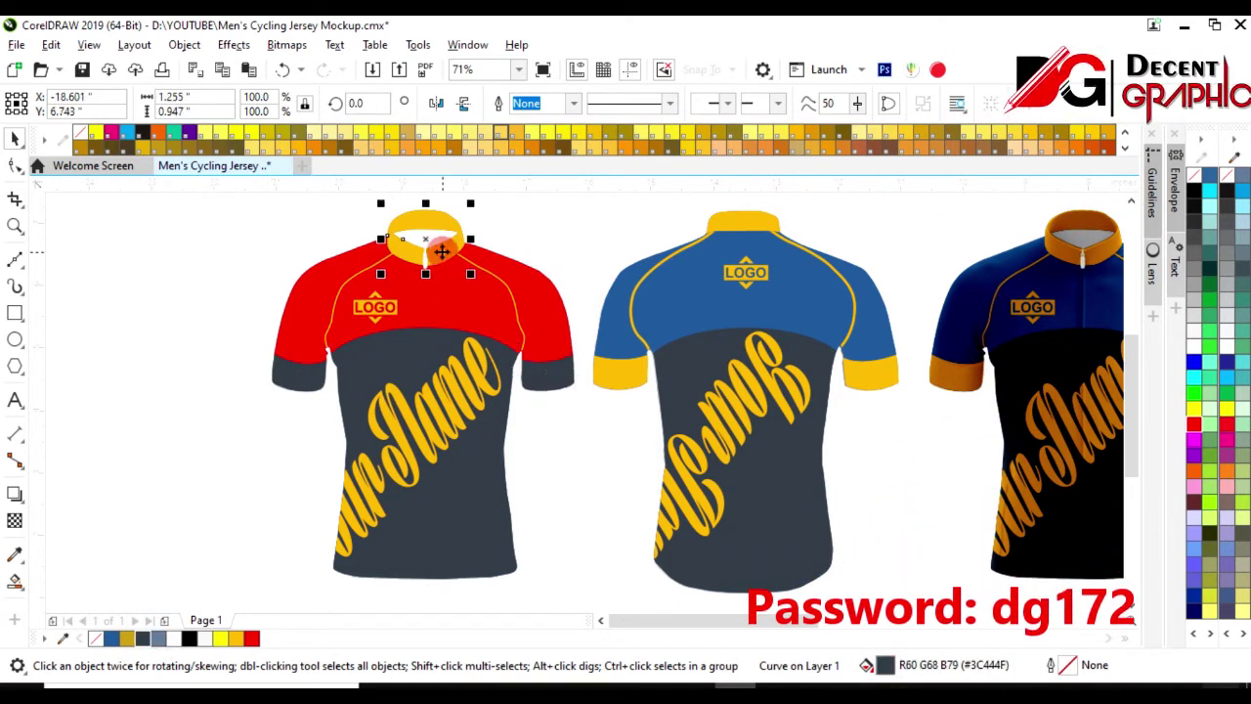
{"action": "left_click", "coordinate": [143, 638]}
- Make the front shoulder piping and LOGO badge dark grey
{"action": "left_click", "coordinate": [121, 450]}
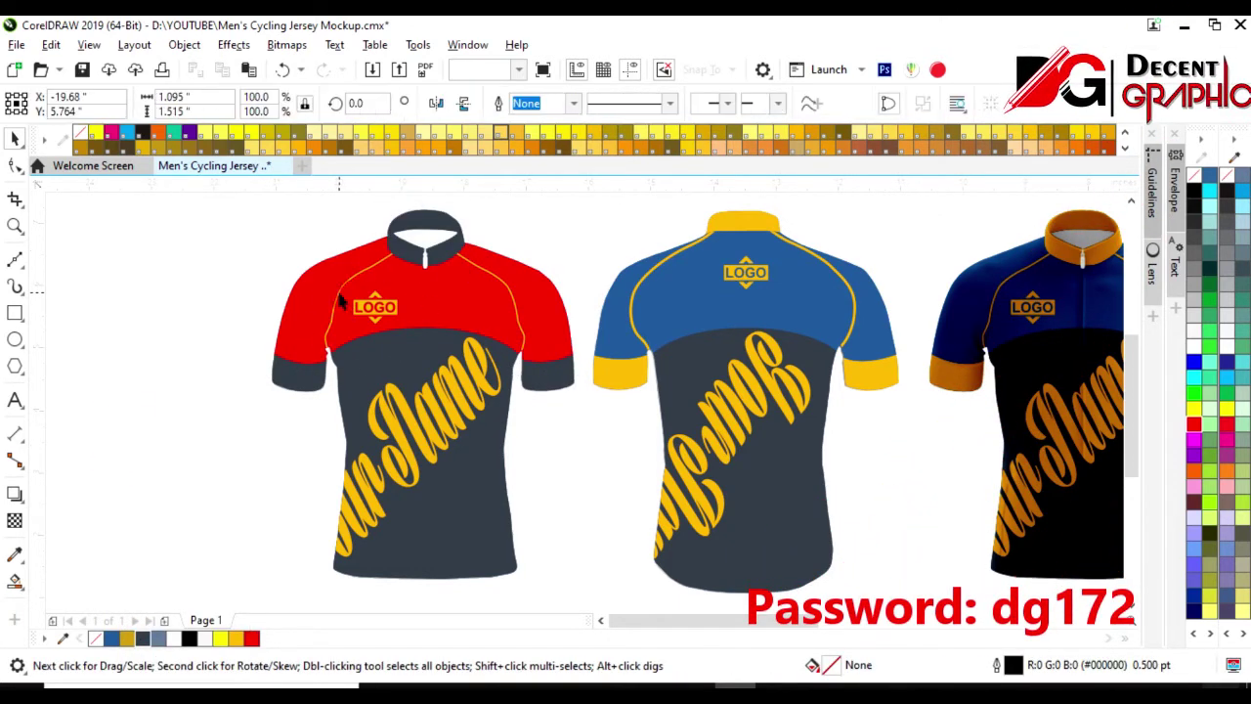
{"action": "left_click", "coordinate": [342, 302]}
{"action": "left_click", "coordinate": [143, 638]}
{"action": "left_click", "coordinate": [376, 309], "text": "ctrl"}
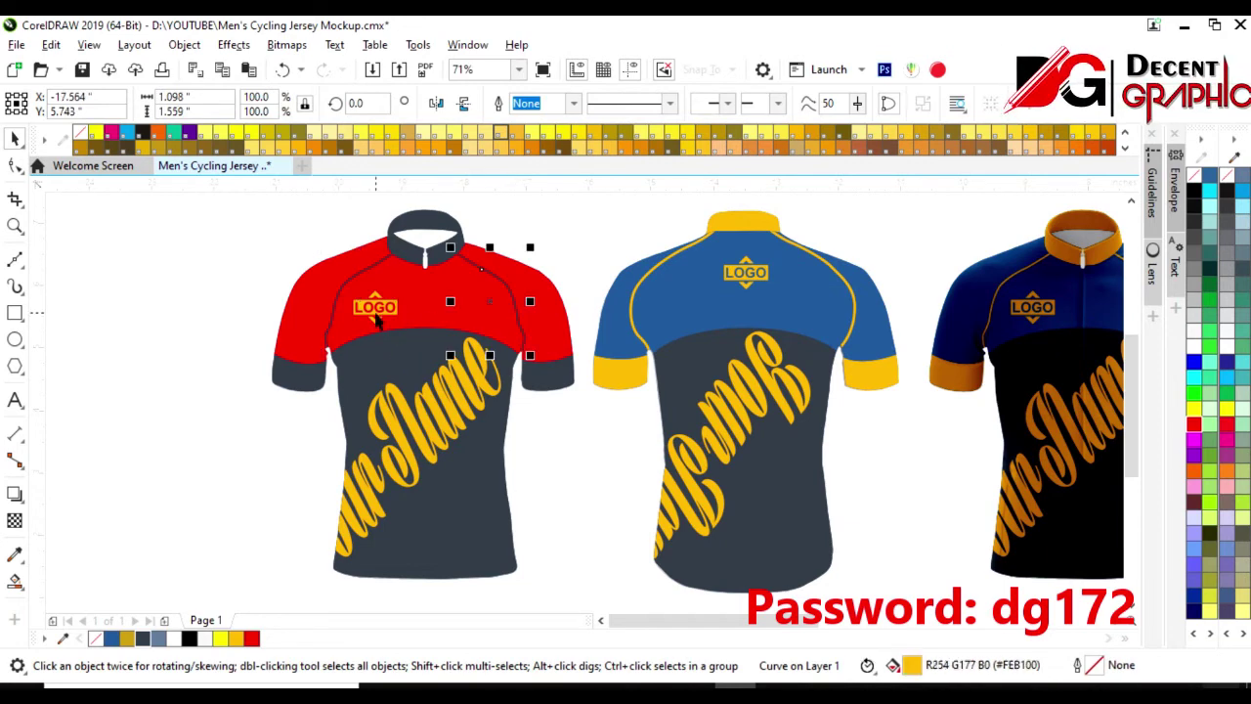
{"action": "left_click", "coordinate": [415, 415]}
{"action": "left_click", "coordinate": [375, 307]}
{"action": "left_click", "coordinate": [143, 639]}
- Recolour the front jersey's clipped YourName script red and restore the shading
{"action": "left_click", "coordinate": [379, 494]}
{"action": "left_click", "coordinate": [87, 211]}
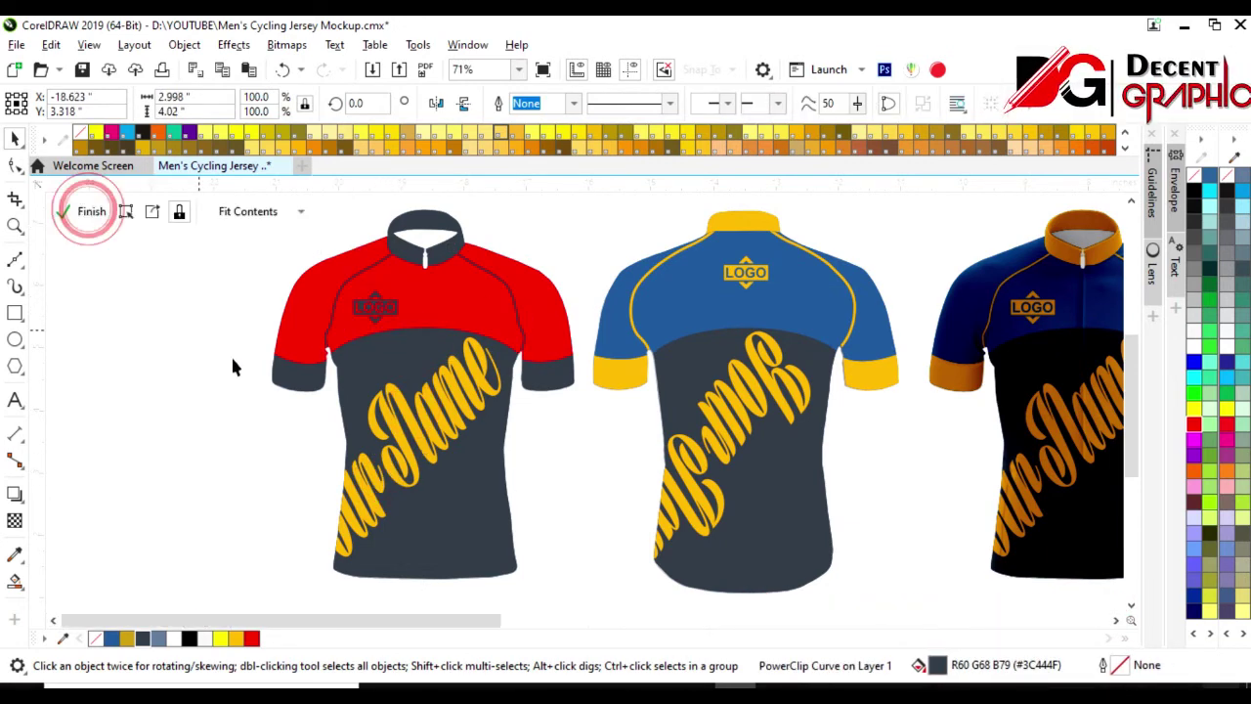
{"action": "left_click", "coordinate": [1194, 423]}
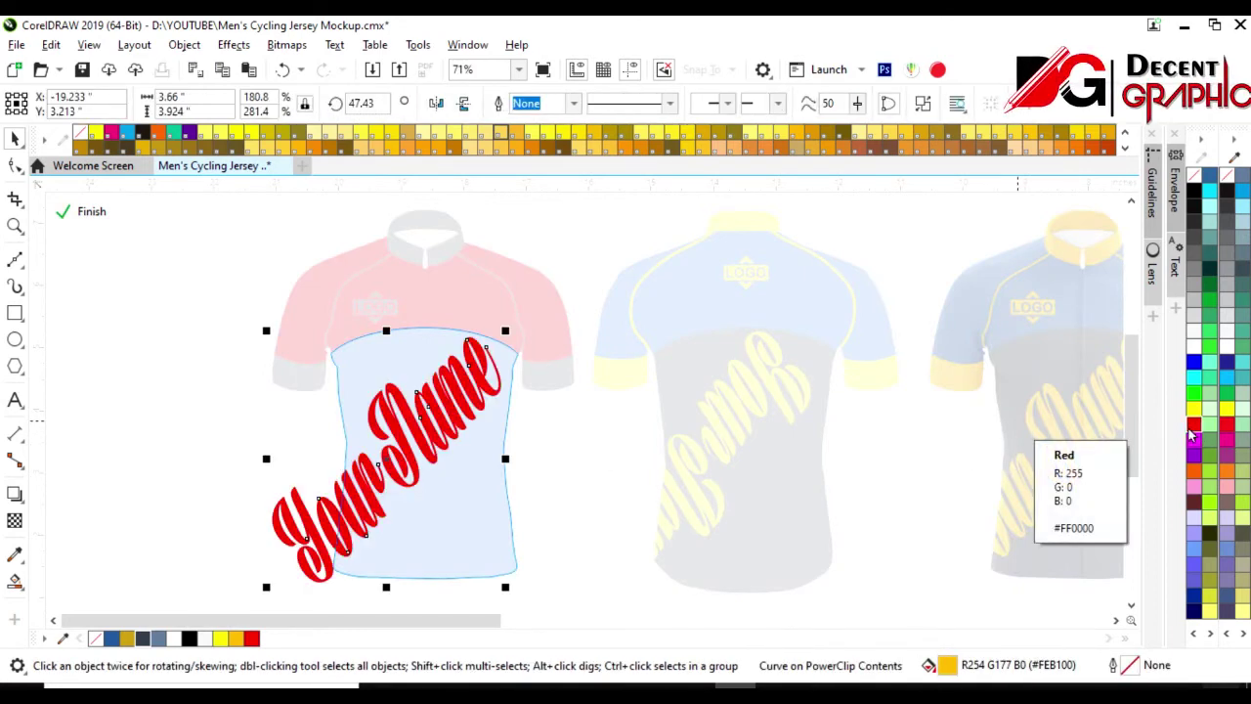
{"action": "left_click", "coordinate": [88, 211]}
{"action": "left_click", "coordinate": [315, 427]}
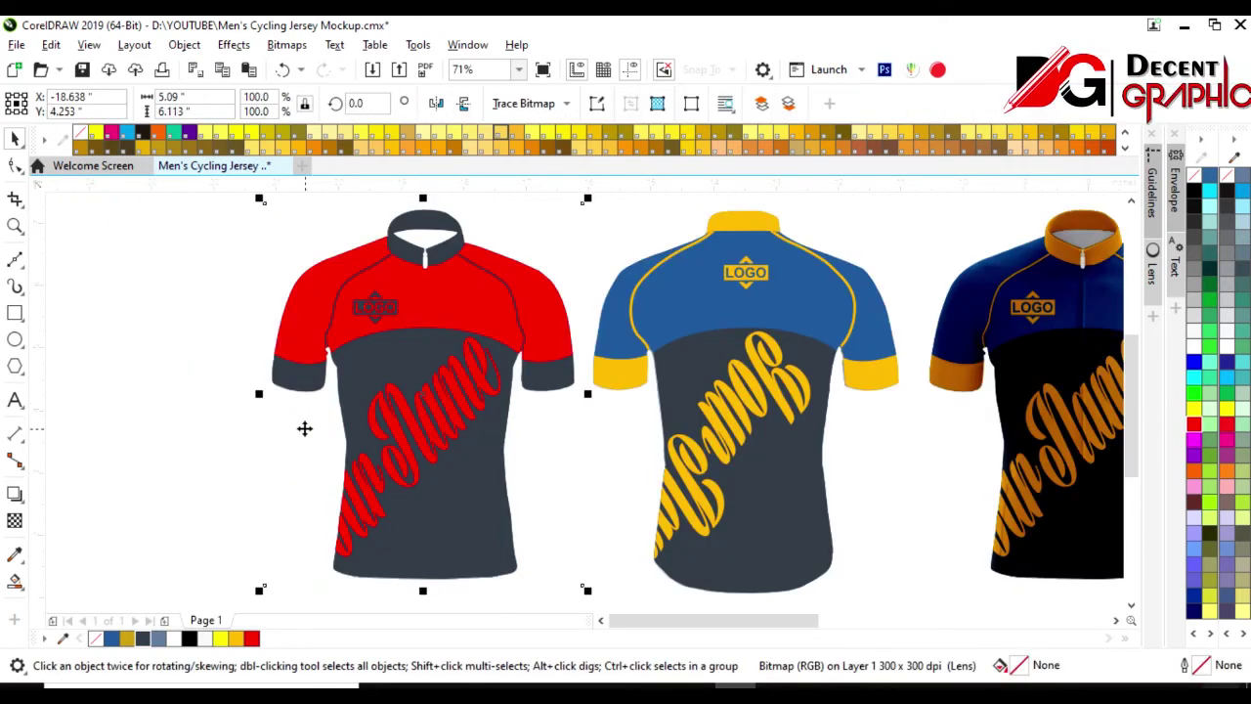
- Recolour the back jersey's clipped name script red
{"action": "left_click", "coordinate": [633, 465]}
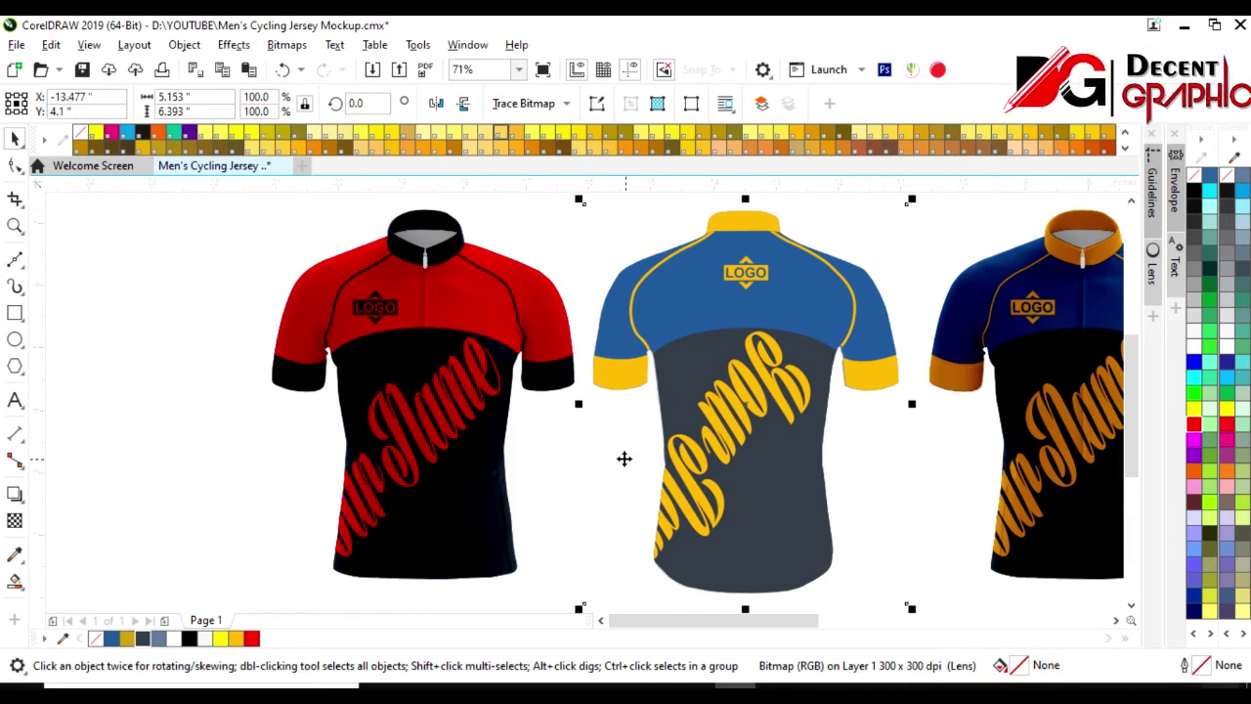
{"action": "left_click", "coordinate": [708, 450]}
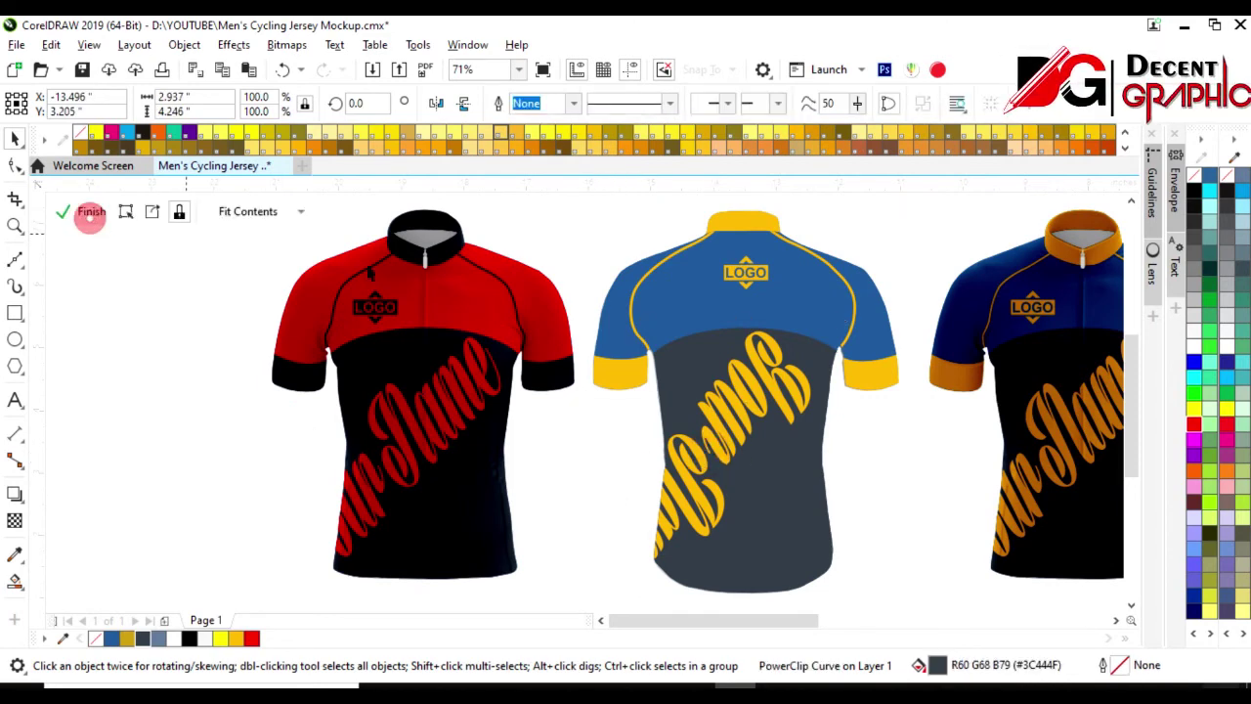
{"action": "left_click", "coordinate": [740, 424]}
{"action": "left_click", "coordinate": [1193, 423]}
{"action": "left_click", "coordinate": [86, 211]}
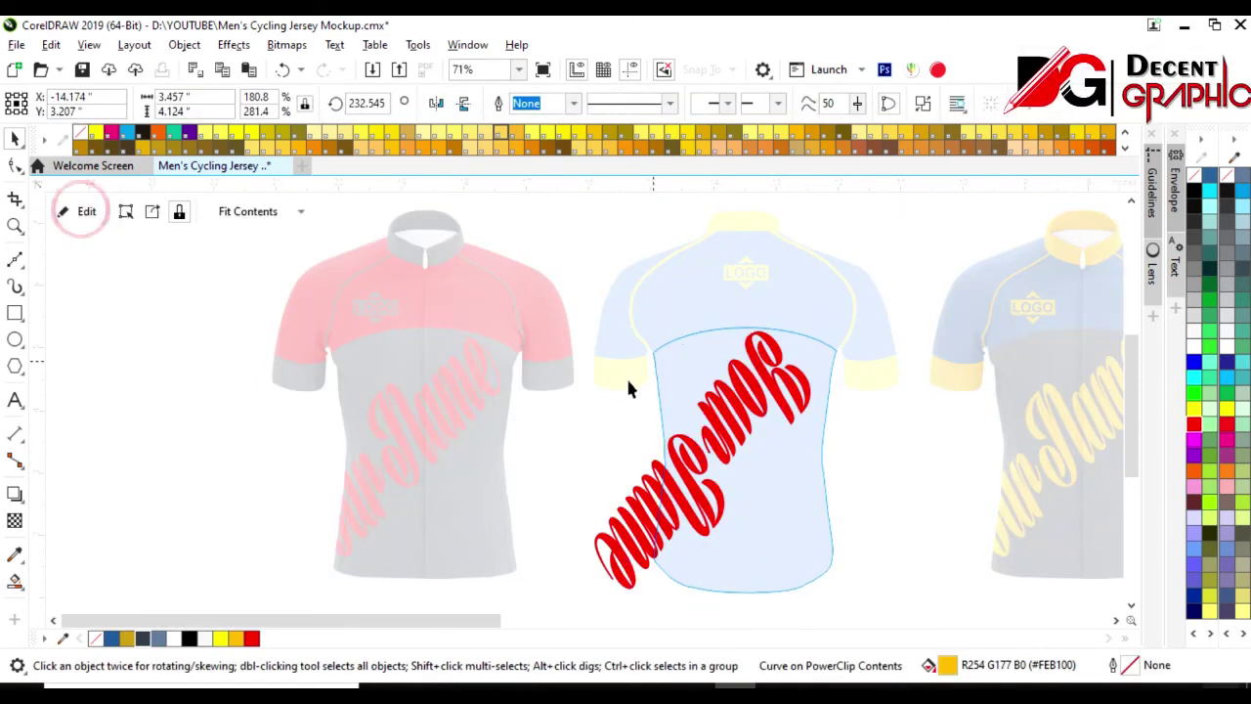
{"action": "left_click", "coordinate": [616, 376]}
- Apply red to the back cuffs, collar and LOGO, then delete a stray red circle
{"action": "left_click", "coordinate": [1194, 424]}
{"action": "left_click", "coordinate": [870, 367]}
{"action": "key", "text": "ctrl+r"}
{"action": "left_click", "coordinate": [748, 220]}
{"action": "key", "text": "ctrl+r"}
{"action": "left_click", "coordinate": [846, 288]}
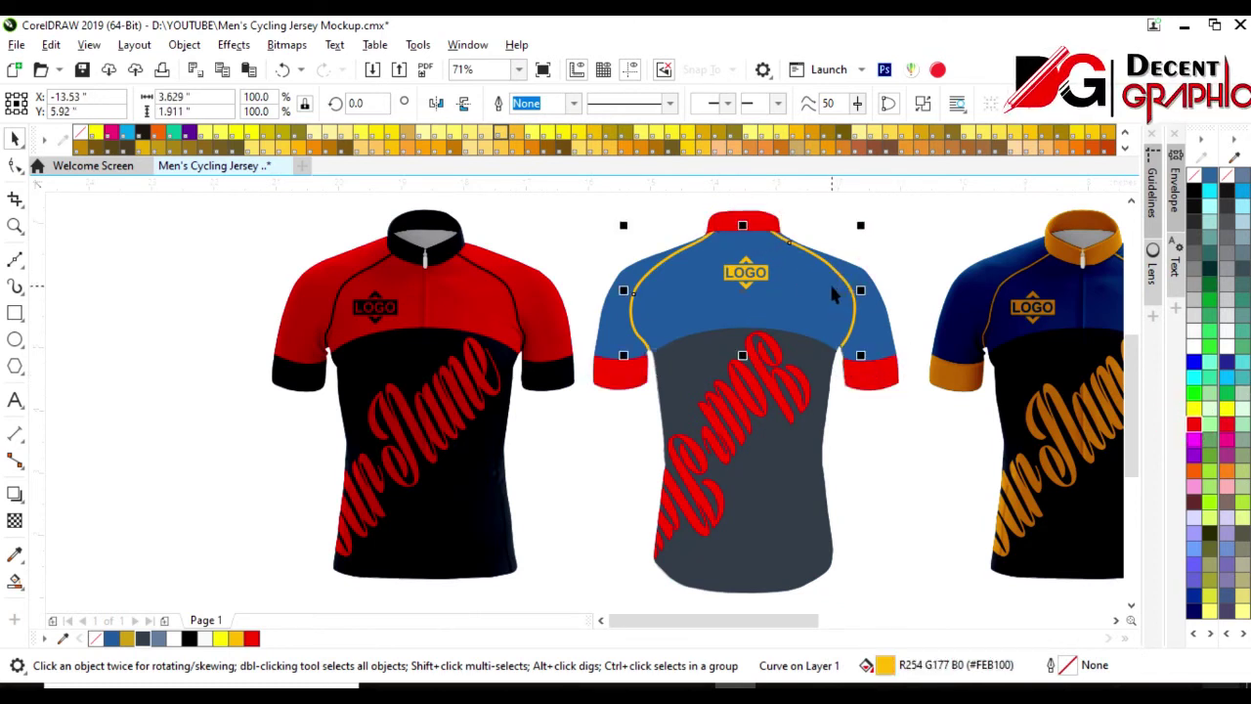
{"action": "left_click", "coordinate": [767, 283]}
{"action": "key", "text": "ctrl+r"}
{"action": "left_click", "coordinate": [619, 469]}
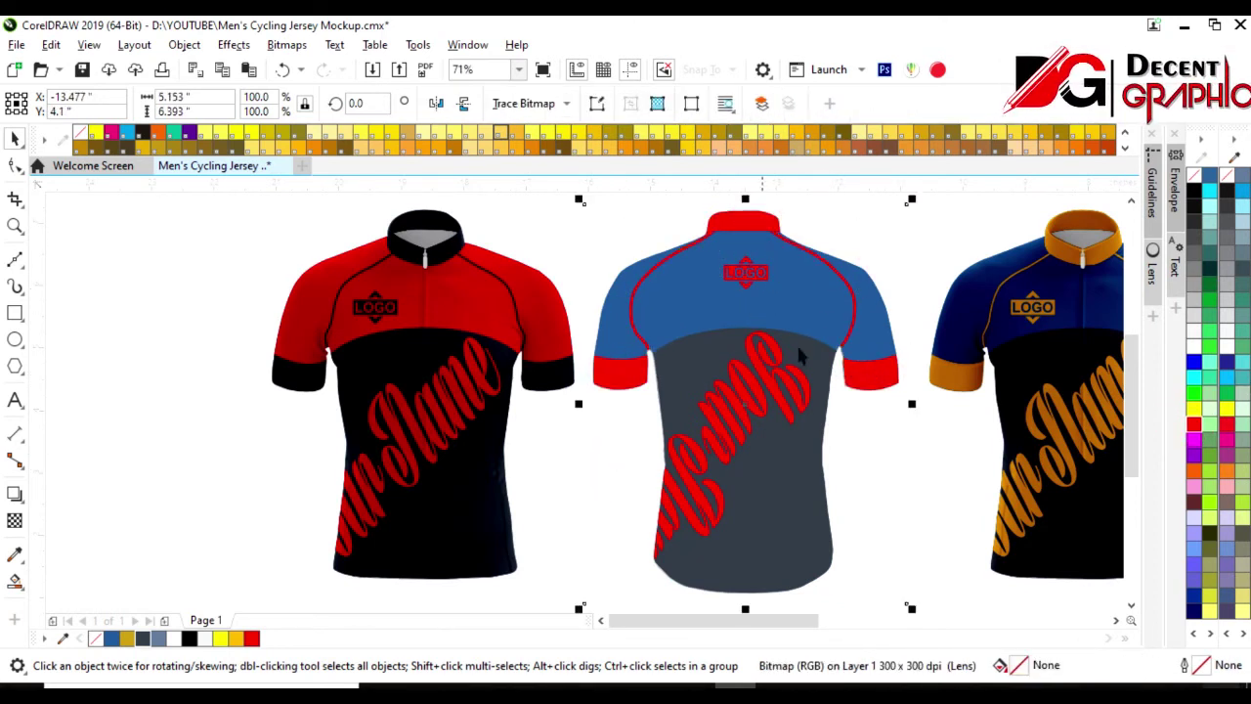
{"action": "key", "text": "Delete"}
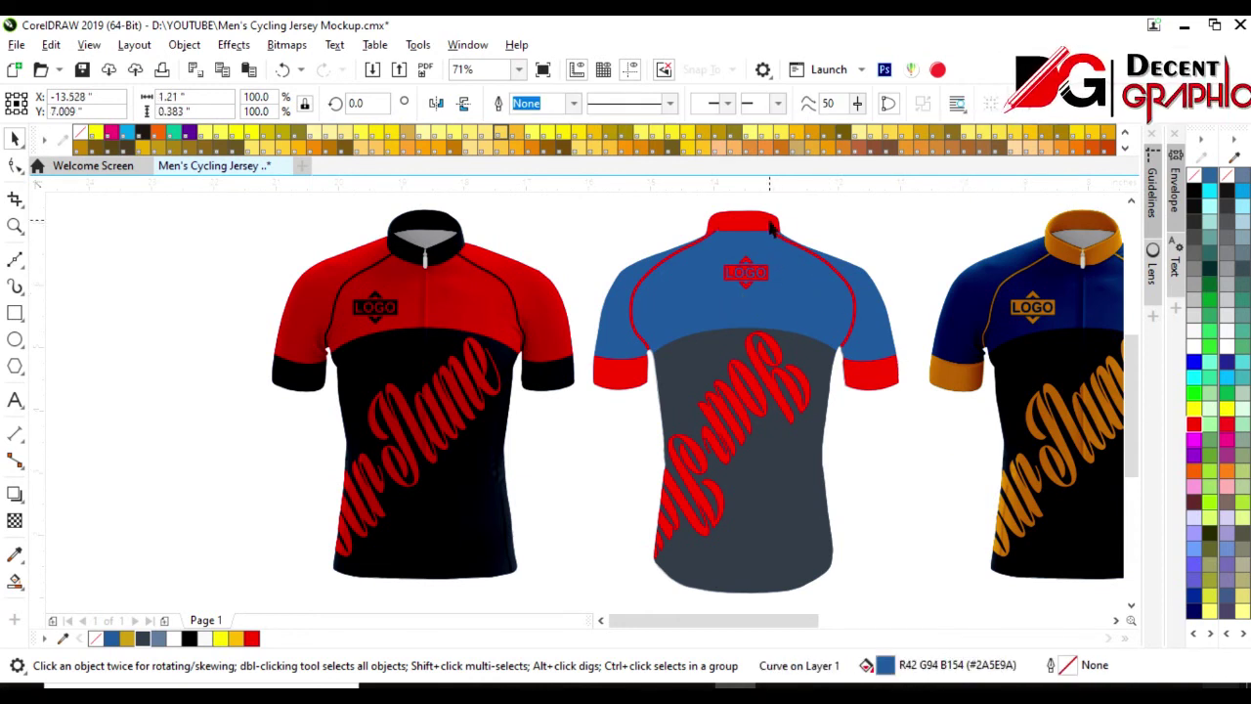
- Make the back collar, piping, LOGO and cuffs dark grey, and the back shoulders red
{"action": "left_click", "coordinate": [742, 223]}
{"action": "left_click", "coordinate": [142, 638]}
{"action": "left_click", "coordinate": [834, 278]}
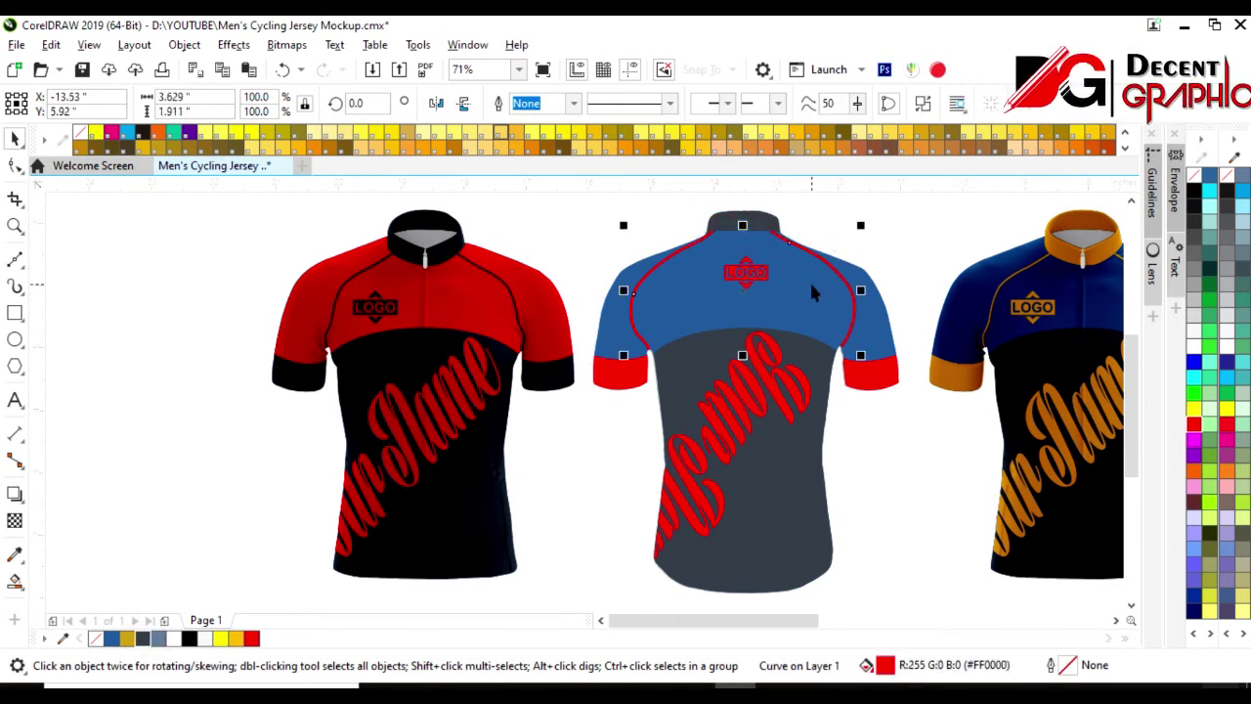
{"action": "left_click", "coordinate": [748, 275]}
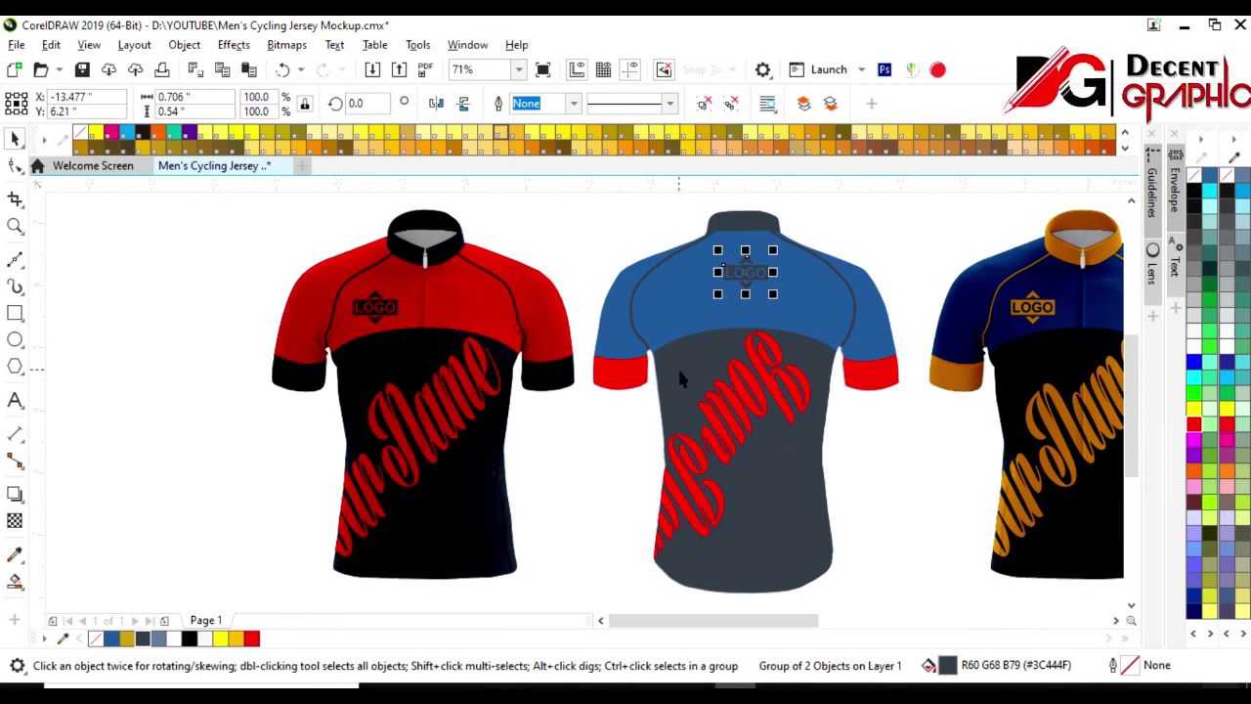
{"action": "left_click", "coordinate": [630, 376]}
{"action": "left_click", "coordinate": [891, 373]}
{"action": "key", "text": "ctrl+r"}
{"action": "left_click", "coordinate": [793, 305]}
{"action": "left_click", "coordinate": [1194, 424]}
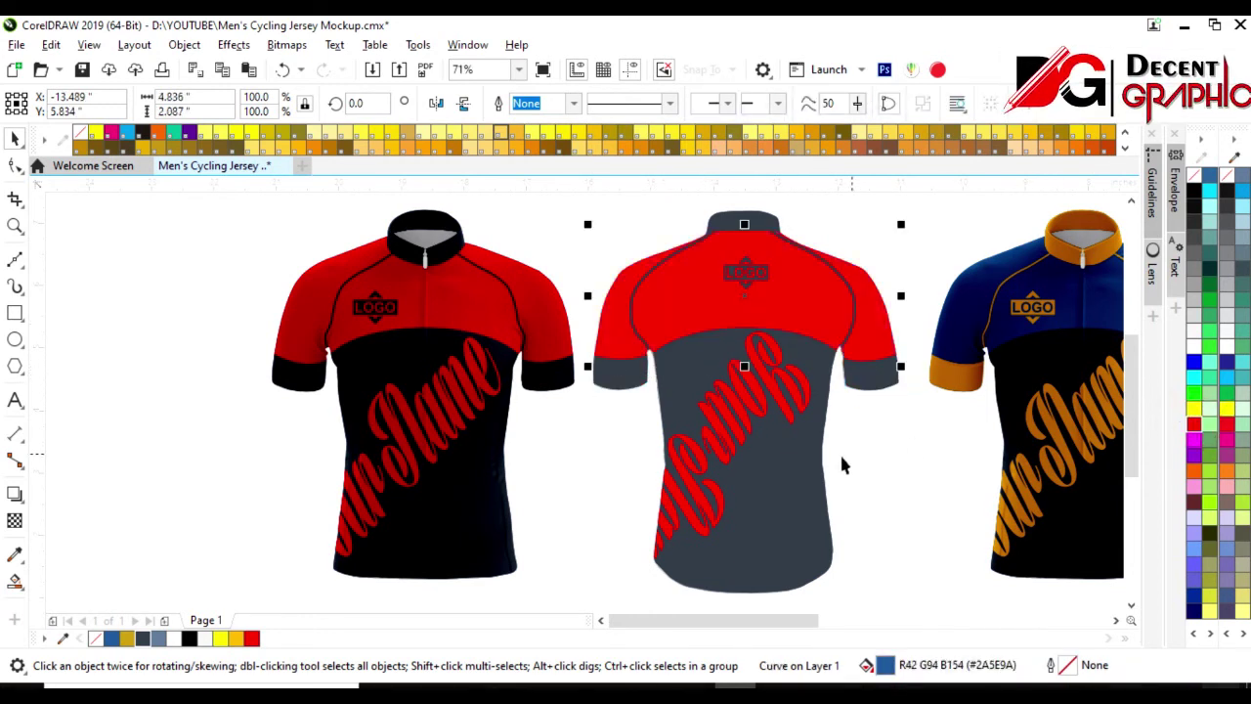
{"action": "left_click", "coordinate": [838, 447]}
{"action": "scroll", "coordinate": [716, 398], "scroll_direction": "down", "scroll_amount": 2}
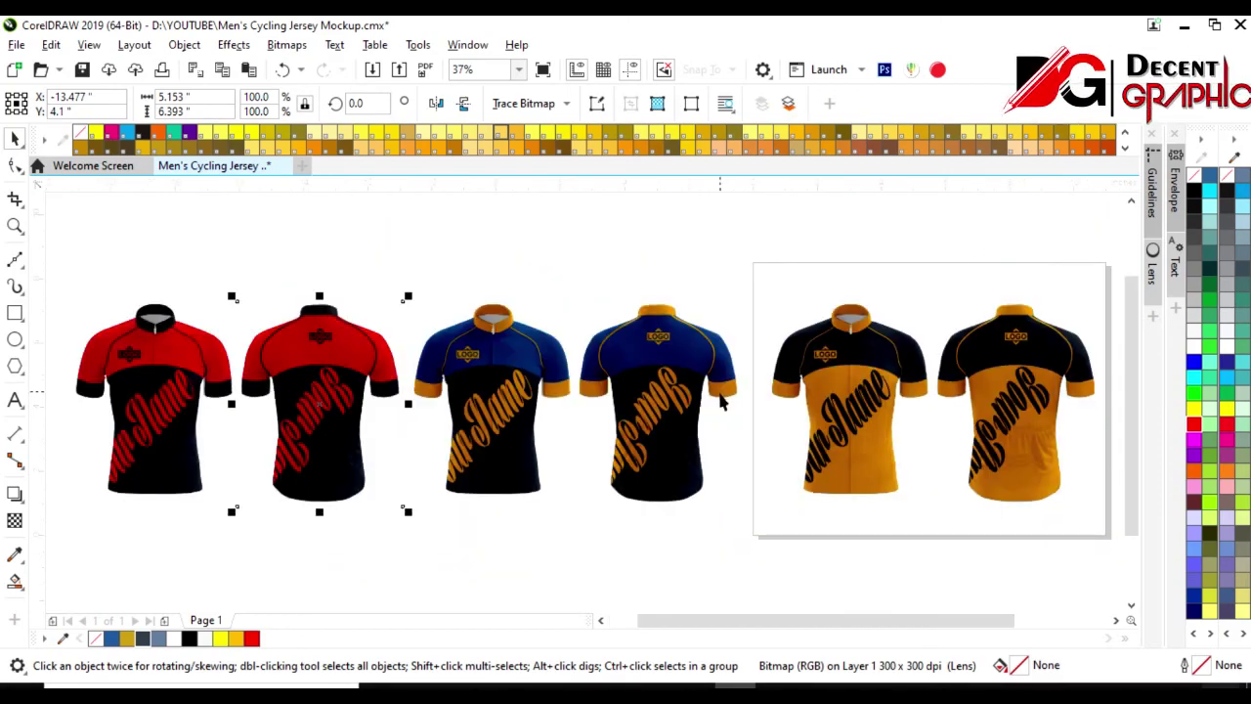